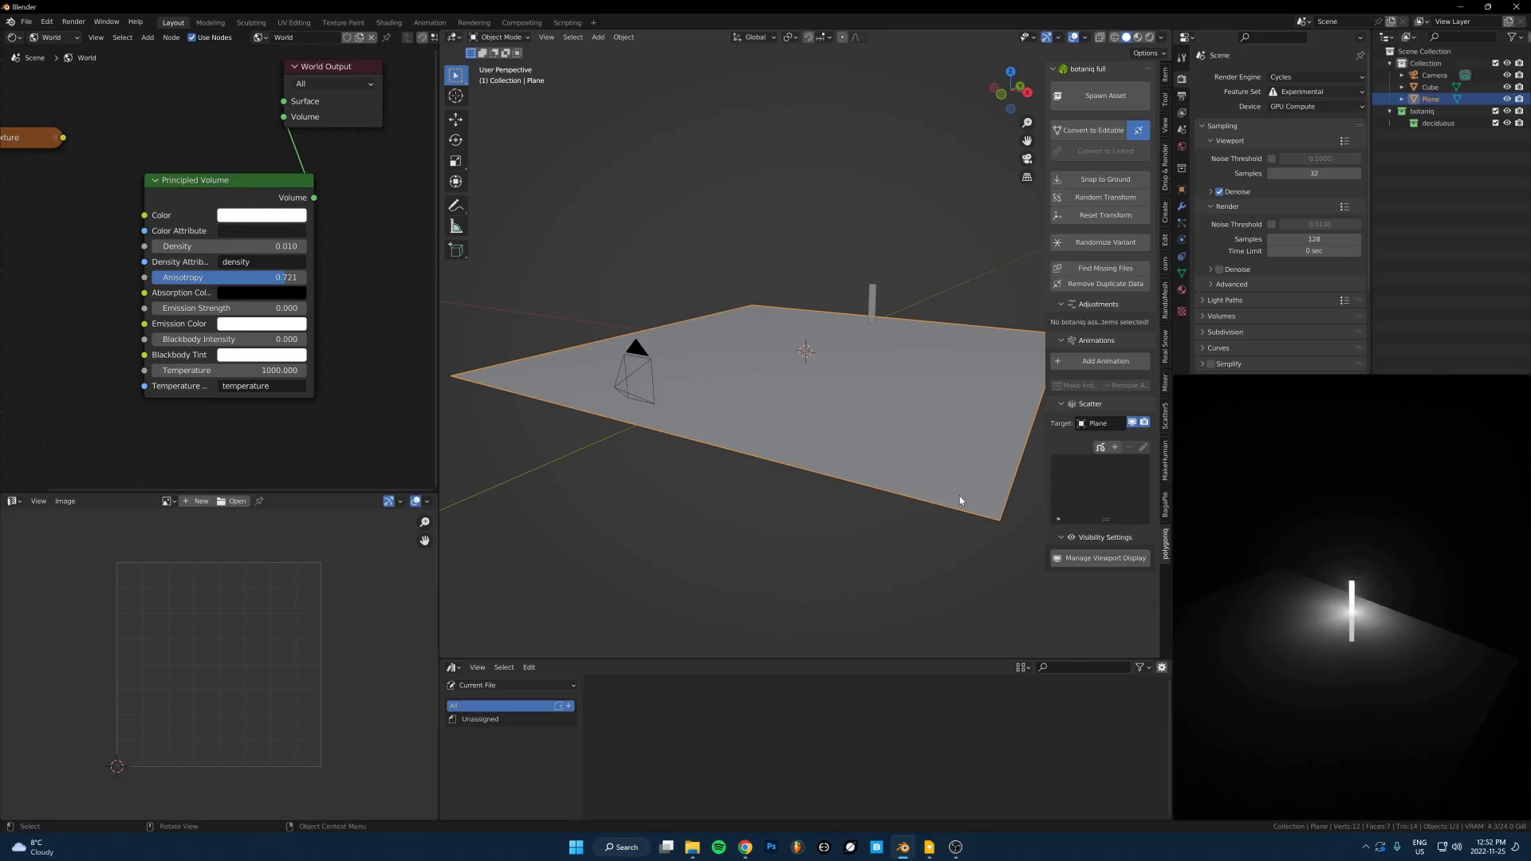
# - Switch to the Google Keep note "How To Make Amazing Renders On A Slow Computer" and highlight its GTX 1060 line
pyautogui.click(902, 847)
pyautogui.click(928, 847)
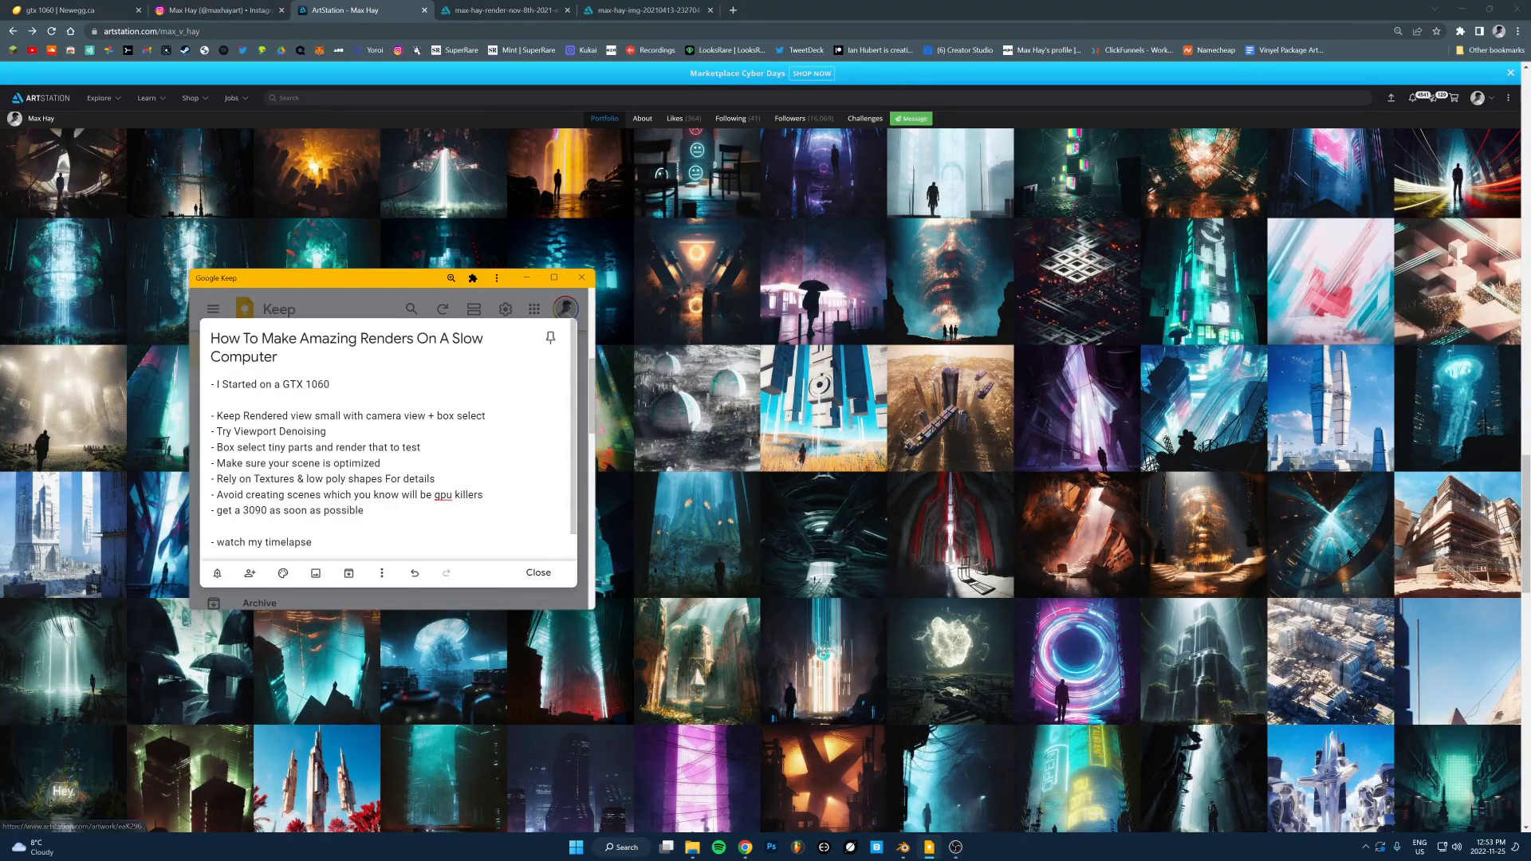
pyautogui.moveTo(283, 384); pyautogui.dragTo(311, 385)
pyautogui.click(324, 385)
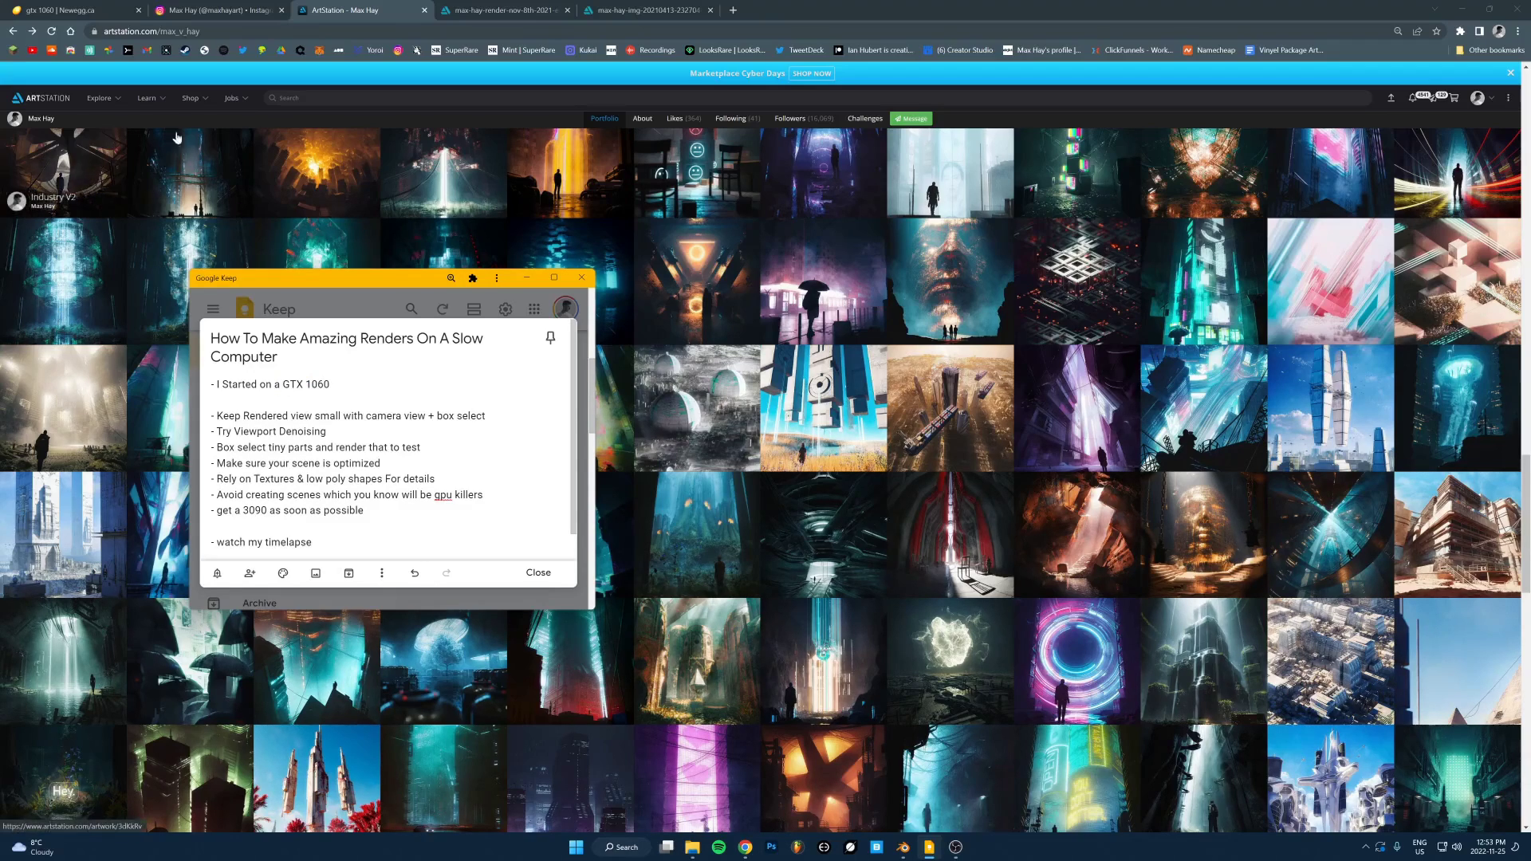
# - Switch to the Newegg results in the browser and examine the prices of the listed GTX 1060 graphics cards
pyautogui.click(76, 14)
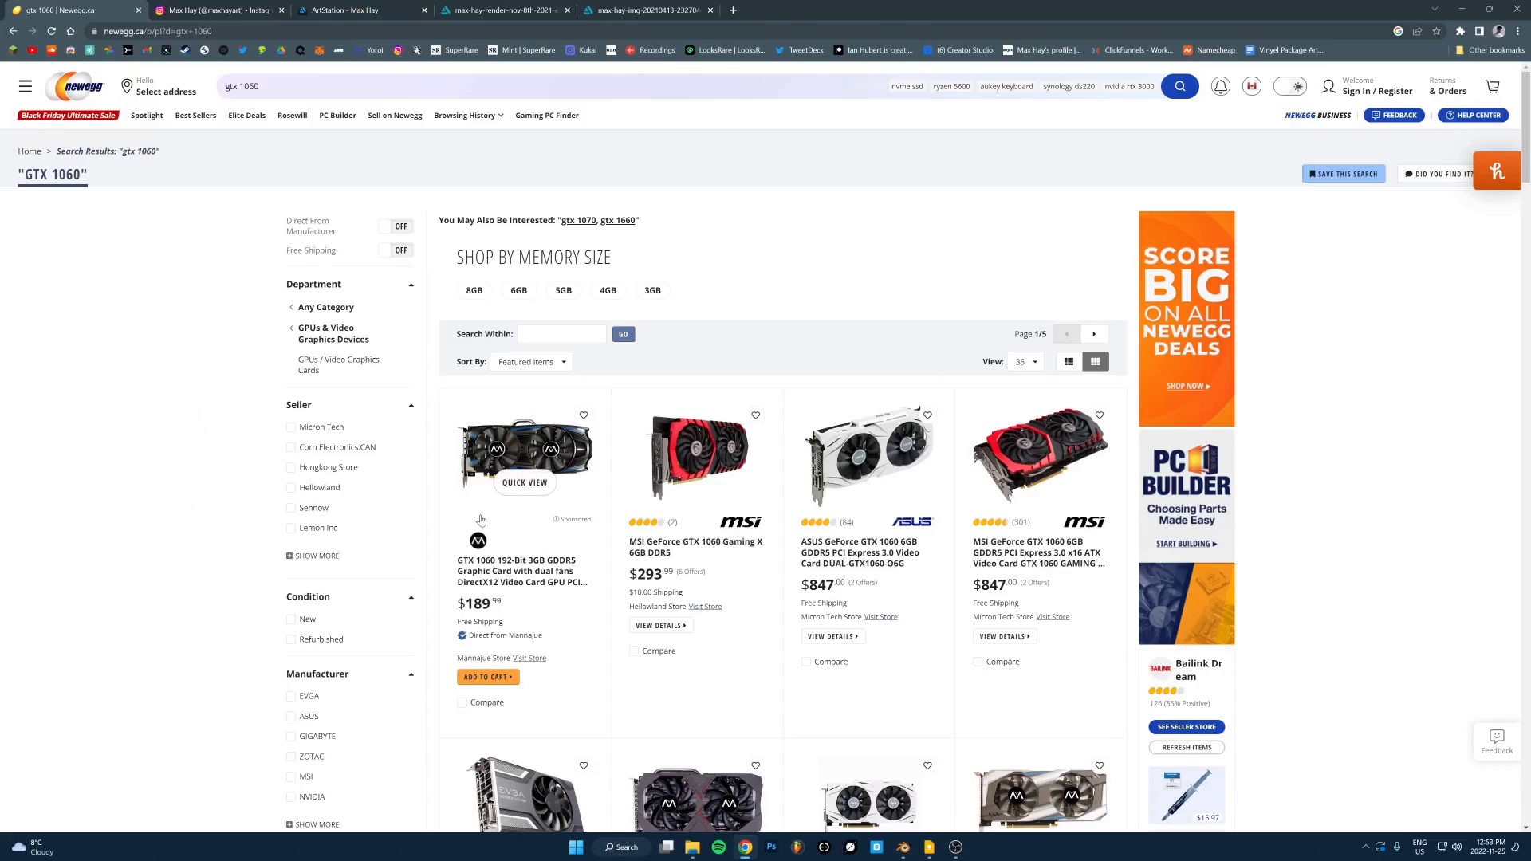
pyautogui.moveTo(524, 459)
pyautogui.moveTo(466, 605); pyautogui.dragTo(482, 604)
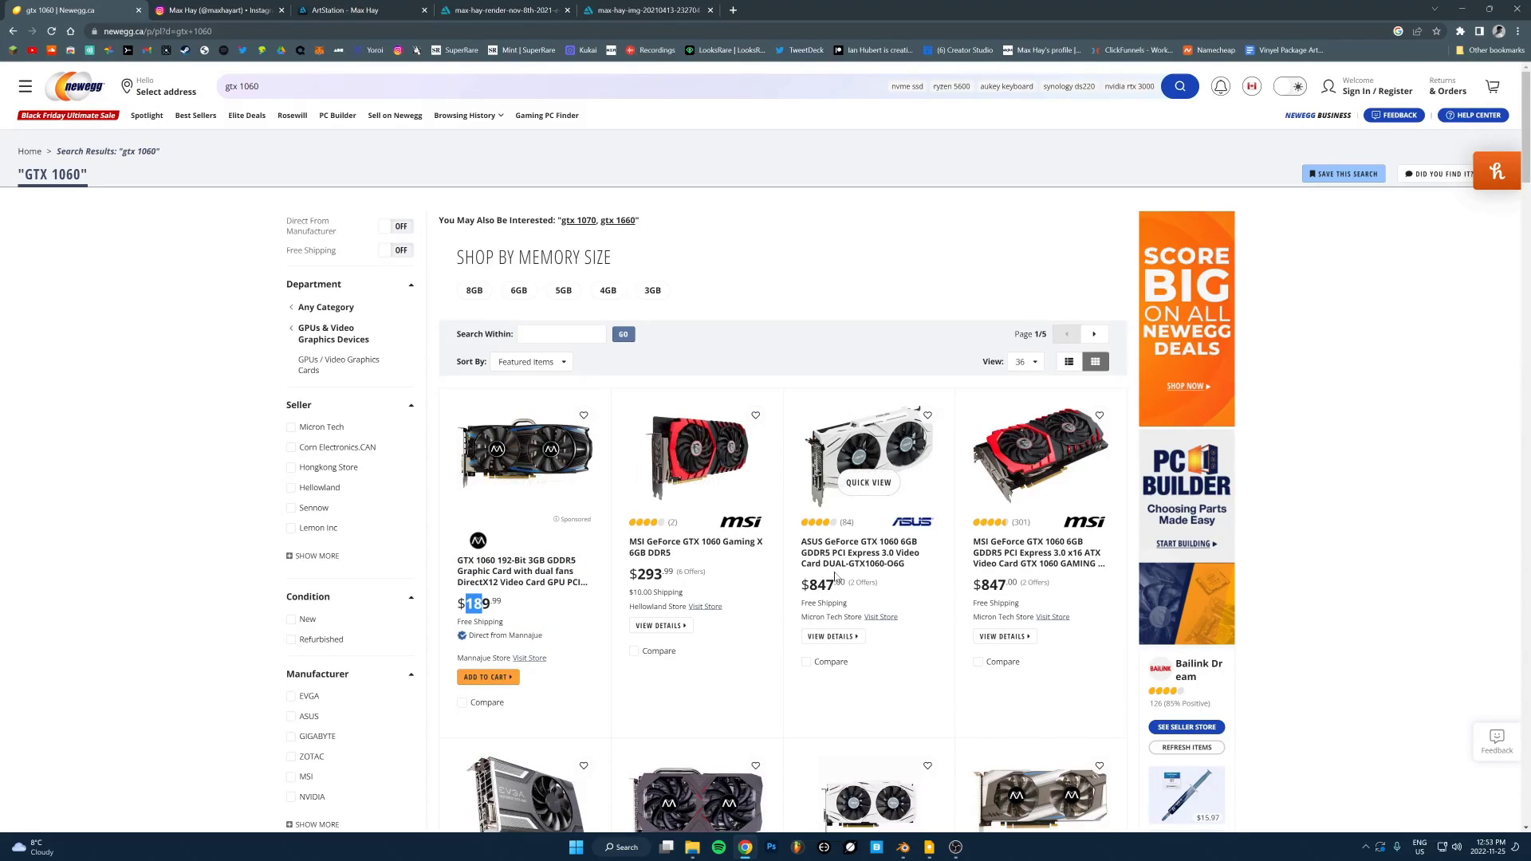
pyautogui.moveTo(637, 574); pyautogui.dragTo(654, 574)
pyautogui.click(682, 577)
pyautogui.scroll(-5, 702, 578)
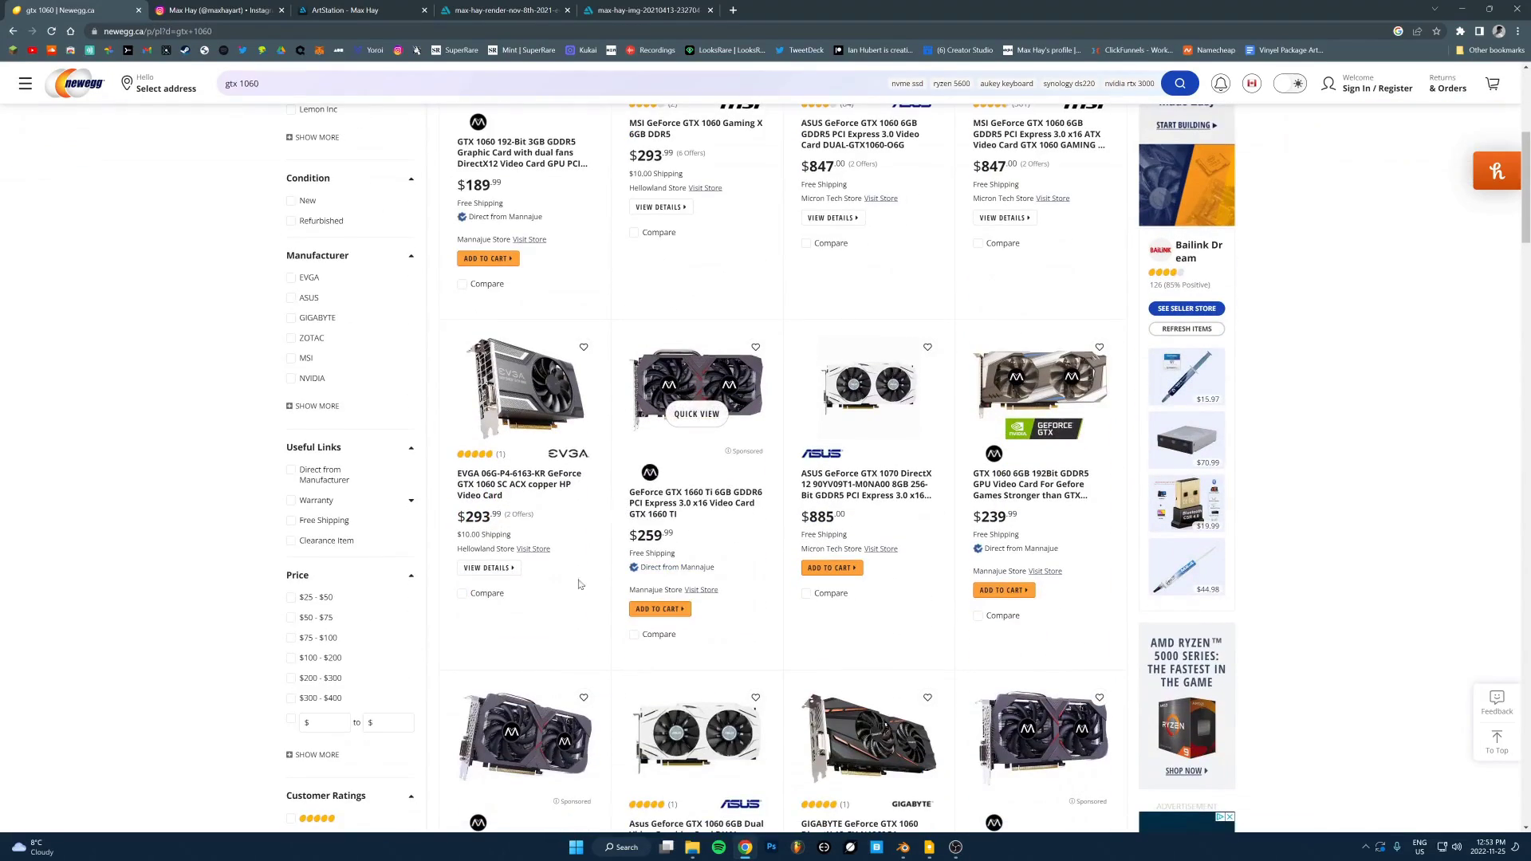
pyautogui.scroll(5, 777, 525)
pyautogui.scroll(1, 775, 525)
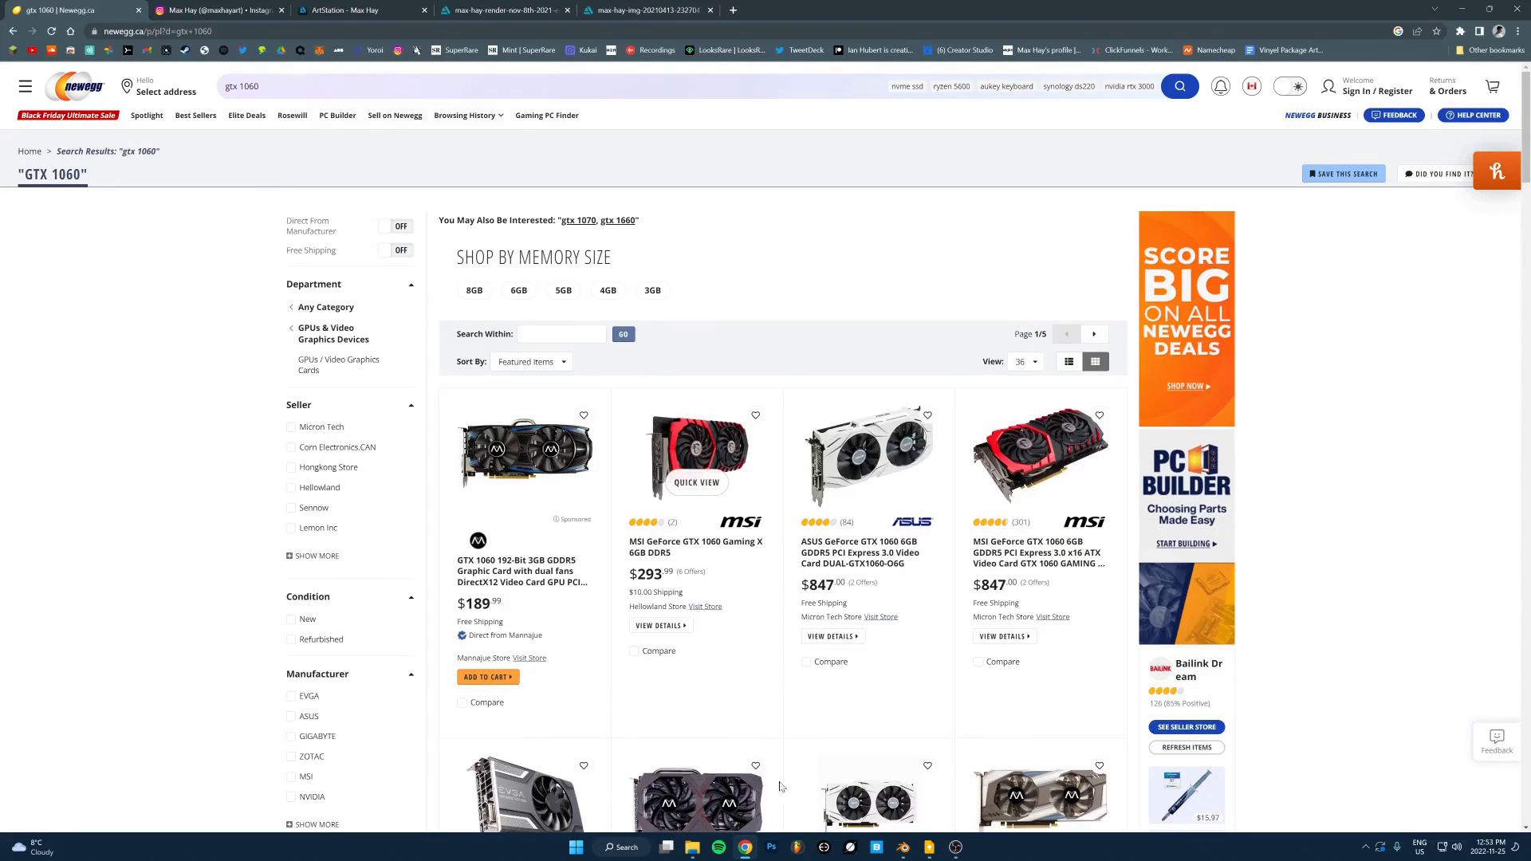
# - Highlight "I Started on a GTX 1060" in the Google Keep note and return to the Blender scene
pyautogui.click(743, 850)
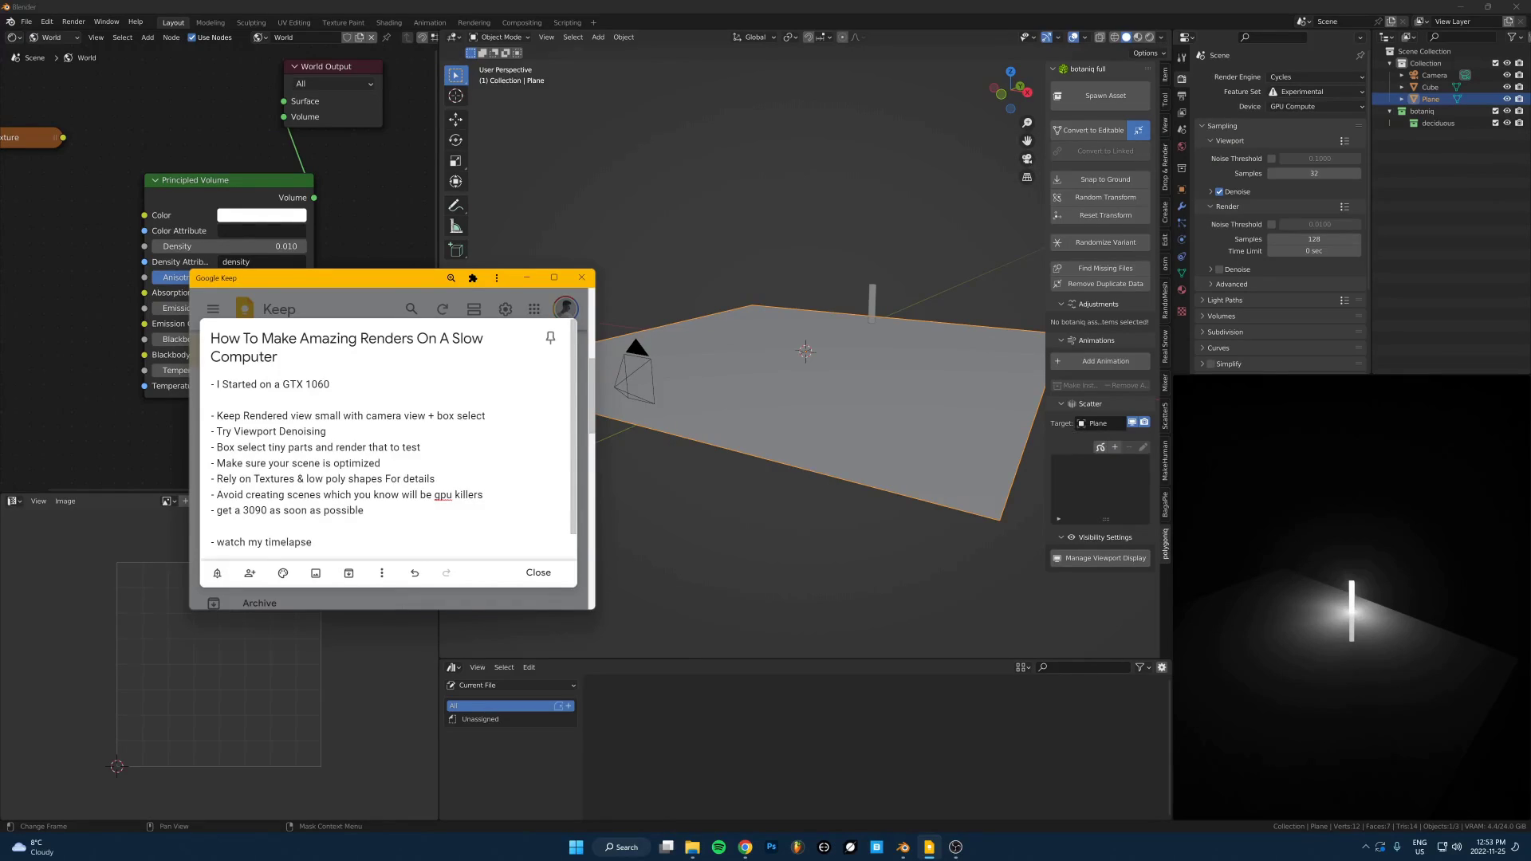
pyautogui.moveTo(282, 385); pyautogui.dragTo(330, 385)
pyautogui.click(626, 4)
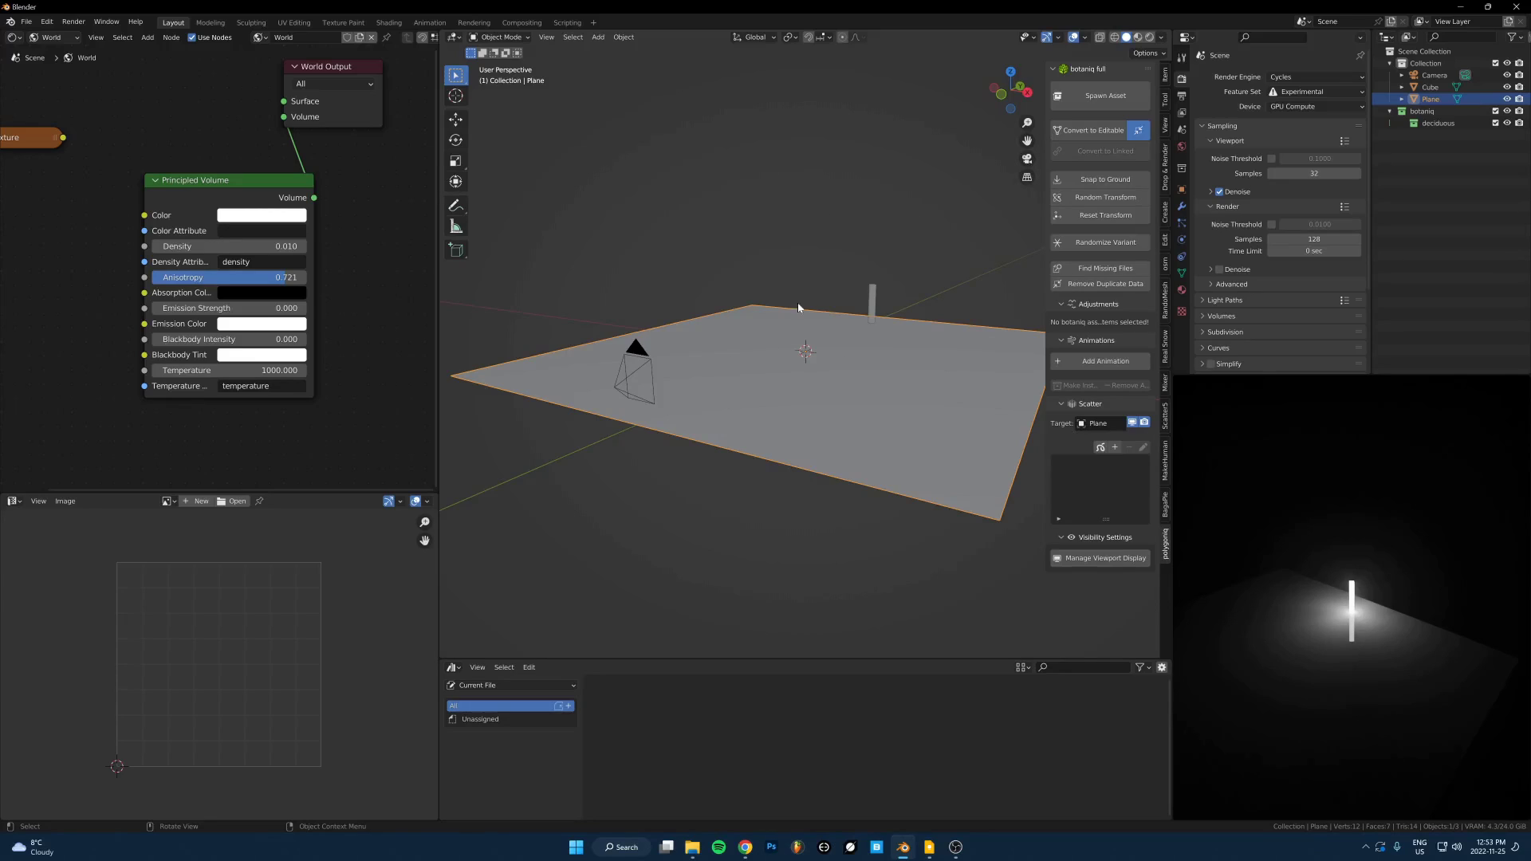
pyautogui.moveTo(834, 372); pyautogui.dragTo(934, 373, button='middle')
pyautogui.scroll(3, 798, 338)
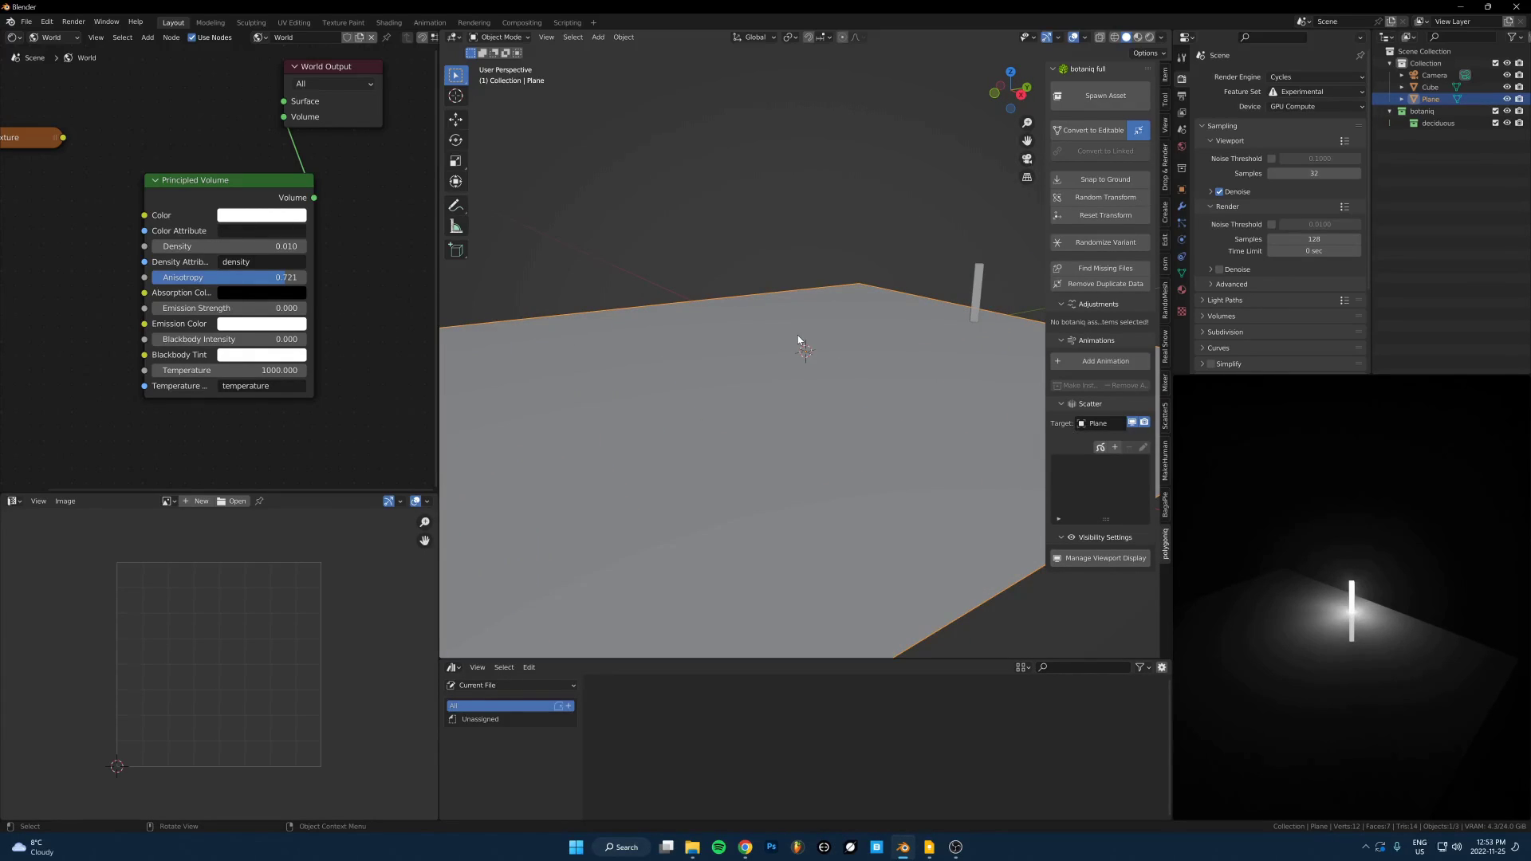
# - Switch to the ArtStation portfolio in the browser and look through the rendered artworks
pyautogui.hotkey('alt', 'Tab')
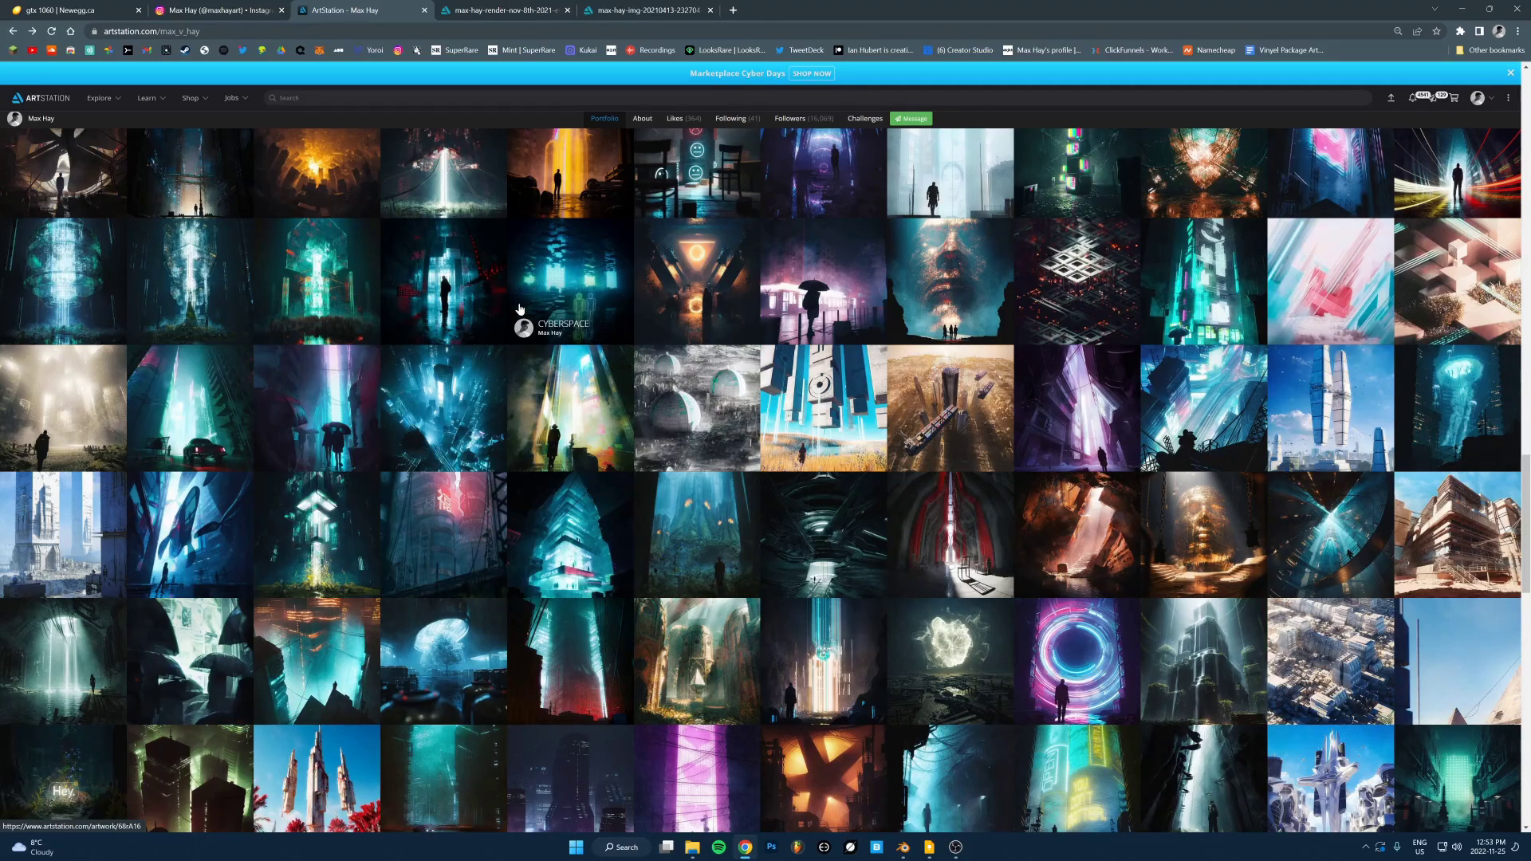
pyautogui.scroll(-4, 519, 309)
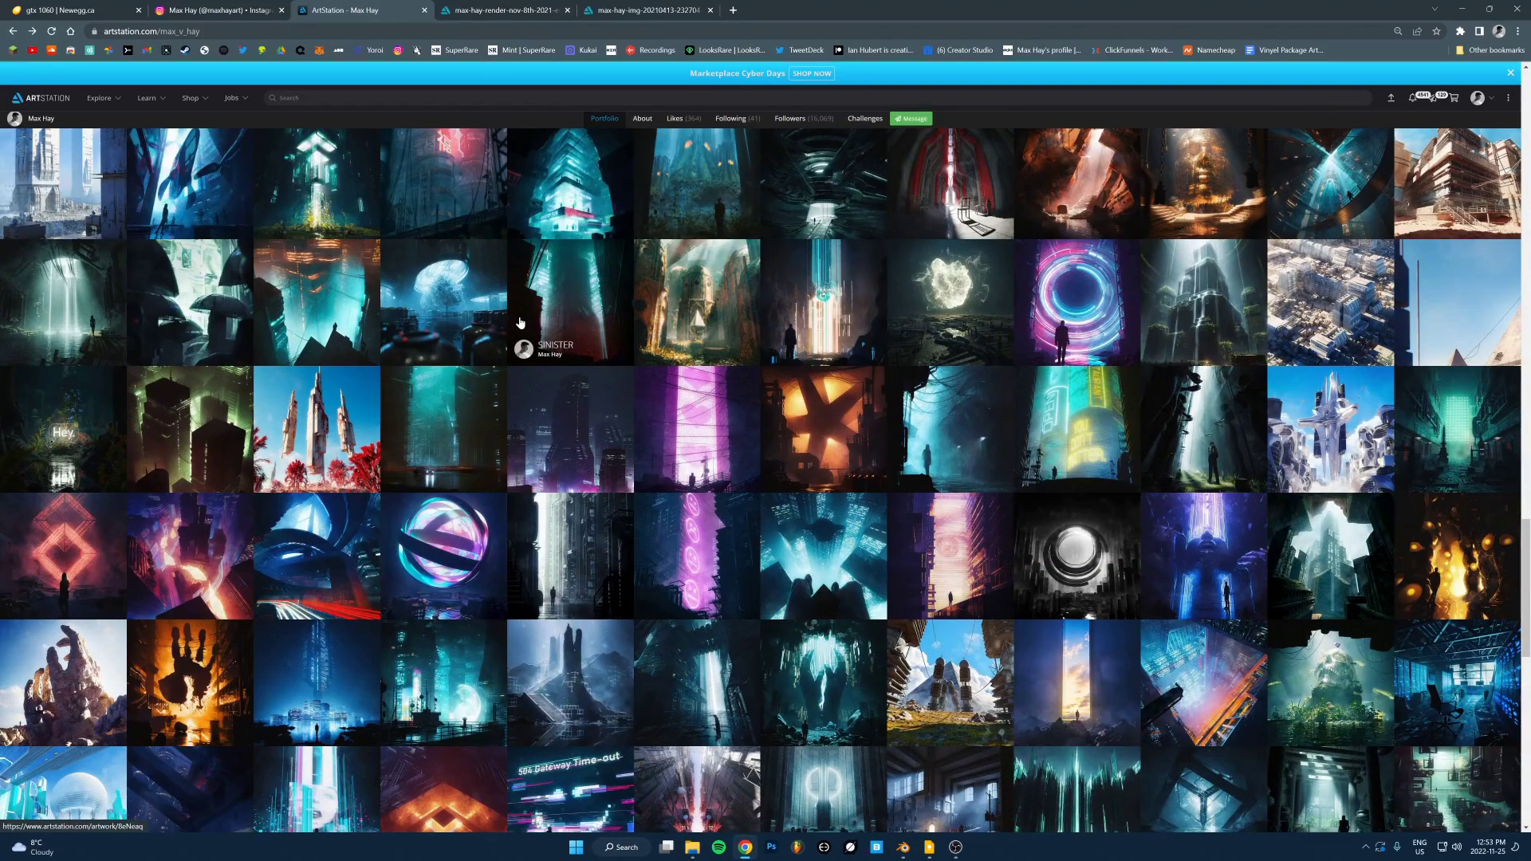
pyautogui.scroll(-5, 519, 322)
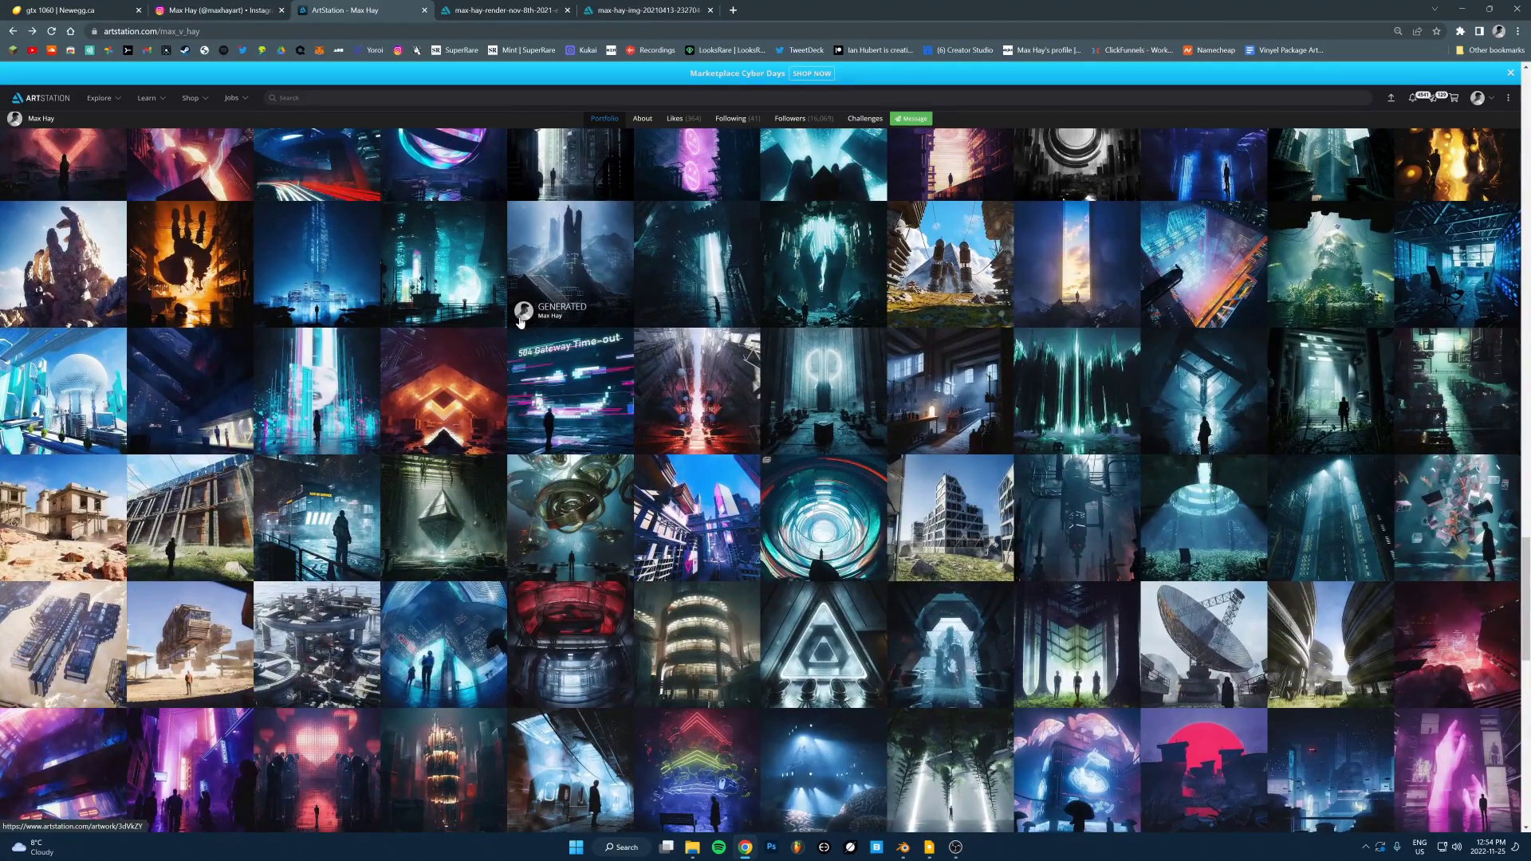
pyautogui.scroll(-6, 519, 323)
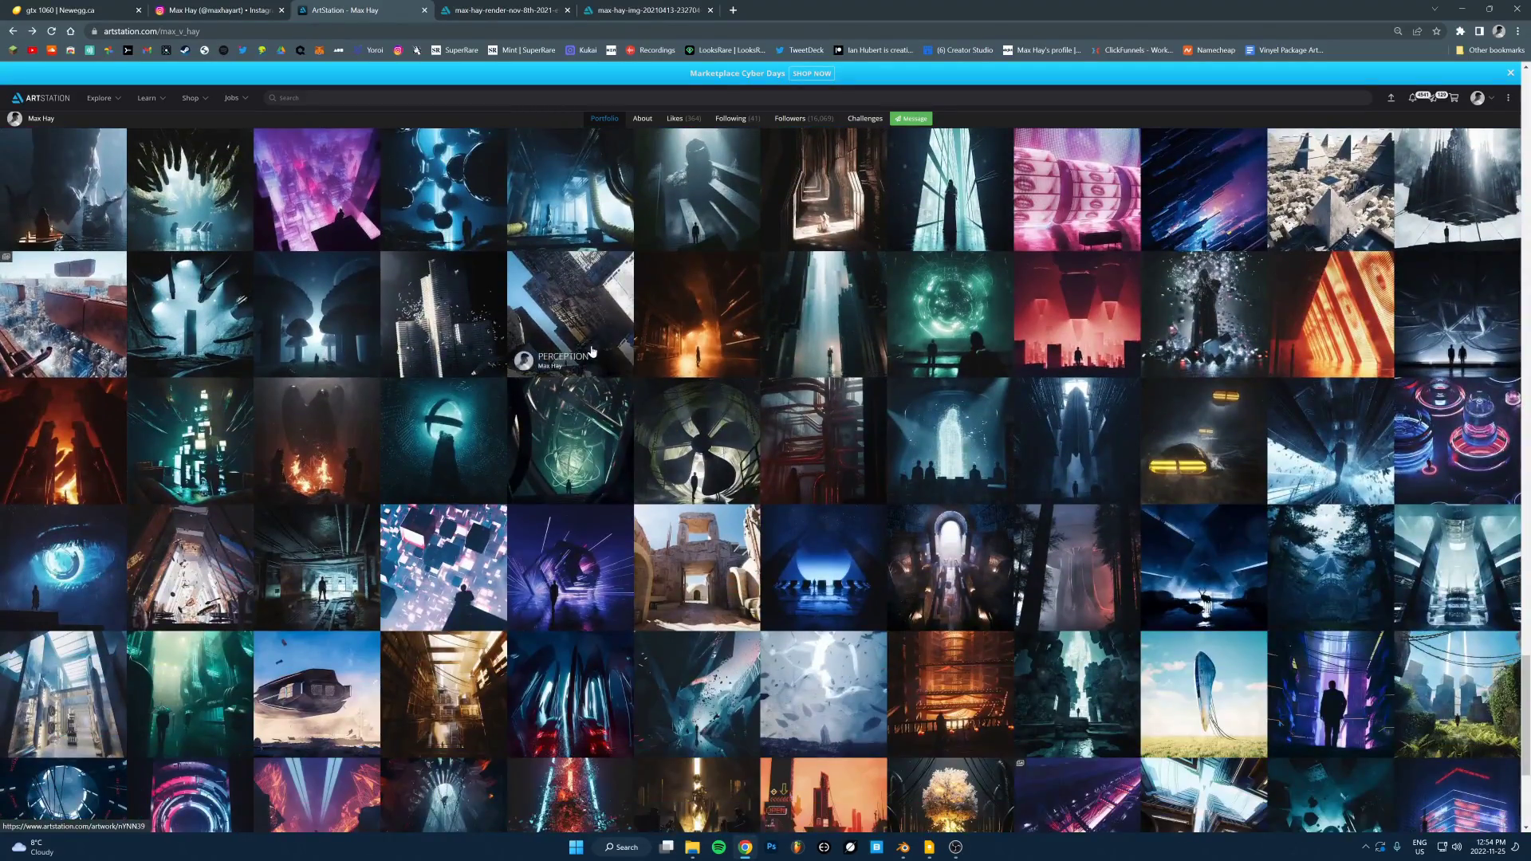
pyautogui.scroll(16, 624, 352)
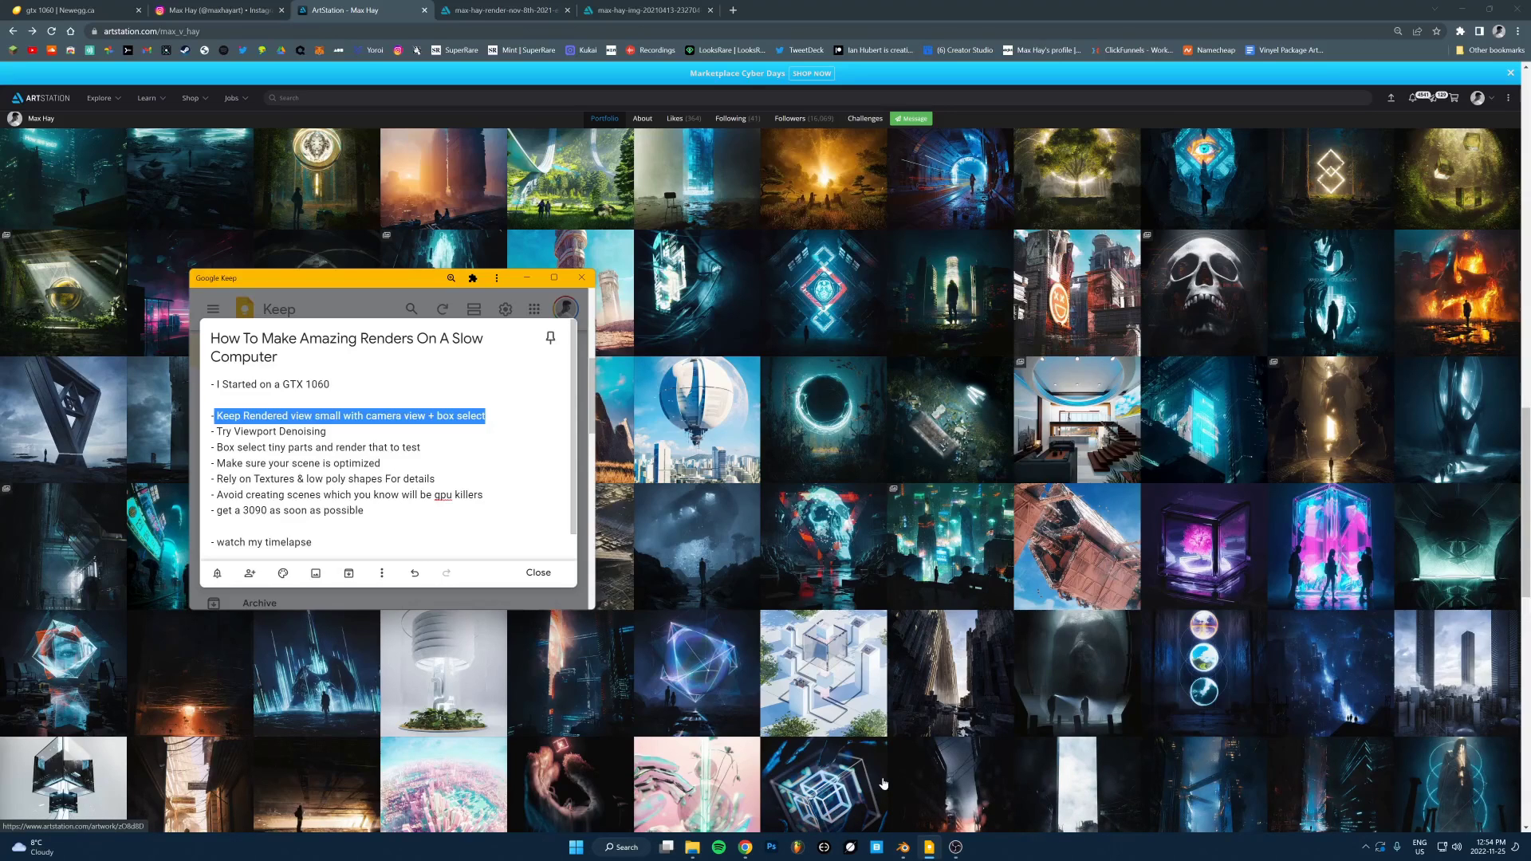
# - Switch to Blender, select the camera in the scene, and reduce the height of the asset browser area
pyautogui.click(903, 847)
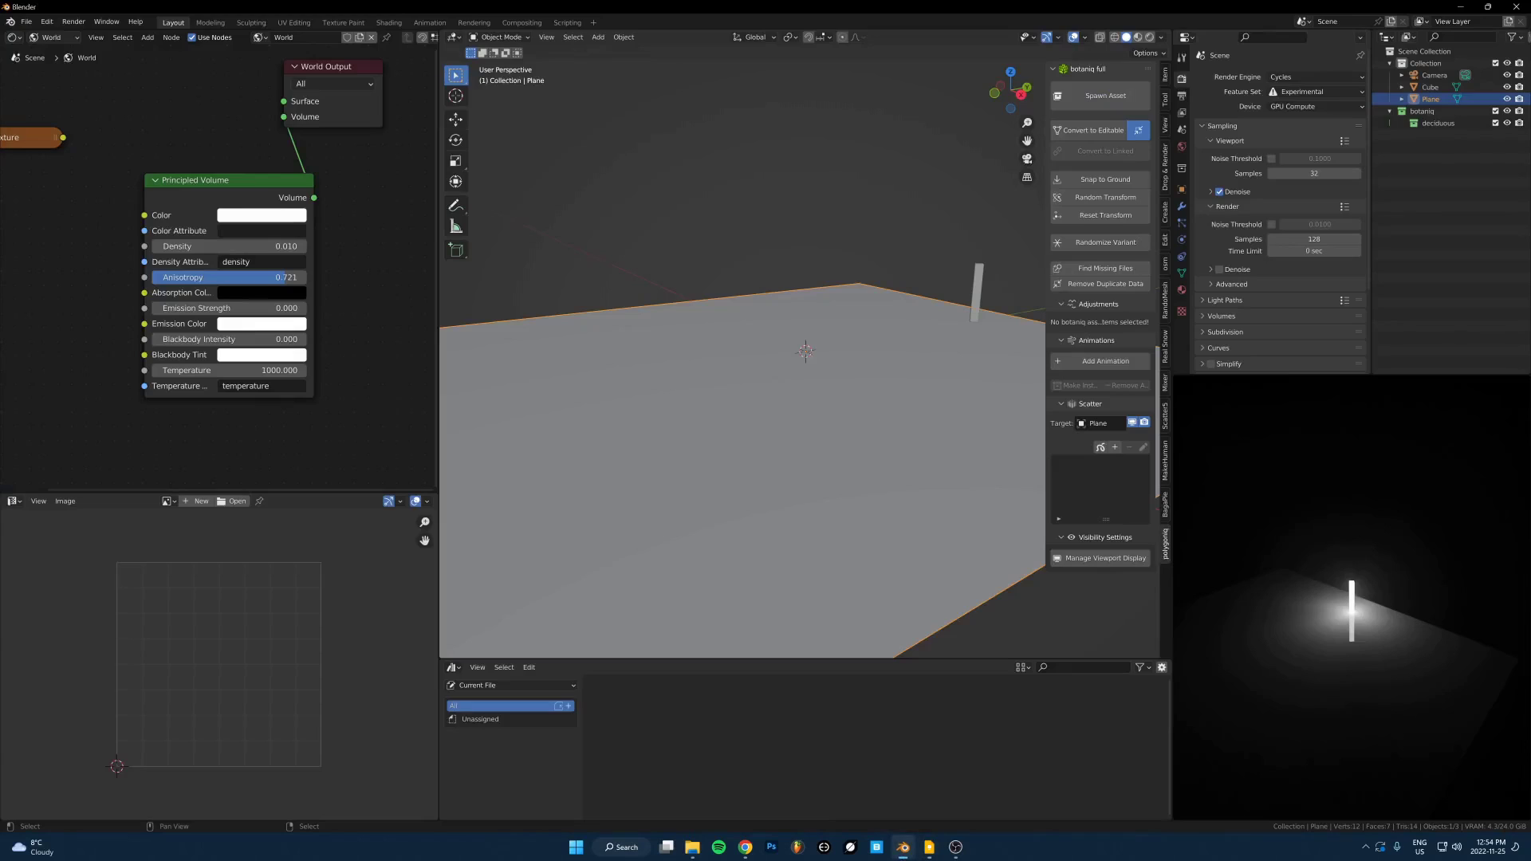
pyautogui.moveTo(1344, 724); pyautogui.dragTo(1360, 591, button='middle')
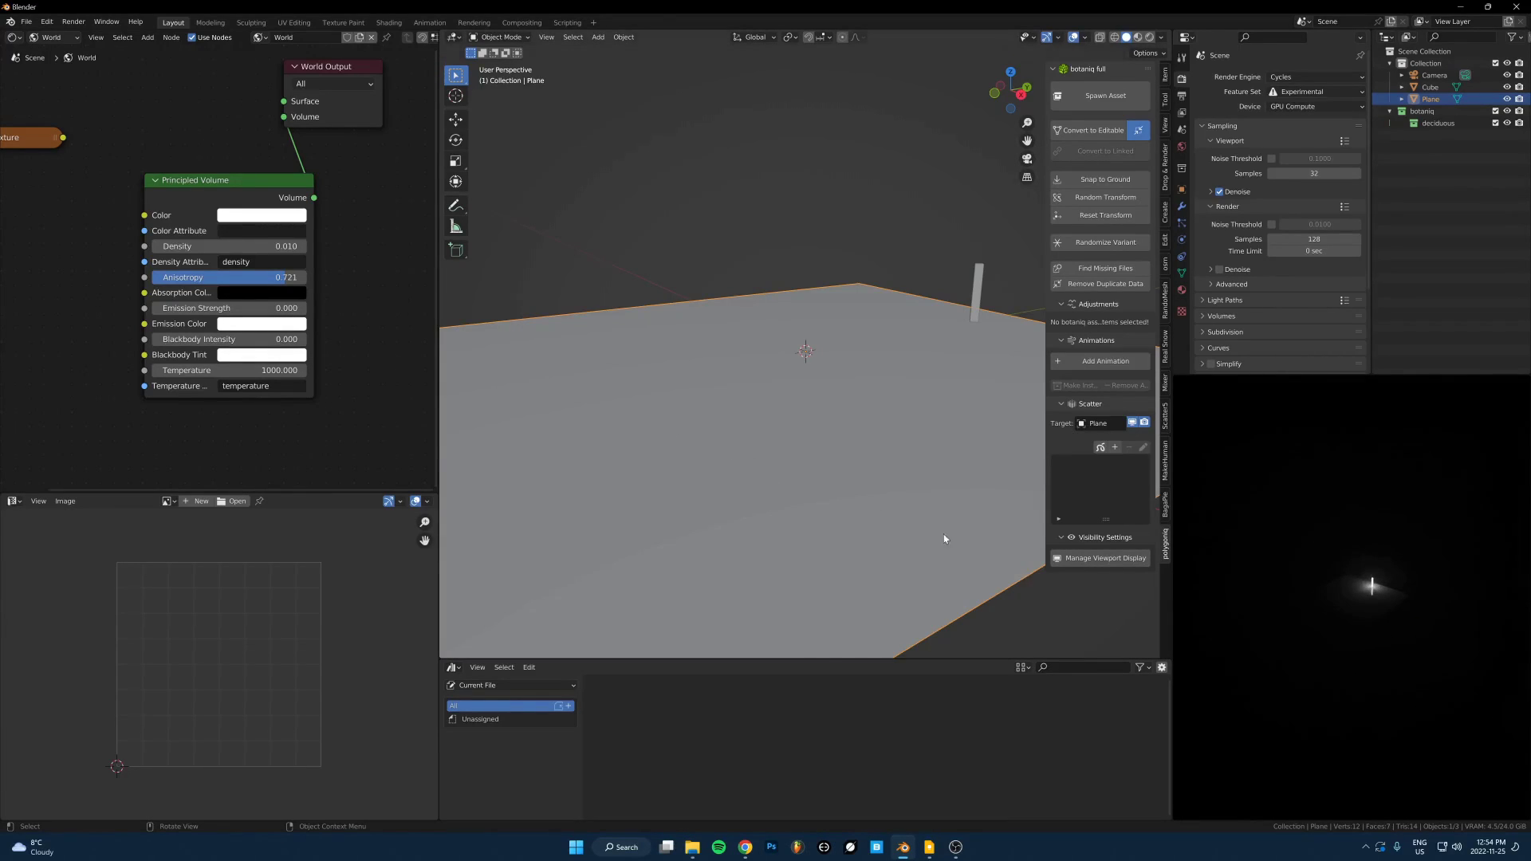
pyautogui.scroll(-3, 751, 378)
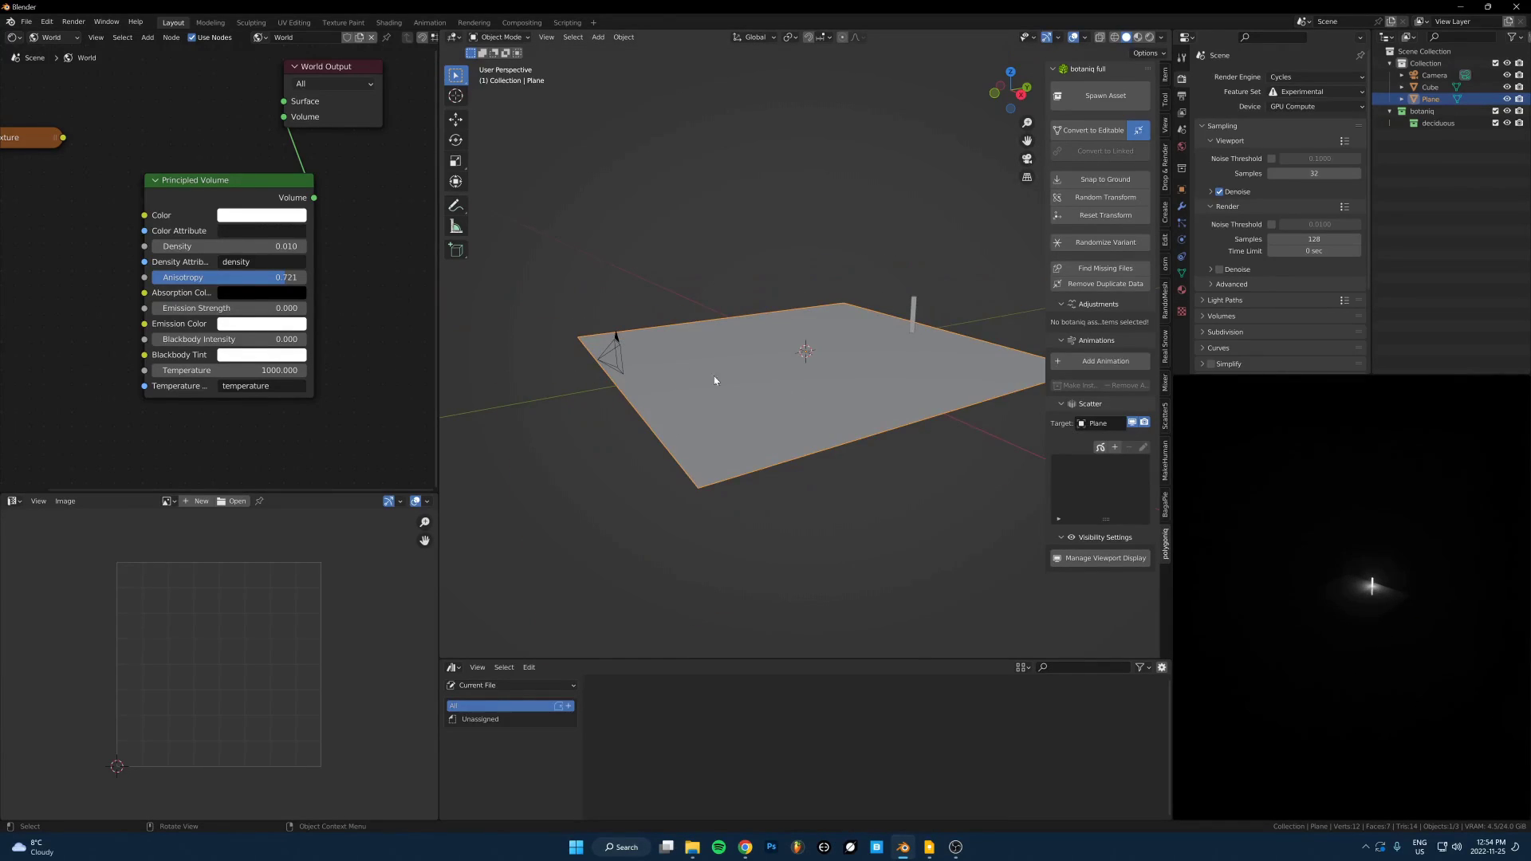
pyautogui.click(613, 335)
pyautogui.scroll(4, 720, 419)
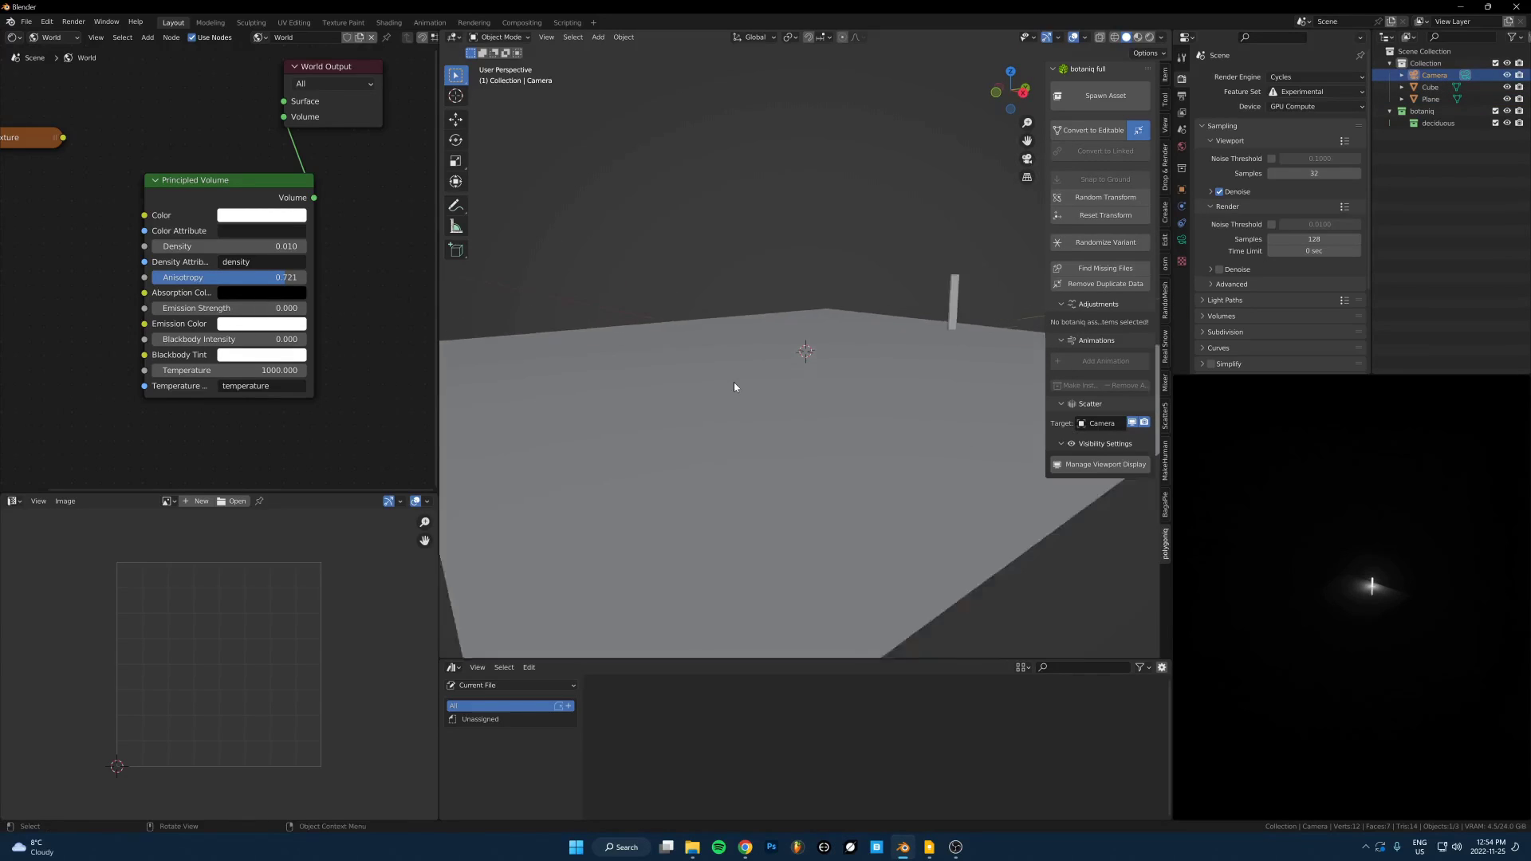
pyautogui.scroll(-5, 734, 381)
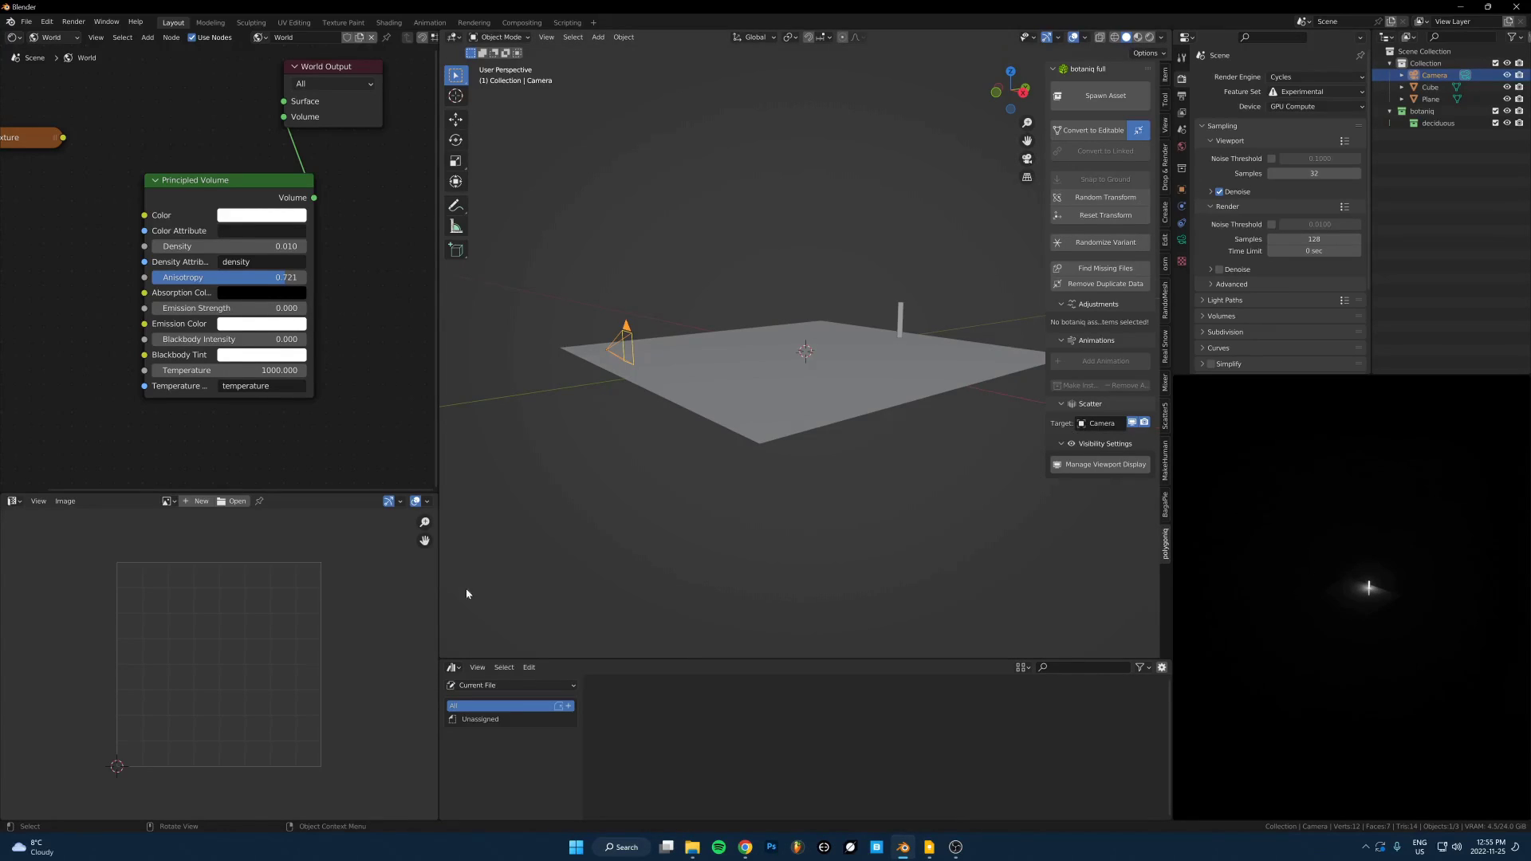
pyautogui.moveTo(501, 660); pyautogui.dragTo(463, 687)
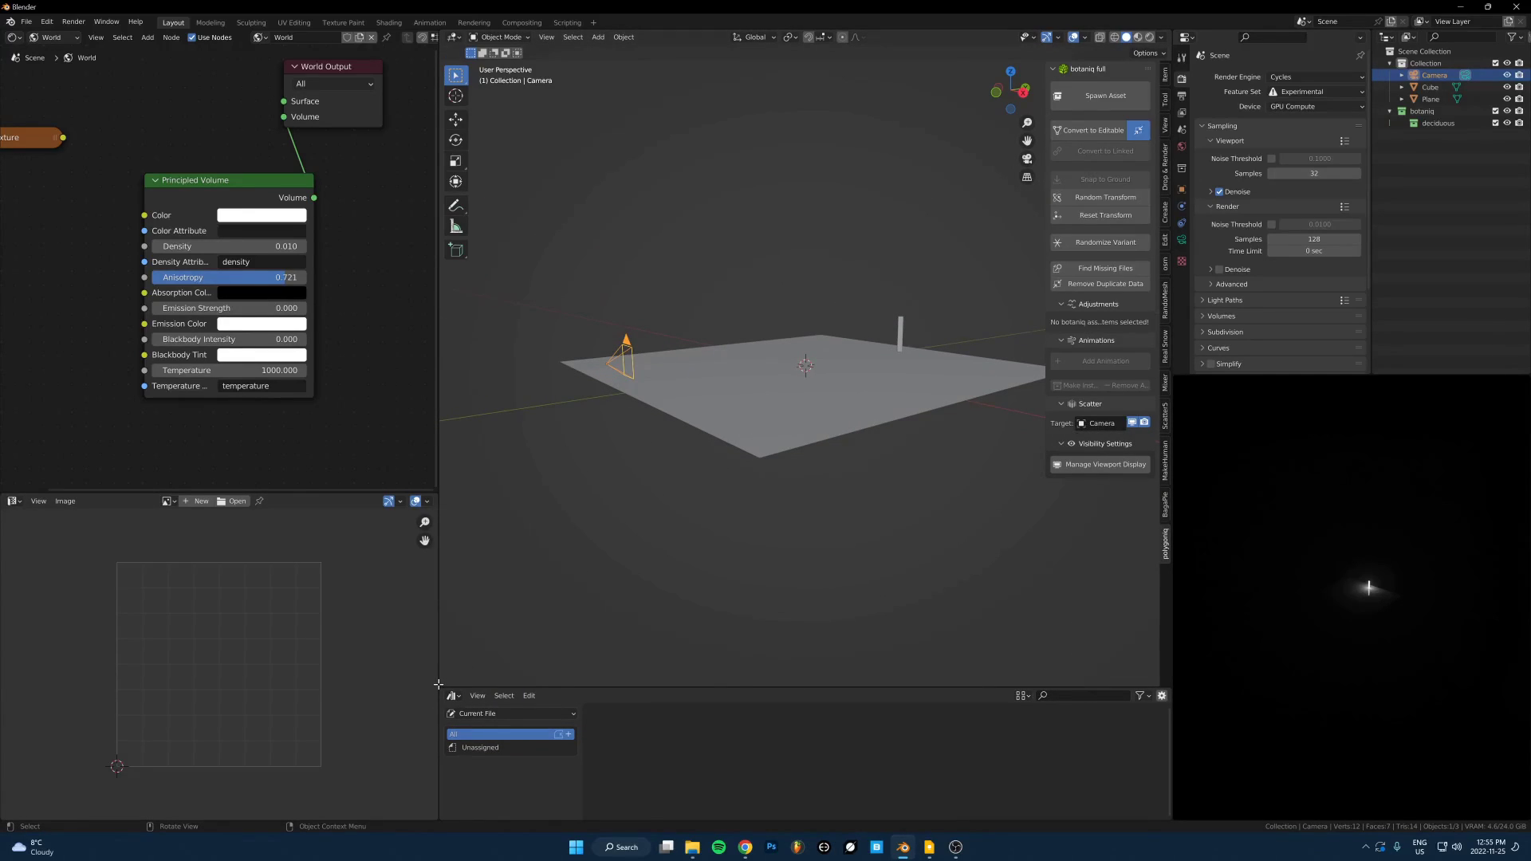
# - Split the 3D viewport vertically into two side-by-side areas and set the second one to rendered shading
pyautogui.moveTo(441, 684); pyautogui.dragTo(716, 675)
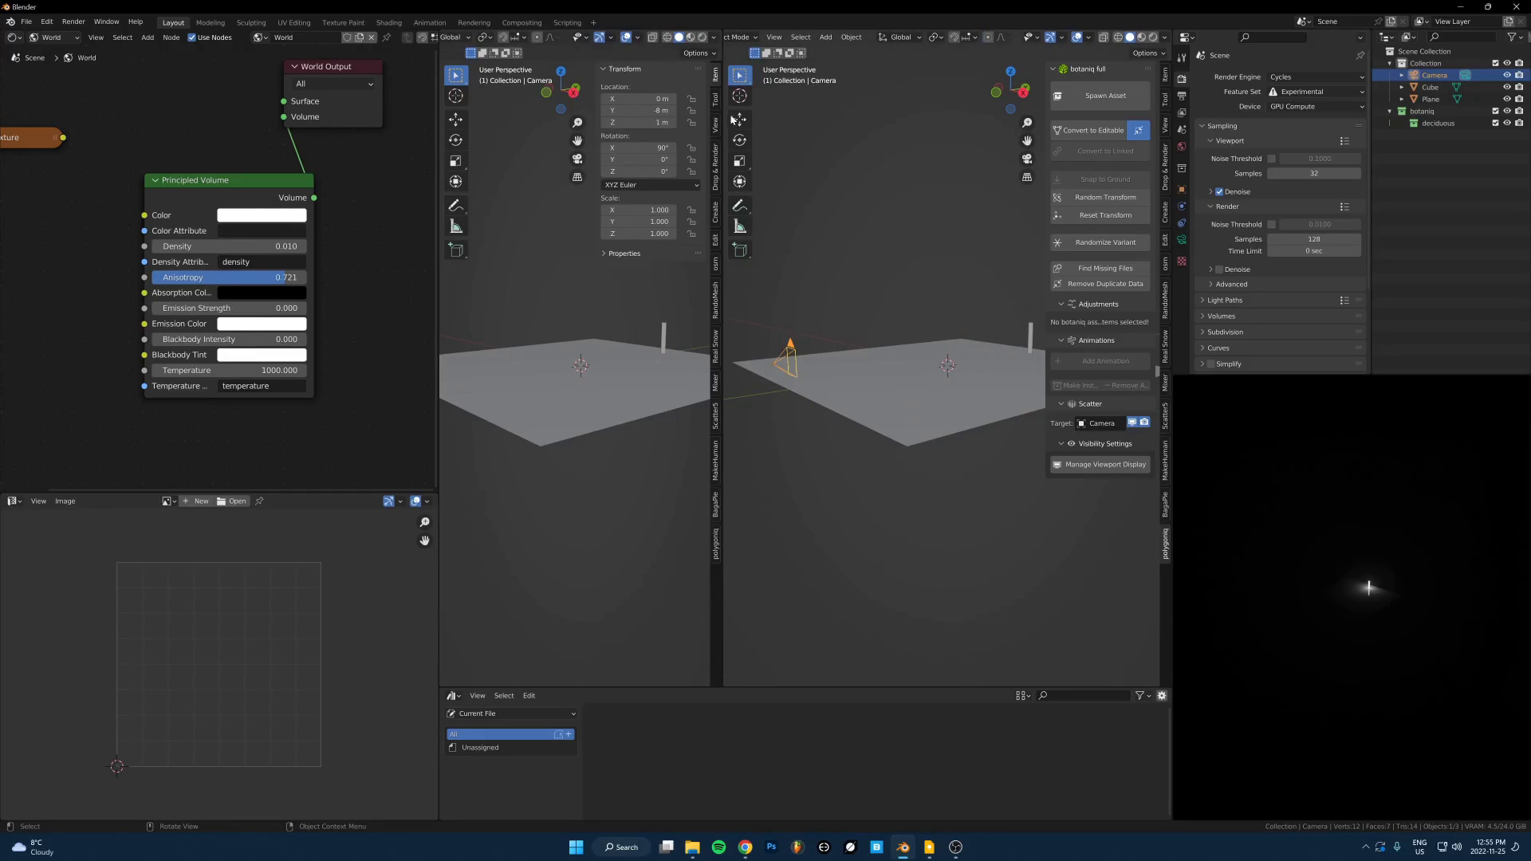
pyautogui.click(738, 36)
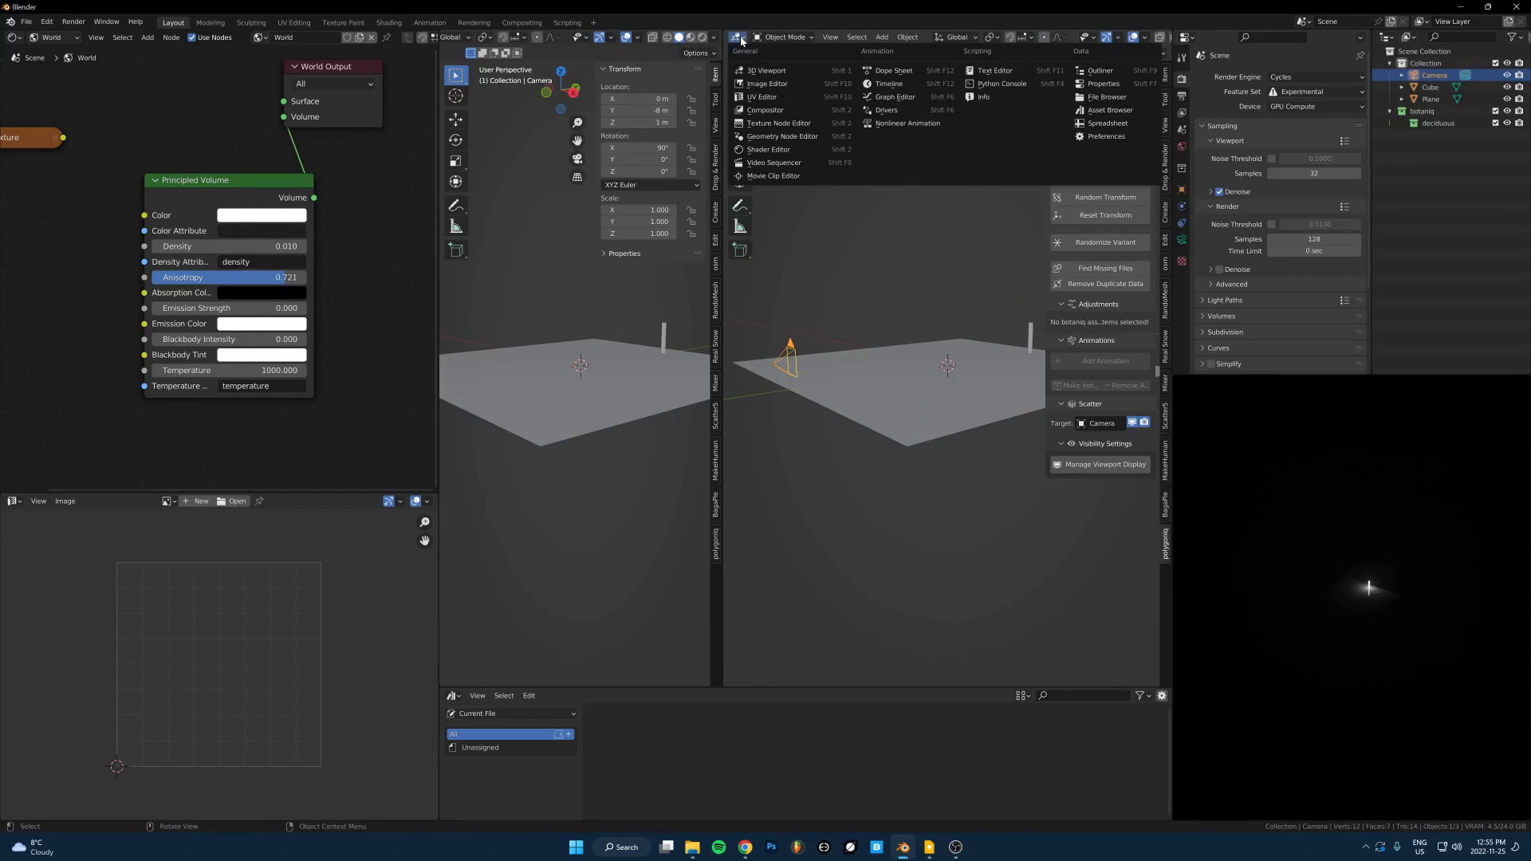
pyautogui.click(767, 72)
pyautogui.moveTo(718, 387); pyautogui.dragTo(788, 381)
pyautogui.press('z')
pyautogui.click(912, 443)
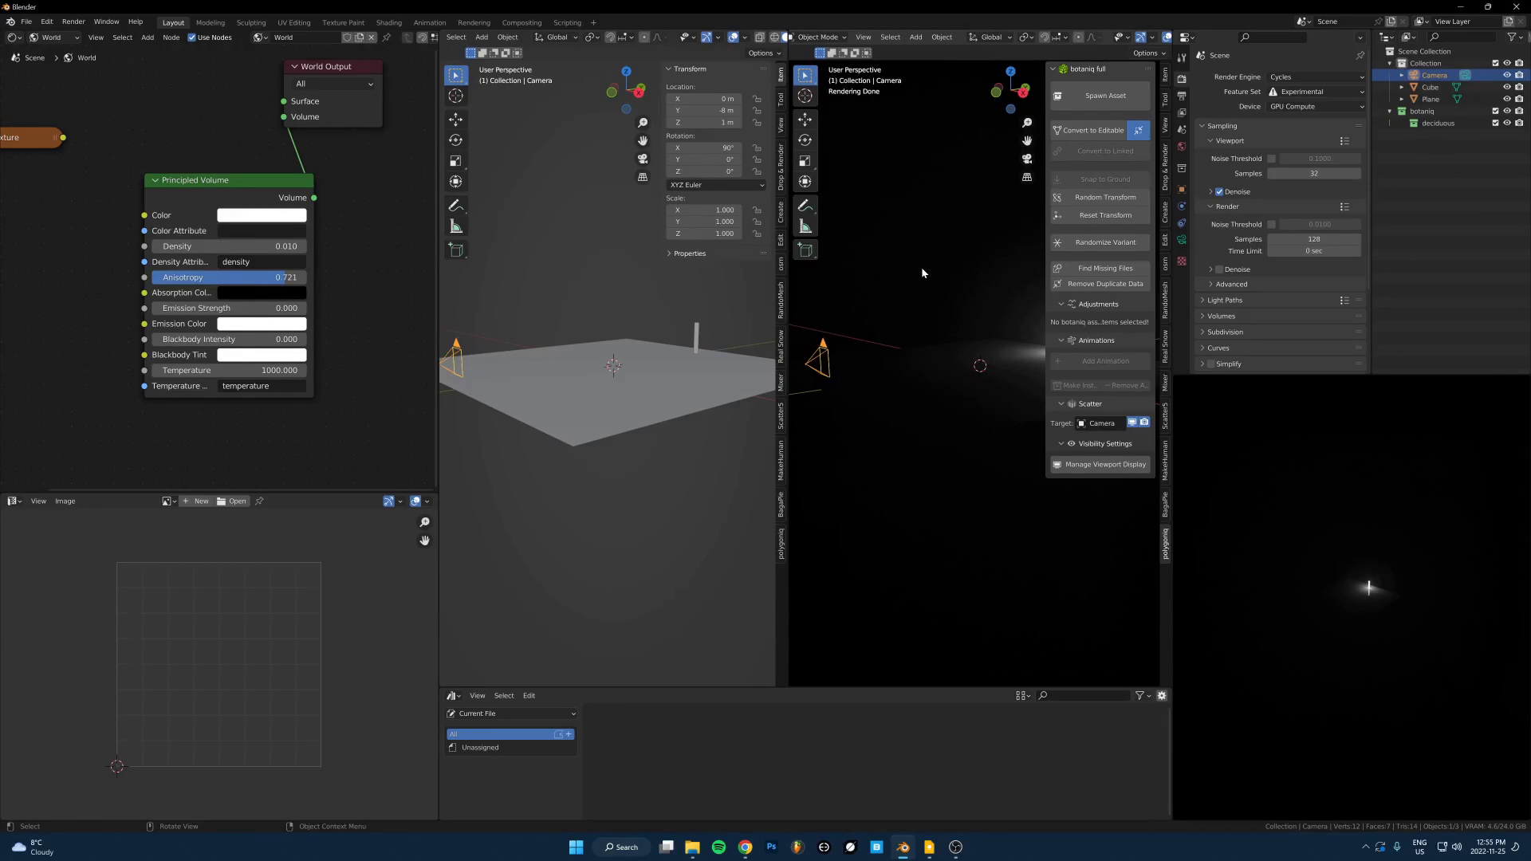
# - Hide the sidebar and the toolbar in the rendered 3D viewport
pyautogui.press('n')
pyautogui.press('n')
pyautogui.press('n')
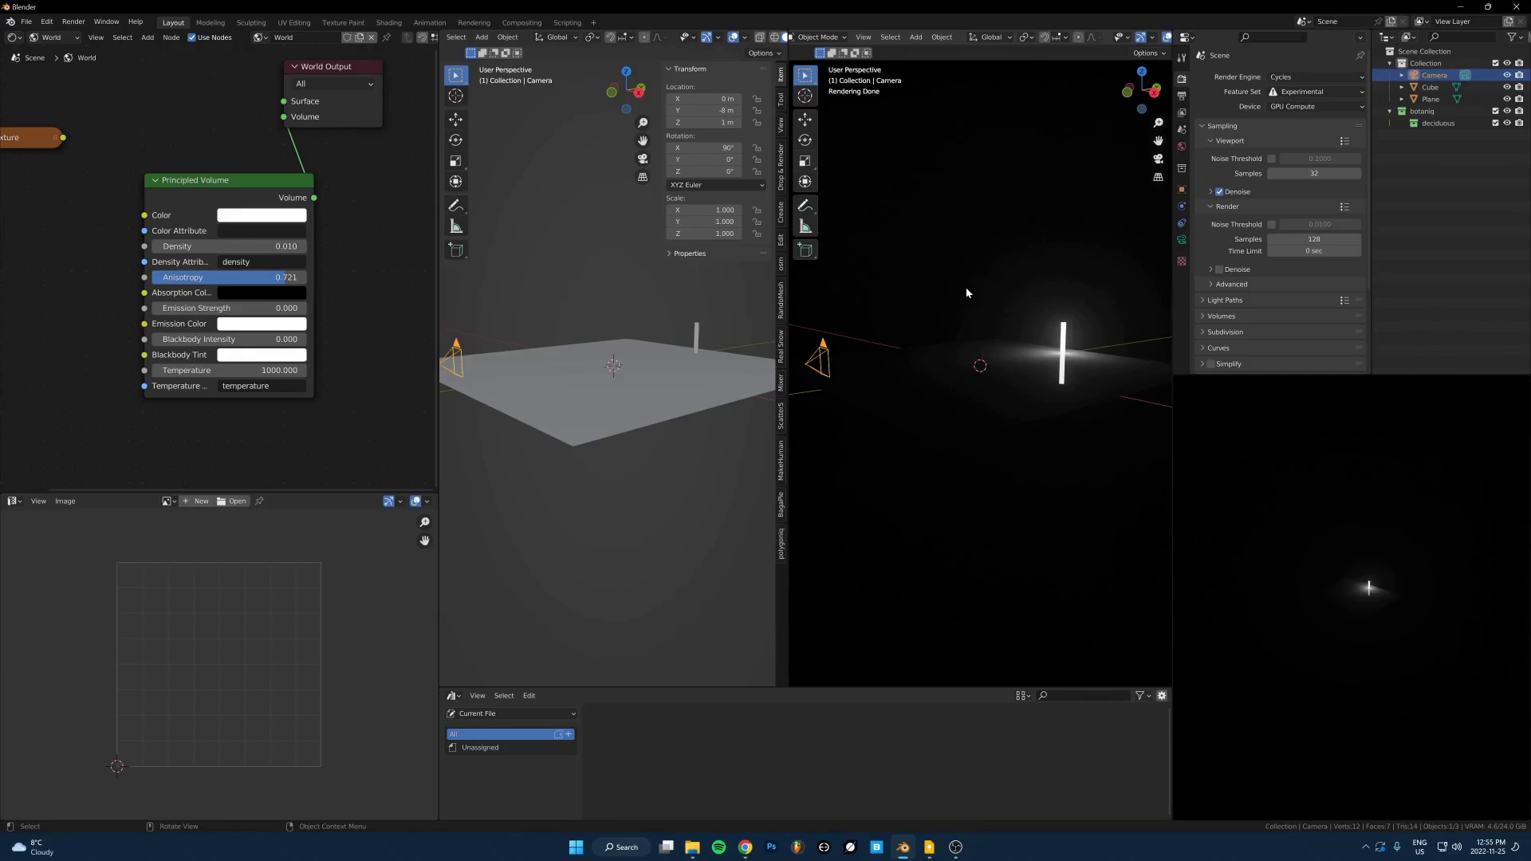
pyautogui.press('t')
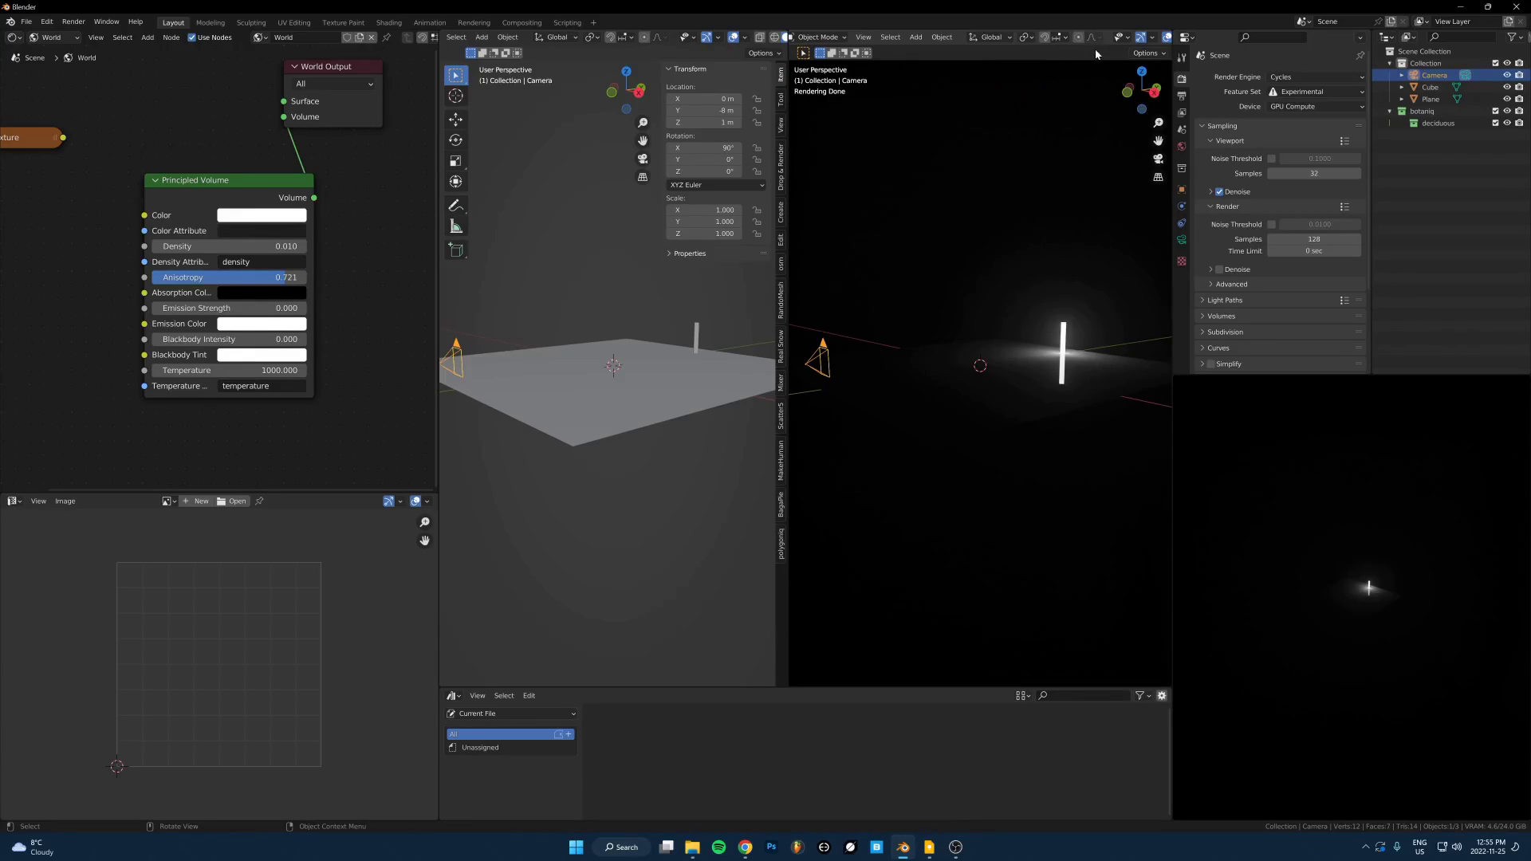
# - Turn off the gizmos and overlays in the rendered 3D viewport and hide its header
pyautogui.scroll(-2, 1108, 40)
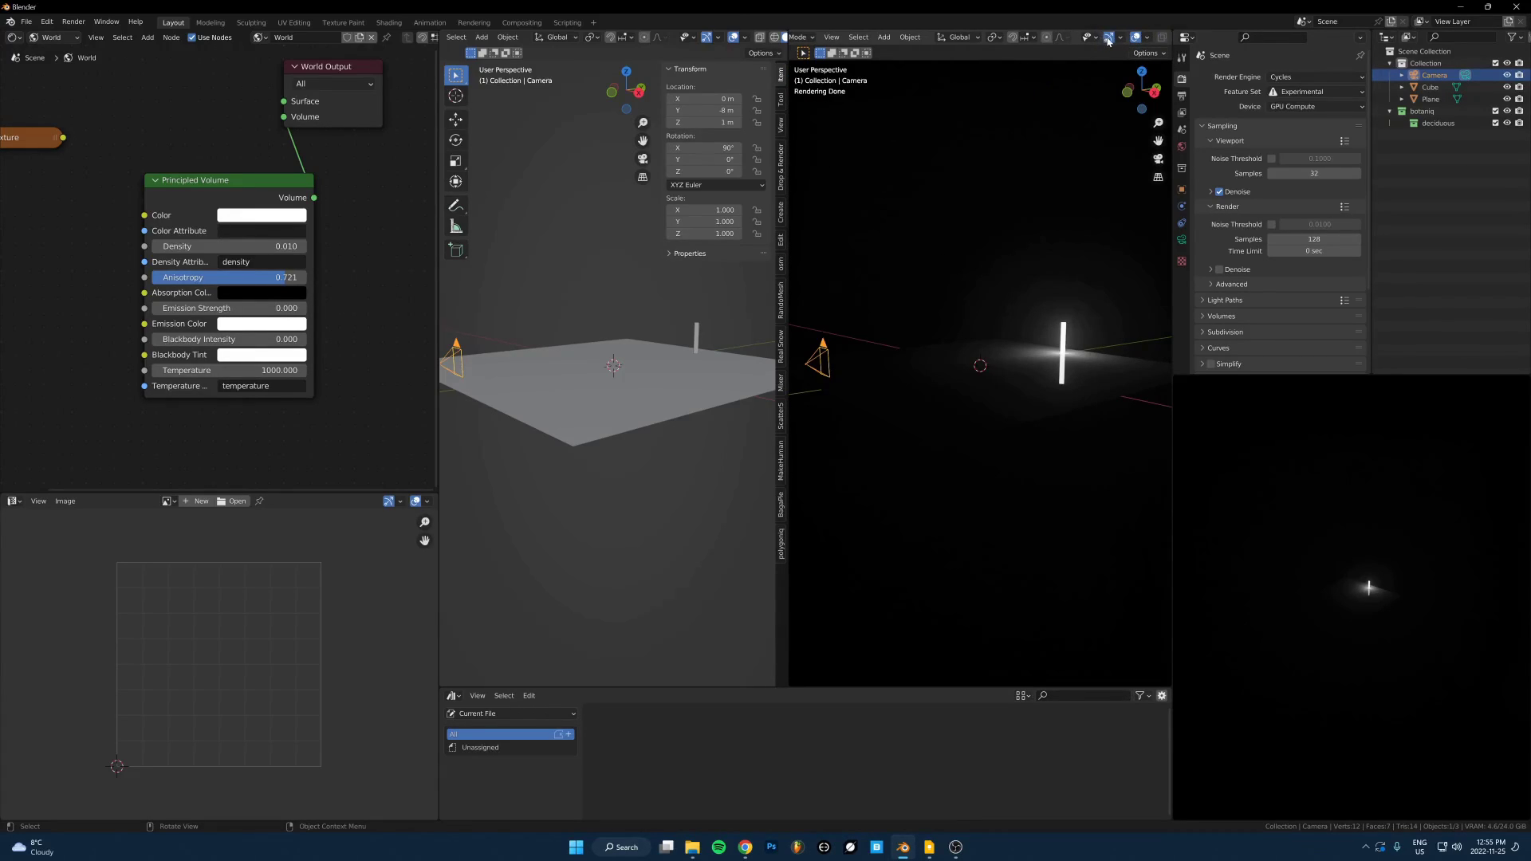
pyautogui.click(1108, 38)
pyautogui.click(1136, 37)
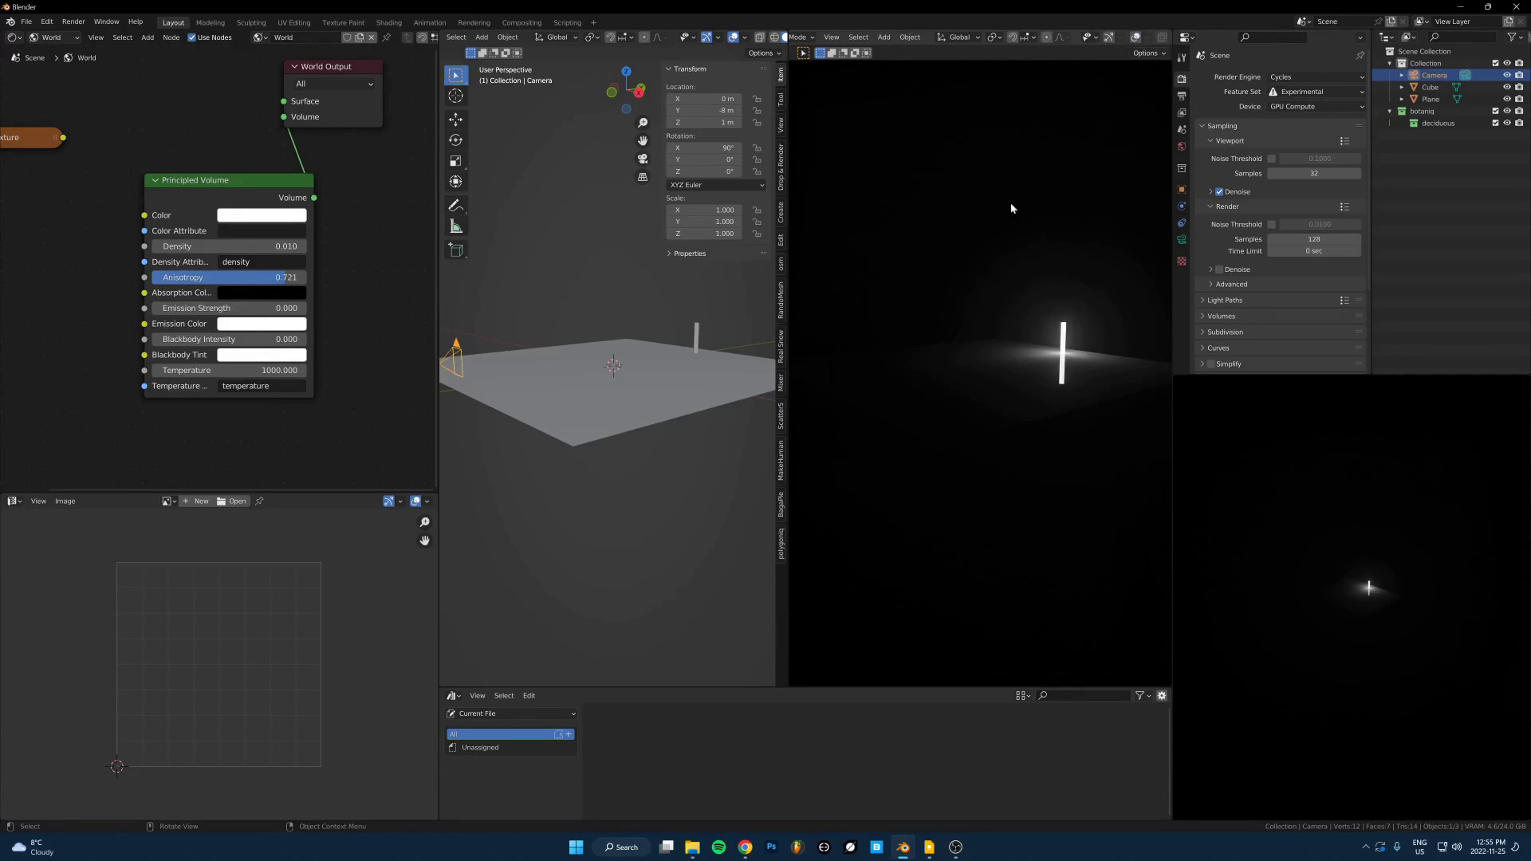
pyautogui.rightClick(1079, 37)
pyautogui.moveTo(1084, 30)
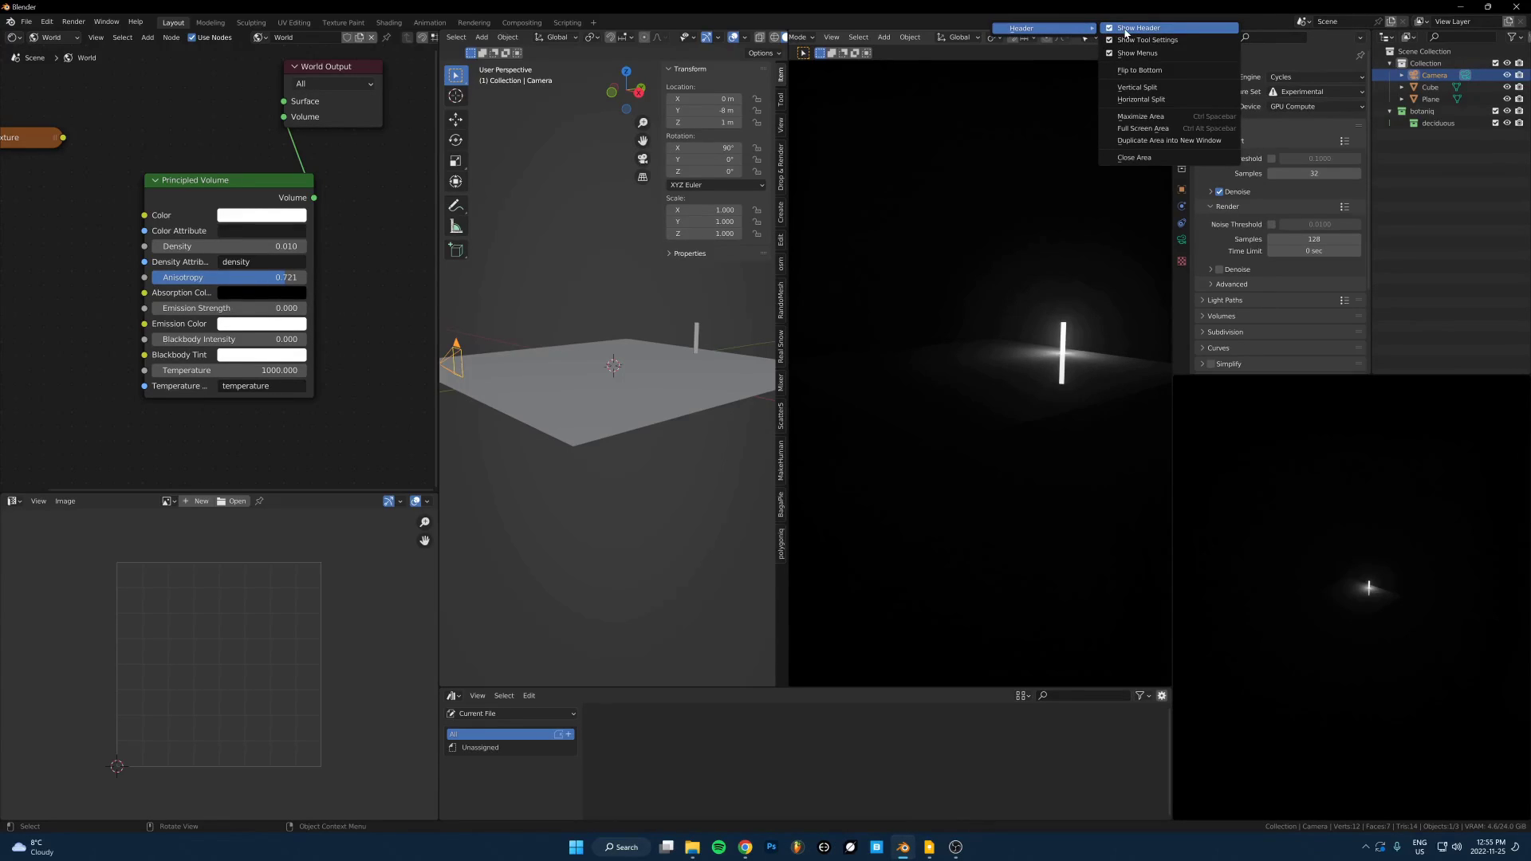
pyautogui.click(1124, 34)
# - Select the ground plane from within the cleaned-up rendered viewport and clear the selection
pyautogui.scroll(-3, 1016, 323)
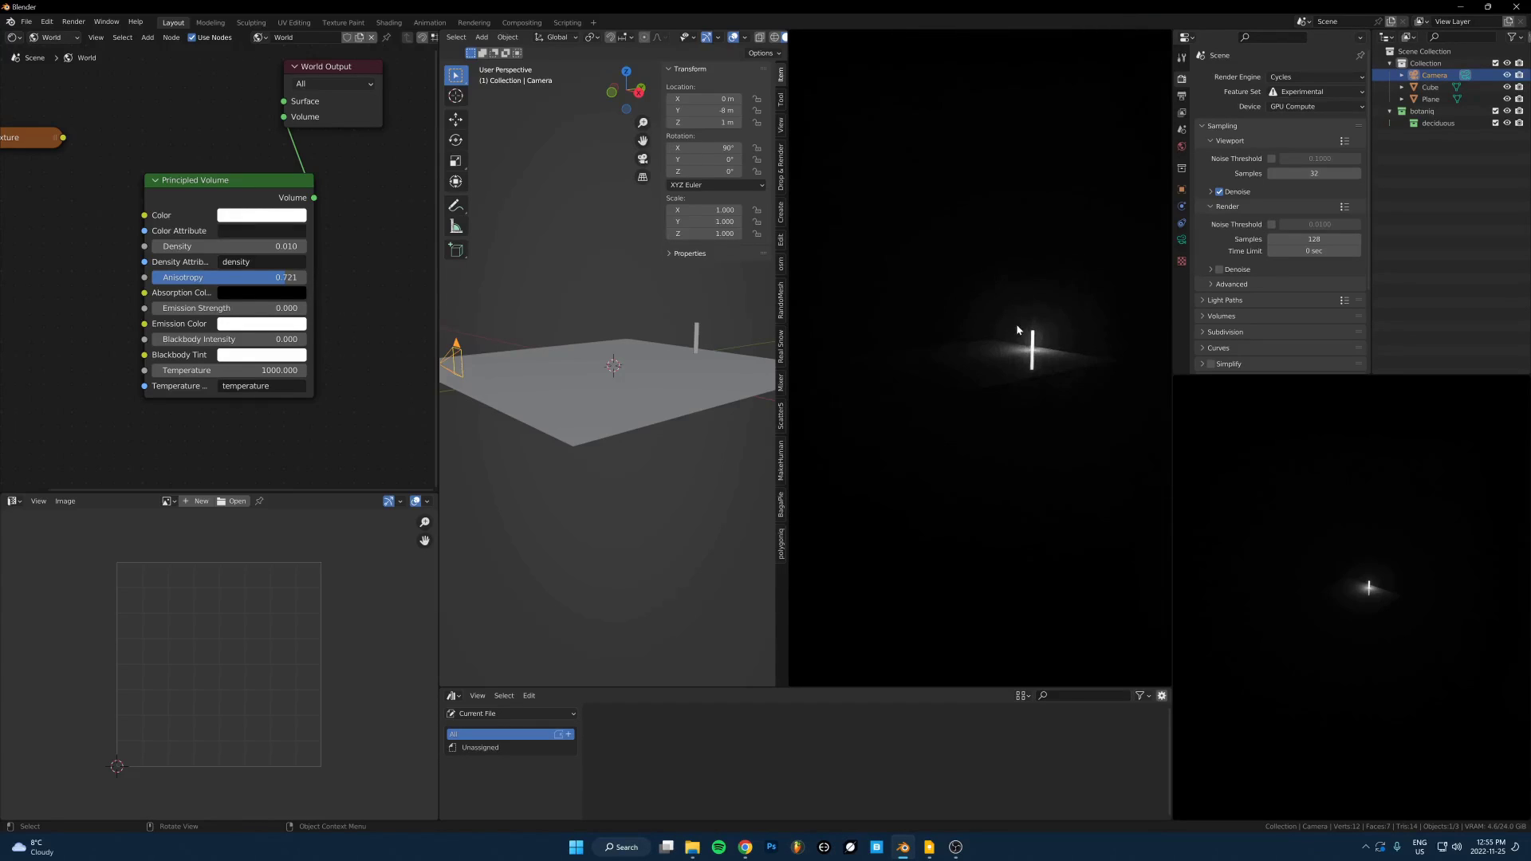
pyautogui.scroll(3, 1016, 326)
pyautogui.moveTo(1014, 330)
pyautogui.mouseDown(button='middle')
pyautogui.moveTo(929, 349)
pyautogui.moveTo(1016, 338)
pyautogui.mouseUp(button='middle')
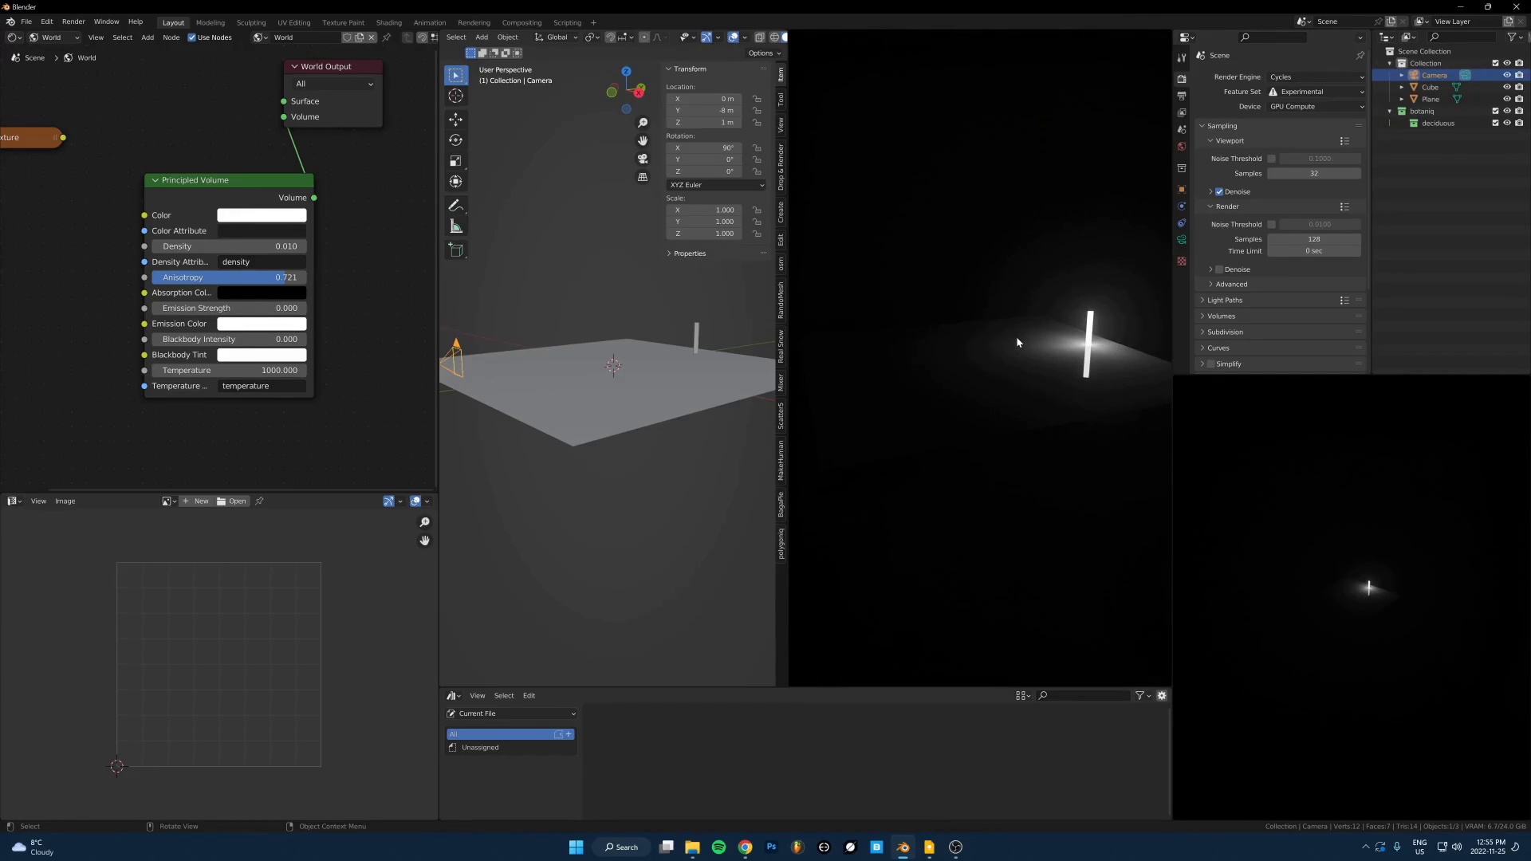
pyautogui.click(1062, 323)
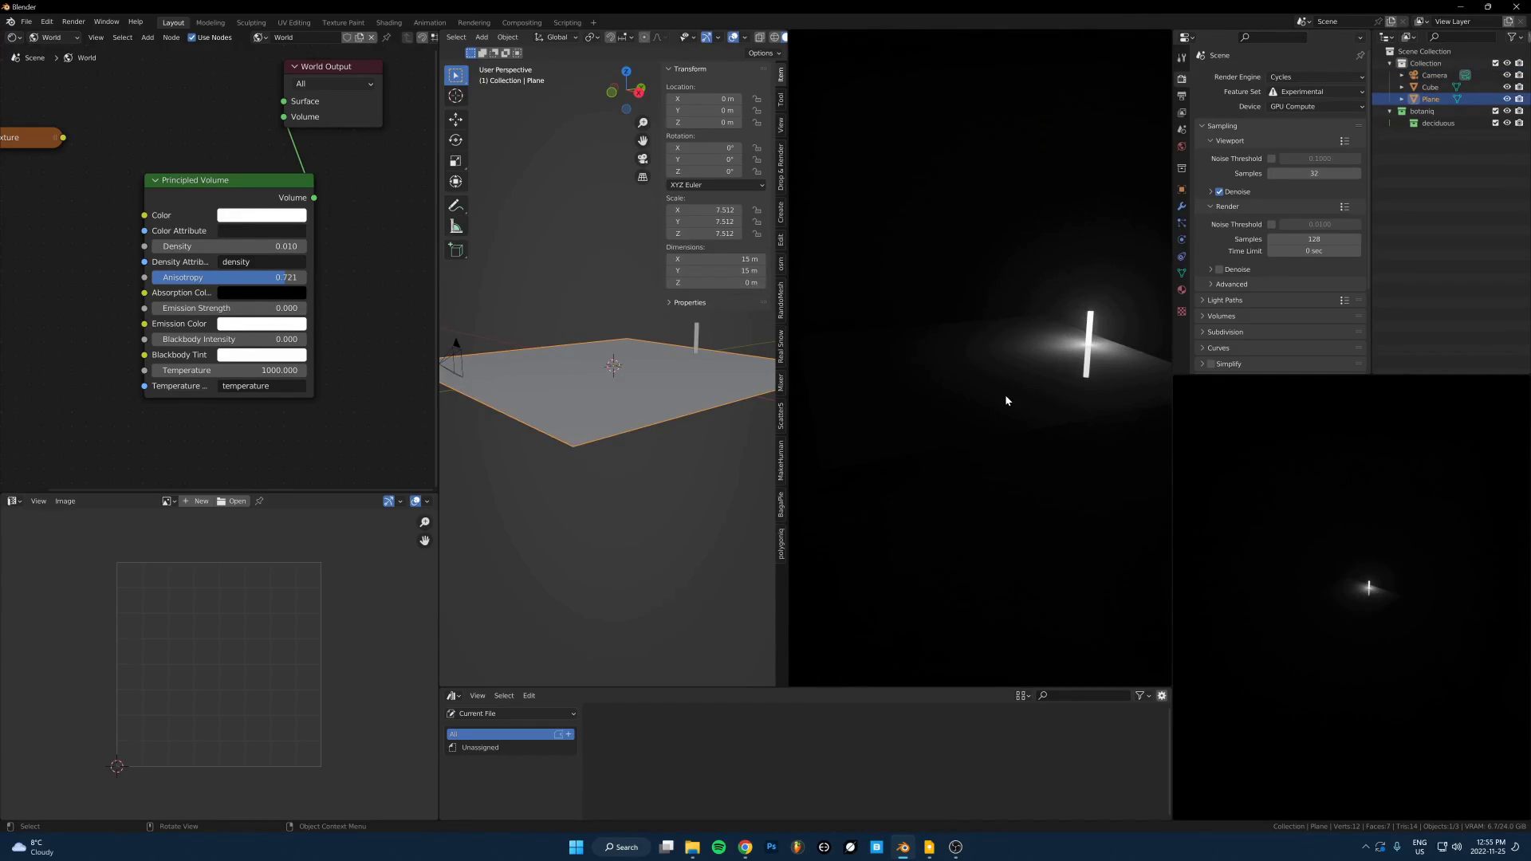
pyautogui.click(976, 236)
pyautogui.click(1021, 356)
pyautogui.click(968, 261)
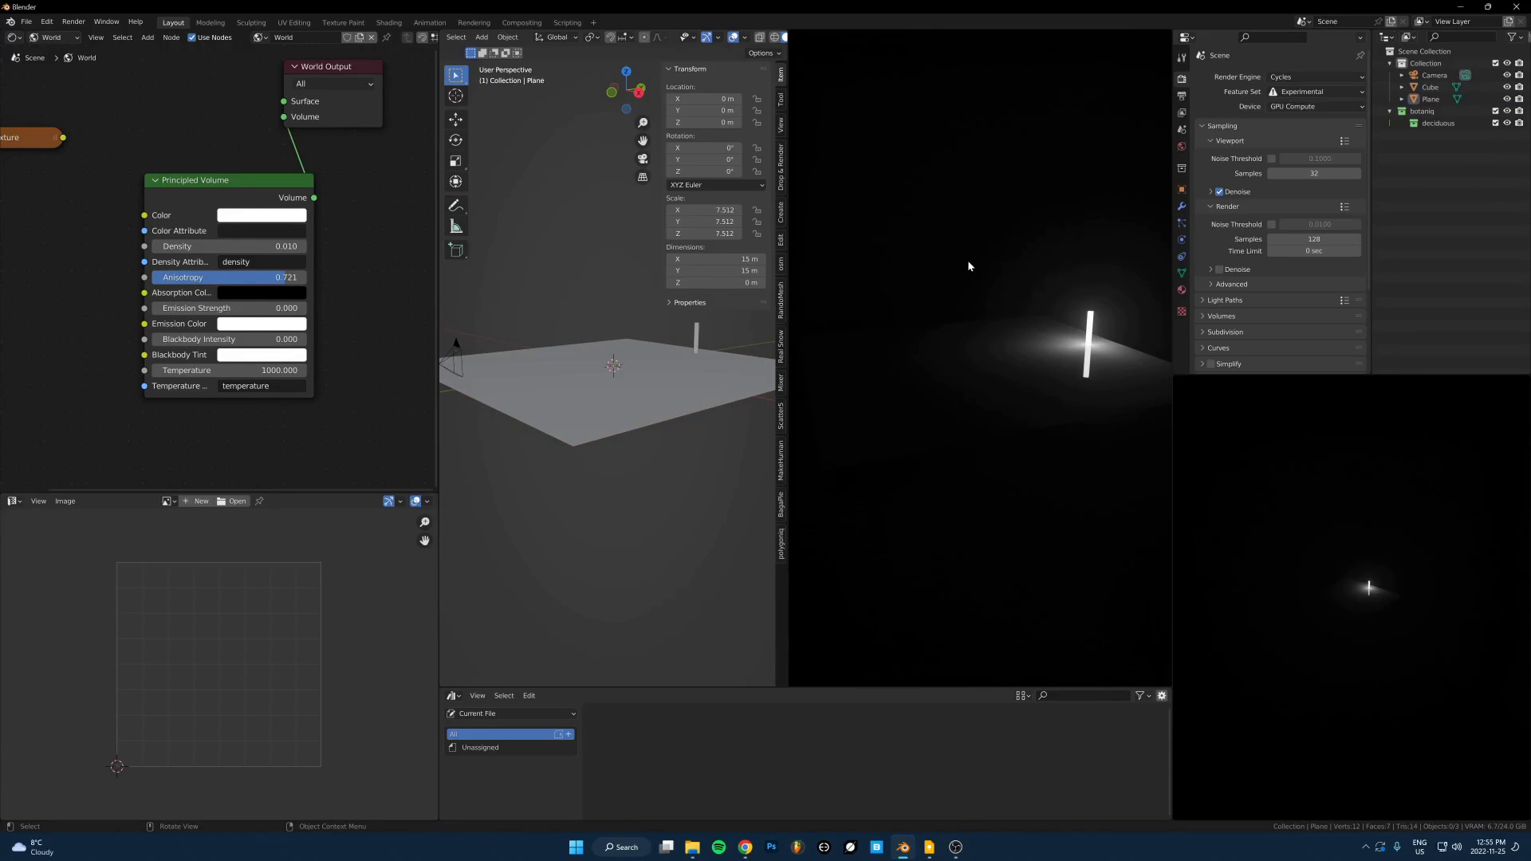
# - Join the two side-by-side viewports into a single solid-shaded 3D viewport
pyautogui.rightClick(788, 369)
pyautogui.click(785, 396)
pyautogui.click(965, 417)
# - Frame the glowing pillar in the small rendered viewport
pyautogui.scroll(10, 1373, 584)
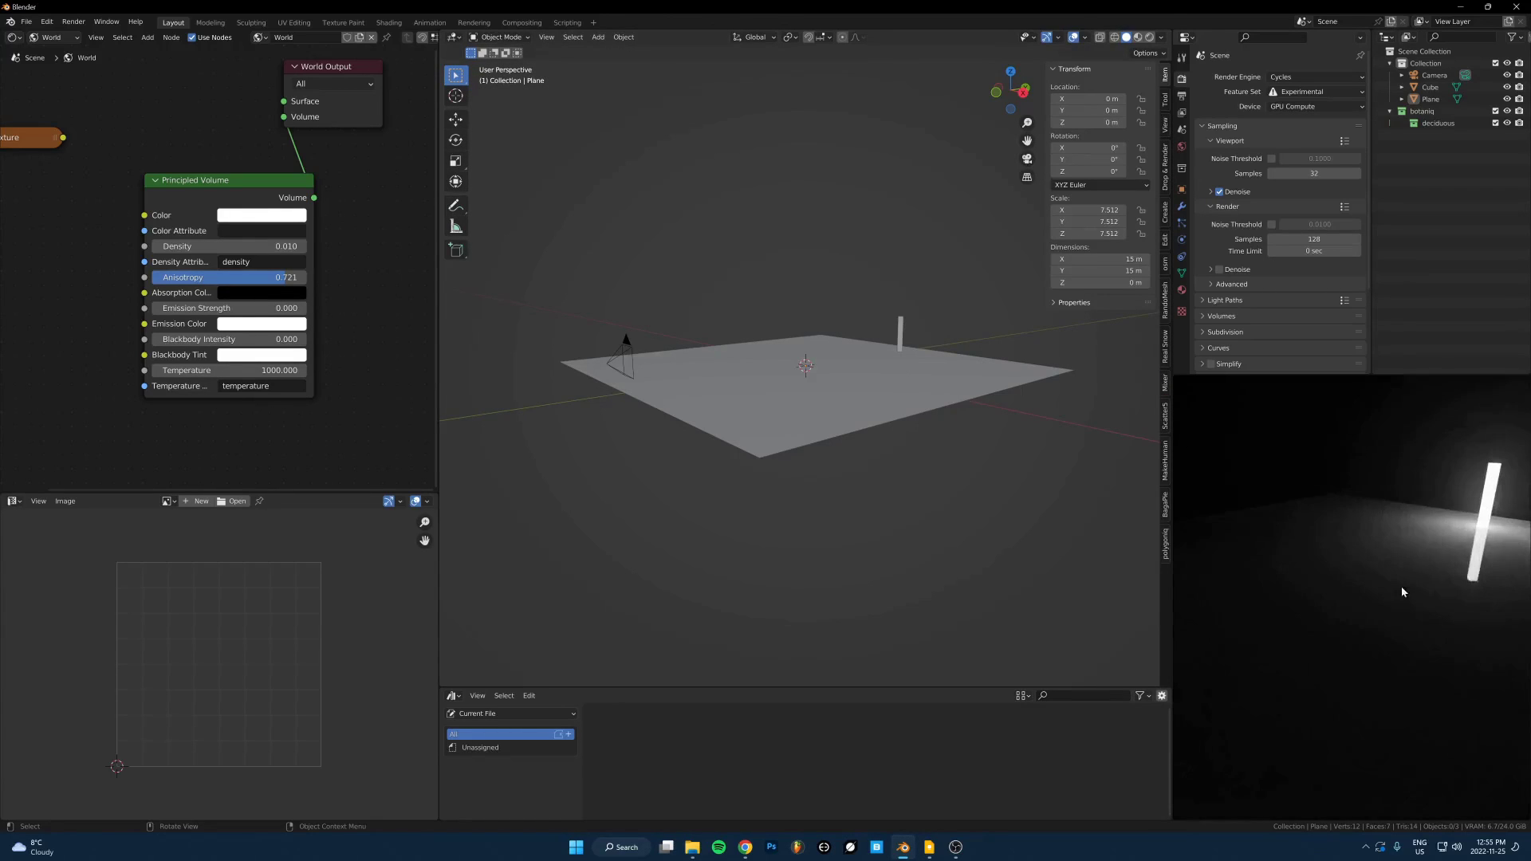
pyautogui.moveTo(1399, 587); pyautogui.dragTo(1427, 570, button='middle')
pyautogui.scroll(2, 1427, 575)
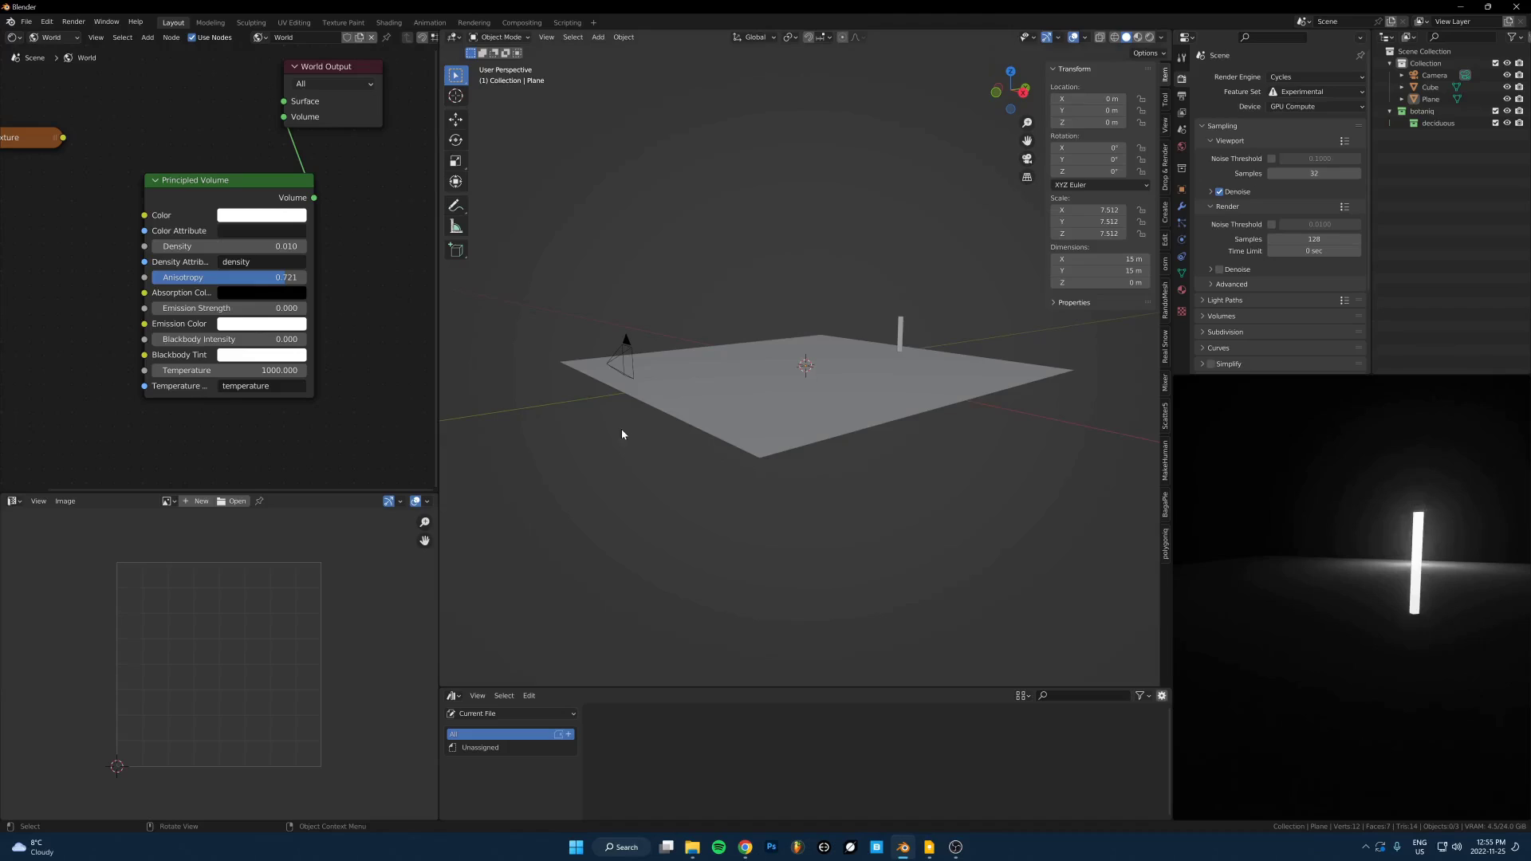
# - Select the camera, look through it in the small rendered viewport, and limit rendering to a region around its frame
pyautogui.click(630, 349)
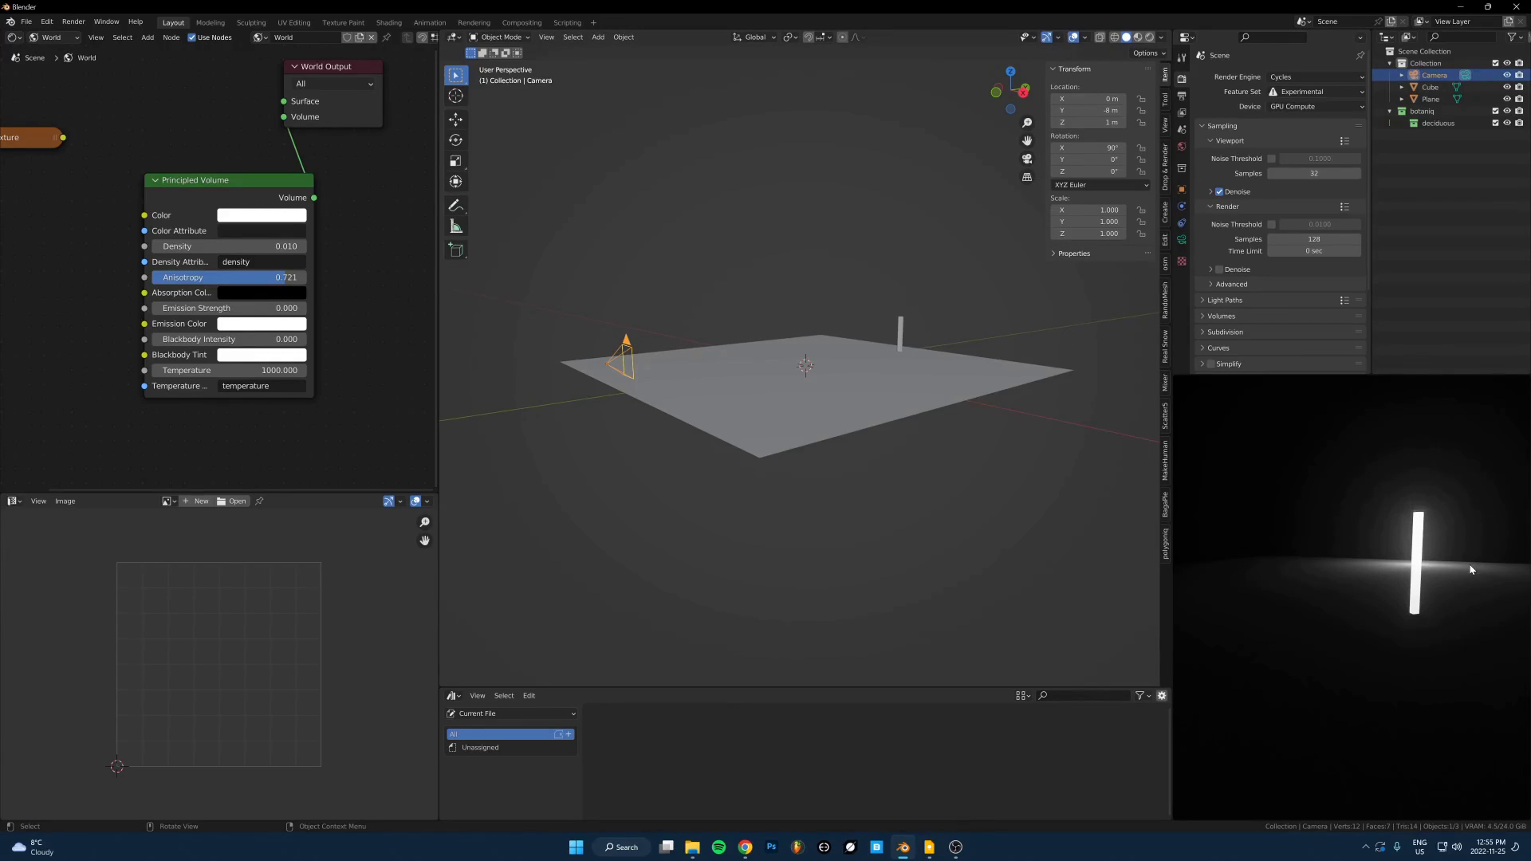
pyautogui.press('KP_0')
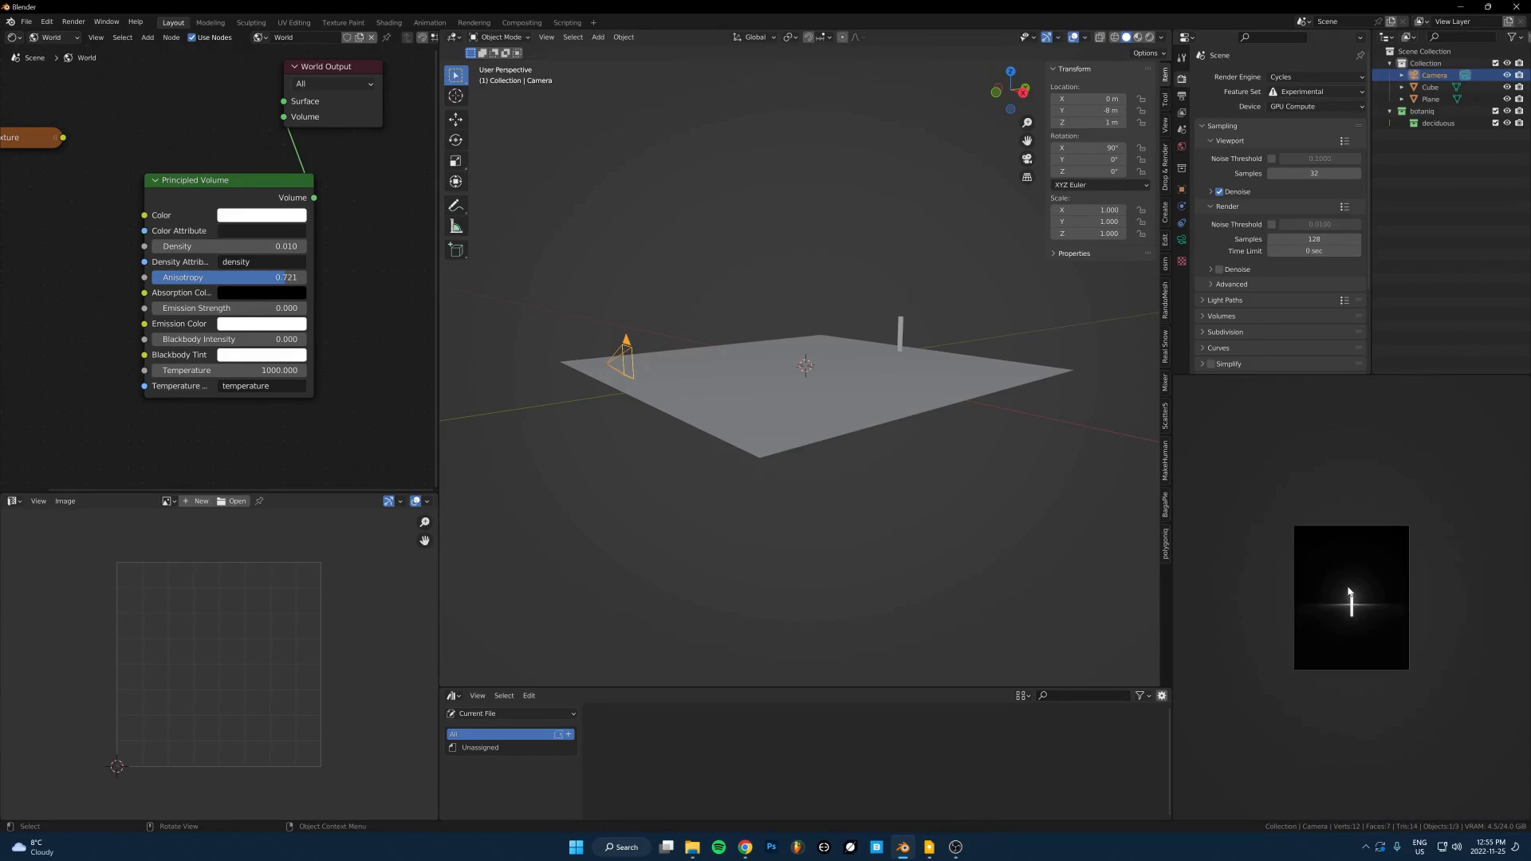
pyautogui.scroll(-2, 1292, 467)
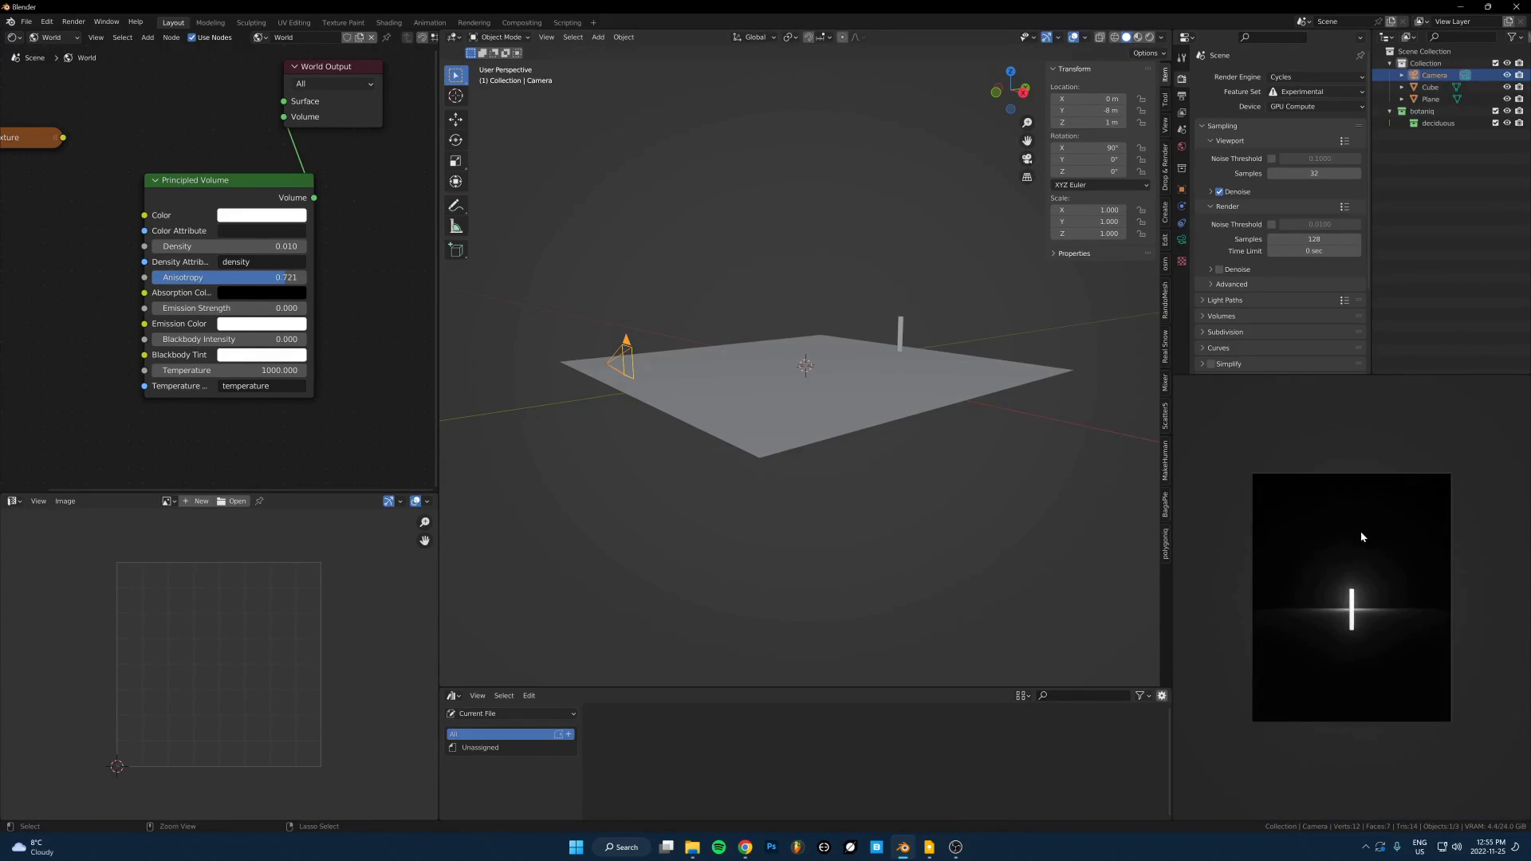
pyautogui.scroll(2, 1387, 571)
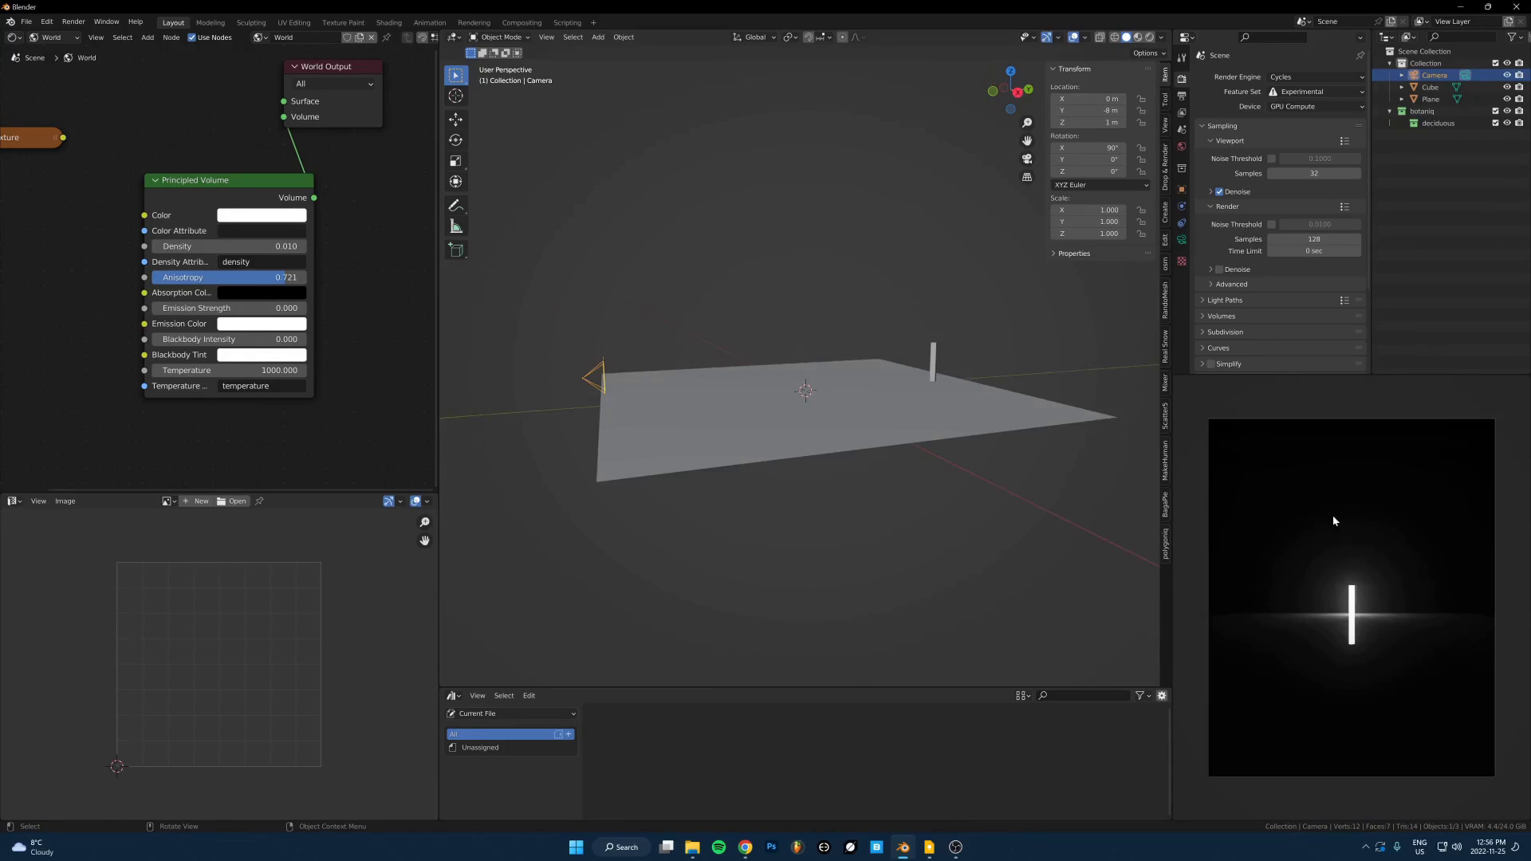
pyautogui.scroll(-1, 1331, 520)
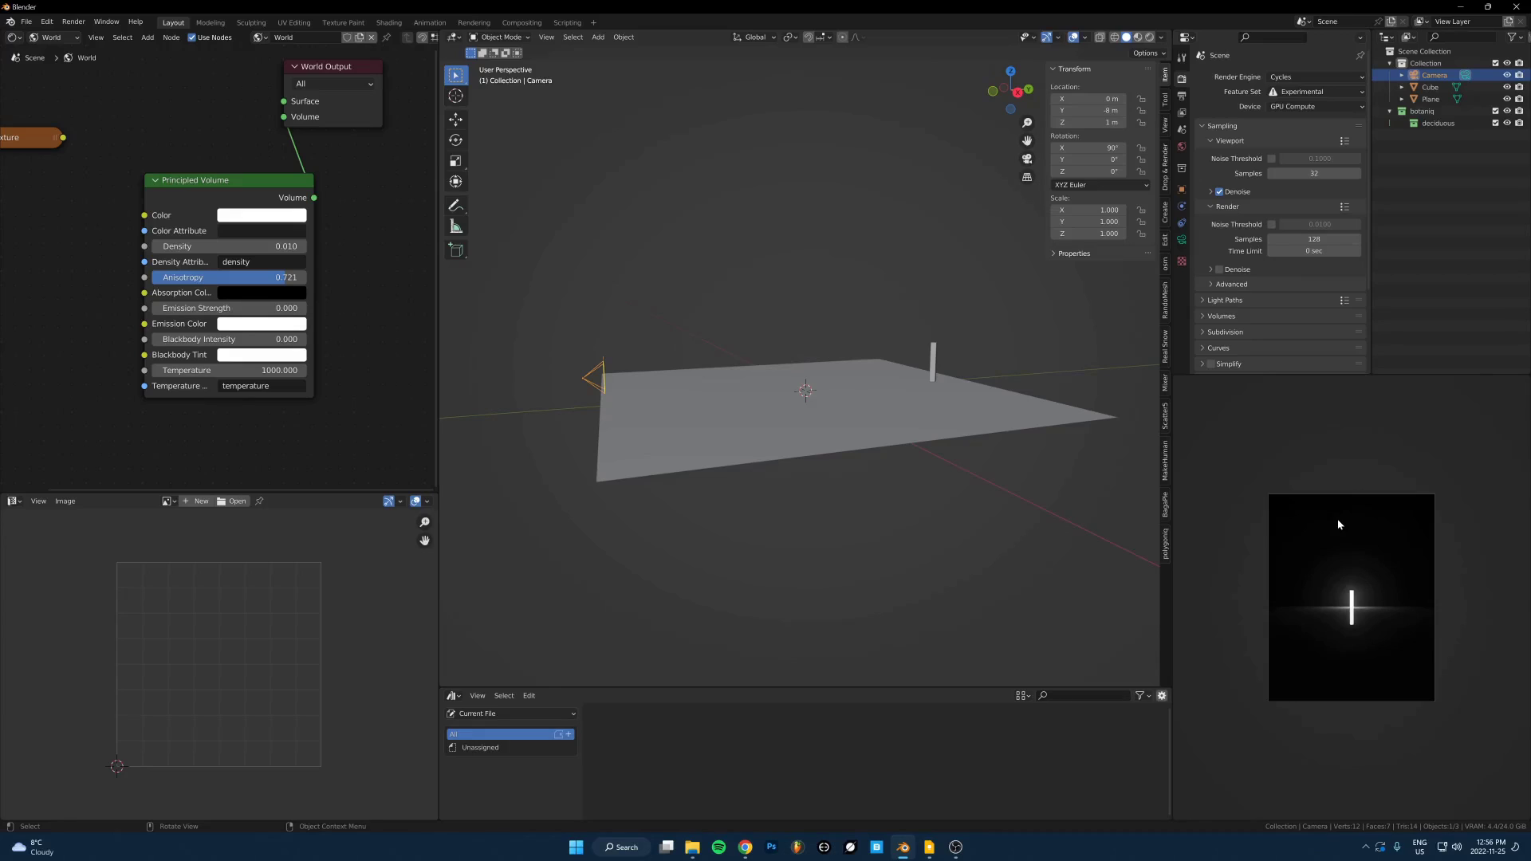
pyautogui.hotkey('ctrl', 'b')
pyautogui.moveTo(1196, 390); pyautogui.dragTo(1511, 780)
# - Increase the camera's focal length to 84 mm and return the small rendered viewport to the camera view
pyautogui.click(1183, 240)
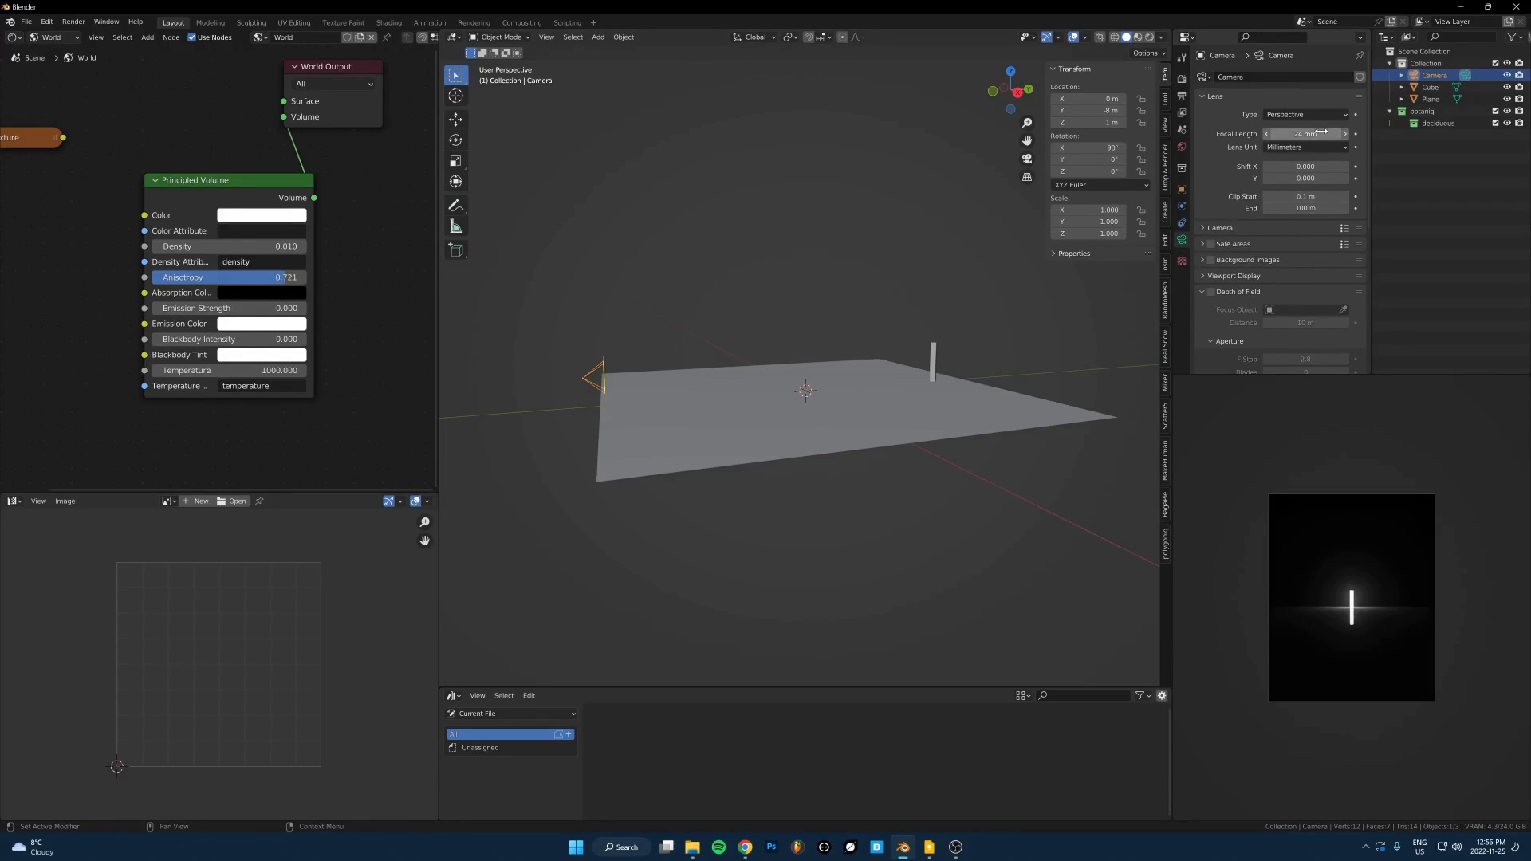
pyautogui.moveTo(1305, 133); pyautogui.dragTo(1363, 133)
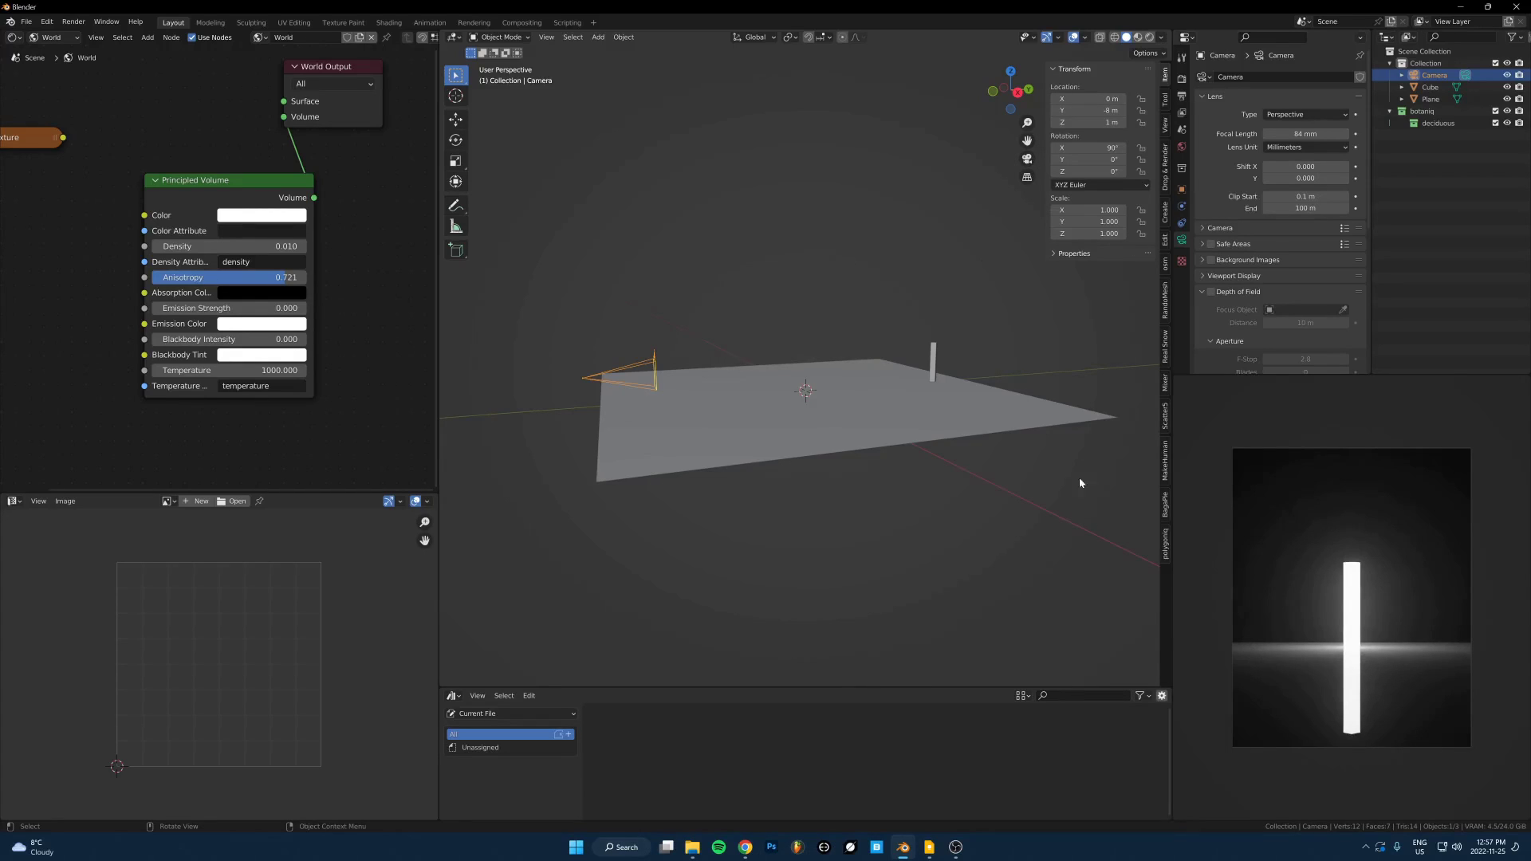
pyautogui.moveTo(1295, 608); pyautogui.dragTo(1399, 577, button='middle')
pyautogui.press('KP_0')
pyautogui.scroll(1, 1372, 566)
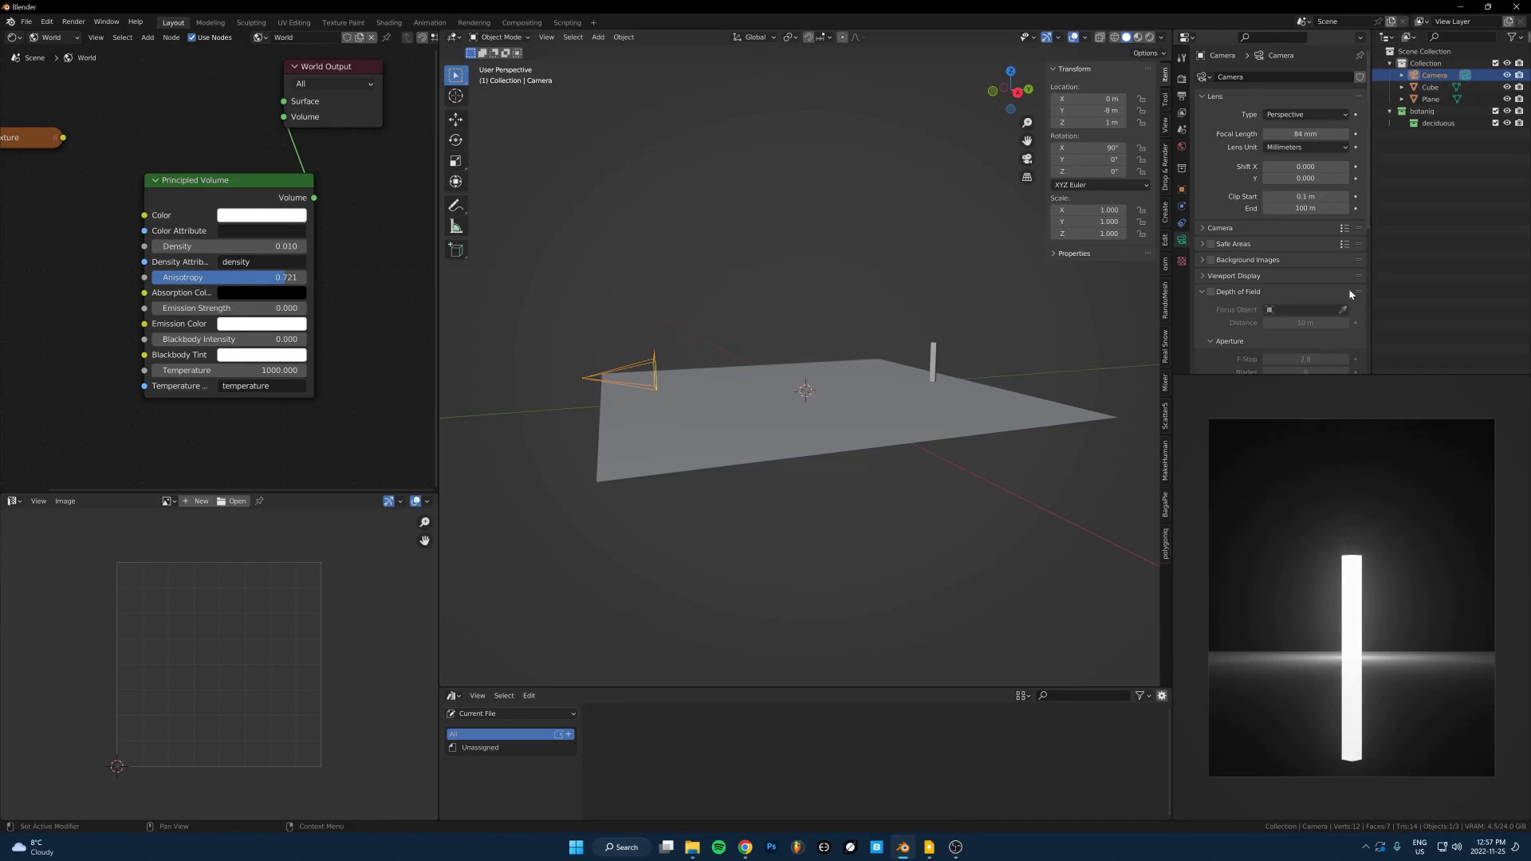
# - Set the camera's focal length to 24 mm and fit the camera frame in the small rendered viewport
pyautogui.doubleClick(1311, 133)
pyautogui.write('24')
pyautogui.press('Return')
pyautogui.scroll(2, 1426, 558)
pyautogui.scroll(-3, 1423, 554)
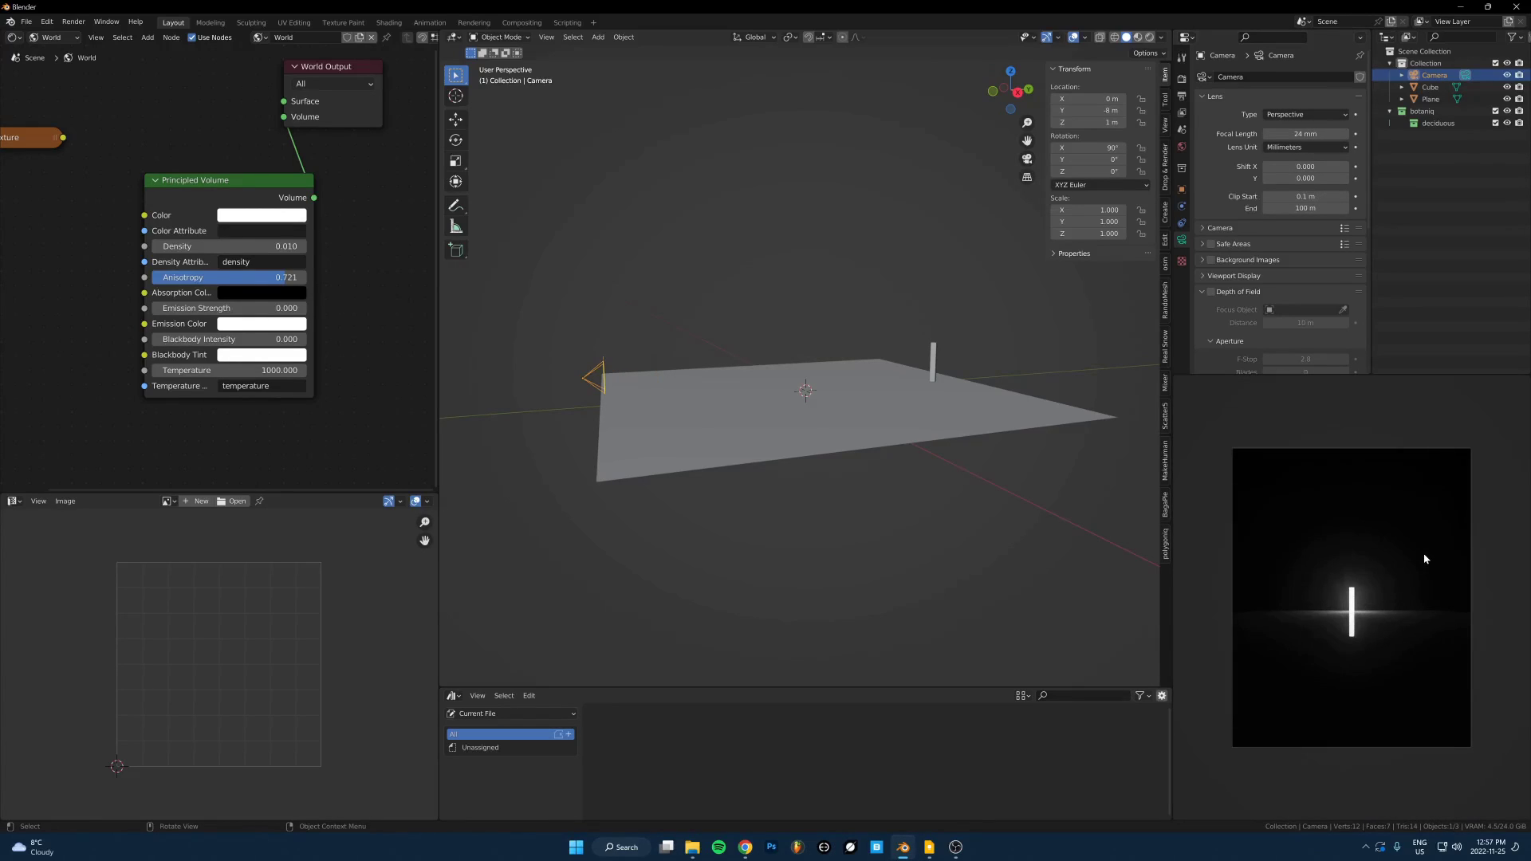
pyautogui.scroll(3, 1423, 553)
pyautogui.scroll(-2, 1423, 553)
pyautogui.scroll(-2, 1407, 553)
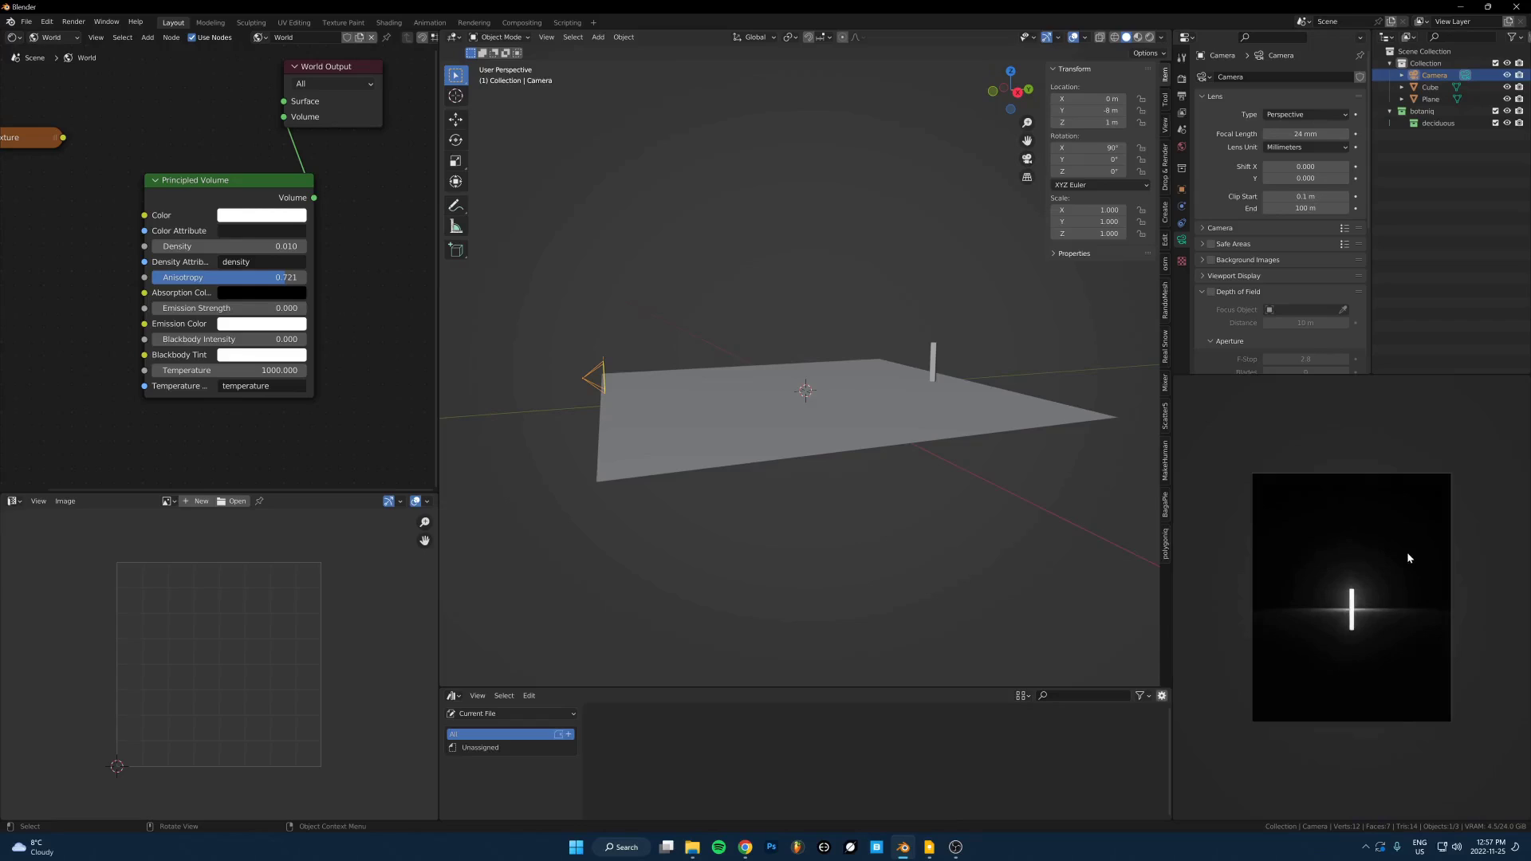
pyautogui.scroll(2, 1404, 551)
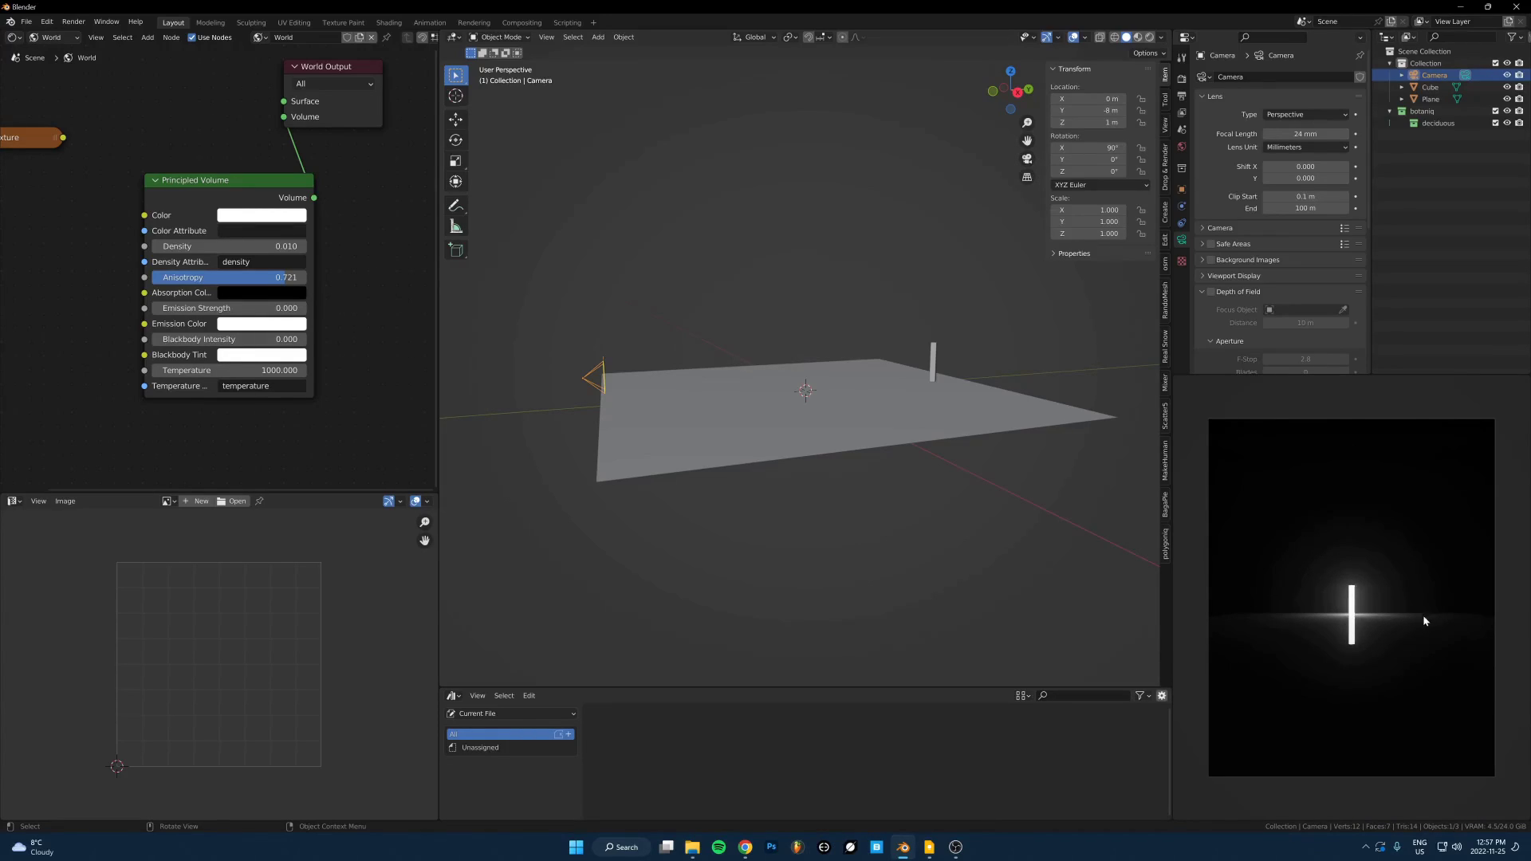
# - Swap rendered shading to the large viewport and solid shading to the small one, and restore both to their original shading
pyautogui.press('z')
pyautogui.press('z')
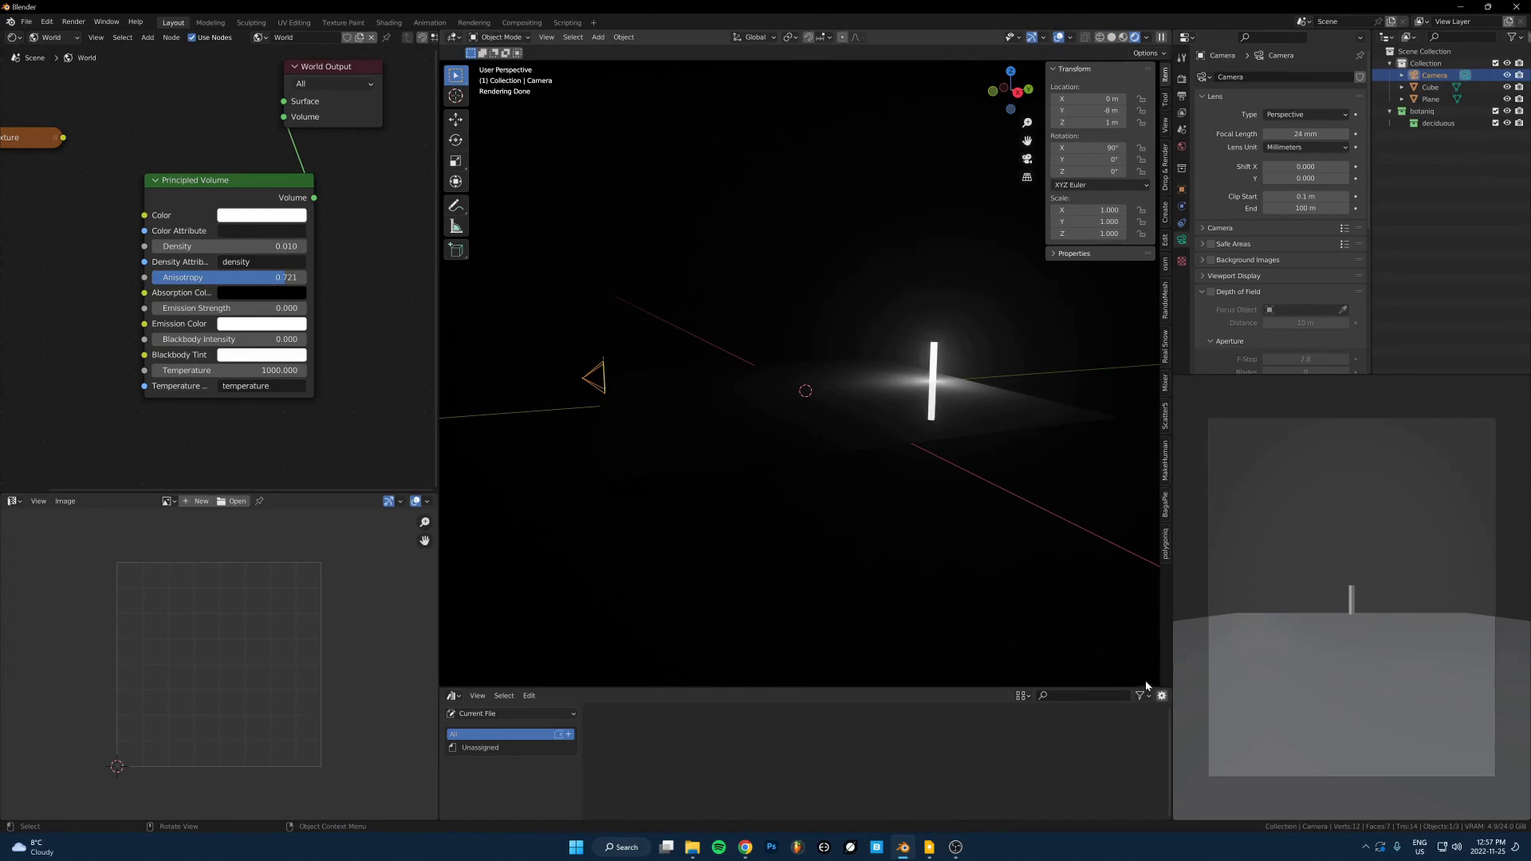
pyautogui.hotkey('shift', 'z')
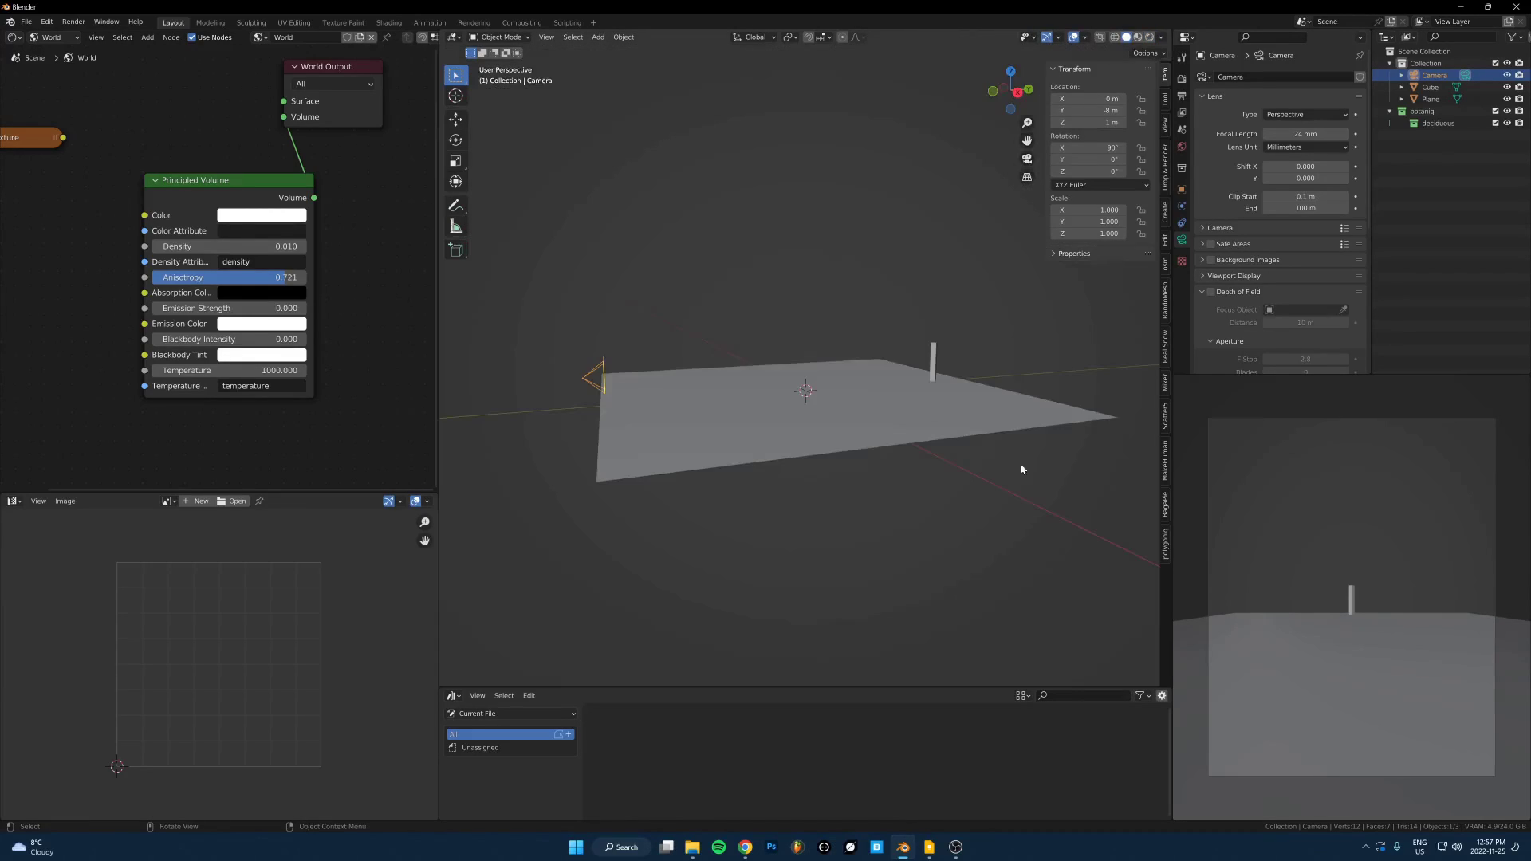
pyautogui.press('z')
pyautogui.scroll(-1, 1417, 552)
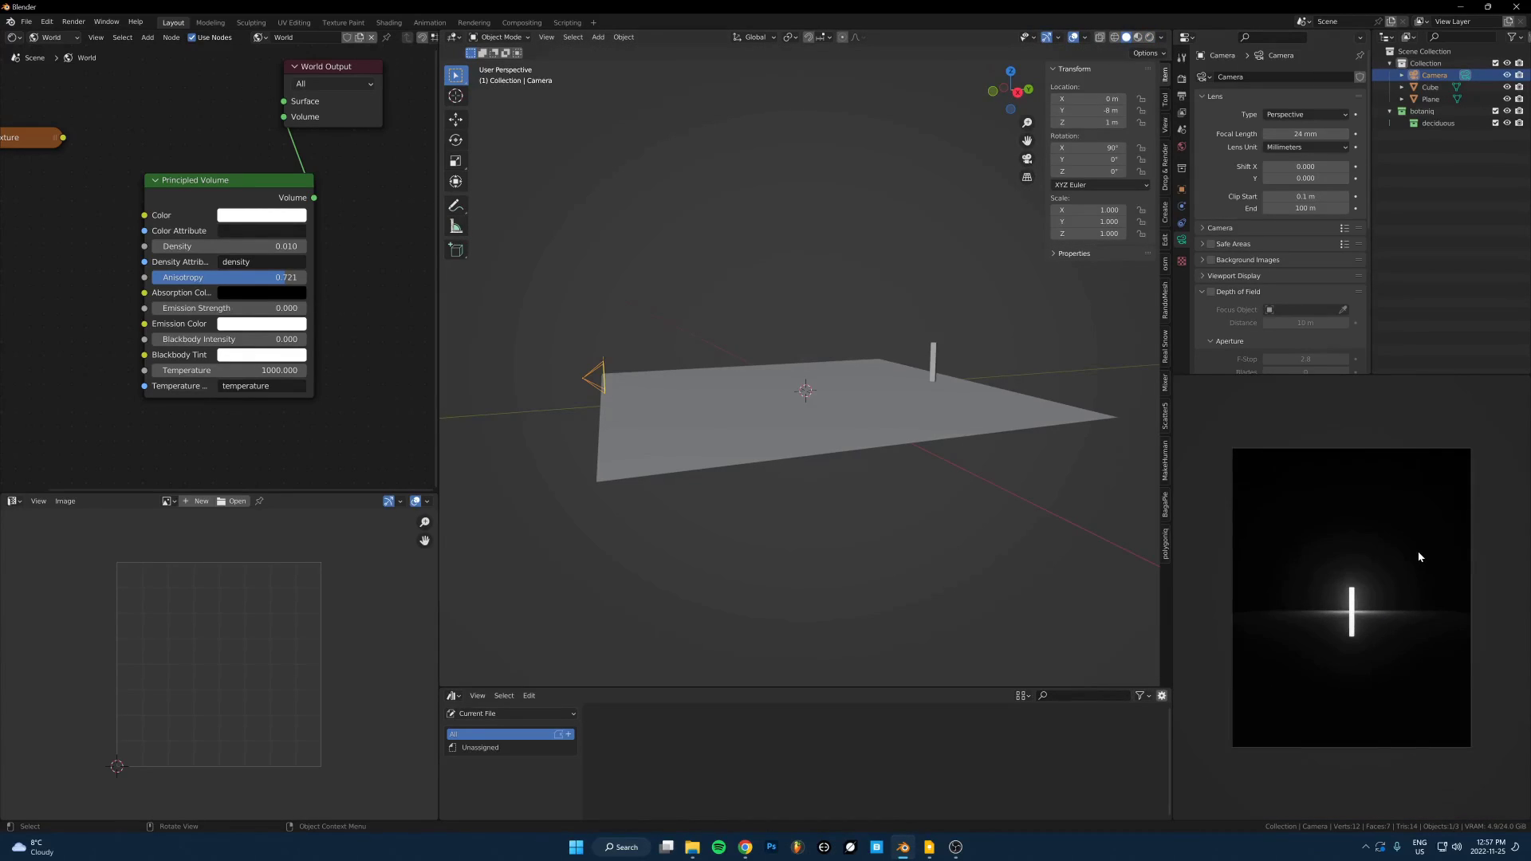
pyautogui.scroll(-2, 1417, 551)
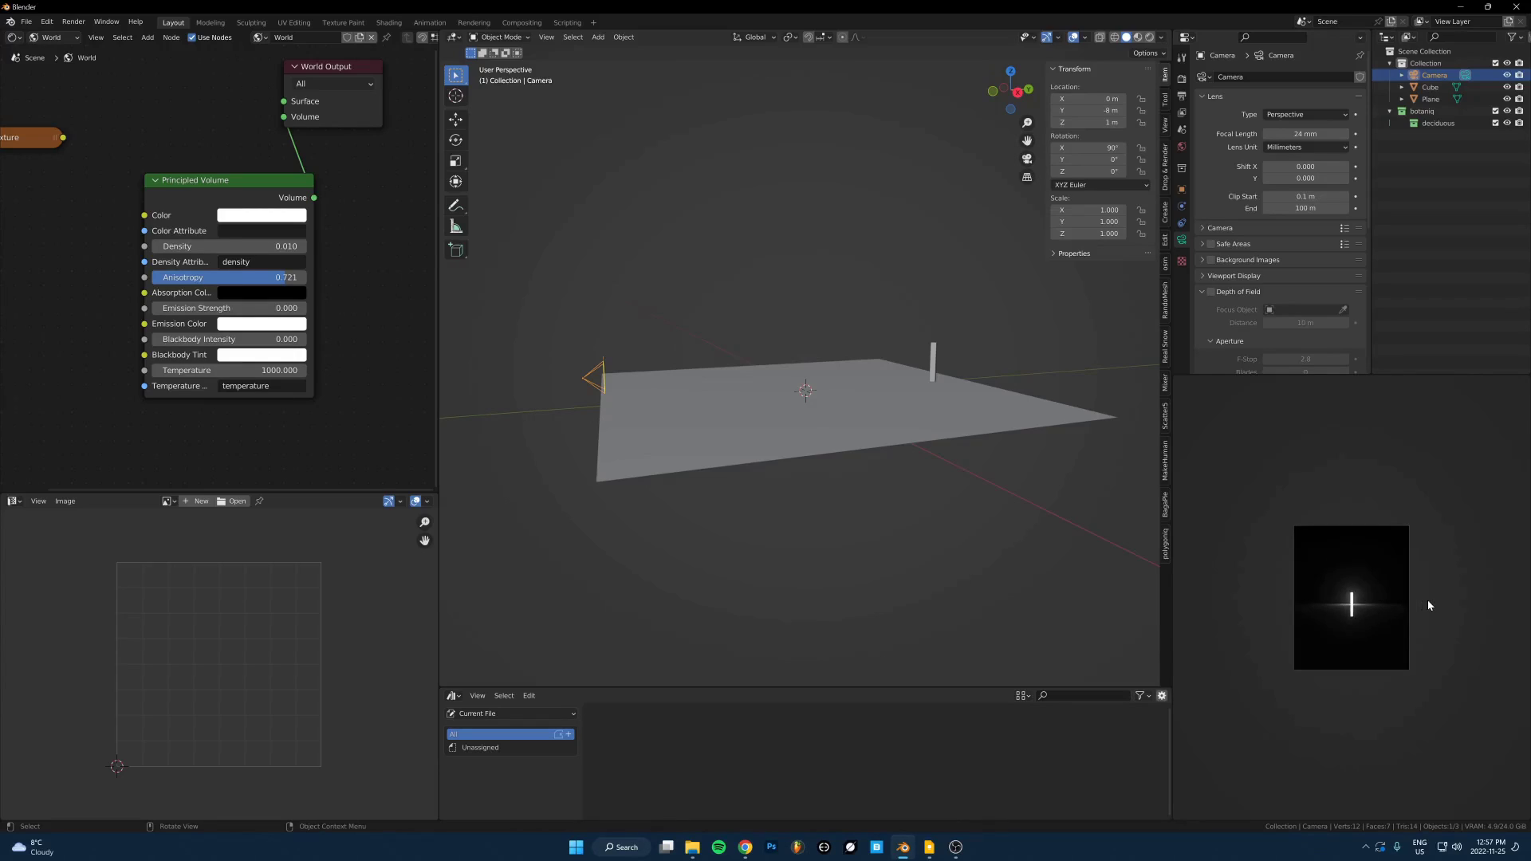
pyautogui.scroll(2, 1427, 600)
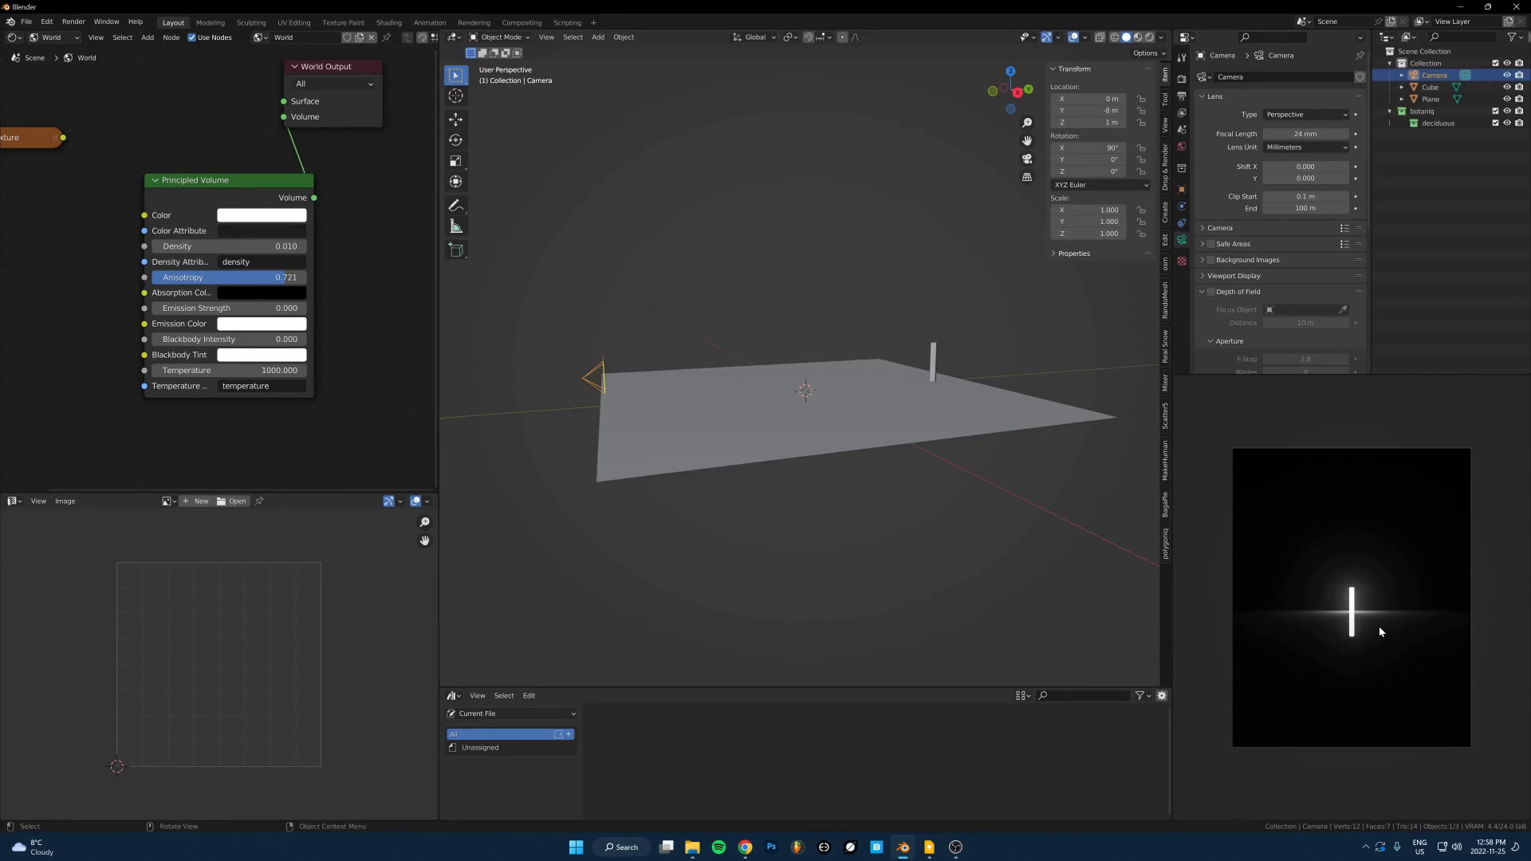
# - Switch to the Google Keep note, highlight the "Try Viewport Denoising" line, and return to Blender
pyautogui.click(929, 847)
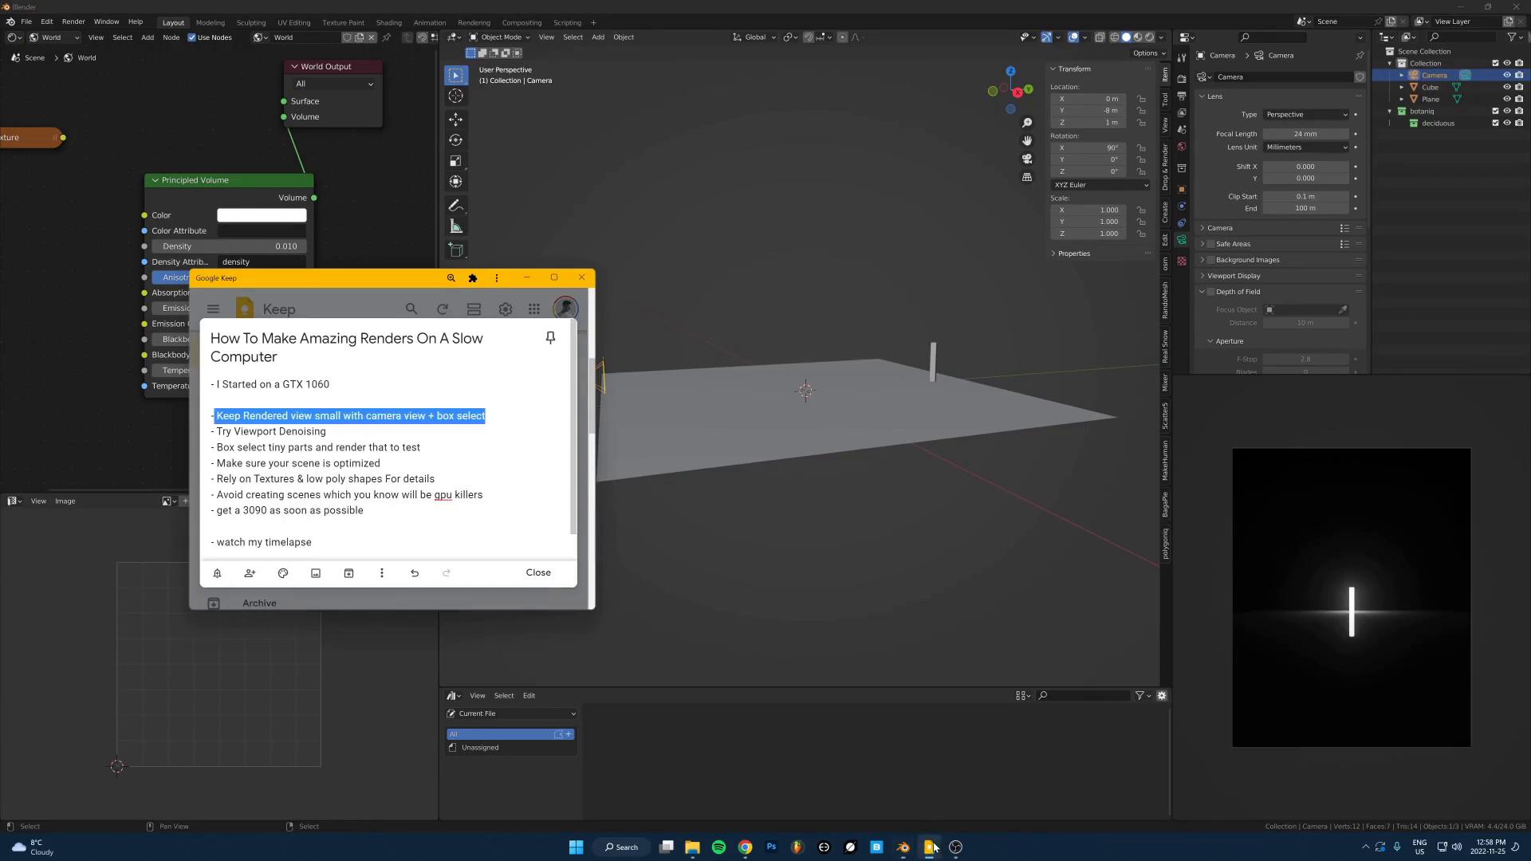
pyautogui.moveTo(216, 431); pyautogui.dragTo(312, 432)
pyautogui.click(625, 273)
pyautogui.scroll(3, 669, 319)
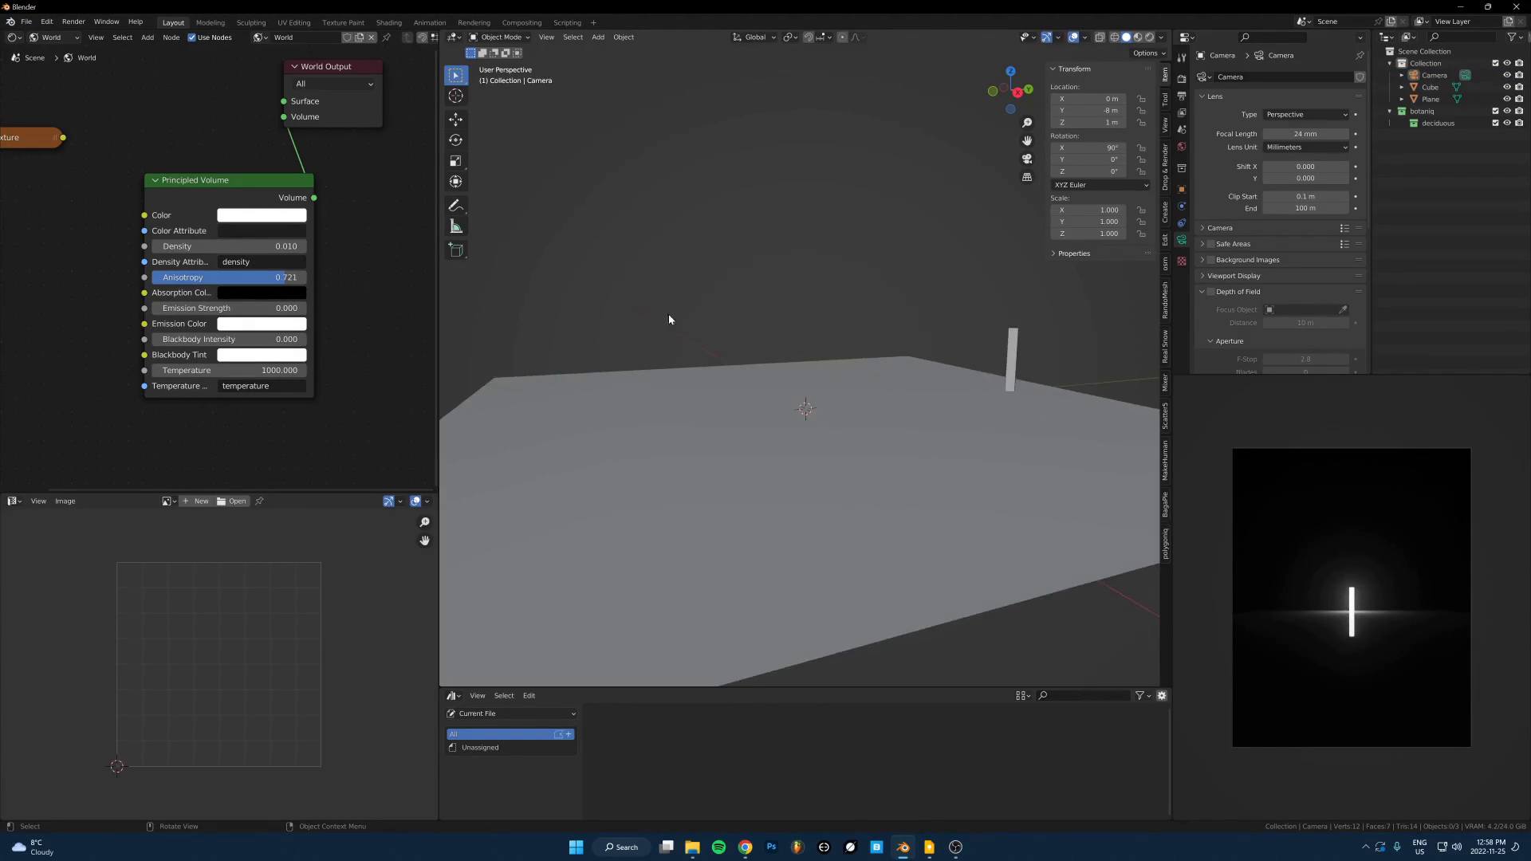
# - Open the render settings at the viewport sampling options and select the glowing pillar in the solid viewport
pyautogui.click(1182, 79)
pyautogui.scroll(-2, 1276, 160)
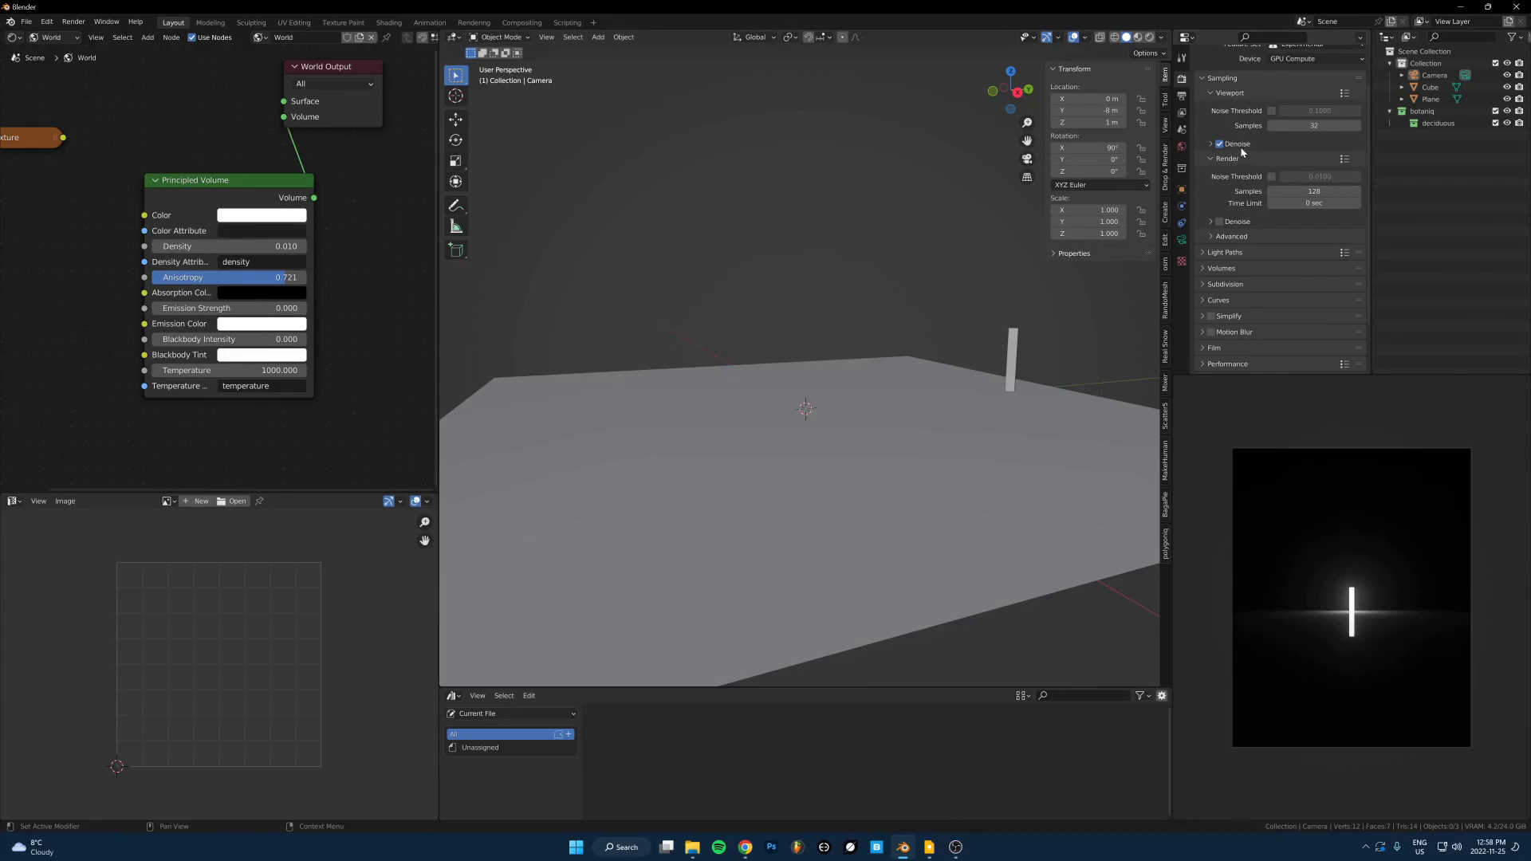
pyautogui.click(1218, 144)
pyautogui.scroll(3, 1356, 550)
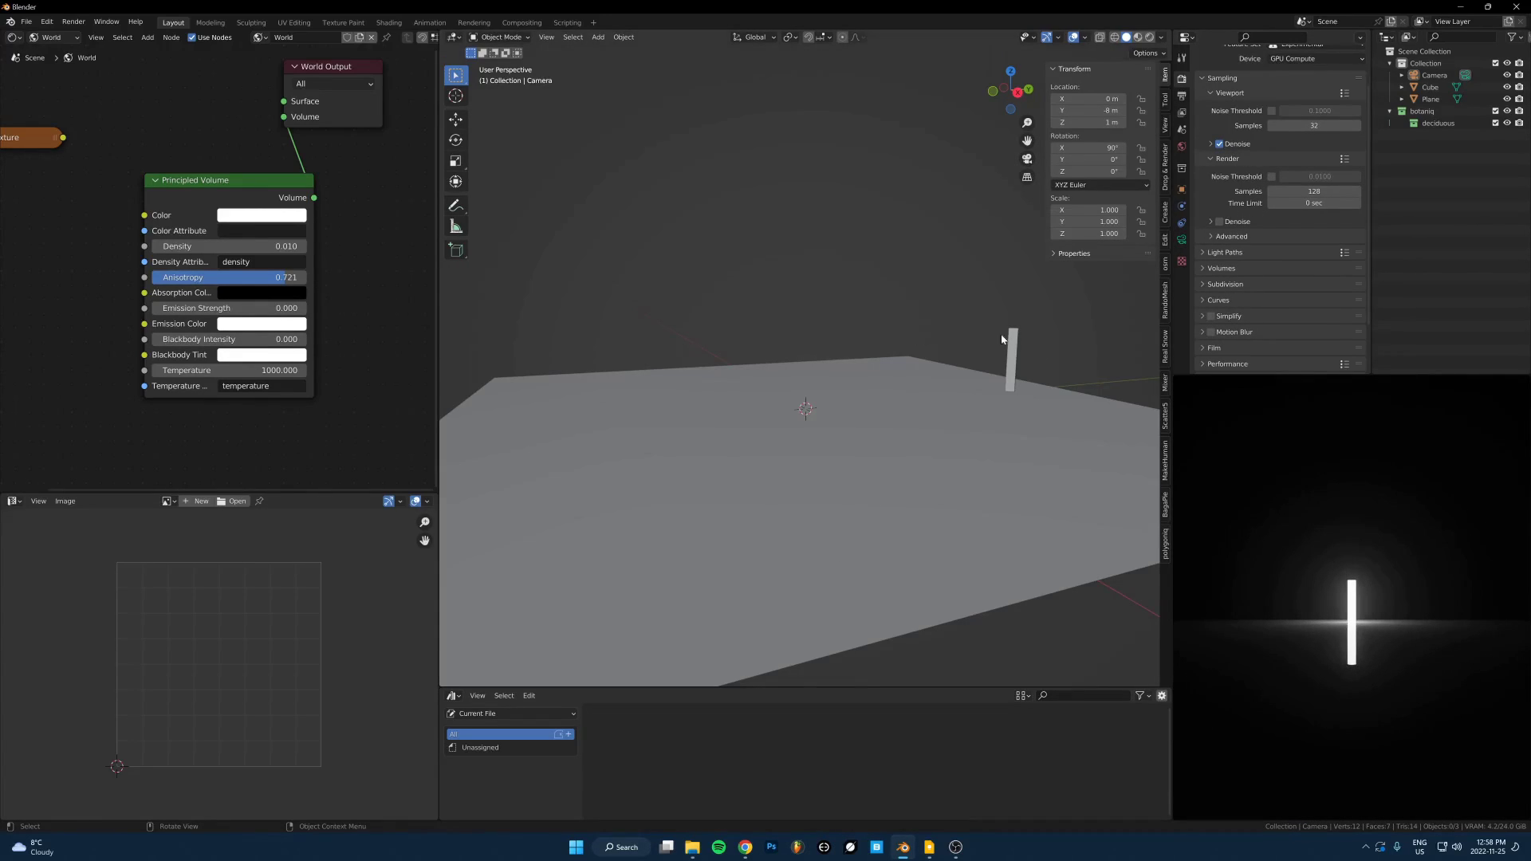
pyautogui.click(1008, 352)
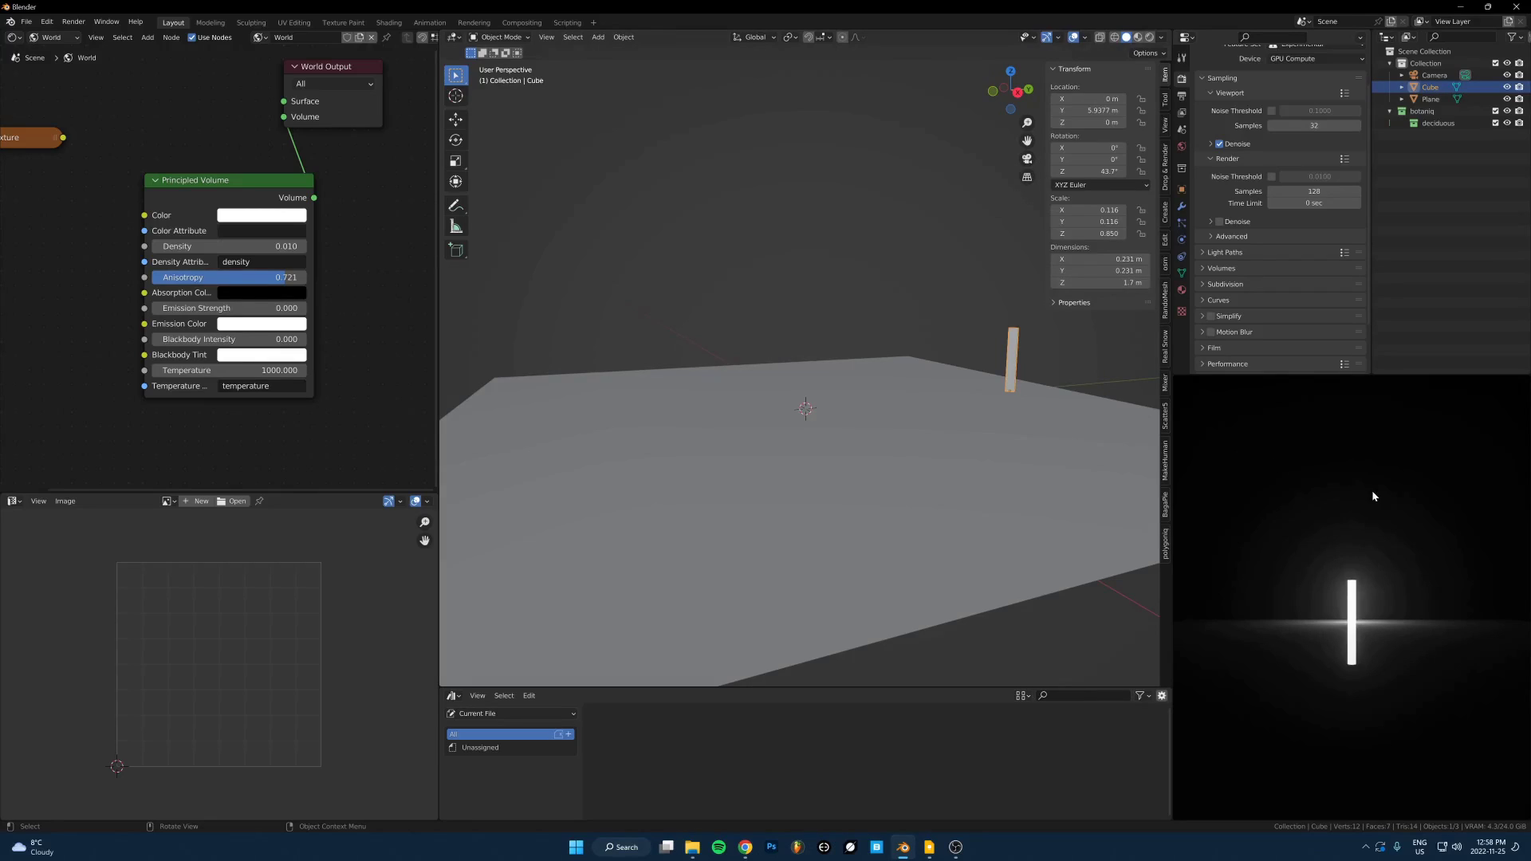
pyautogui.moveTo(1372, 492); pyautogui.dragTo(1380, 562, button='middle')
pyautogui.scroll(-4, 1380, 563)
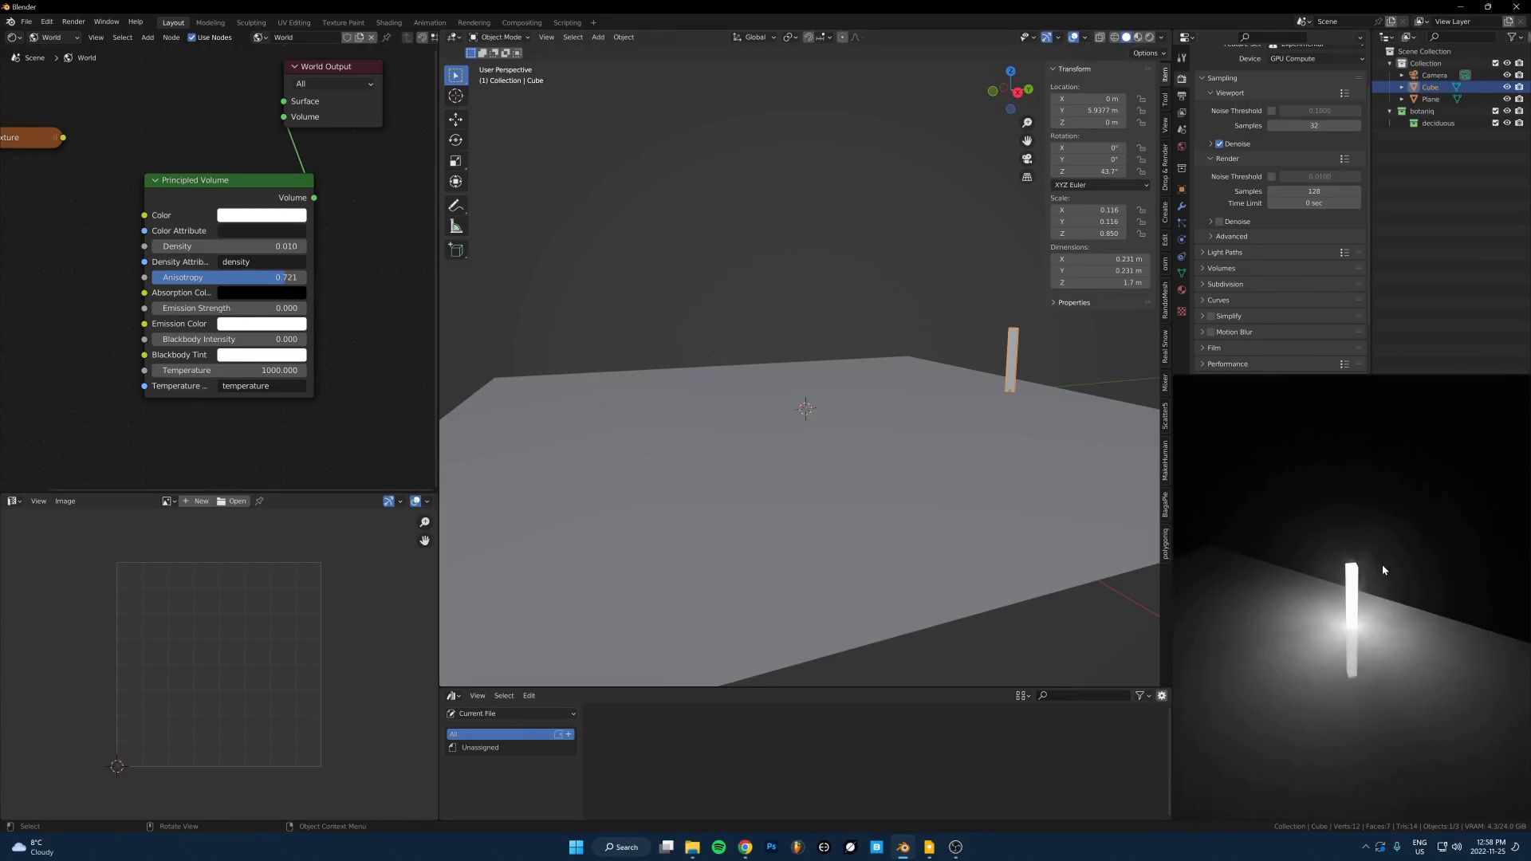
# - Turn off viewport denoising and inspect the noise around the pillar in the rendered viewport
pyautogui.click(1218, 144)
pyautogui.moveTo(1421, 603); pyautogui.dragTo(1368, 583, button='middle')
pyautogui.scroll(3, 1378, 548)
pyautogui.scroll(-5, 1368, 583)
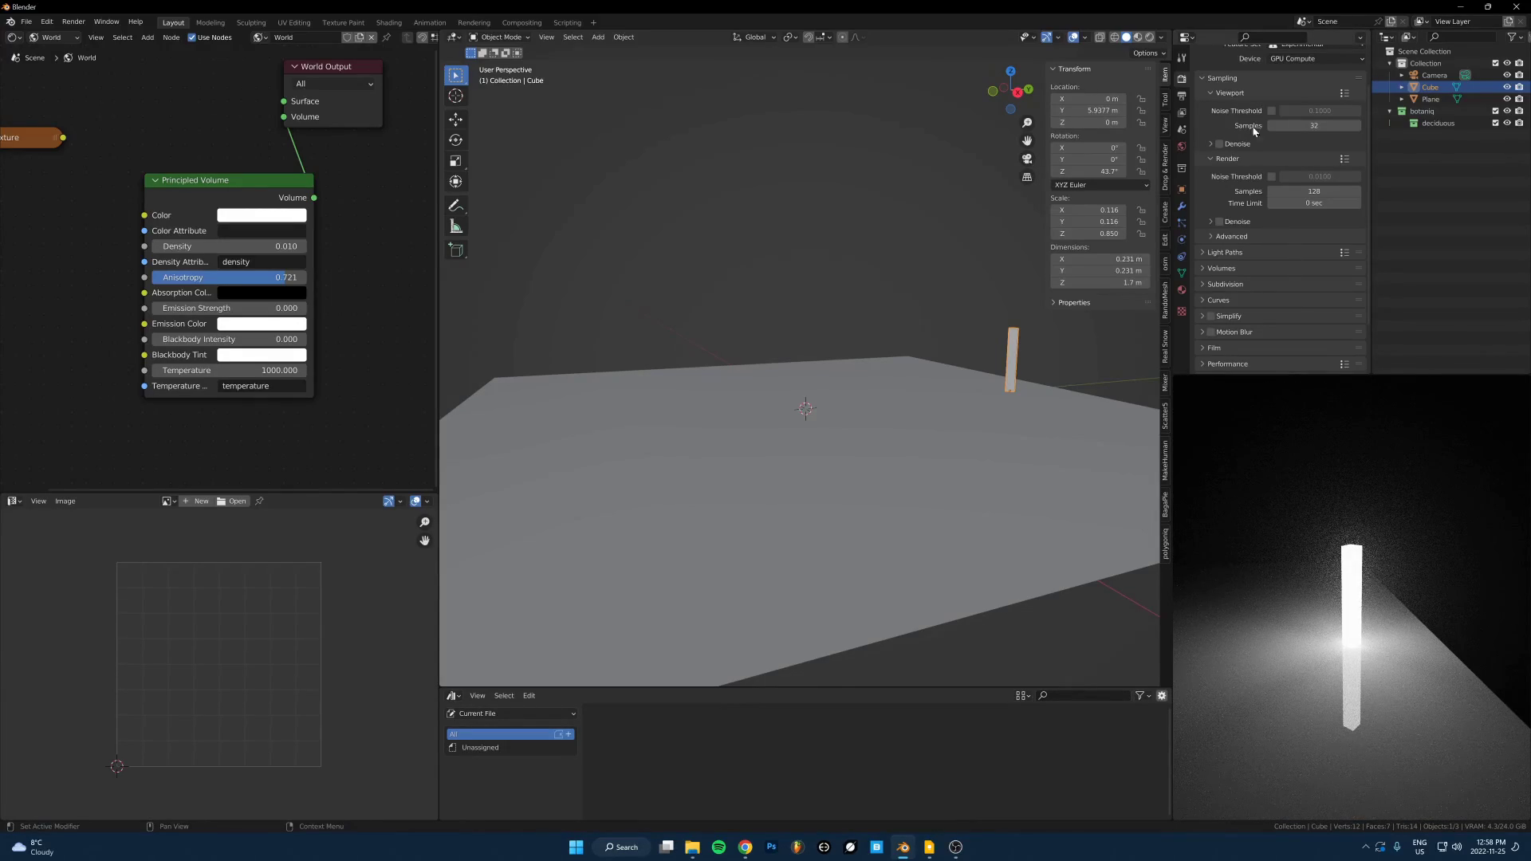
# - Turn viewport denoising back on and inspect the glowing pillar from several angles
pyautogui.click(1218, 145)
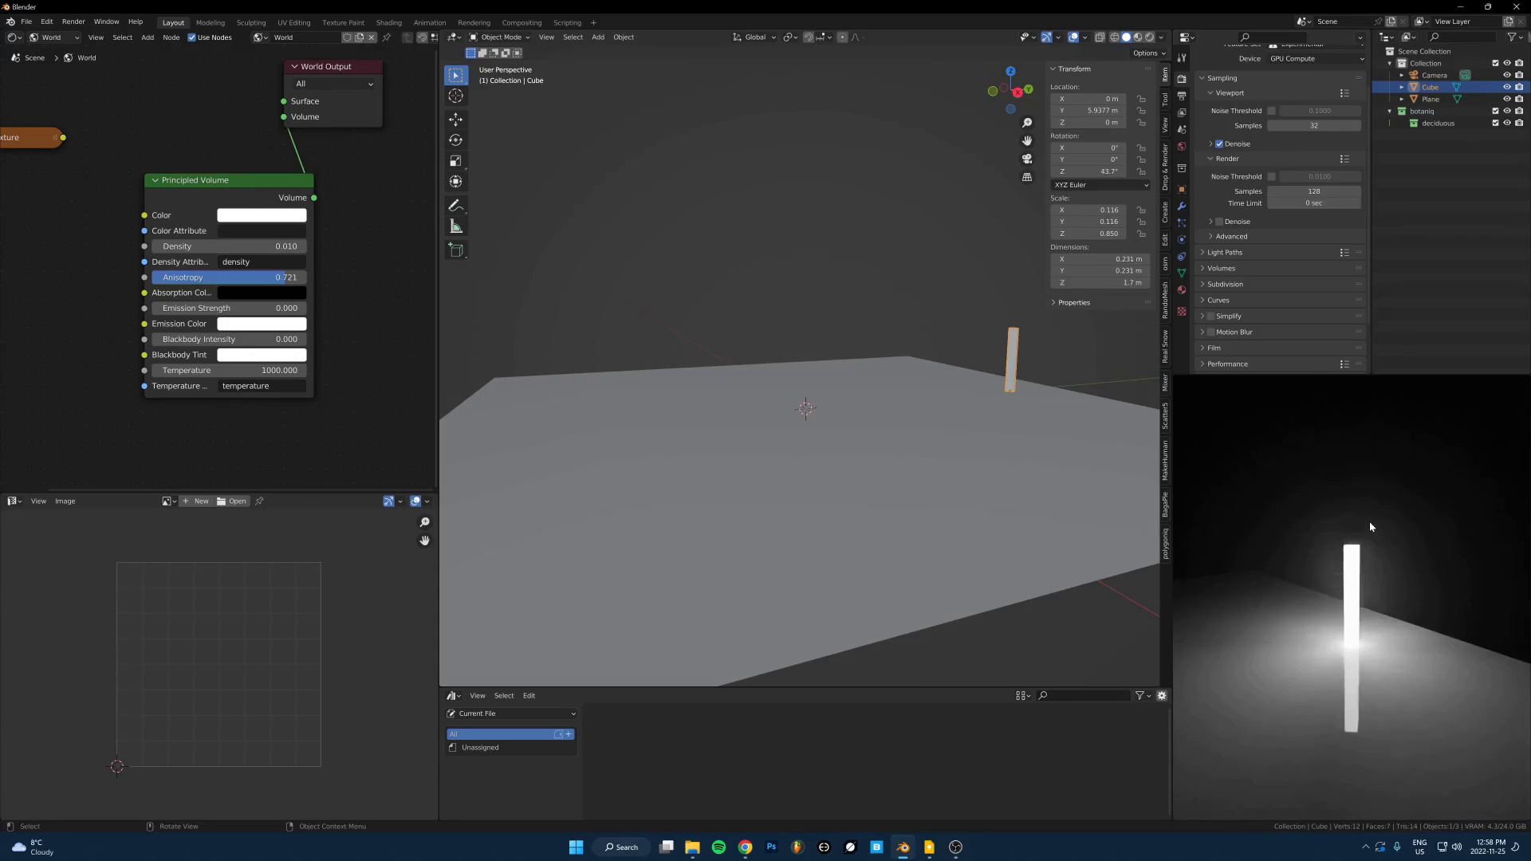
pyautogui.scroll(3, 1358, 548)
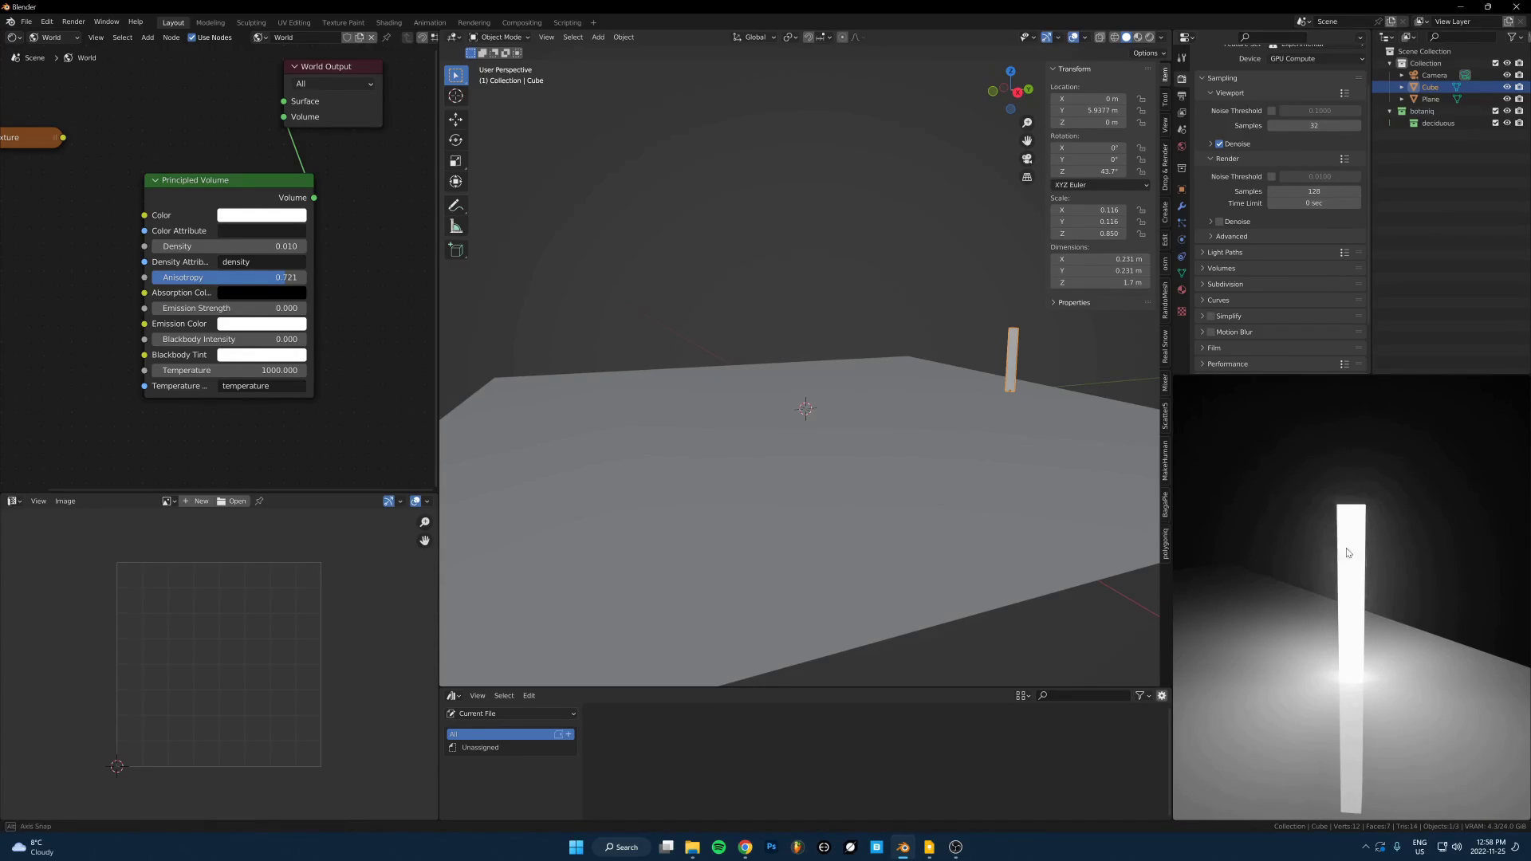
pyautogui.moveTo(1359, 549); pyautogui.dragTo(1358, 566, button='middle')
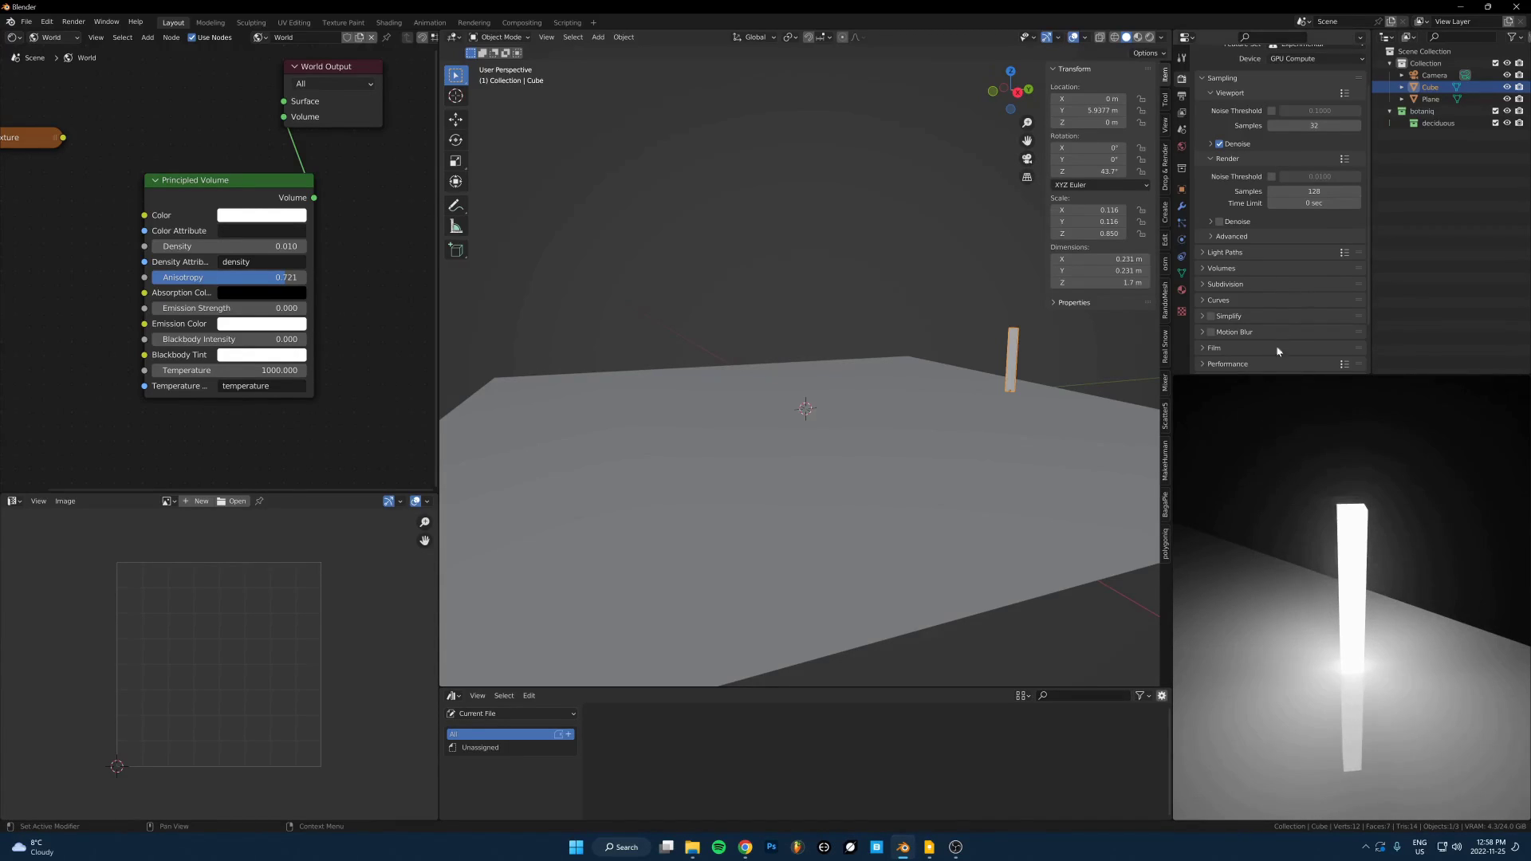
pyautogui.moveTo(1241, 490); pyautogui.dragTo(1303, 478, button='middle')
pyautogui.scroll(-2, 1302, 478)
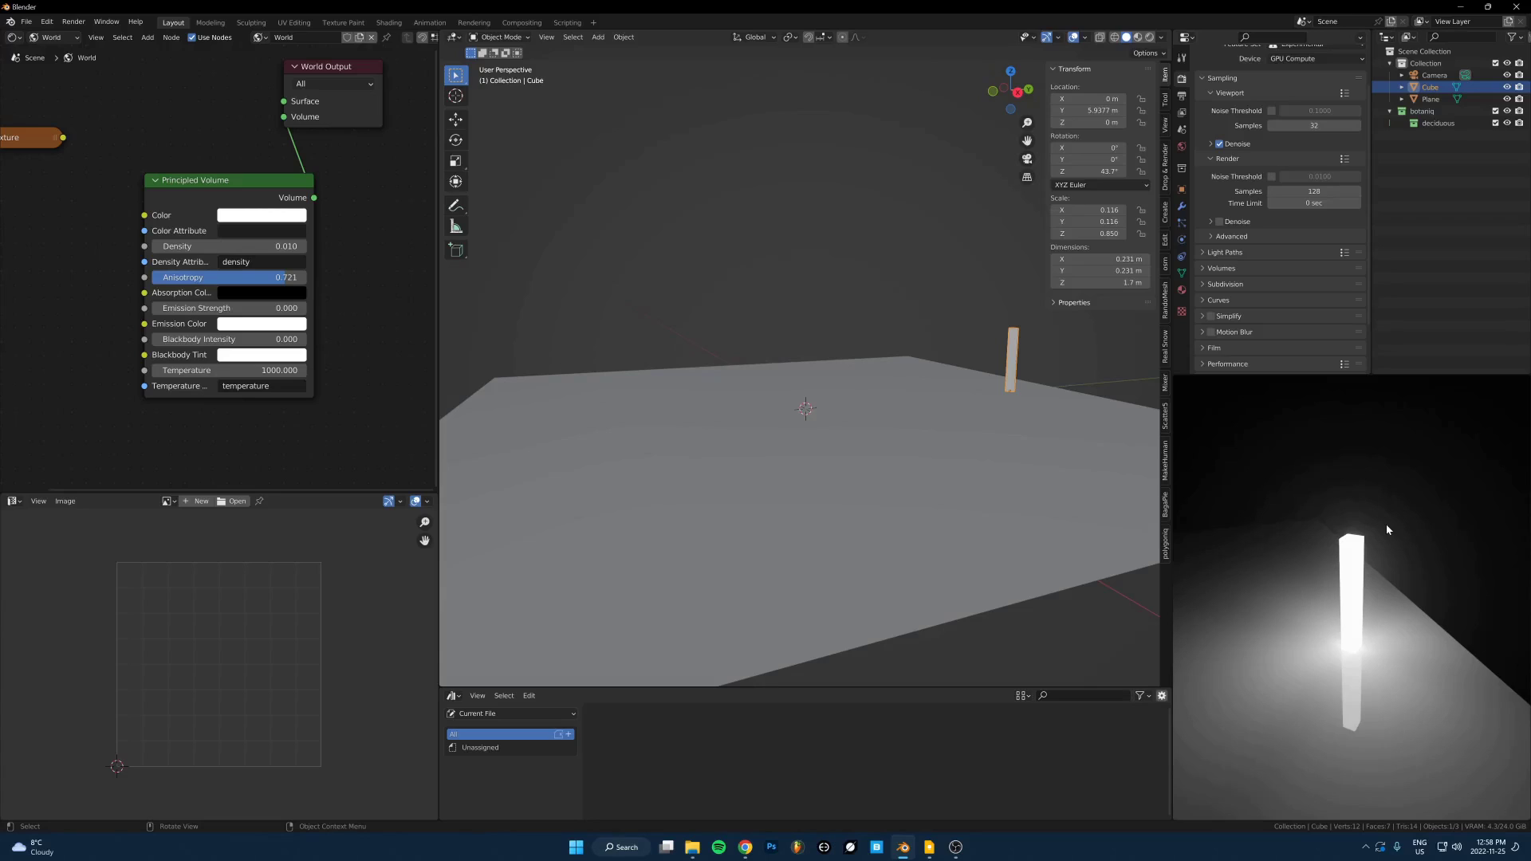
pyautogui.scroll(1, 1368, 549)
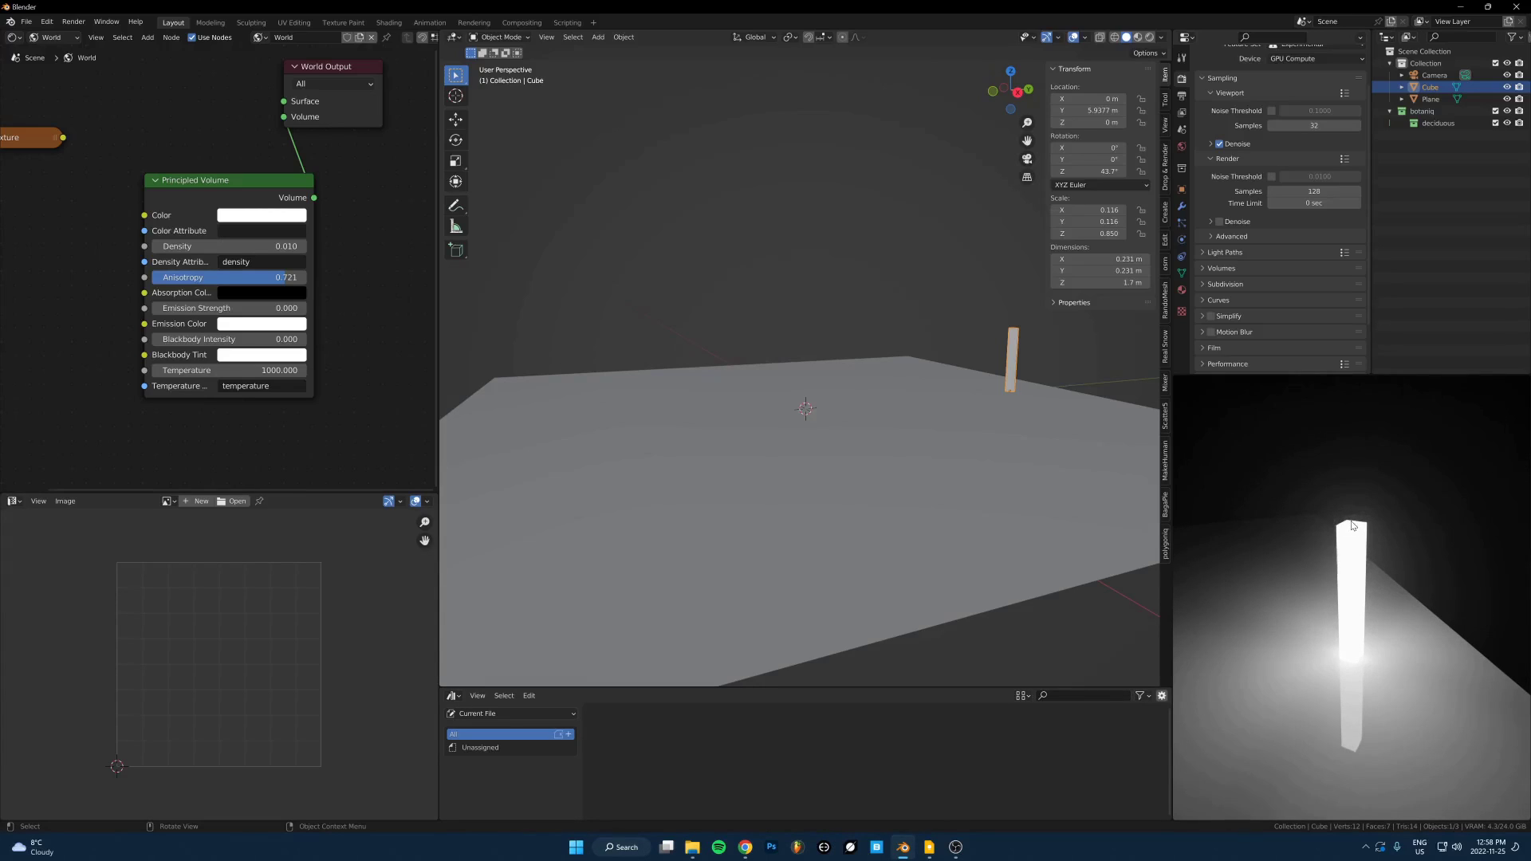
pyautogui.moveTo(1361, 517); pyautogui.dragTo(1376, 488, button='middle')
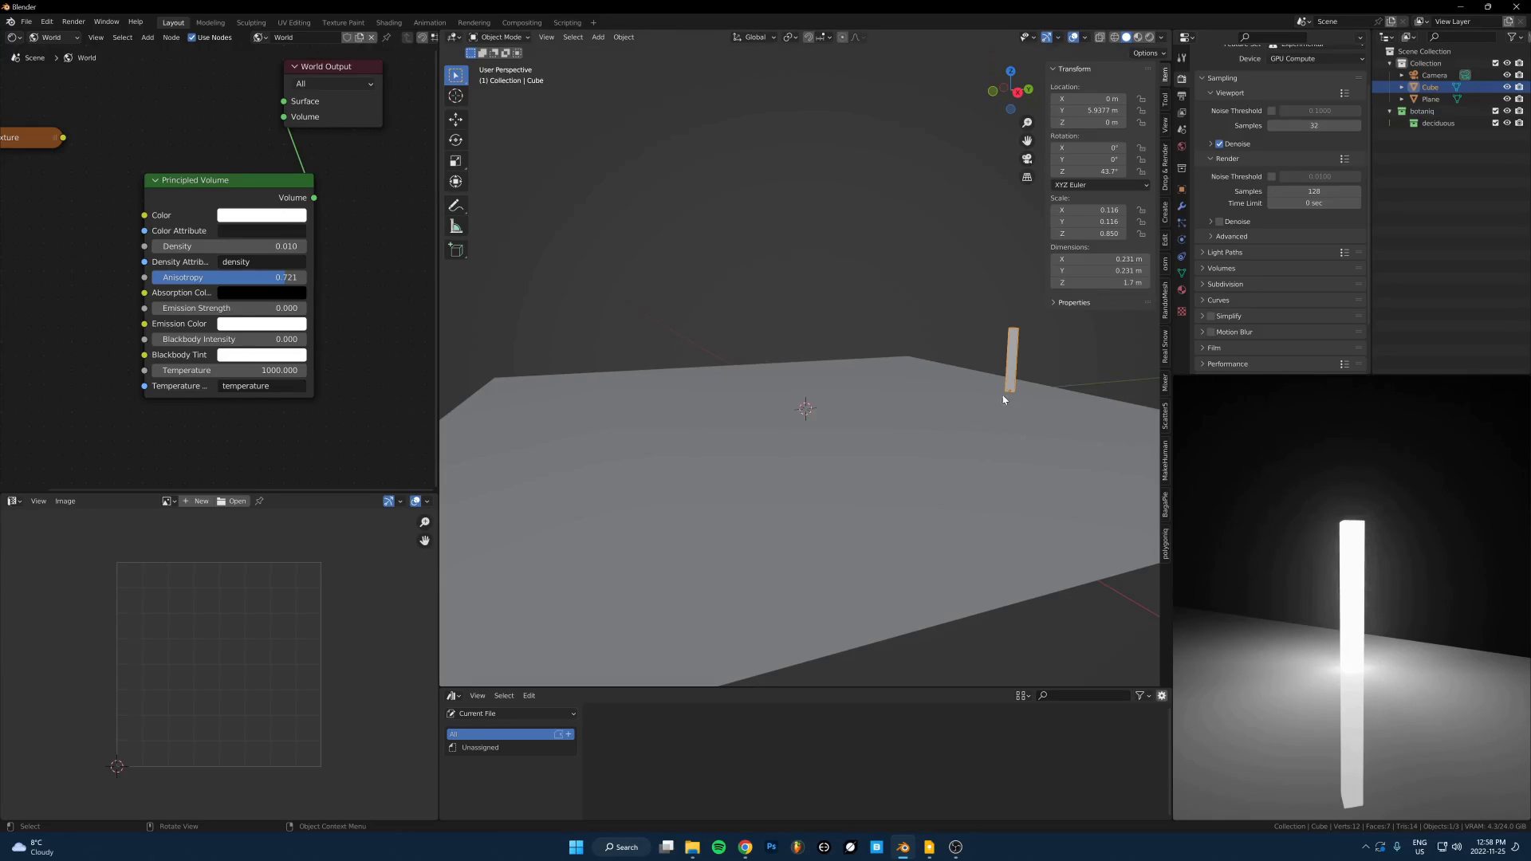
# - Toggle viewport denoising off and on again to compare the pillar's rendering
pyautogui.click(1218, 145)
pyautogui.click(1218, 145)
pyautogui.scroll(-2, 1336, 486)
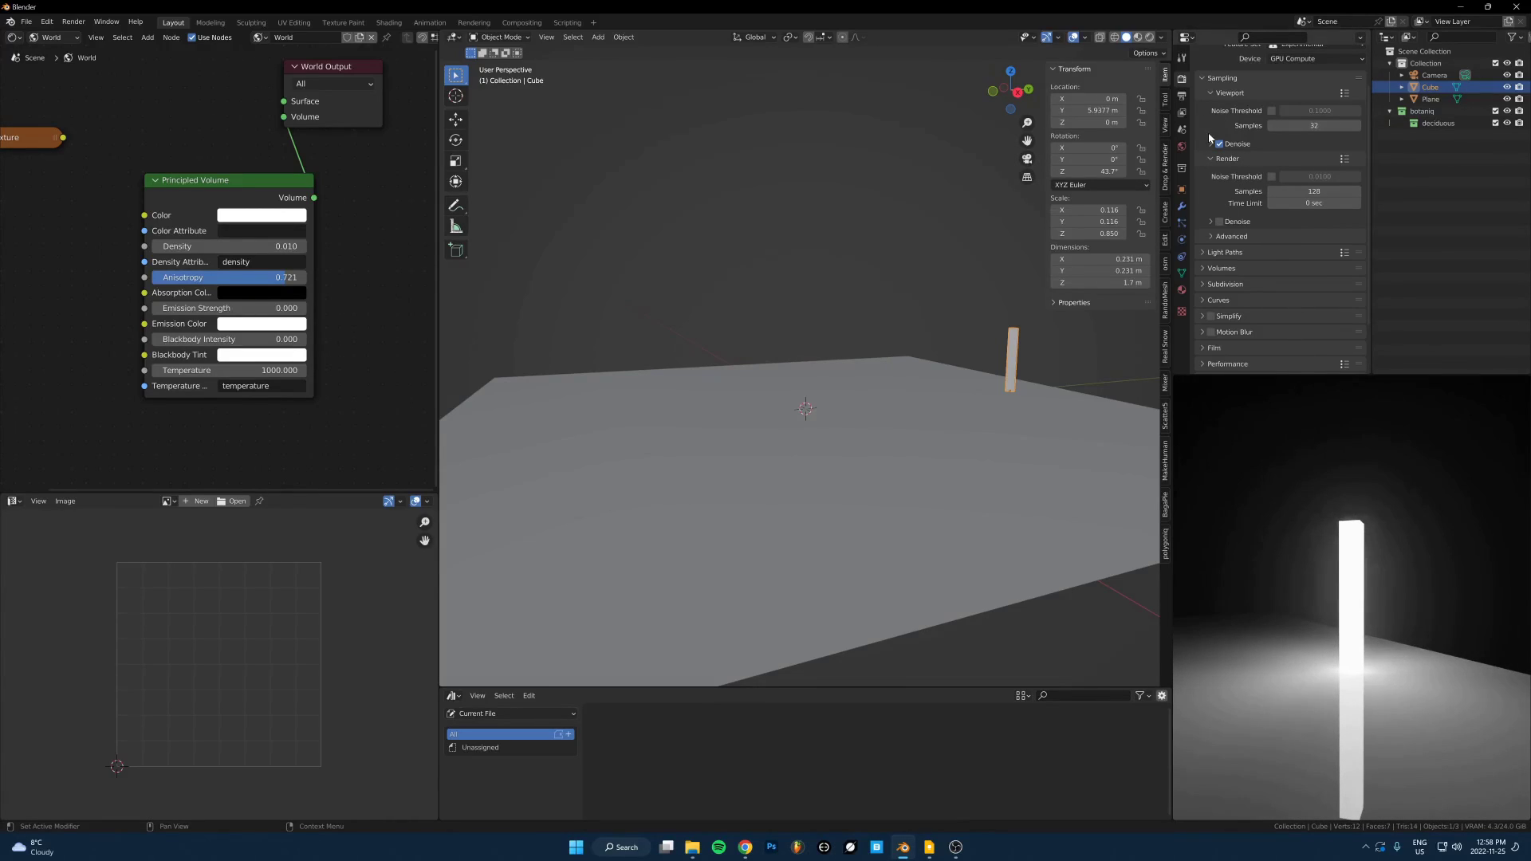
# - Expand the viewport denoising settings and view the available denoisers, keeping Automatic
pyautogui.click(1210, 144)
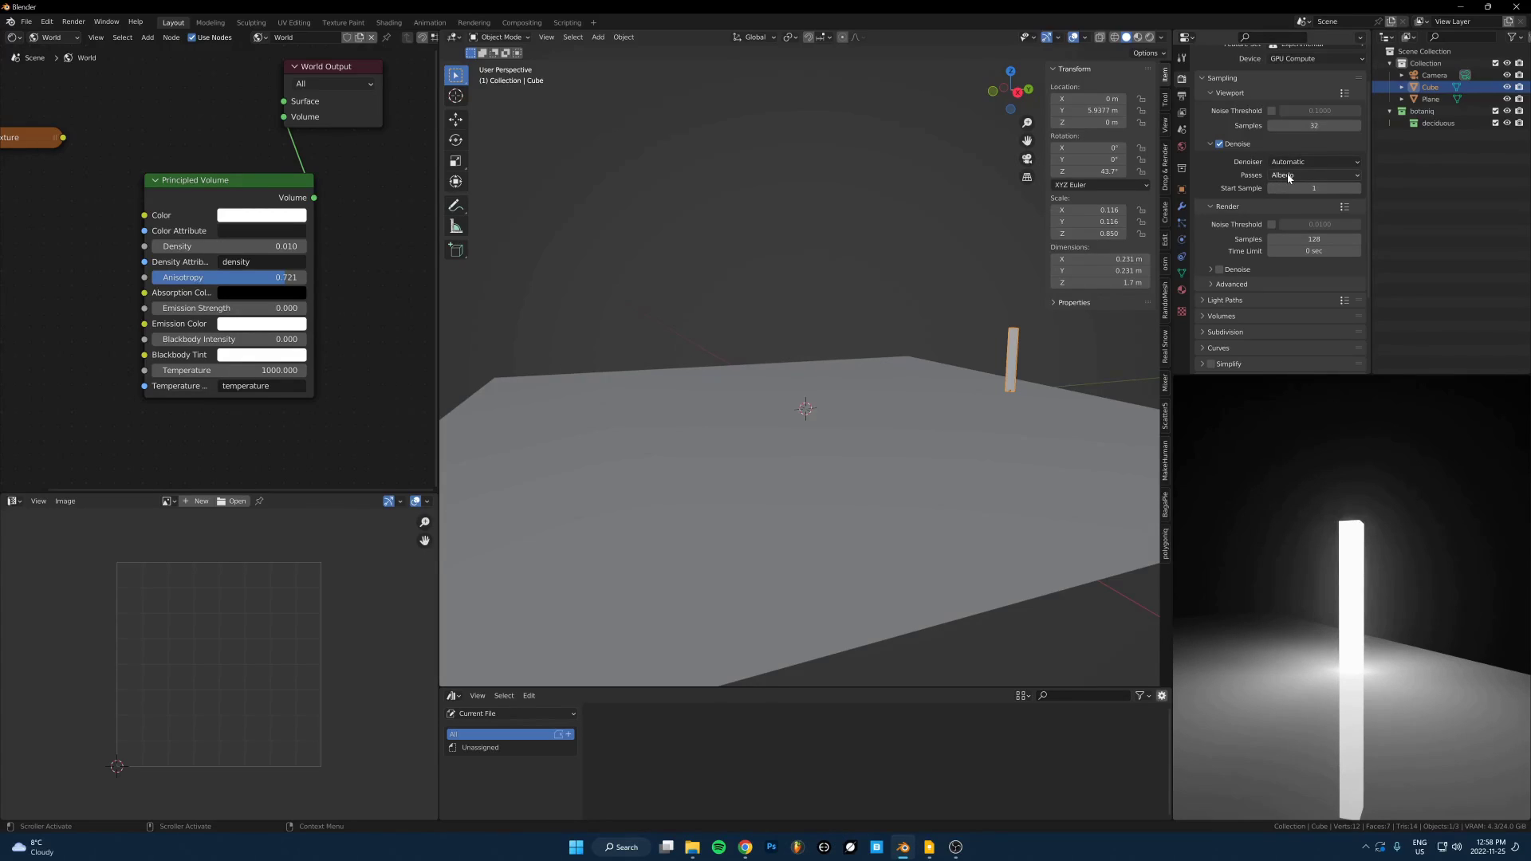
pyautogui.click(1290, 164)
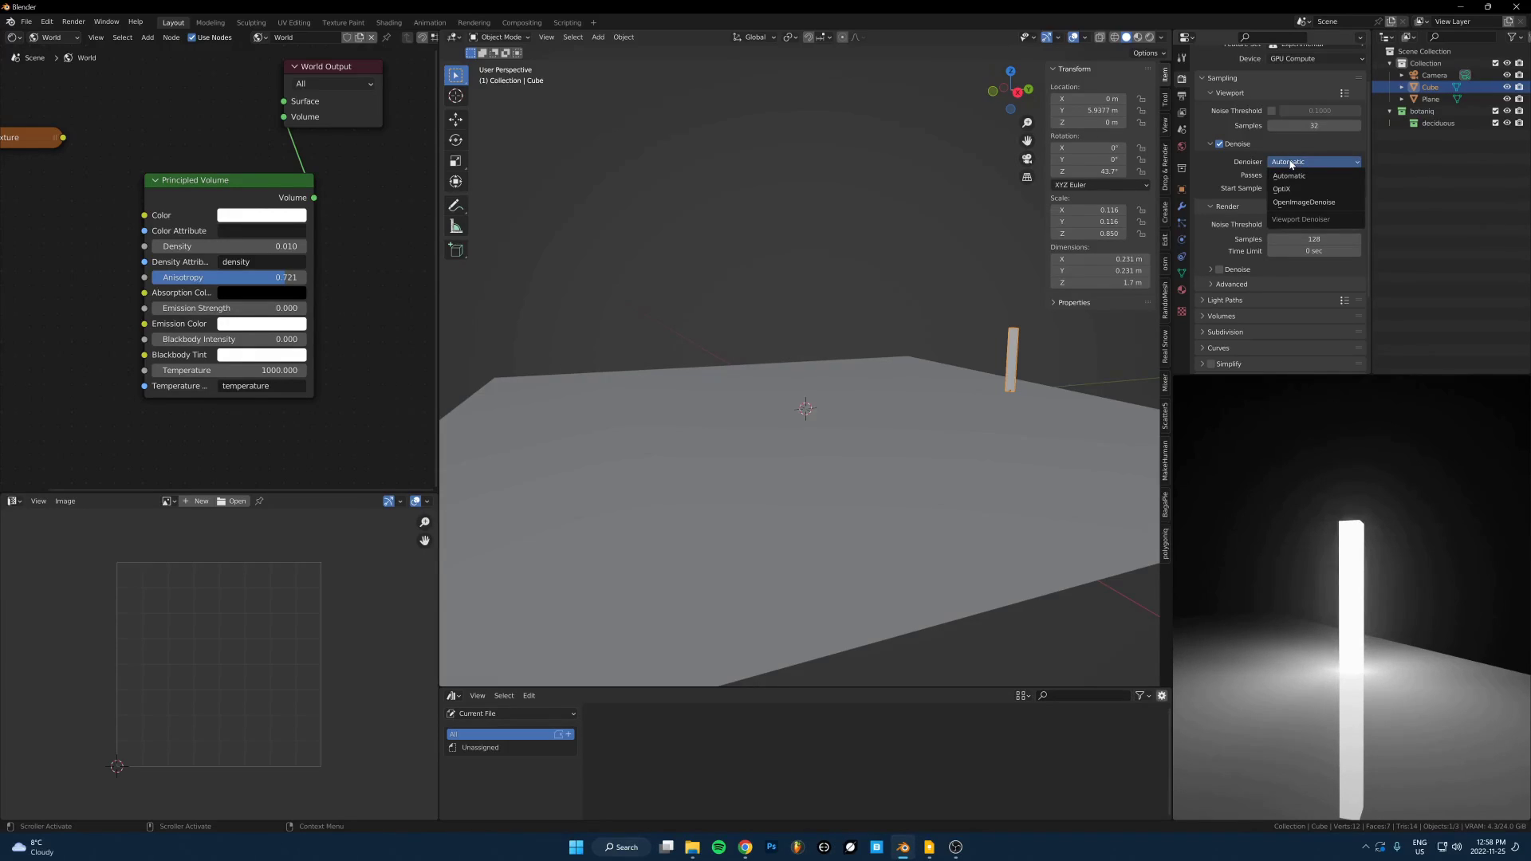
pyautogui.click(1290, 164)
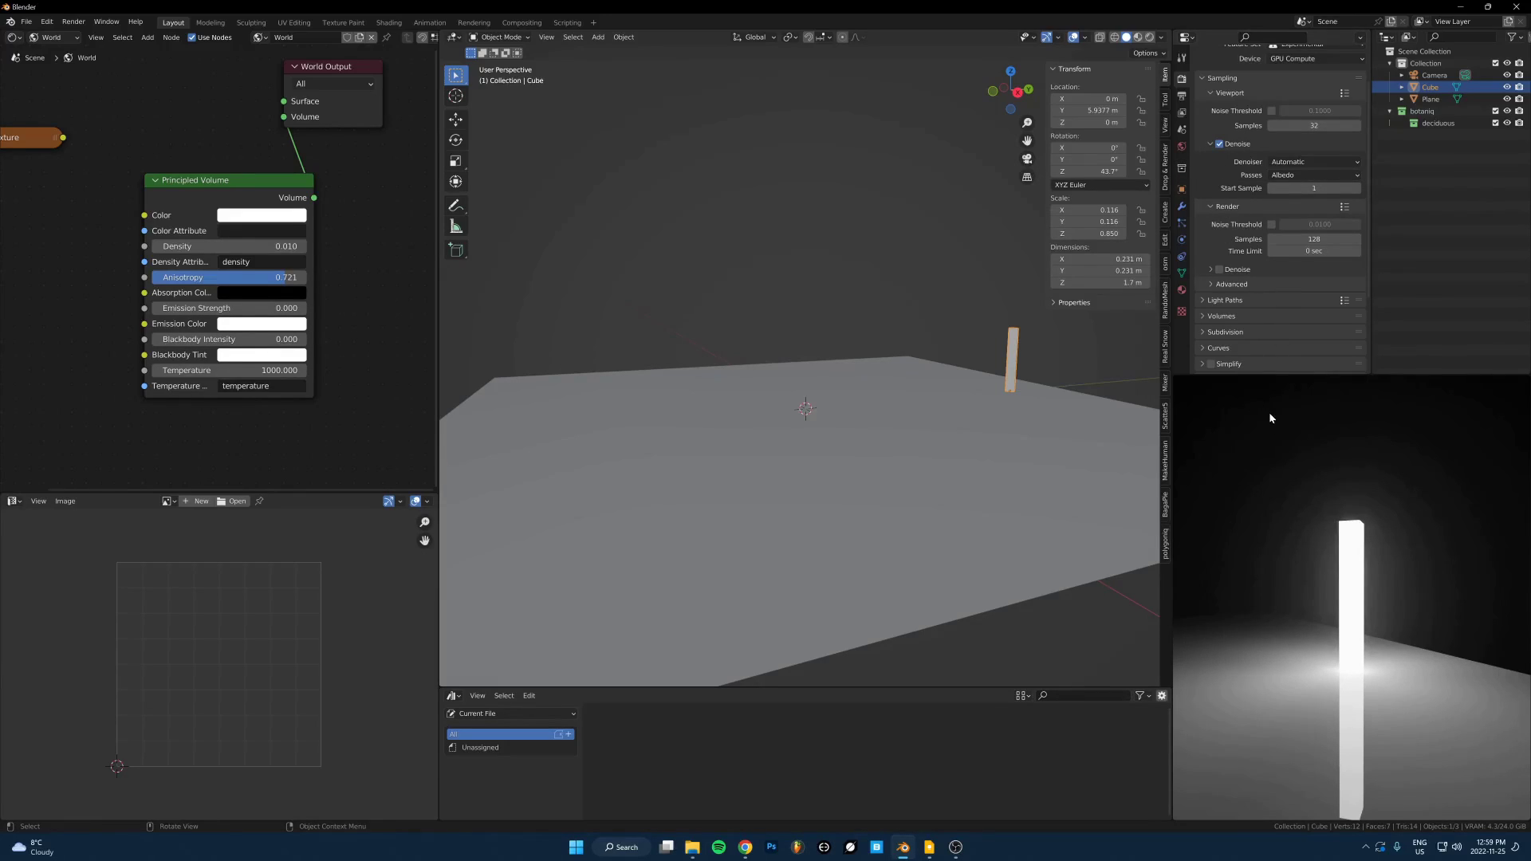
# - Inspect the denoised pillar up close and switch to the Google Keep note with the rendering tips
pyautogui.scroll(4, 1346, 587)
pyautogui.scroll(-5, 1345, 587)
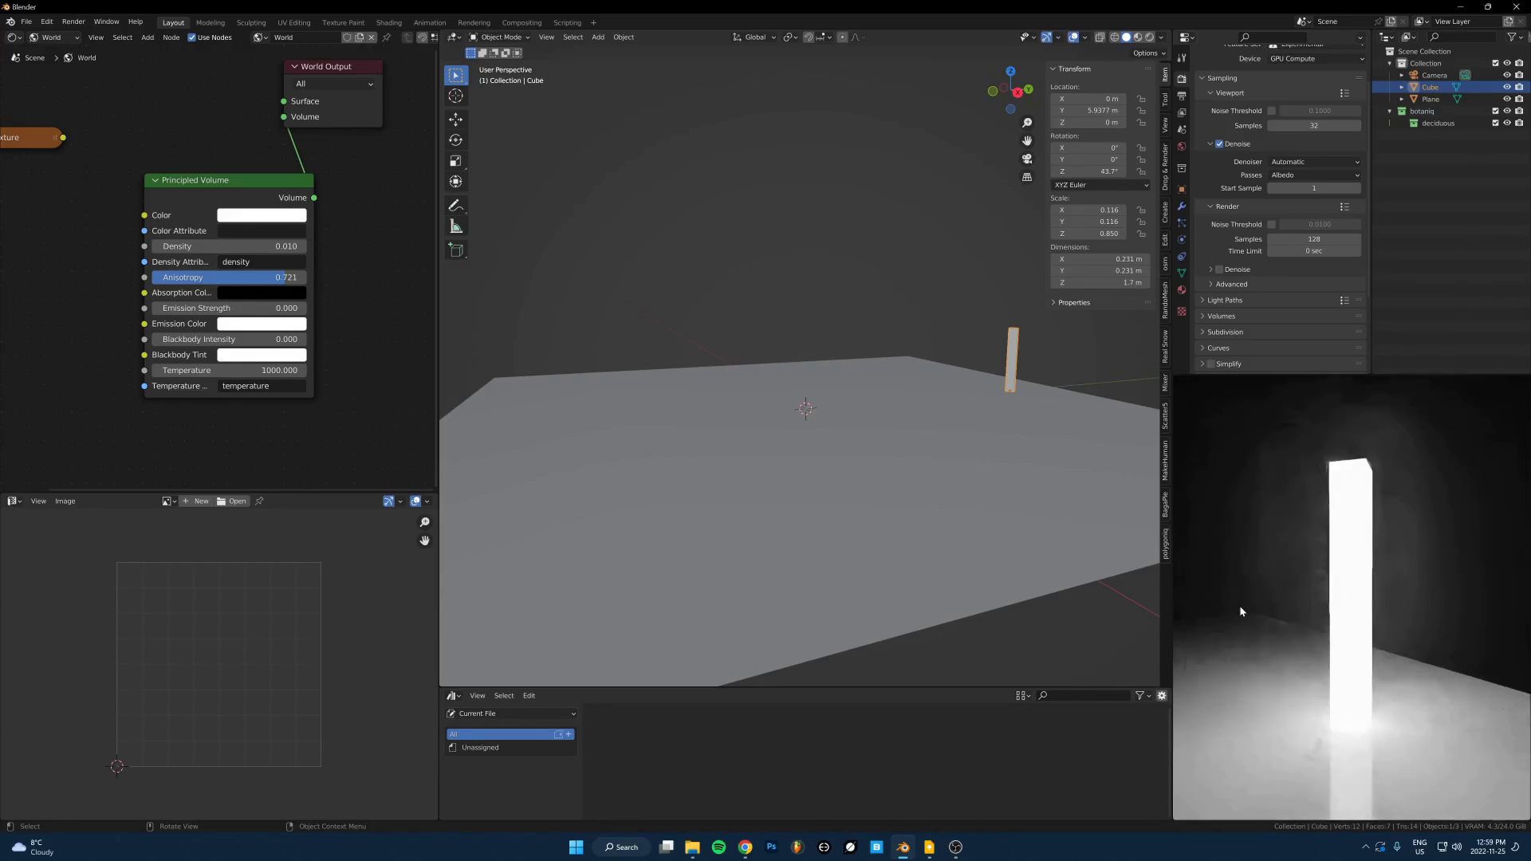
pyautogui.hotkey('alt', 'Tab')
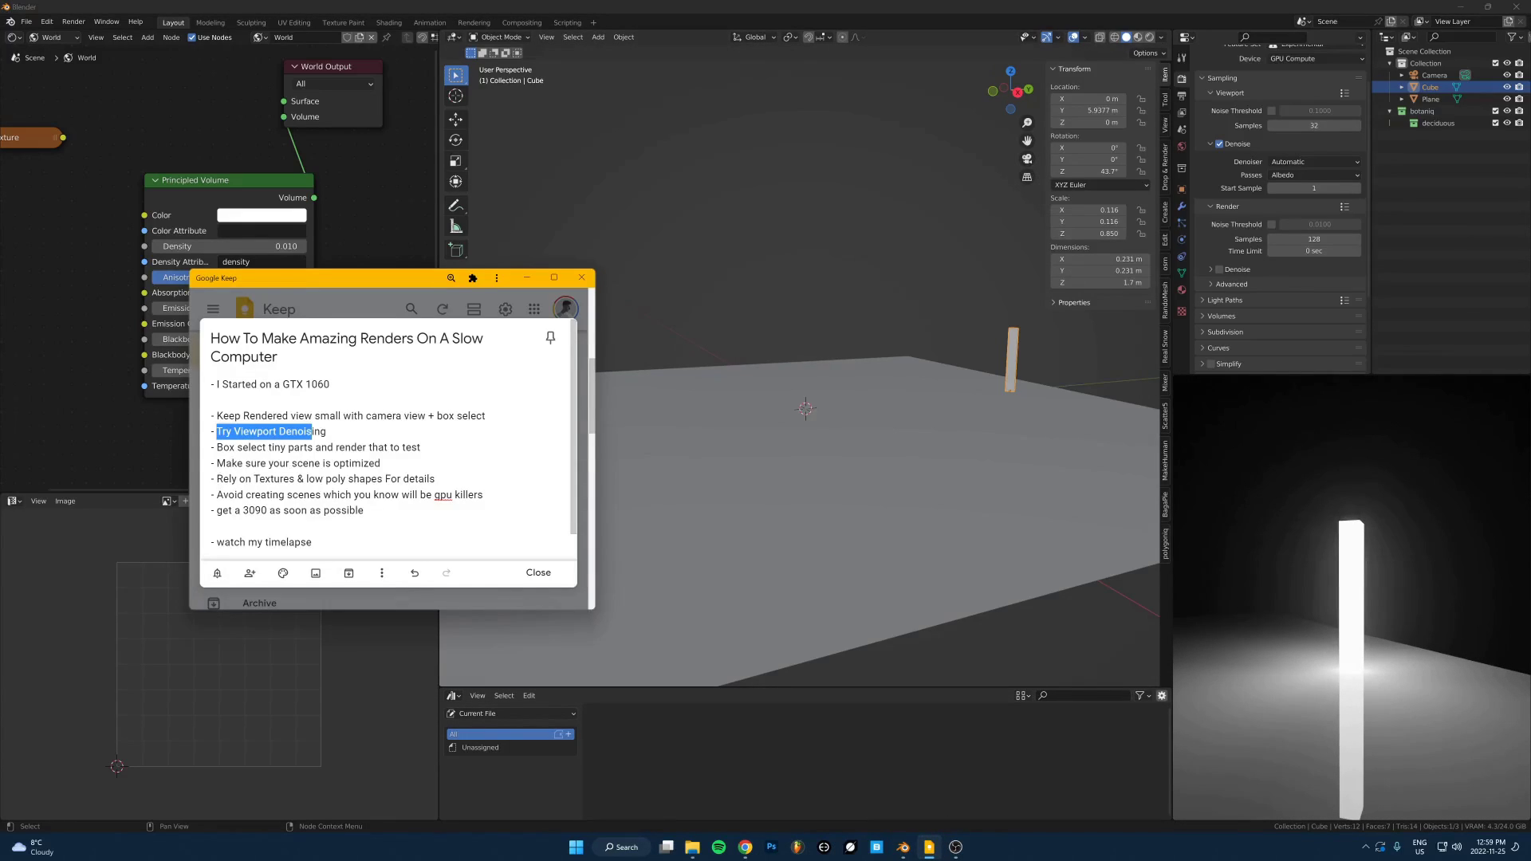
# - Highlight the tip "Box select tiny parts and render that to test" in the note and return to Blender's camera view
pyautogui.moveTo(216, 448); pyautogui.dragTo(421, 448)
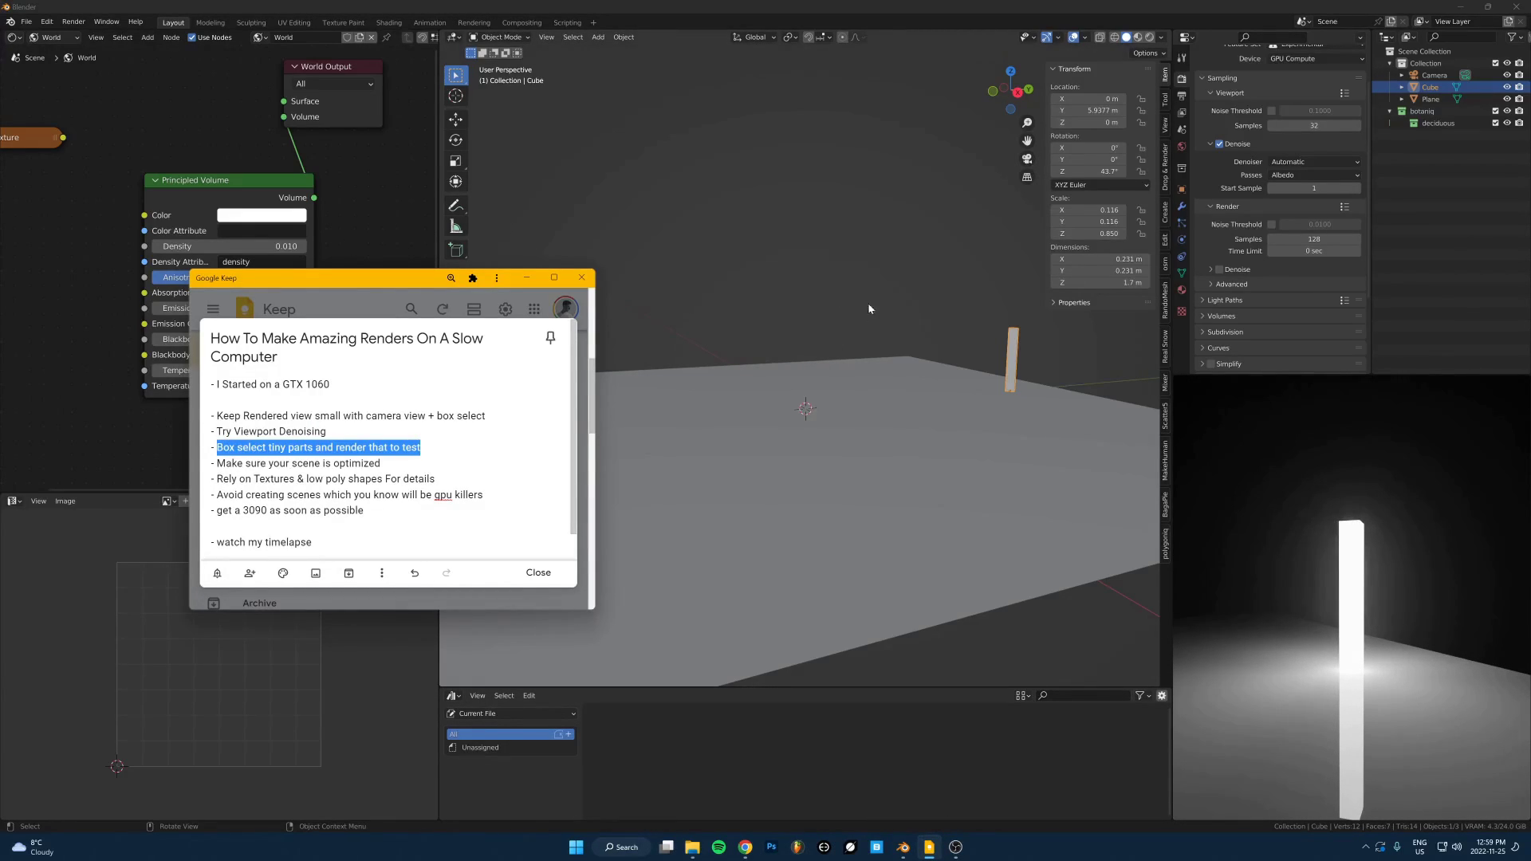
pyautogui.hotkey('alt', 'Tab')
pyautogui.scroll(-4, 1379, 553)
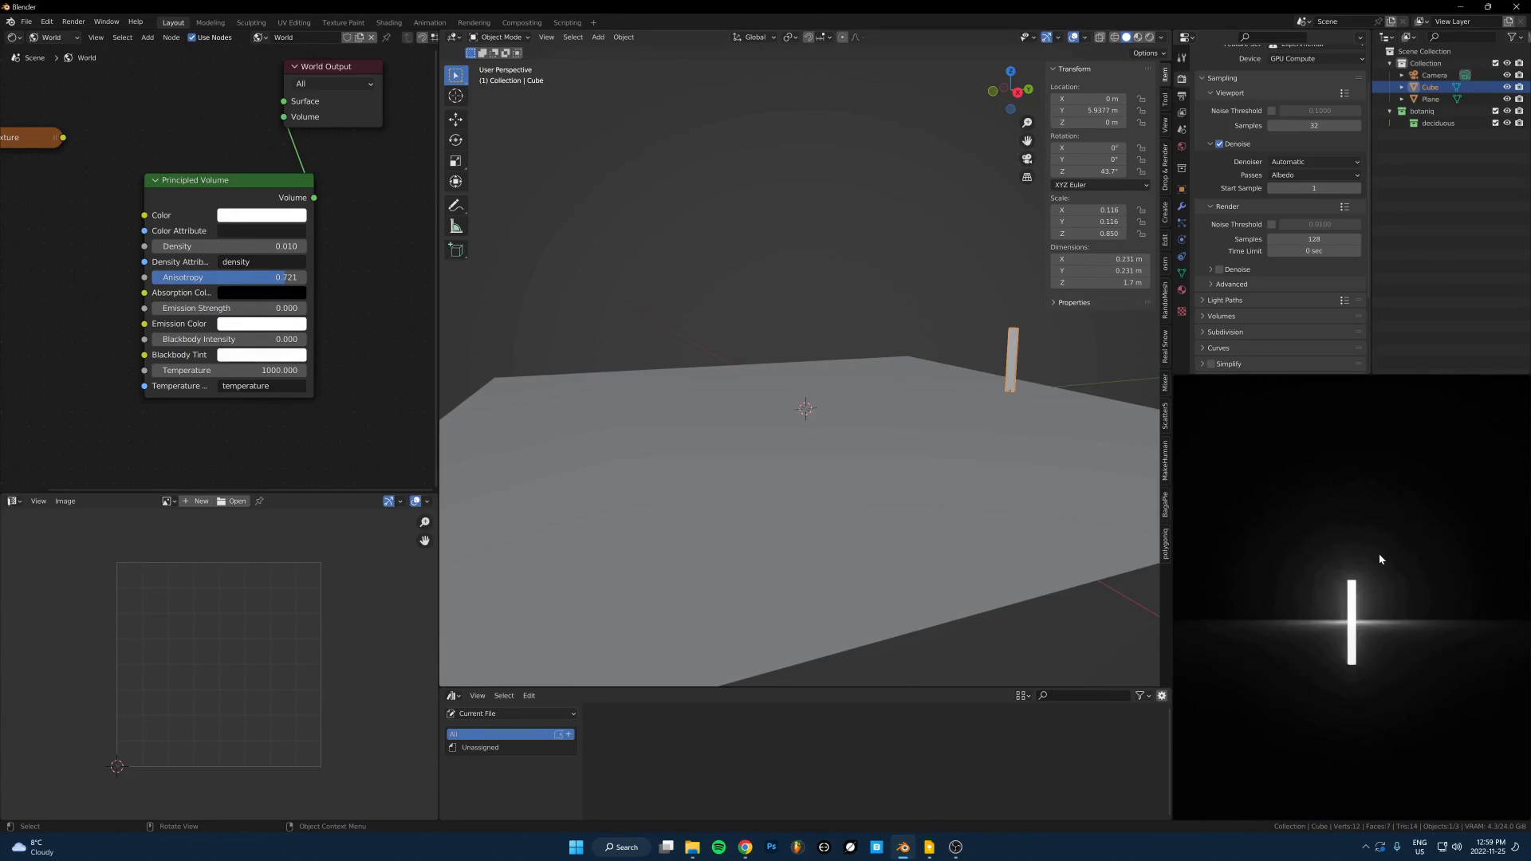
pyautogui.scroll(2, 1374, 557)
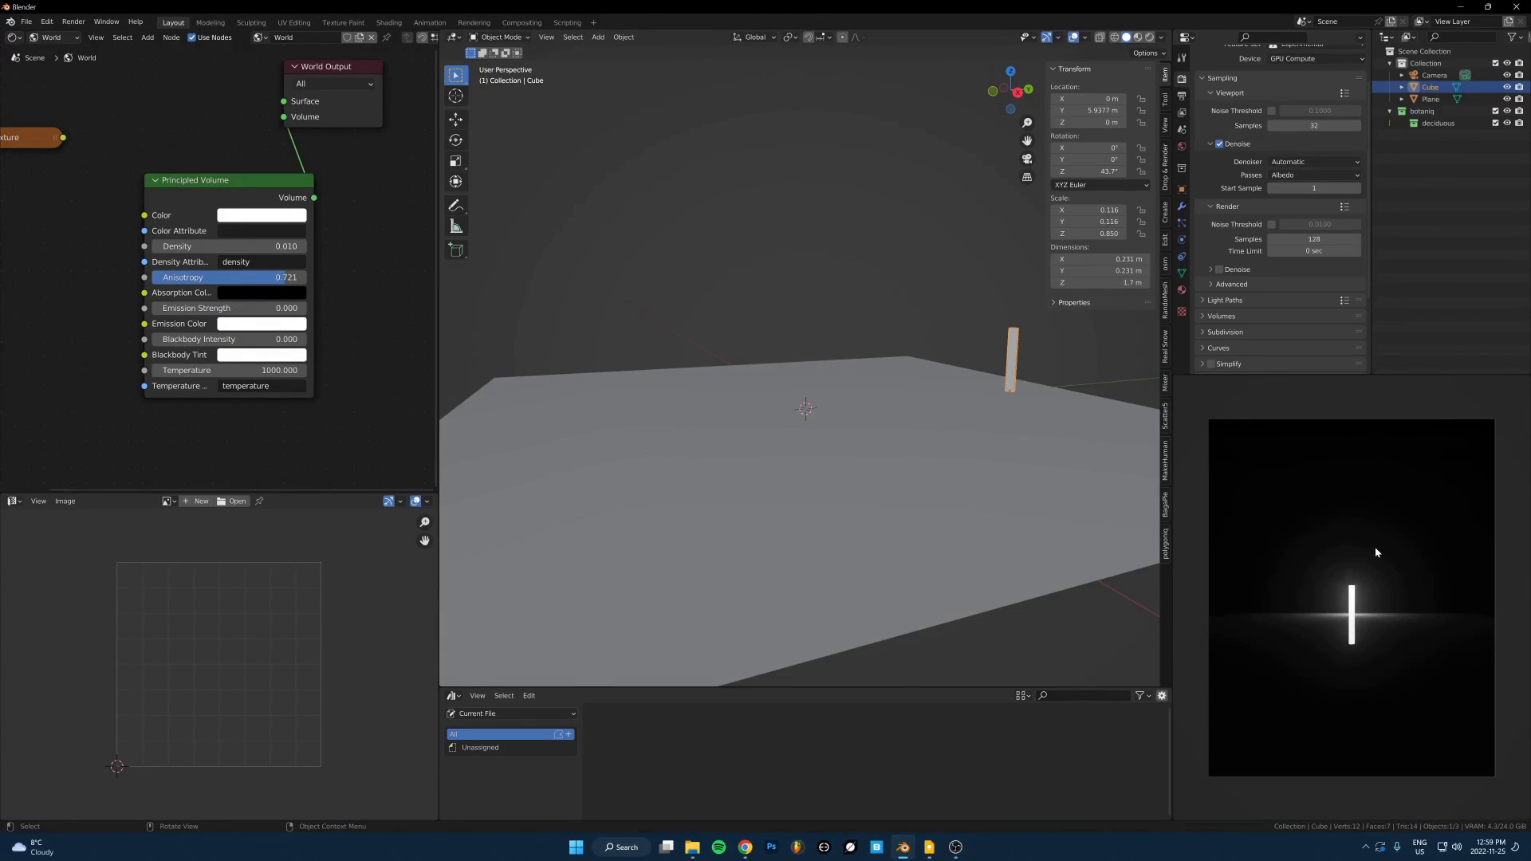
# - Duplicate the glowing pillar eight times, spreading the copies around and above the far side of the ground plane
pyautogui.moveTo(884, 387); pyautogui.dragTo(977, 381, button='middle')
pyautogui.hotkey('shift', 'd')
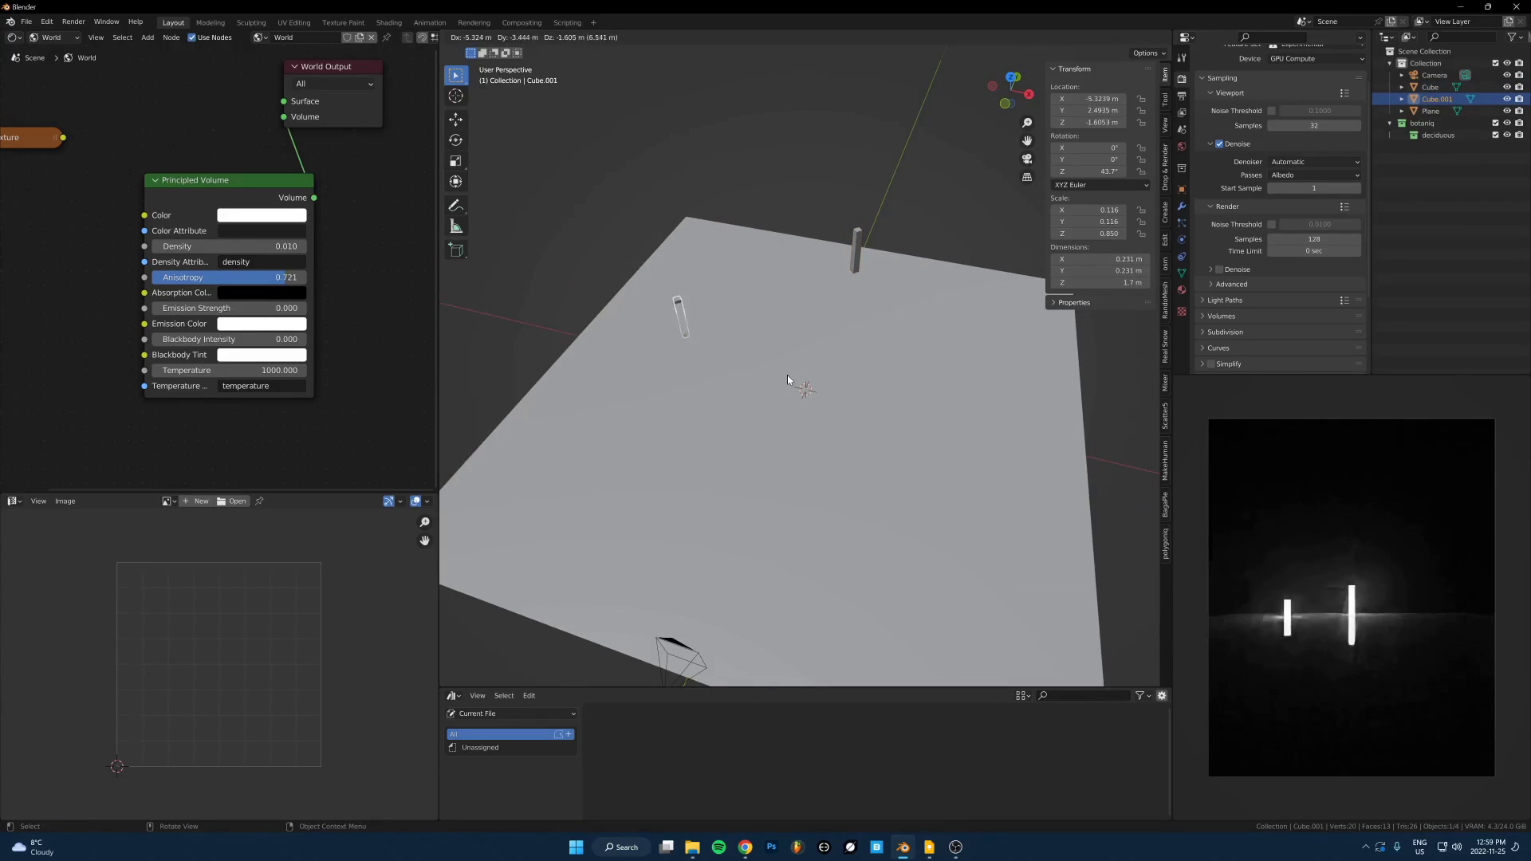
pyautogui.click(787, 373)
pyautogui.hotkey('shift', 'd')
pyautogui.click(1096, 327)
pyautogui.hotkey('shift', 'd')
pyautogui.click(881, 263)
pyautogui.hotkey('shift', 'd')
pyautogui.click(1121, 221)
pyautogui.hotkey('shift', 'd')
pyautogui.click(935, 232)
pyautogui.hotkey('shift', 'd')
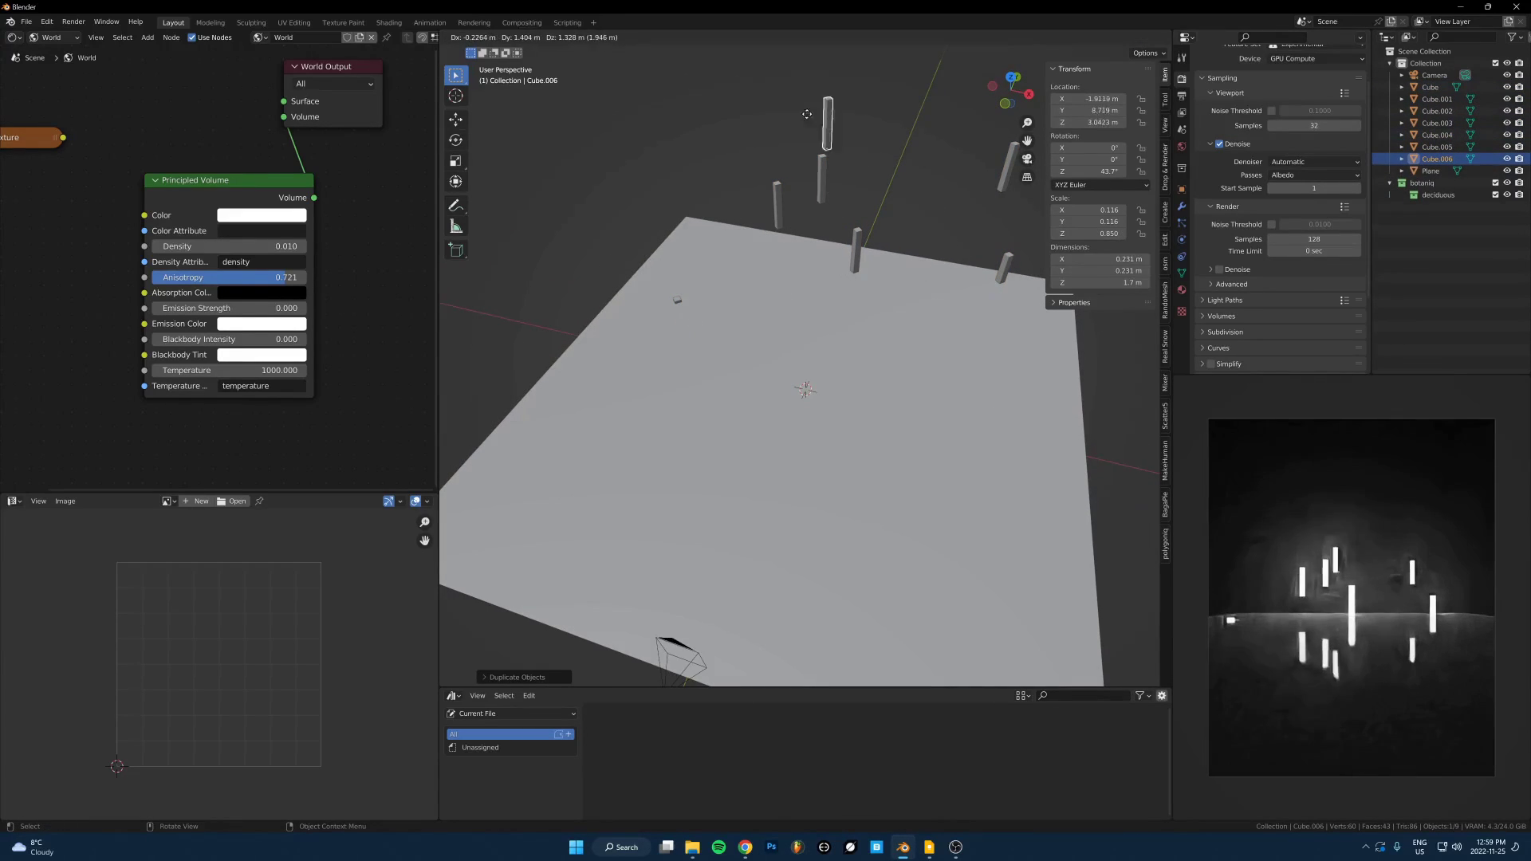
pyautogui.click(870, 173)
pyautogui.hotkey('shift', 'd')
pyautogui.click(1045, 156)
pyautogui.hotkey('shift', 'd')
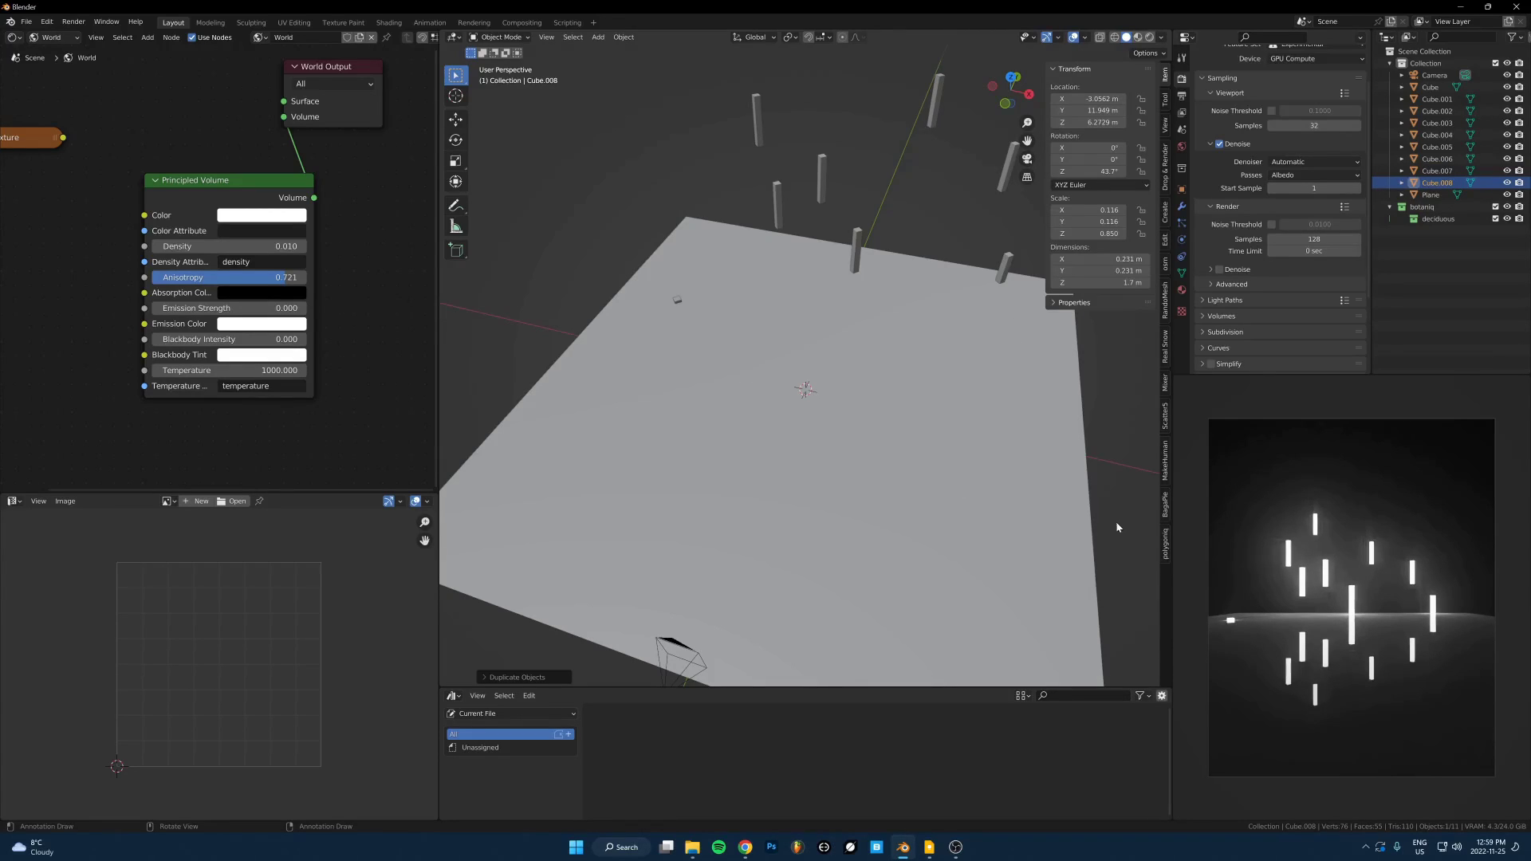
# - Render the whole camera frame with all the pillars as a test, inspect the image and close it
pyautogui.press('F12')
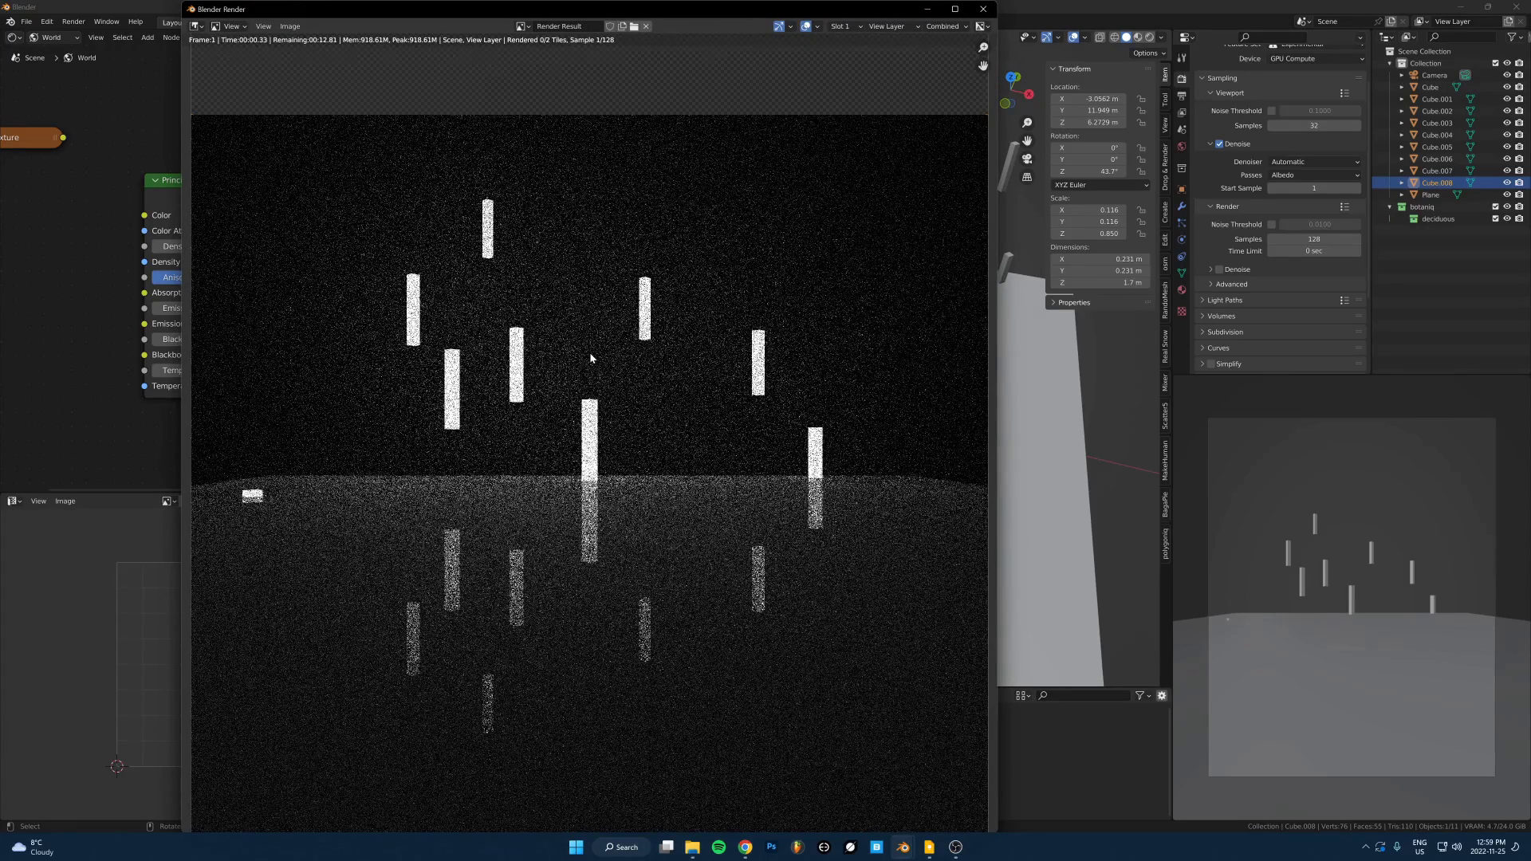
pyautogui.scroll(-2, 740, 407)
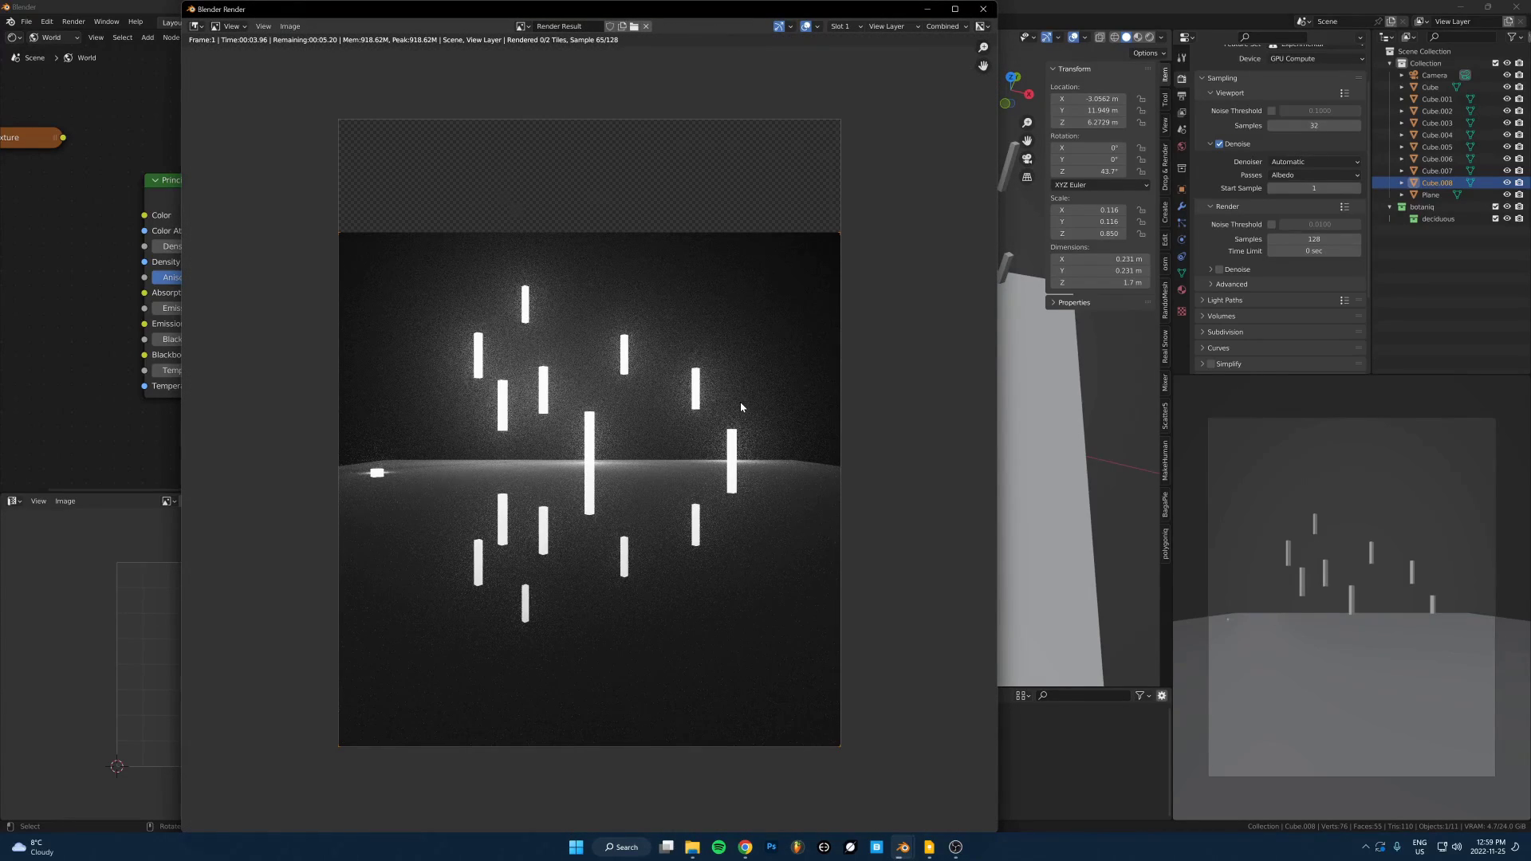
pyautogui.press('Escape')
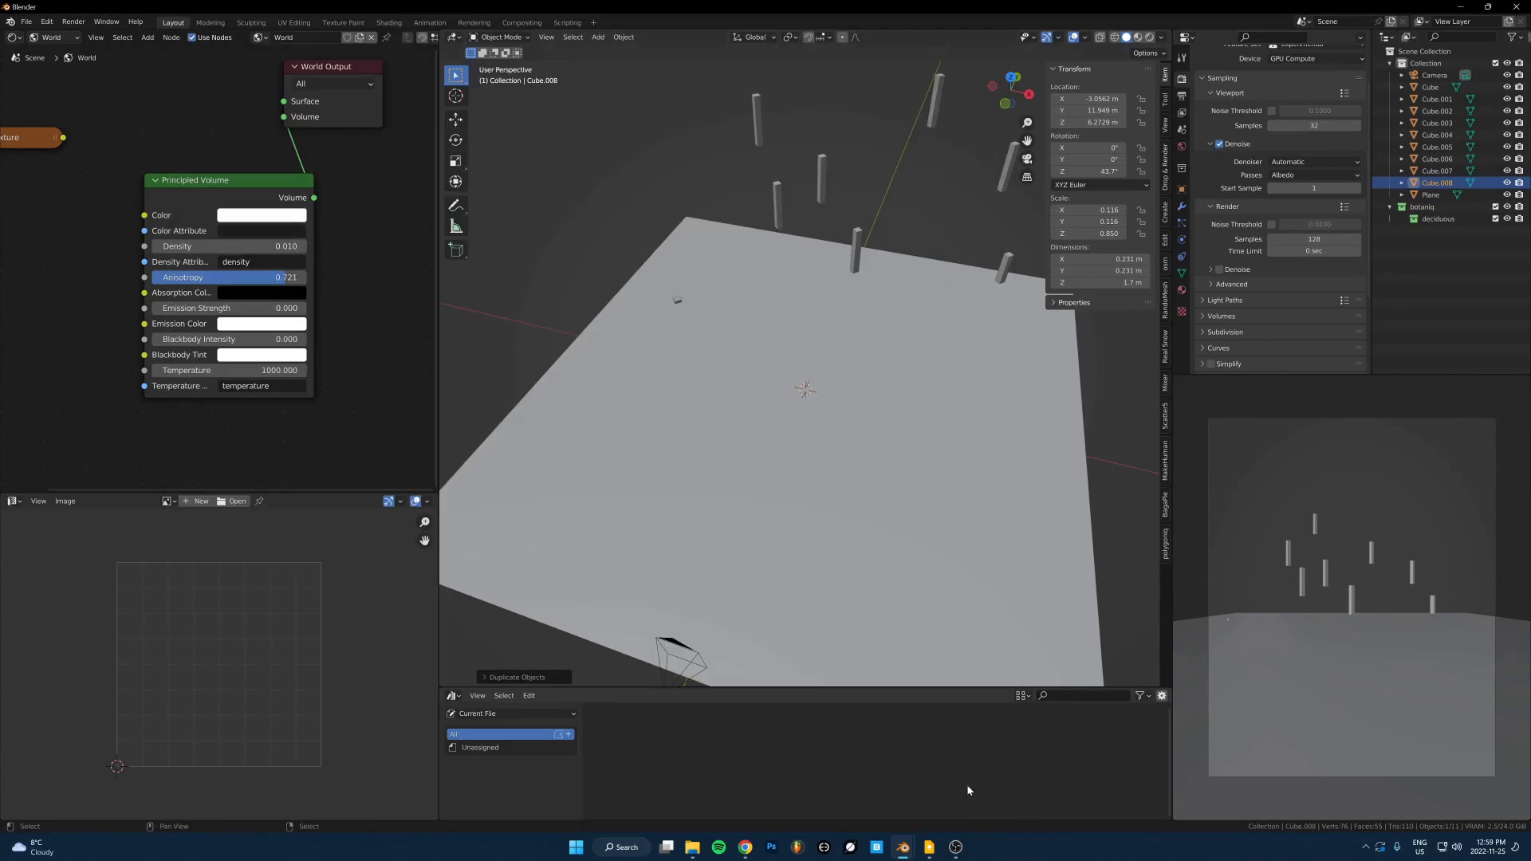
pyautogui.click(955, 846)
pyautogui.click(955, 847)
# - Switch the camera view to rendered shading and set the render region around the entire camera frame
pyautogui.scroll(-1, 1320, 565)
pyautogui.press('z')
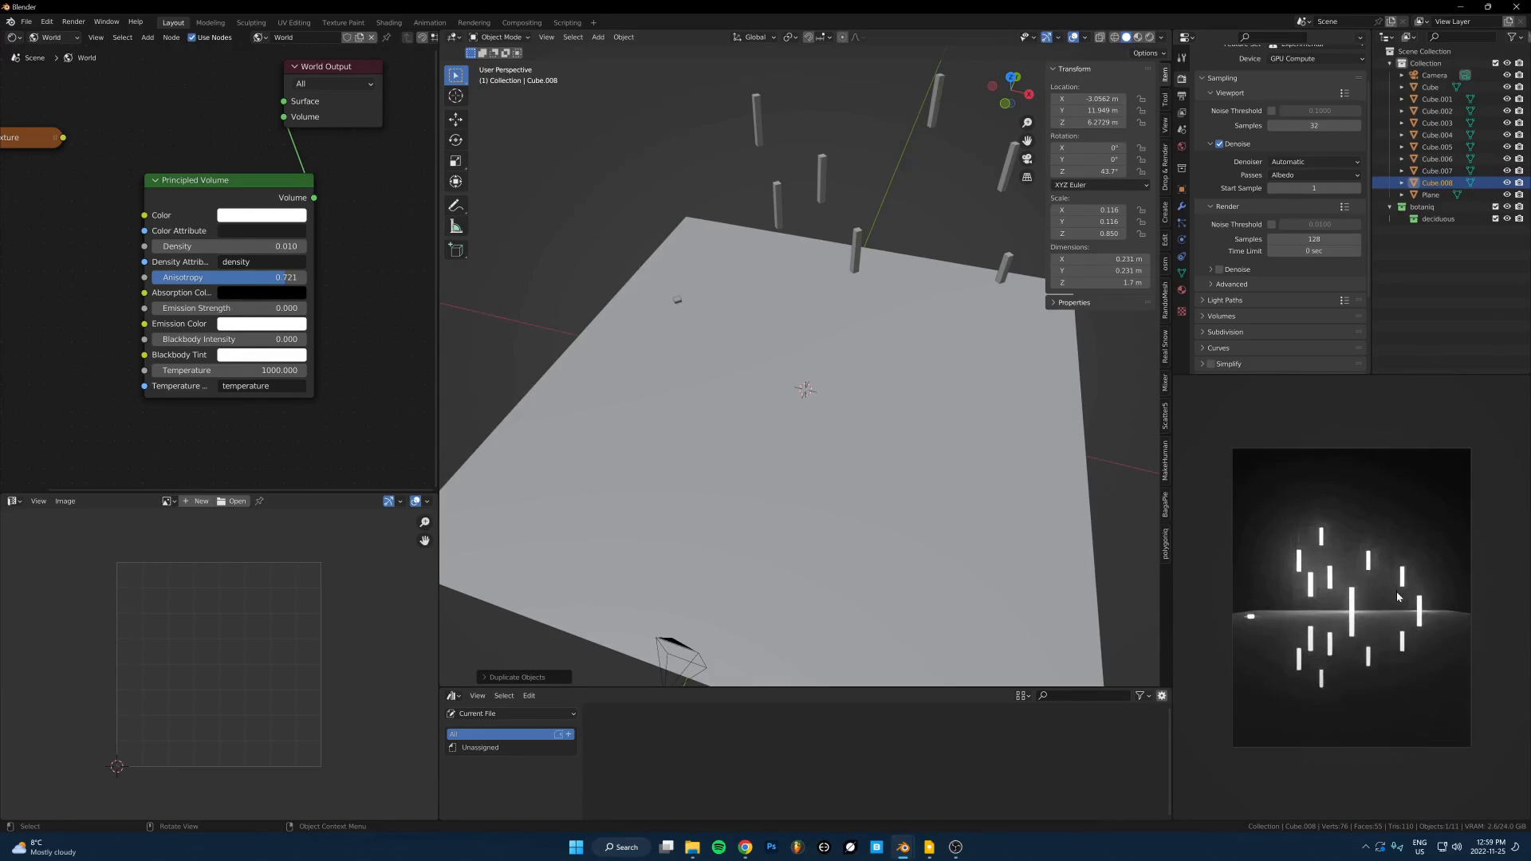
pyautogui.scroll(1, 1397, 596)
pyautogui.hotkey('ctrl', 'b')
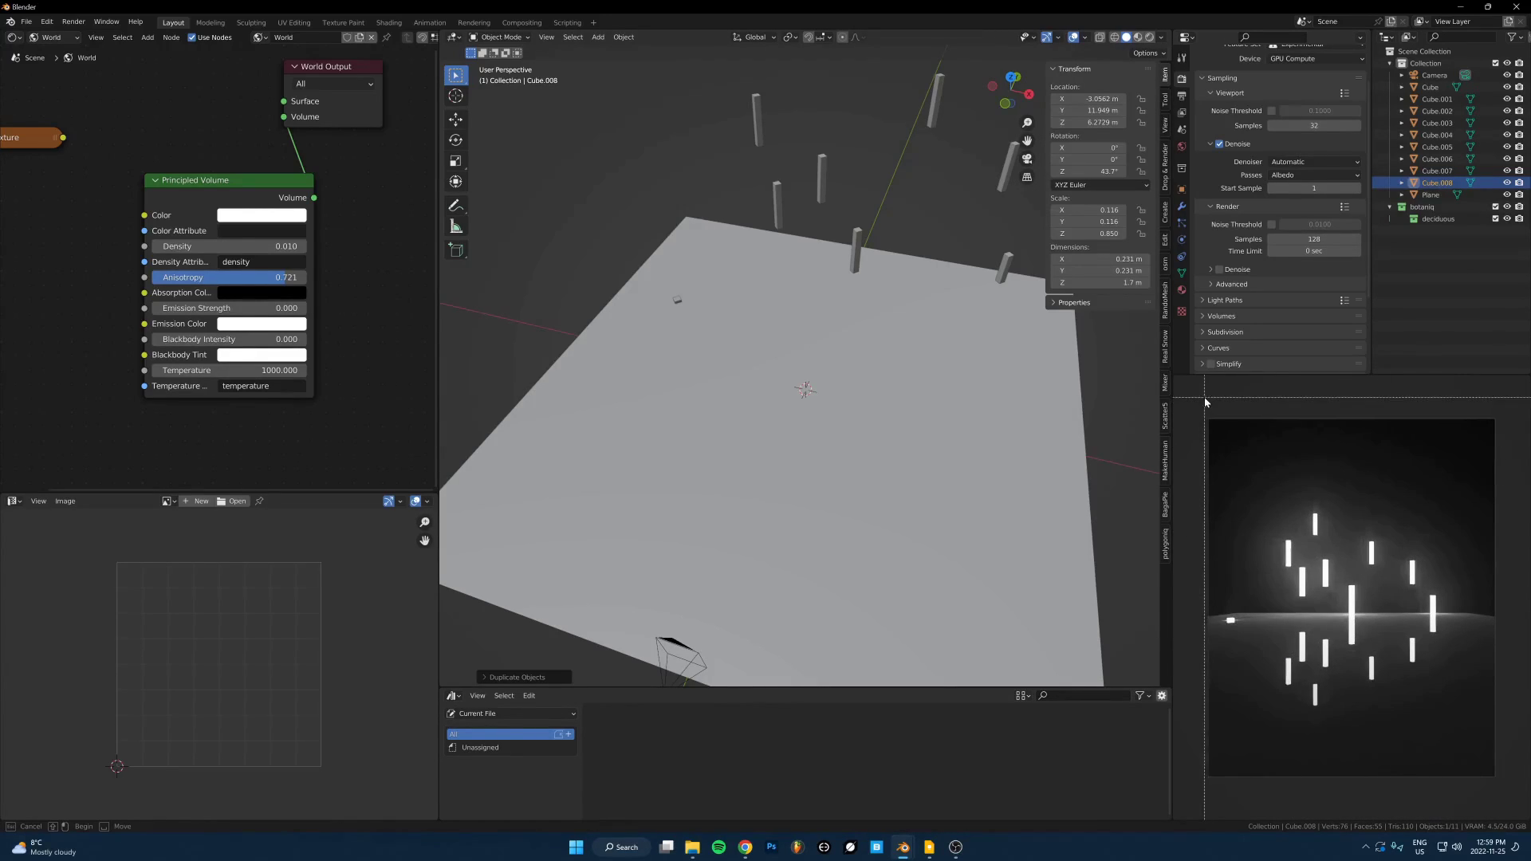
pyautogui.moveTo(1205, 398); pyautogui.dragTo(1520, 795)
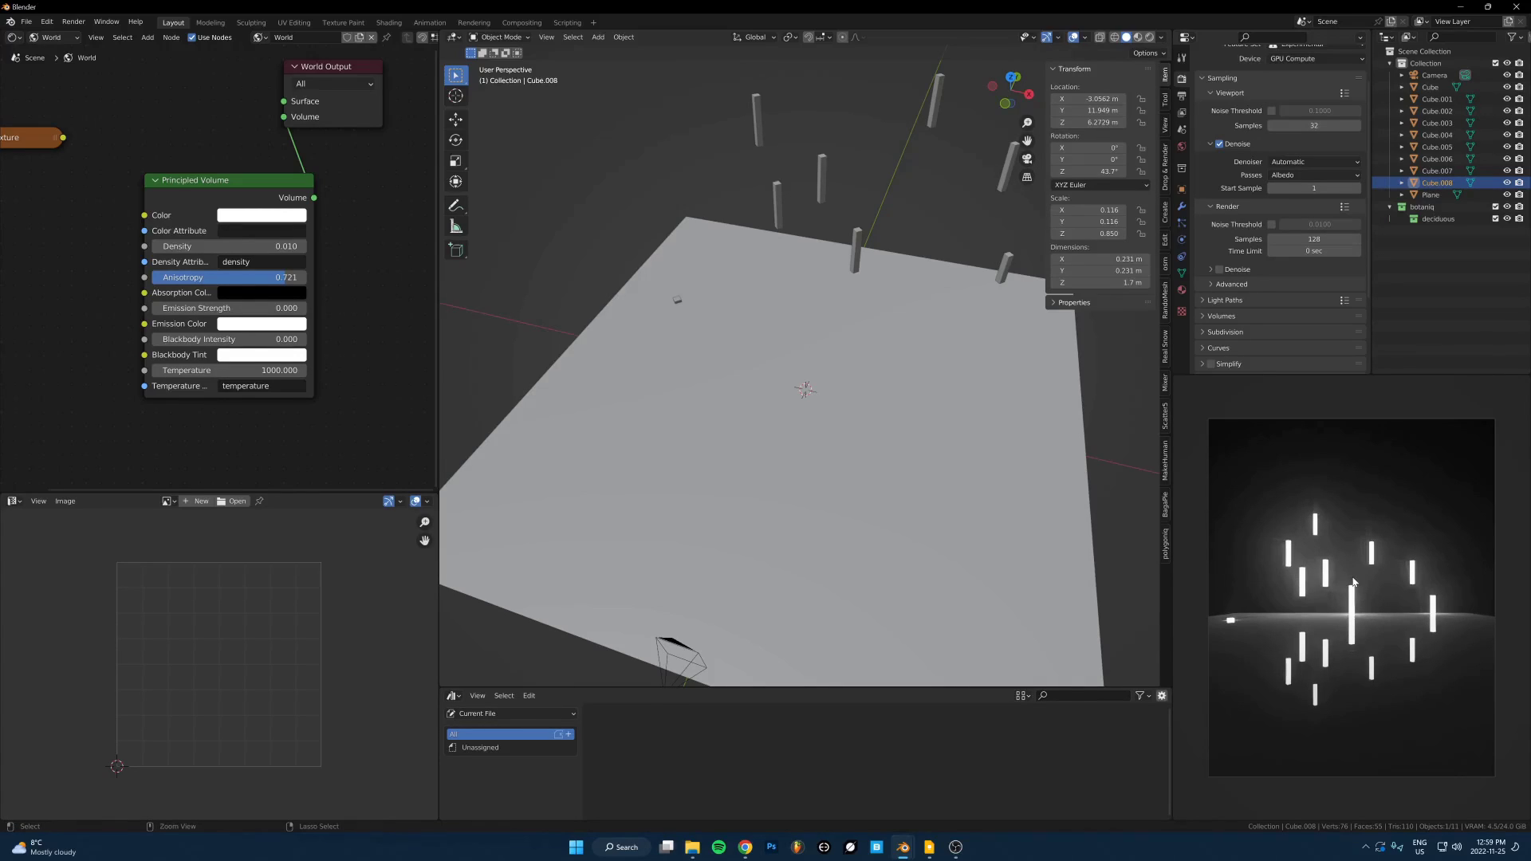
# - Restrict the render region to a small box around two of the pillars on the left of the frame
pyautogui.hotkey('ctrl', 'b')
pyautogui.moveTo(1257, 528); pyautogui.dragTo(1317, 610)
pyautogui.scroll(-1, 1294, 593)
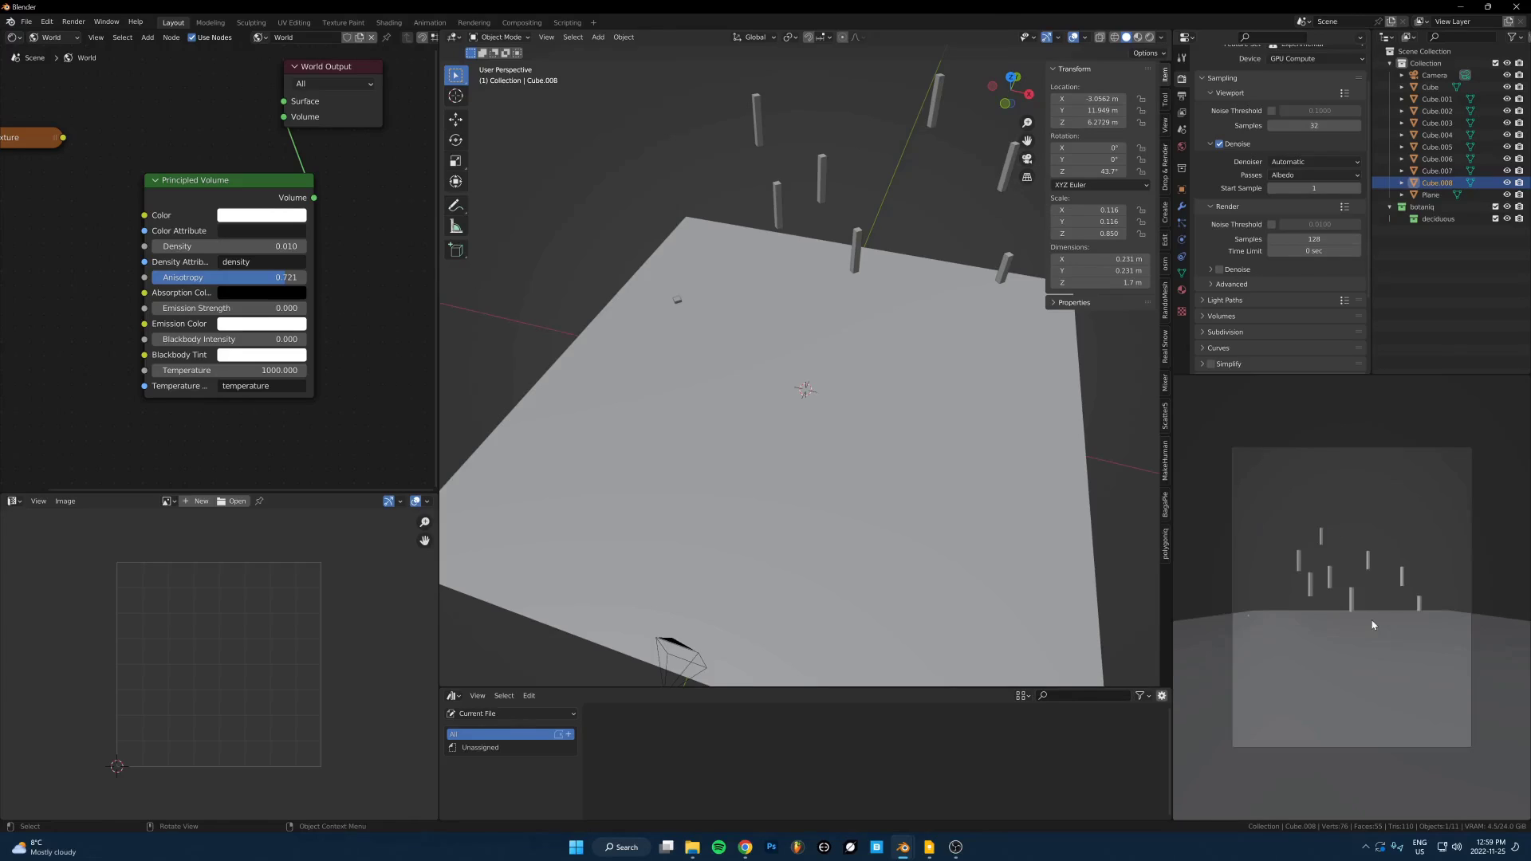
# - Render only the small boxed region as a test, inspect the result up close and close it
pyautogui.press('F12')
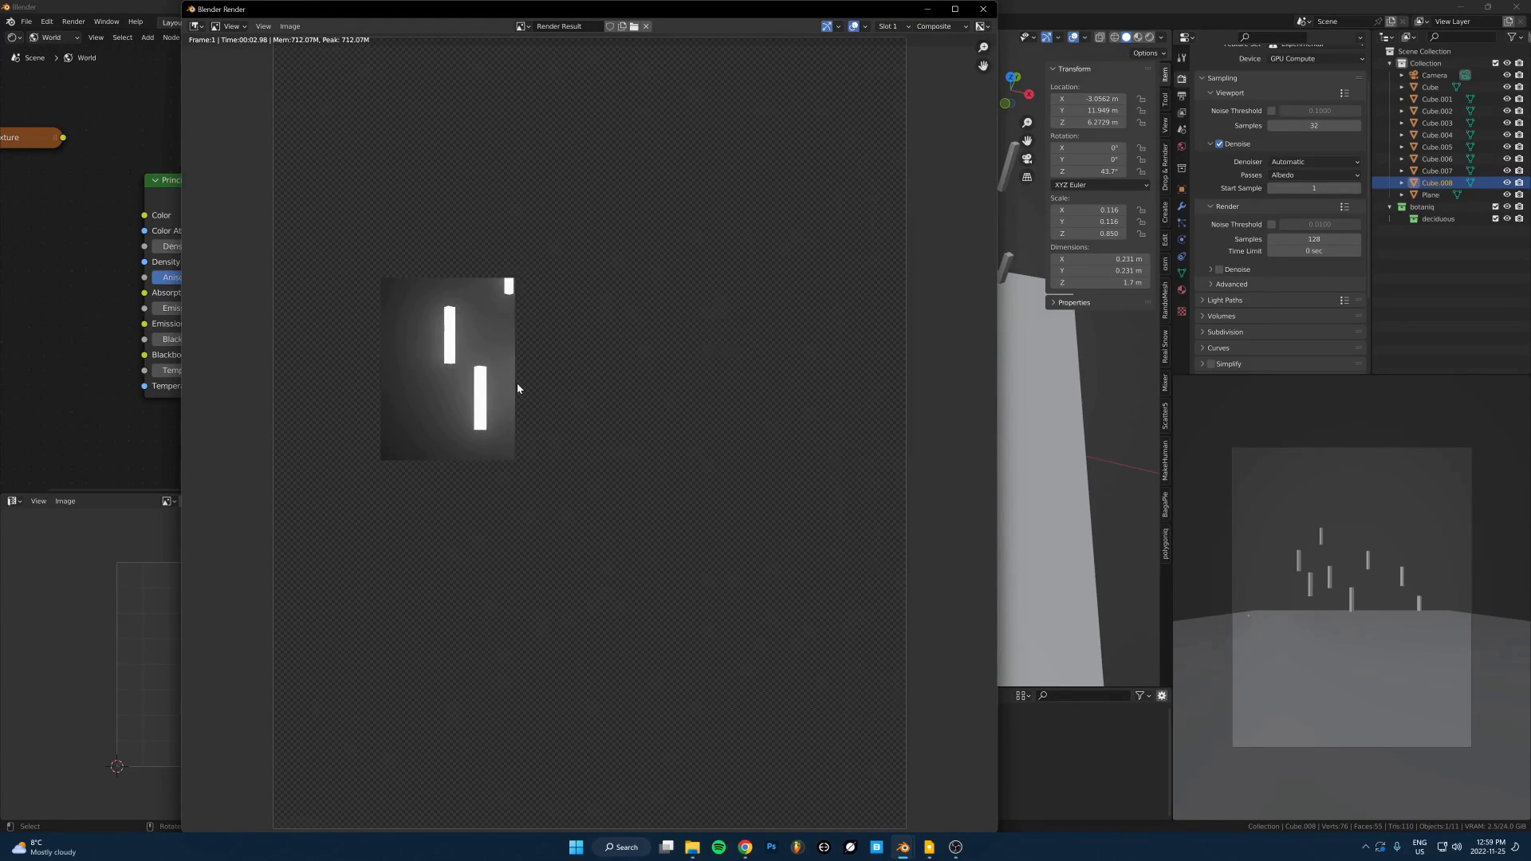
pyautogui.scroll(4, 517, 383)
pyautogui.scroll(-4, 498, 341)
pyautogui.moveTo(557, 388); pyautogui.dragTo(654, 418, button='middle')
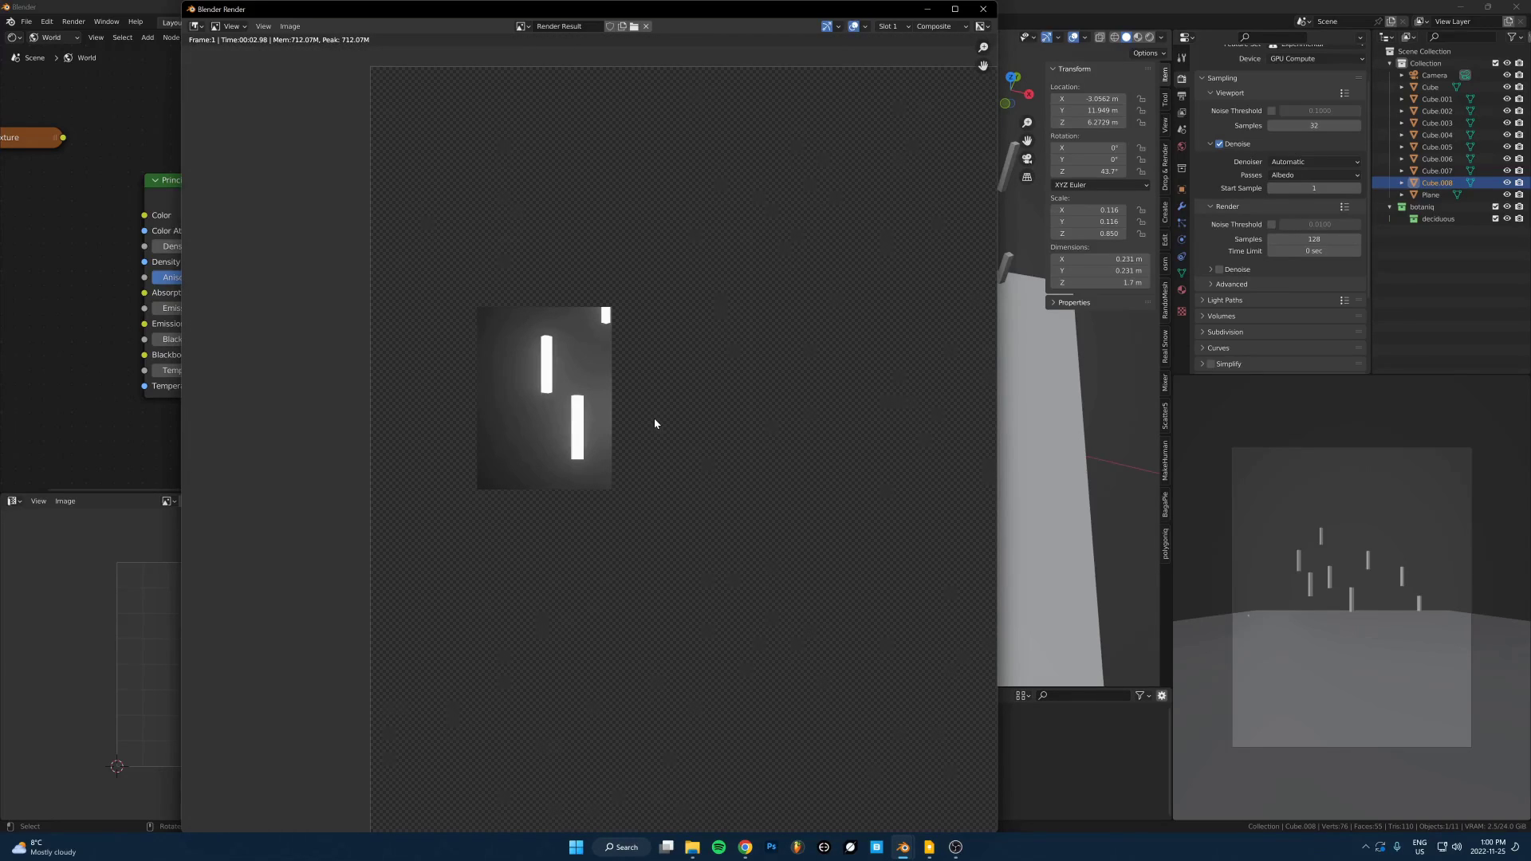
pyautogui.scroll(-2, 670, 267)
pyautogui.moveTo(701, 319); pyautogui.dragTo(624, 271, button='middle')
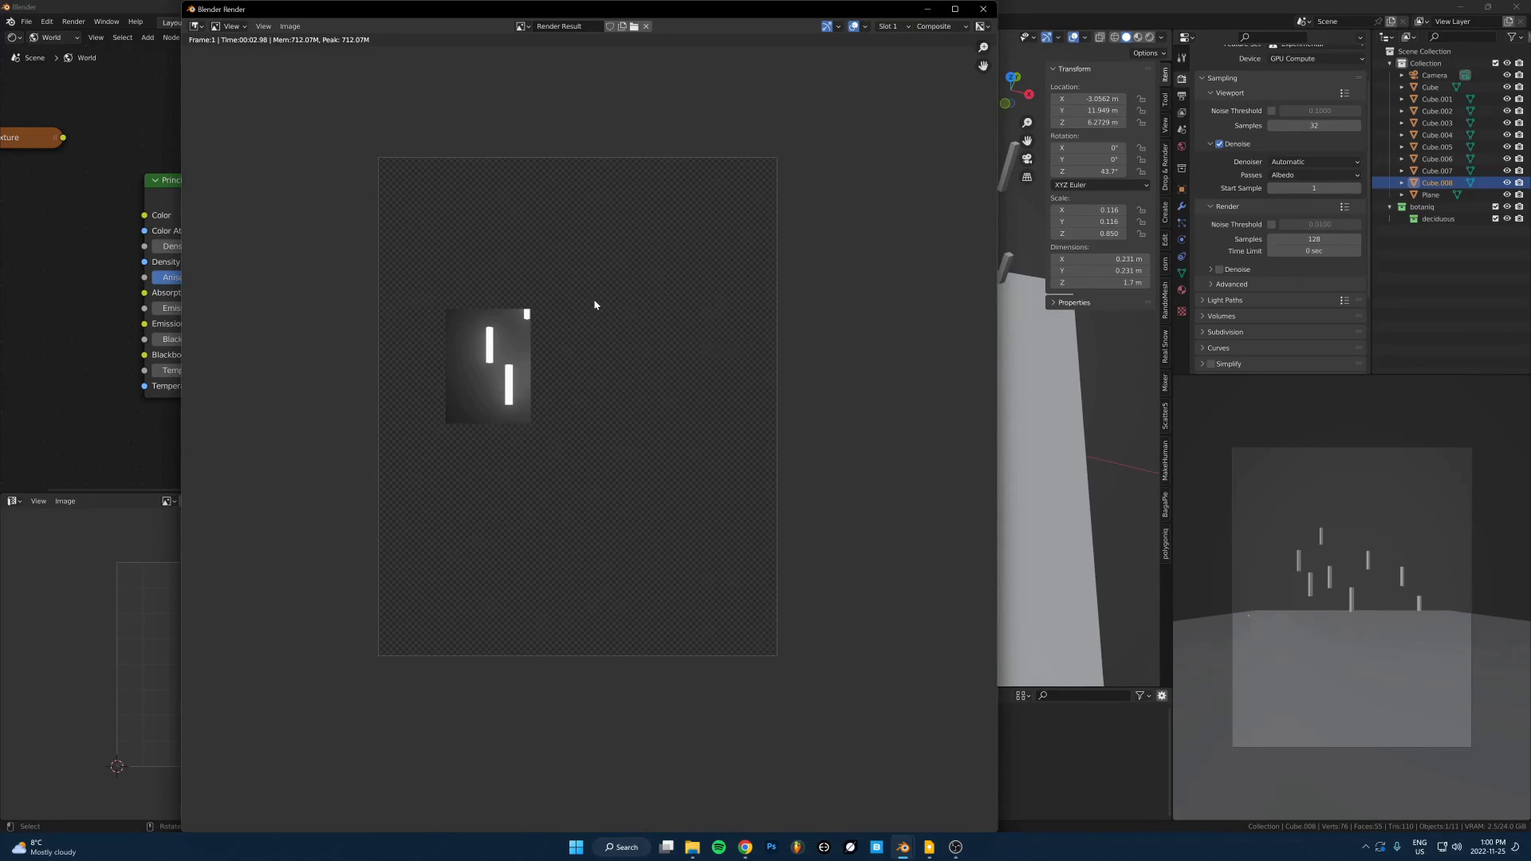
pyautogui.press('Escape')
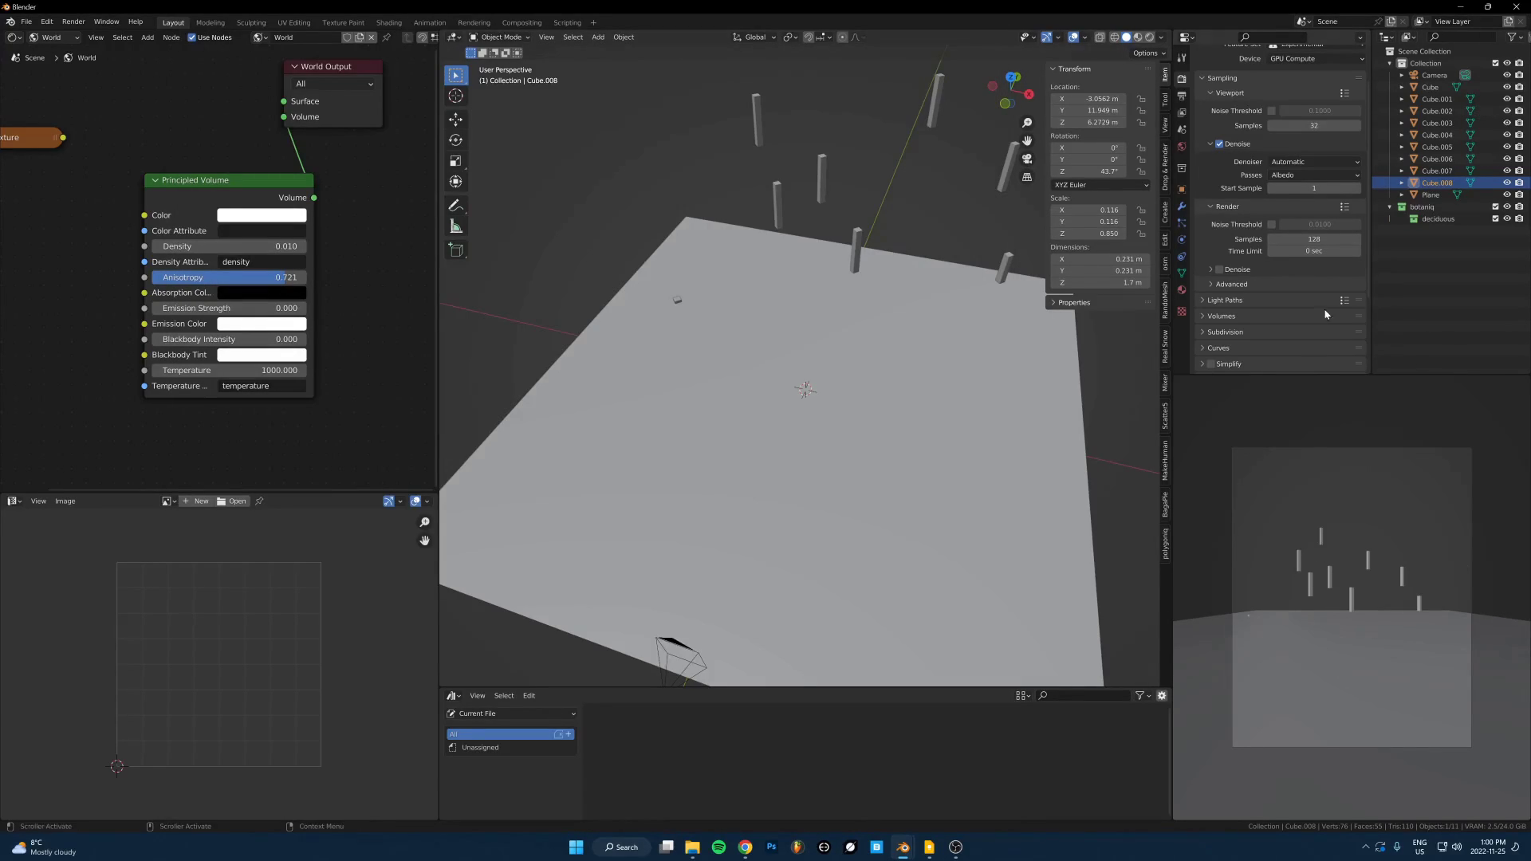
# - Reset the render region so that it encloses the whole camera frame
pyautogui.scroll(-2, 1344, 570)
pyautogui.scroll(-1, 1344, 569)
pyautogui.hotkey('ctrl', 'b')
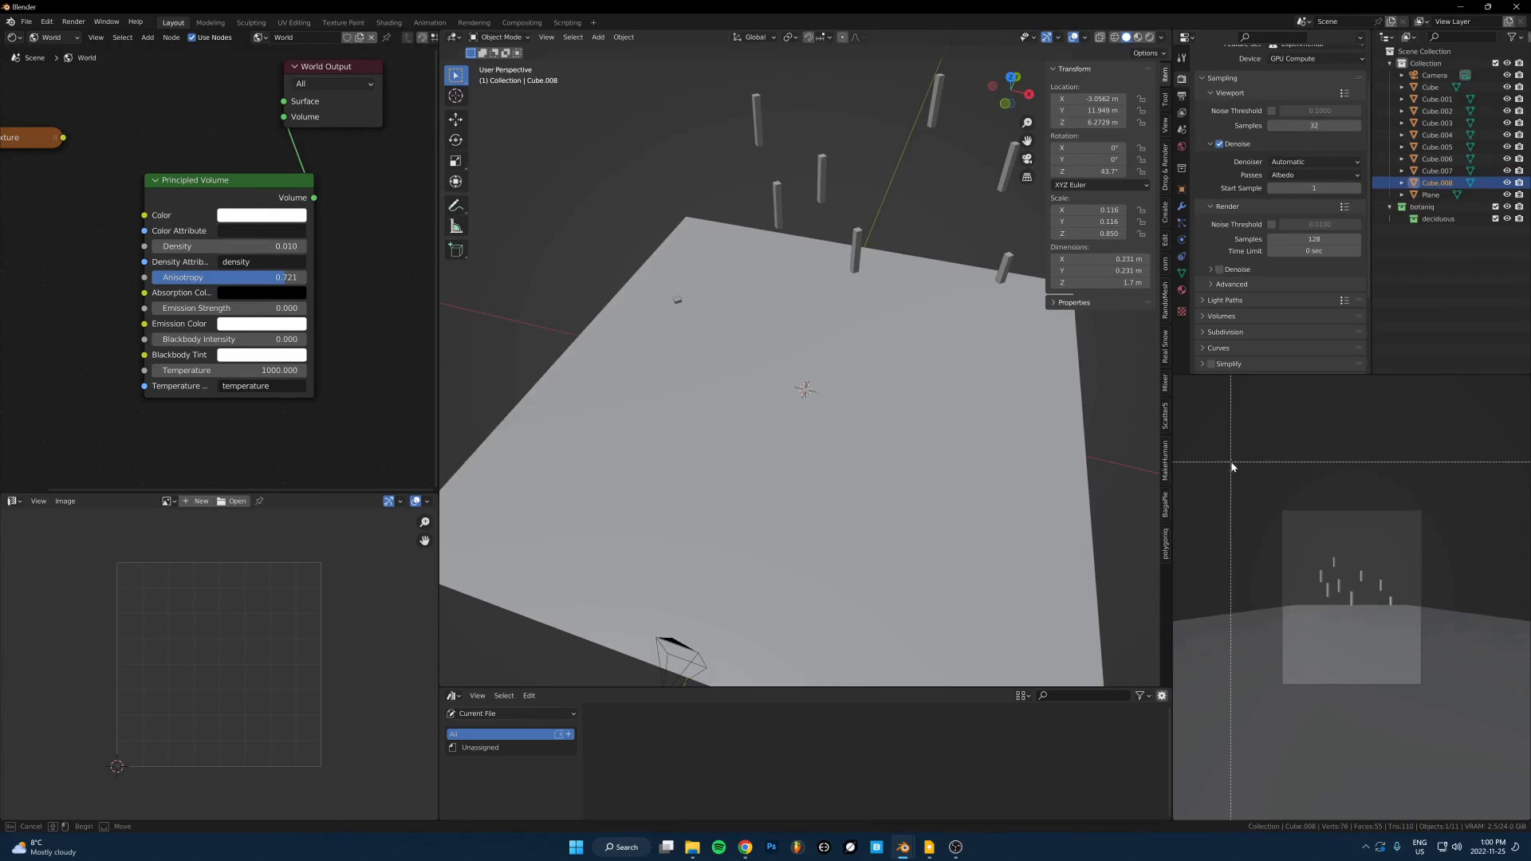
pyautogui.moveTo(1231, 464); pyautogui.dragTo(1469, 728)
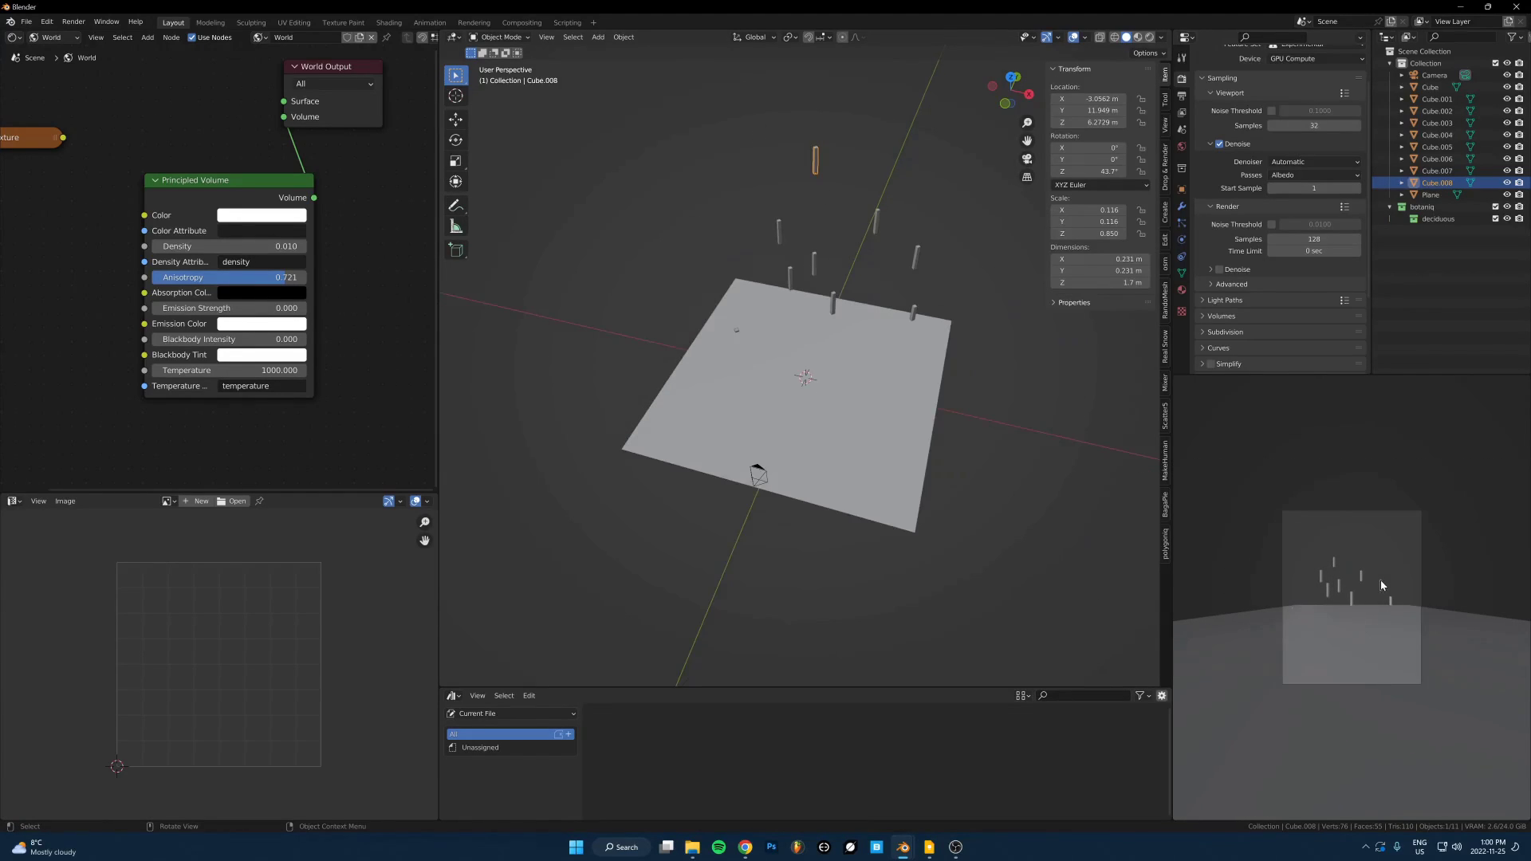
pyautogui.scroll(1, 1378, 596)
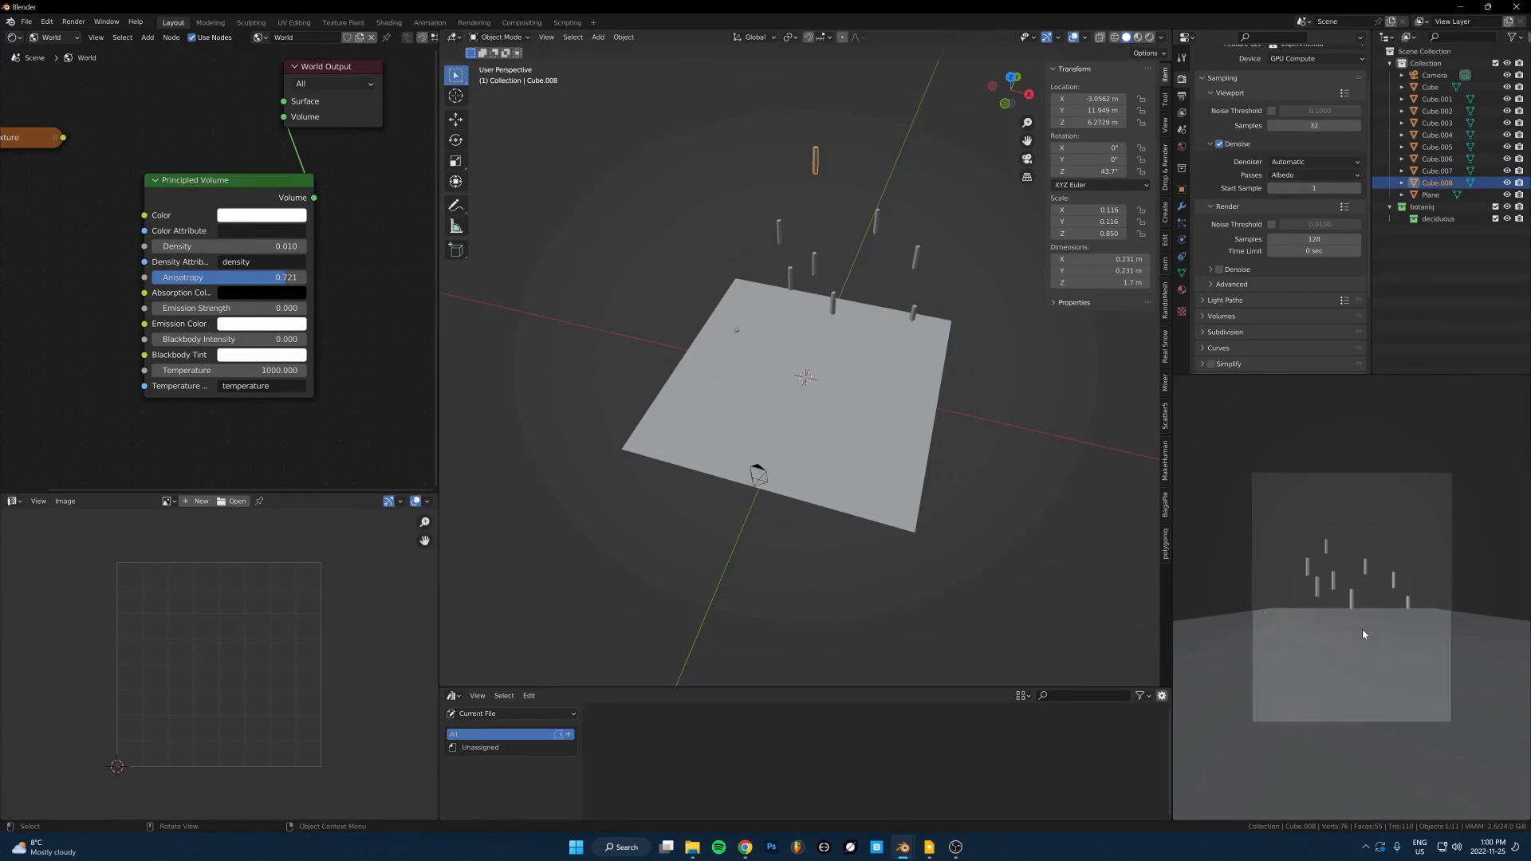
# - Show the camera view rendered and limit the render region to a narrow vertical strip through the central pillar
pyautogui.scroll(2, 1363, 628)
pyautogui.press('z')
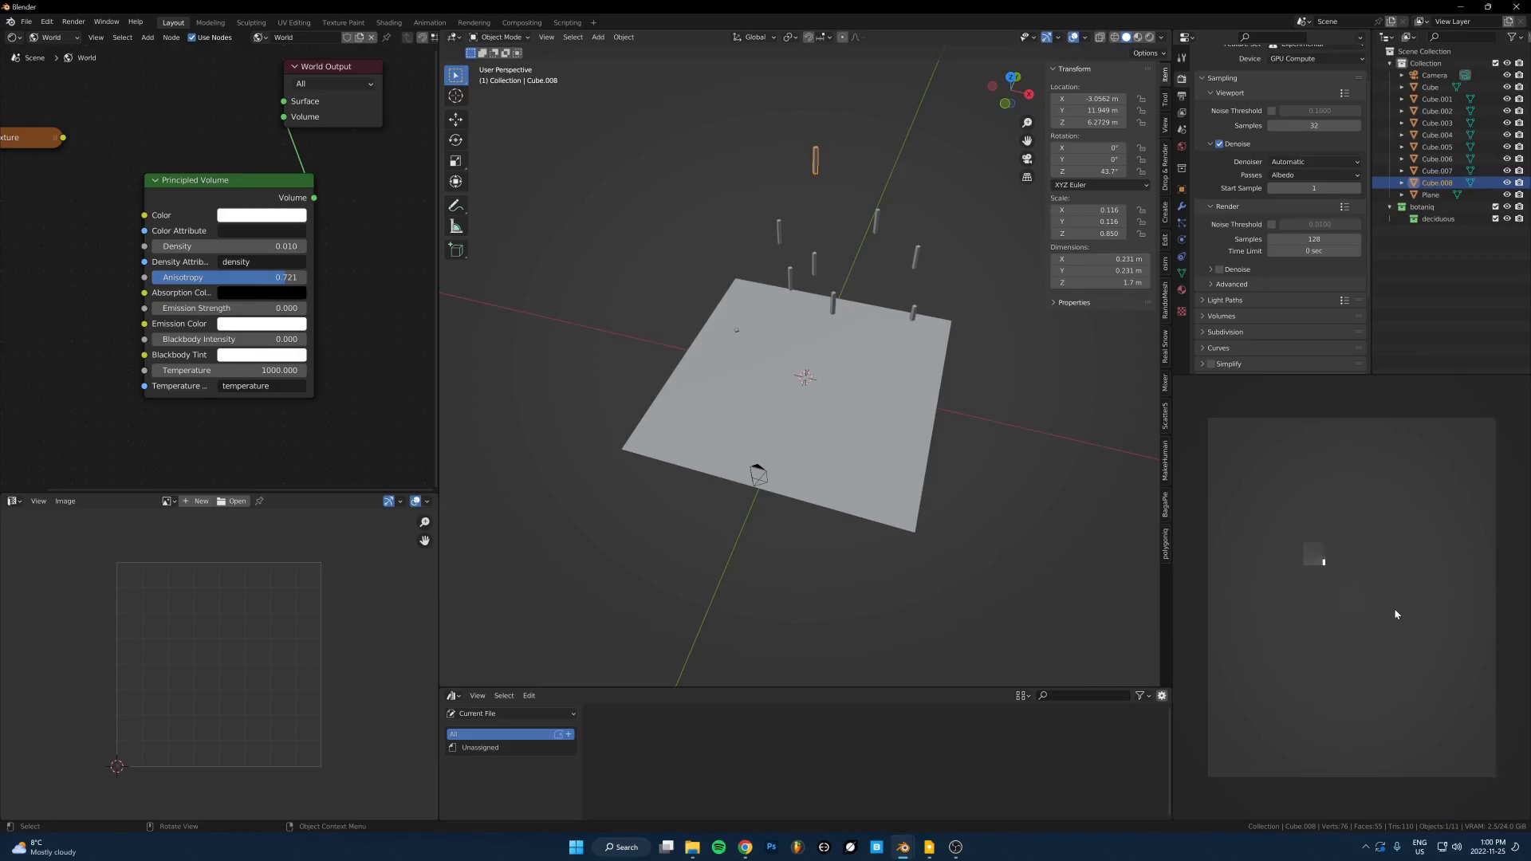
pyautogui.hotkey('ctrl', 'b')
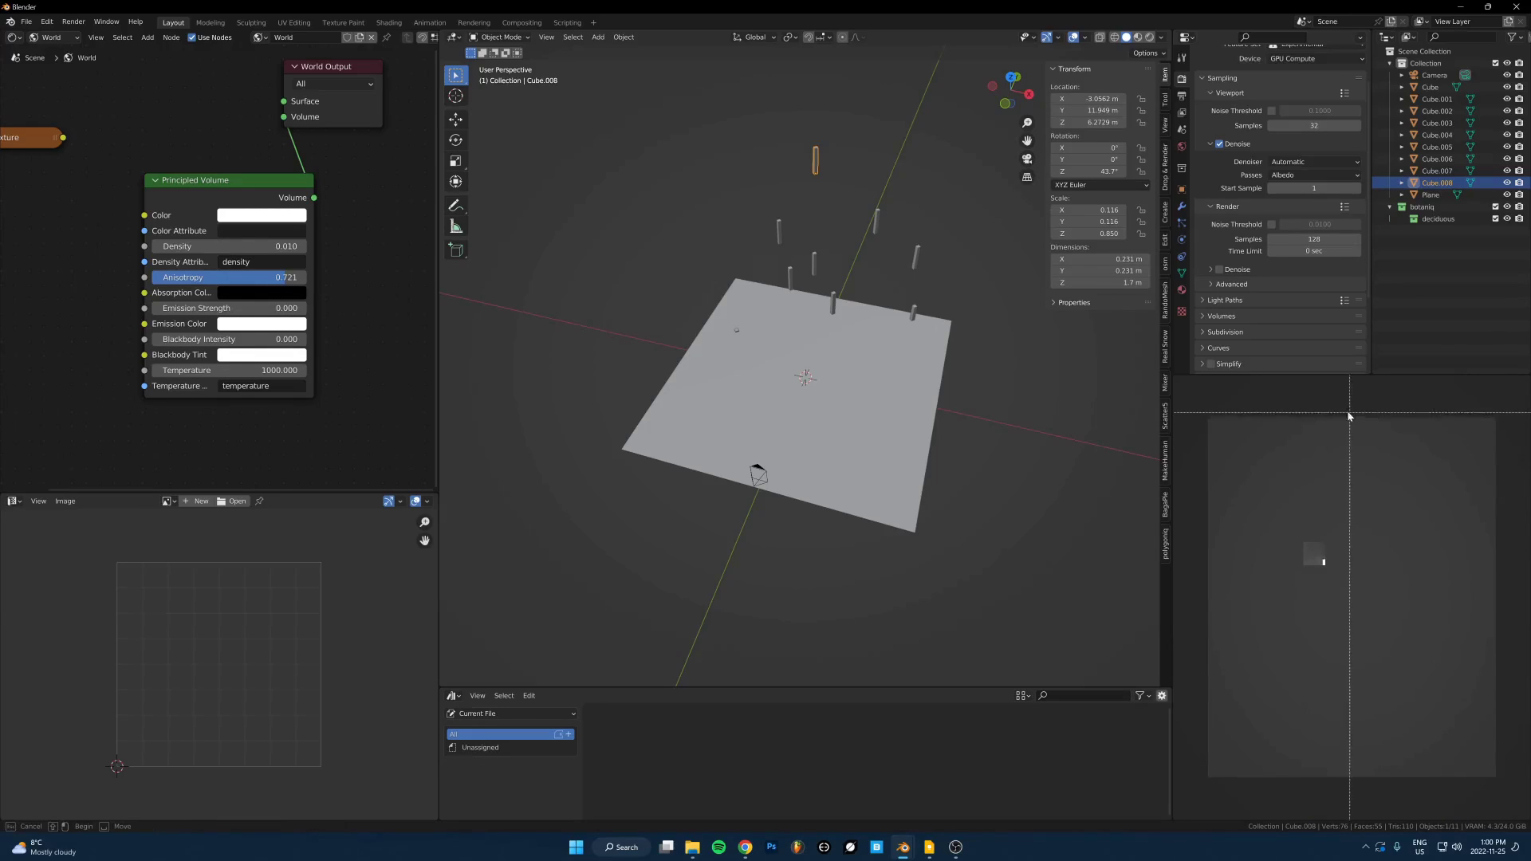
pyautogui.moveTo(1316, 397); pyautogui.dragTo(1381, 797)
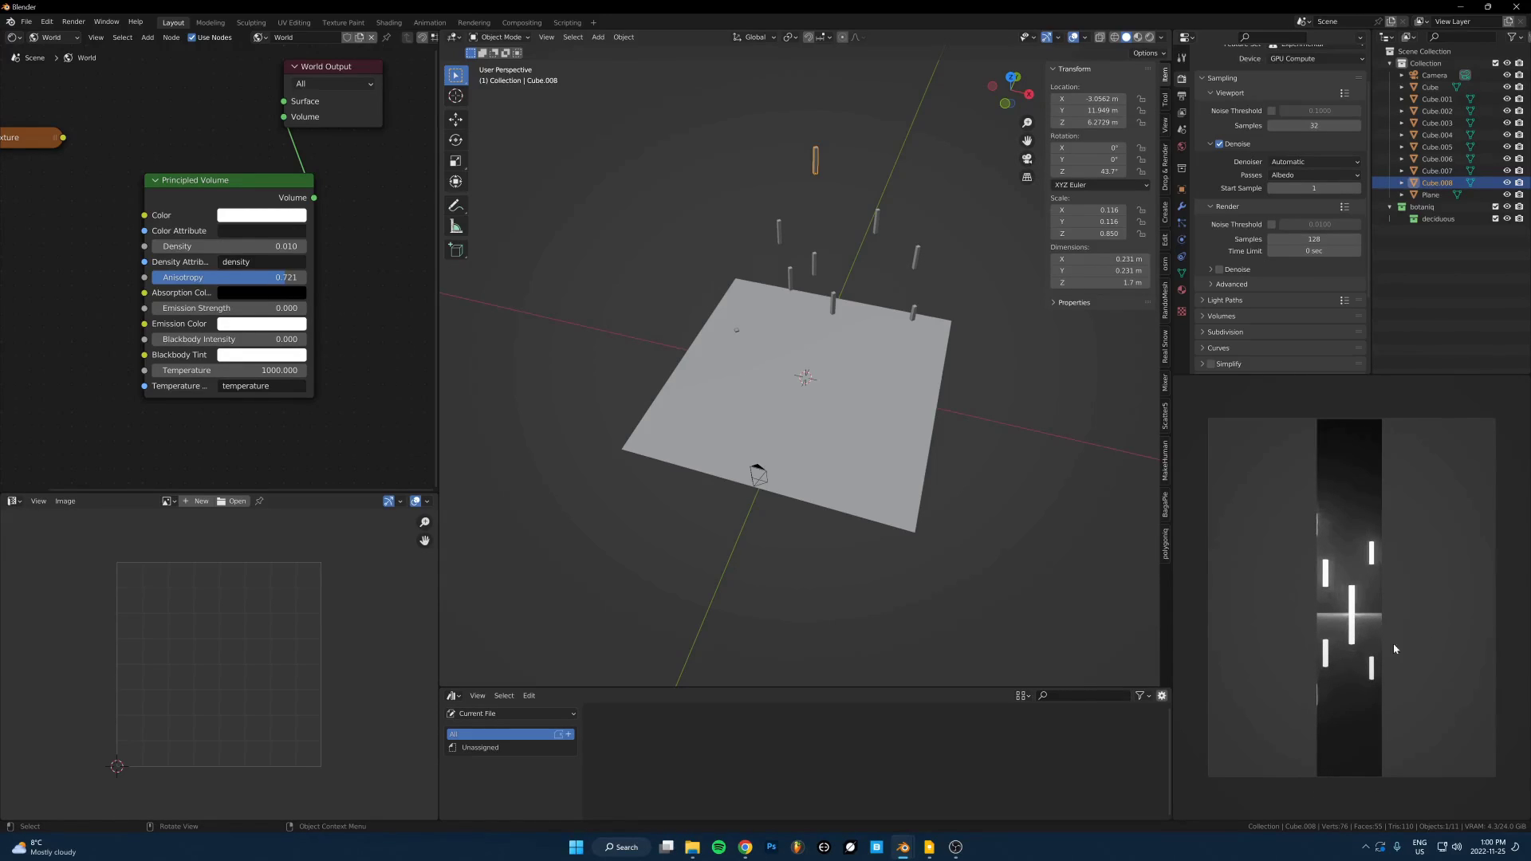
pyautogui.hotkey('ctrl', 'b')
pyautogui.moveTo(1330, 410); pyautogui.dragTo(1369, 803)
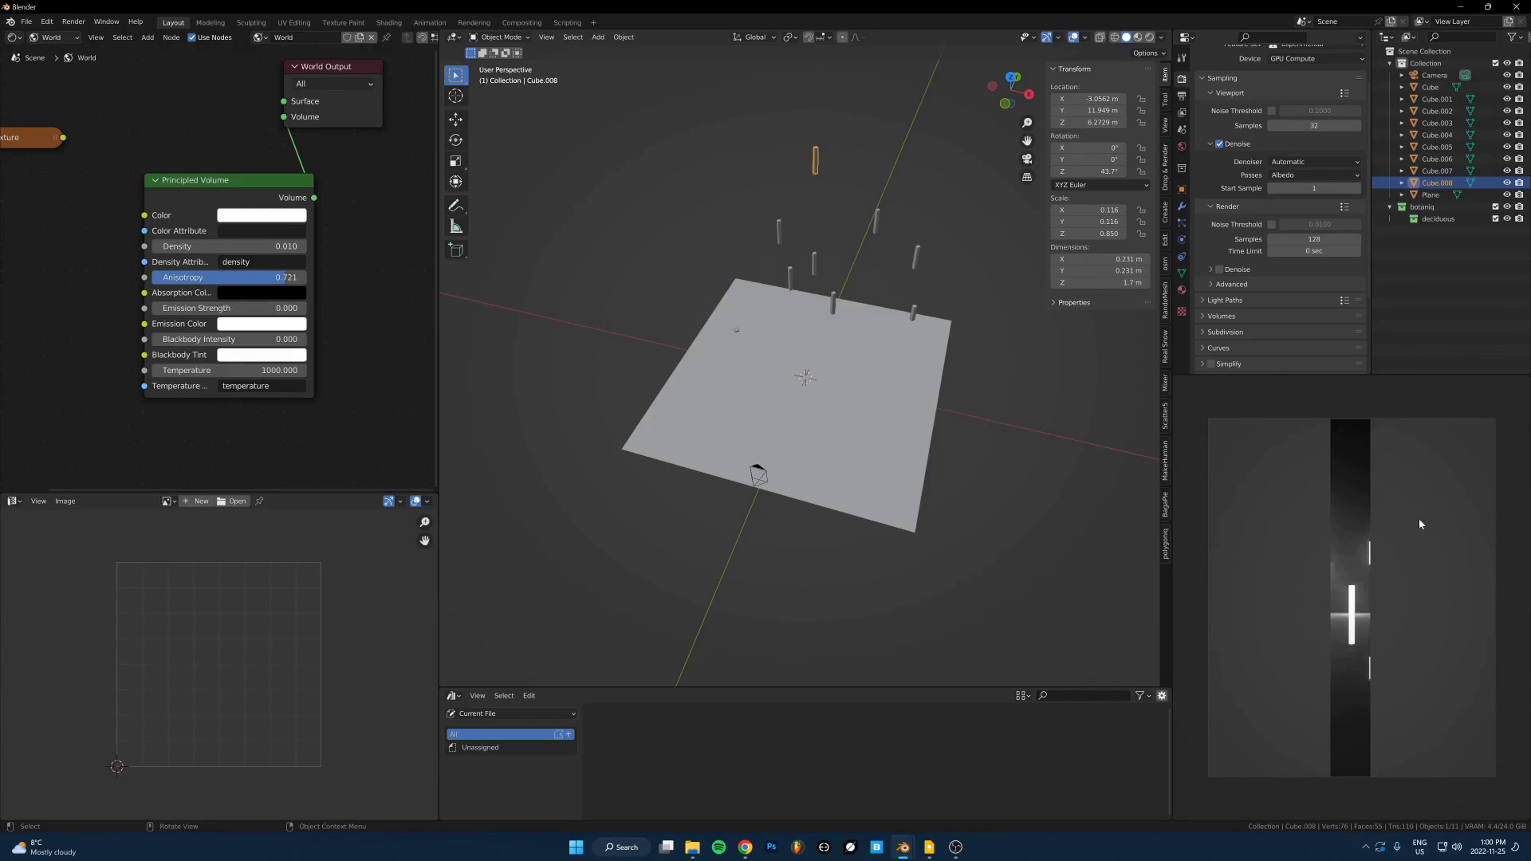
# - Render only a thin horizontal band across the upper pillars as a test and close the result
pyautogui.hotkey('ctrl', 'alt', 'b')
pyautogui.press('F12')
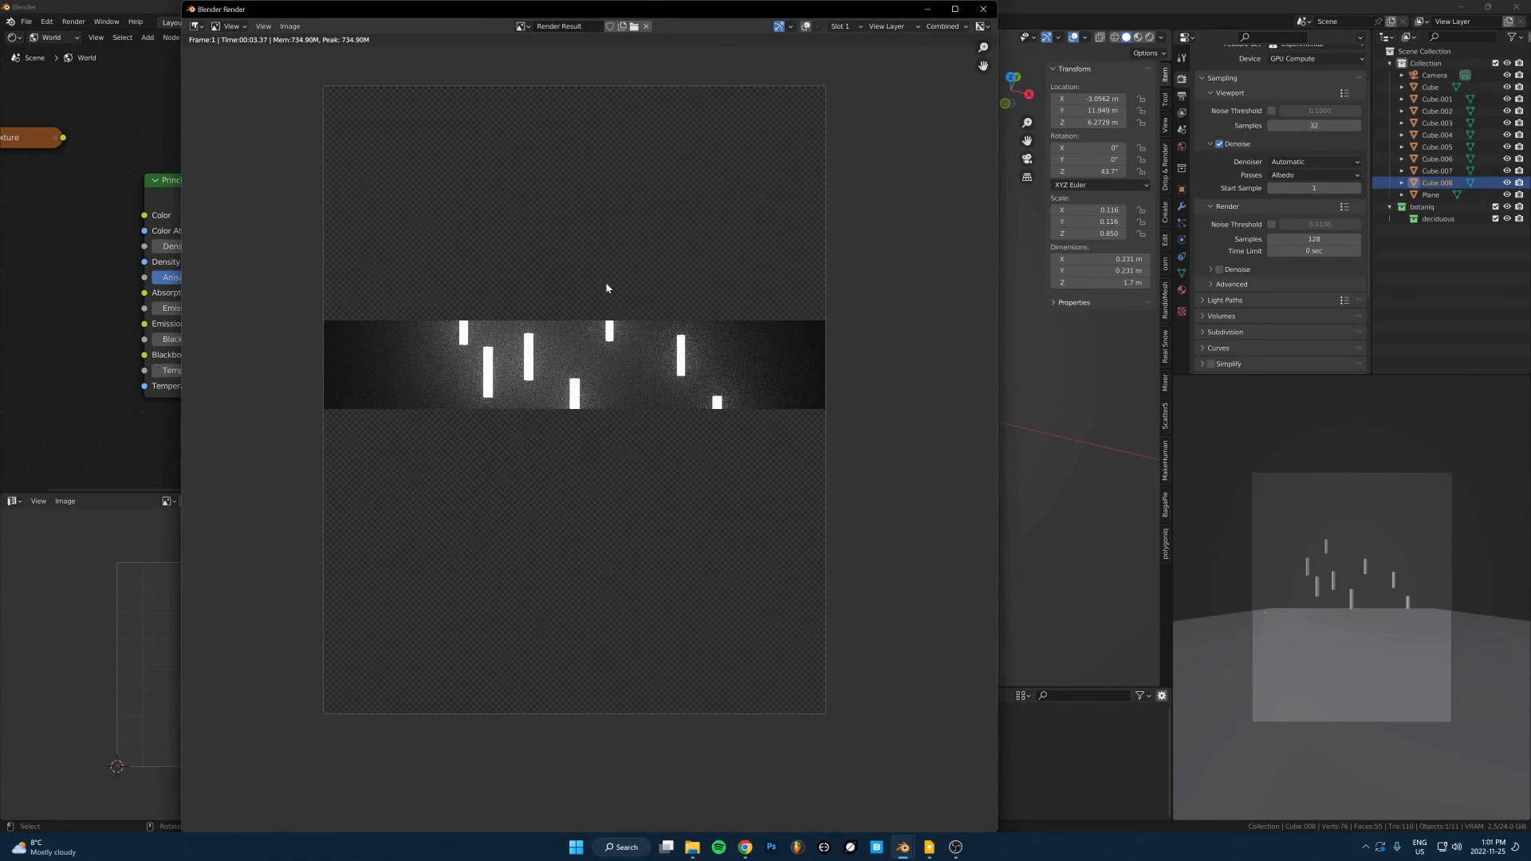
pyautogui.click(983, 8)
# - Return the camera view to rendered shading and expand the render region over the full camera frame
pyautogui.press('z')
pyautogui.click(1393, 520)
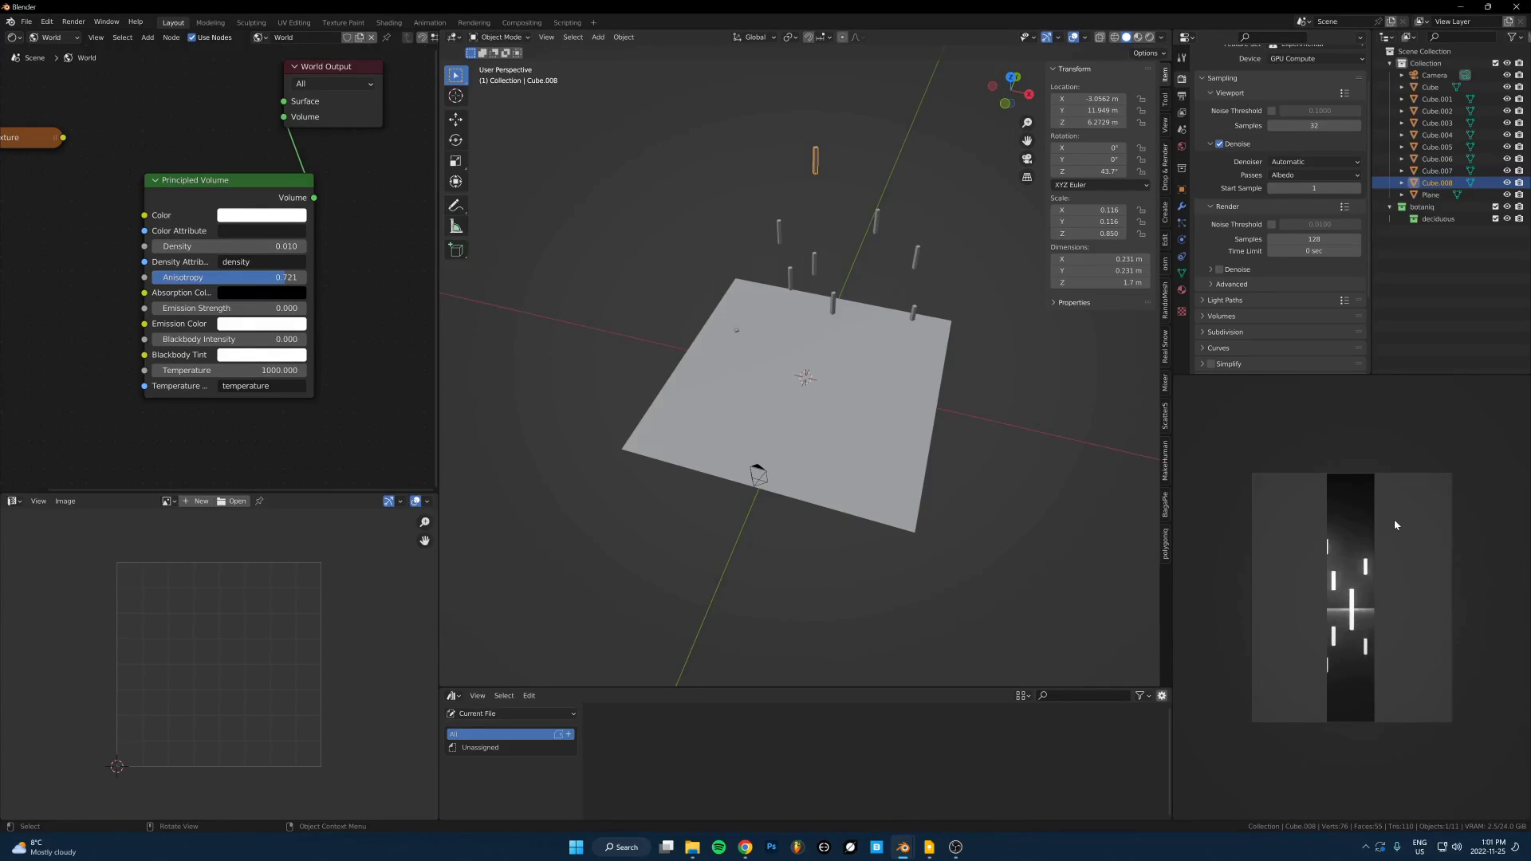
pyautogui.scroll(-2, 1404, 501)
pyautogui.hotkey('ctrl', 'b')
pyautogui.moveTo(1224, 487); pyautogui.dragTo(1506, 693)
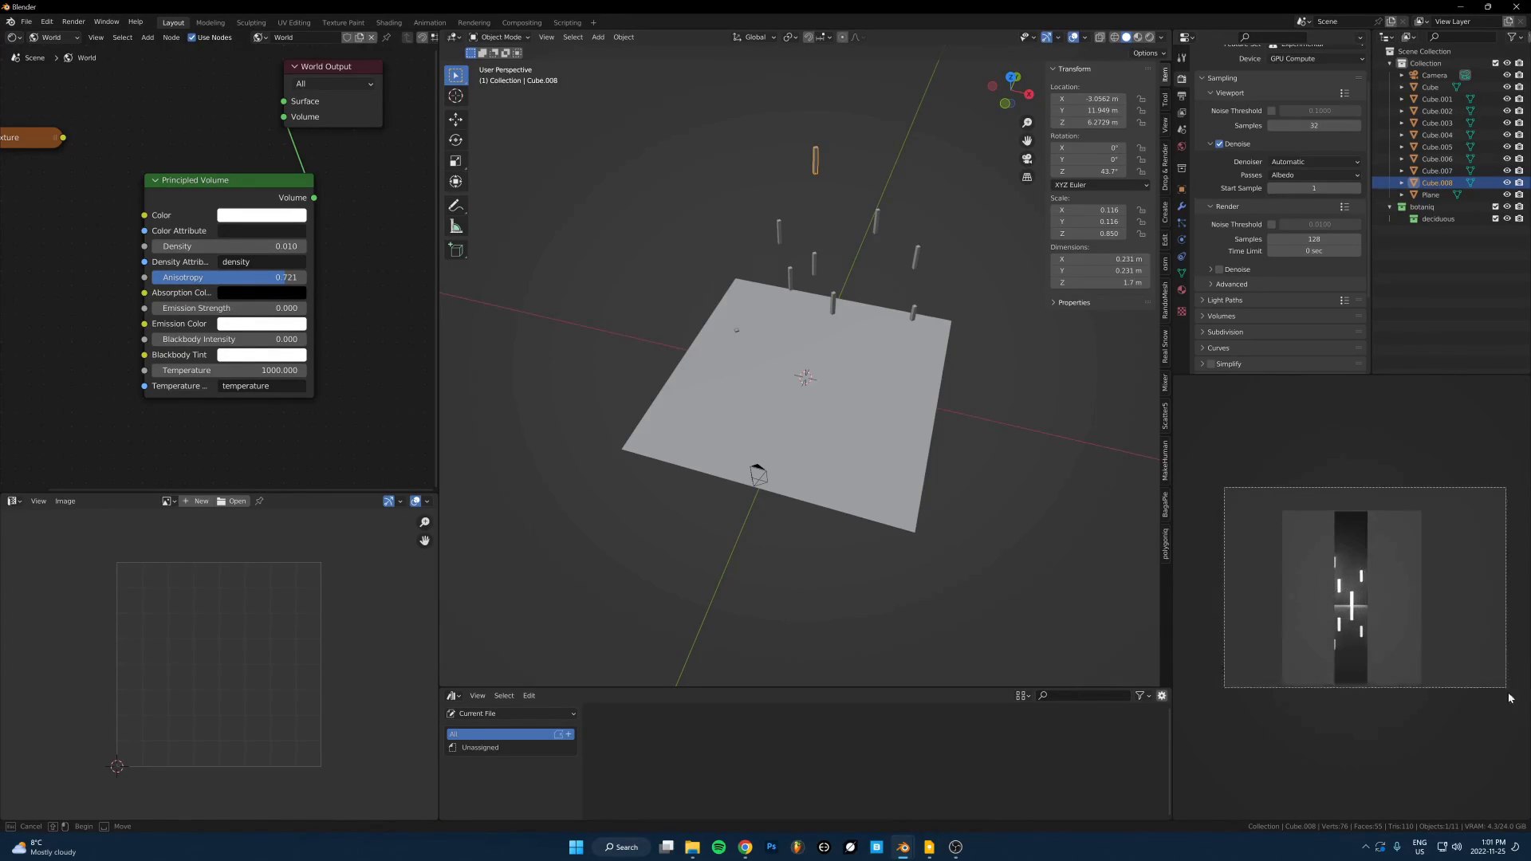
pyautogui.scroll(4, 1355, 598)
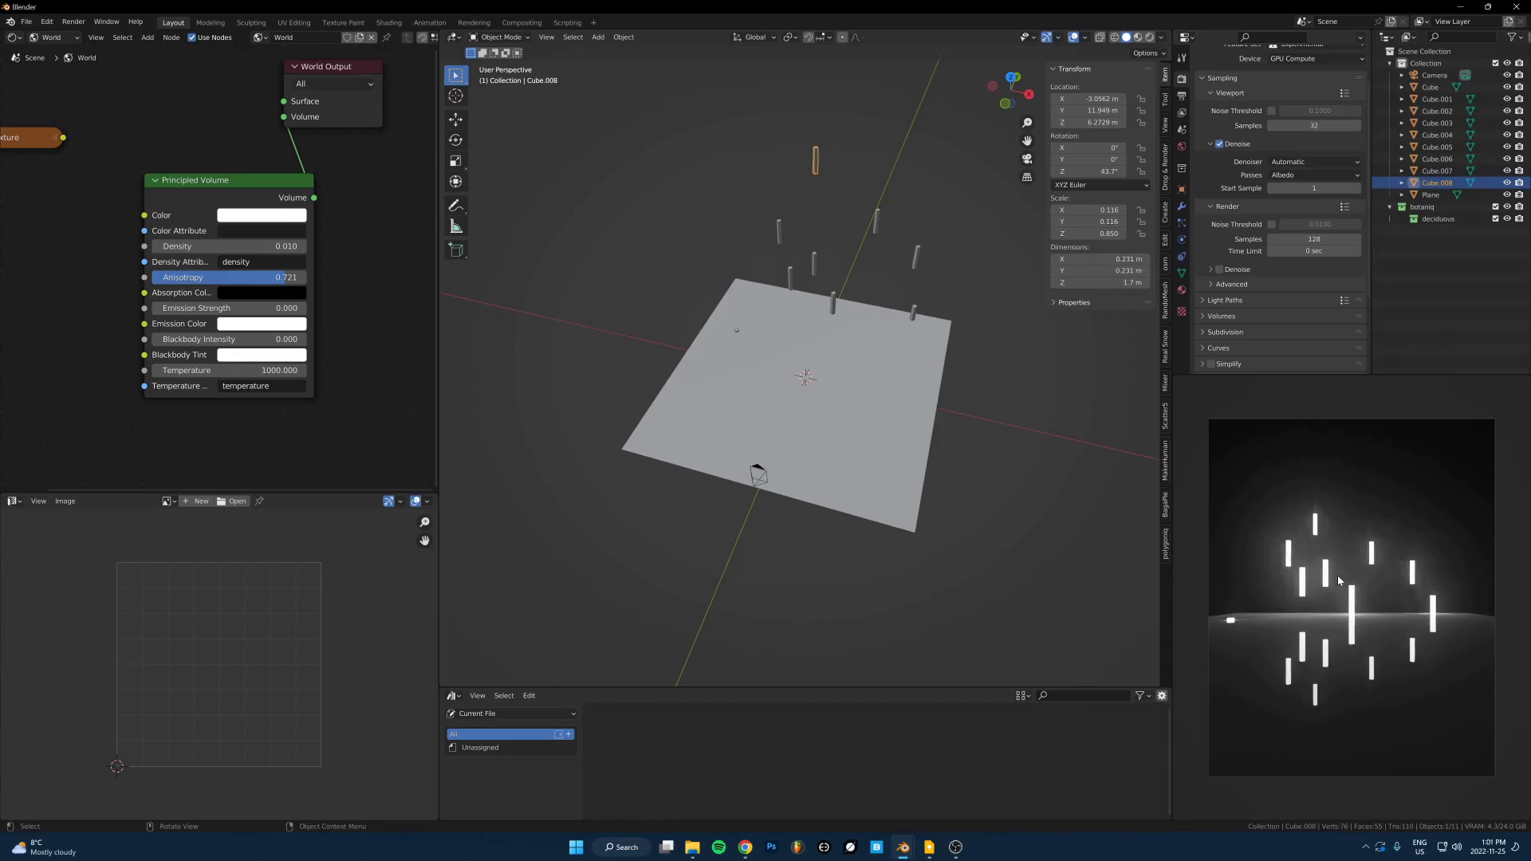
# - Review the rendering tips in the Google Keep note, highlight "watch my timelapse" and return to Blender
pyautogui.click(956, 849)
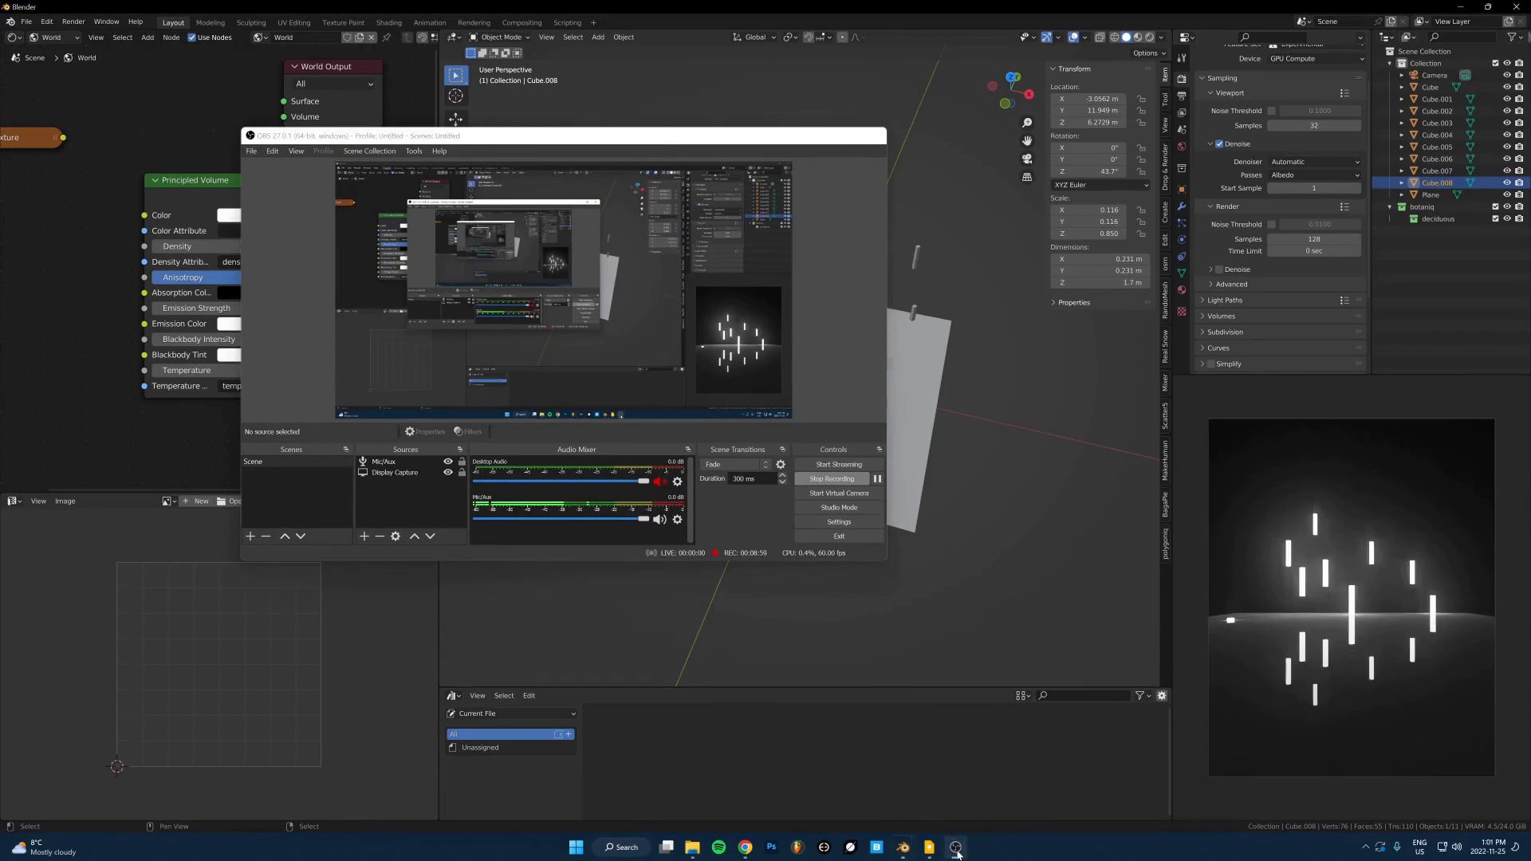
pyautogui.click(956, 848)
pyautogui.click(929, 847)
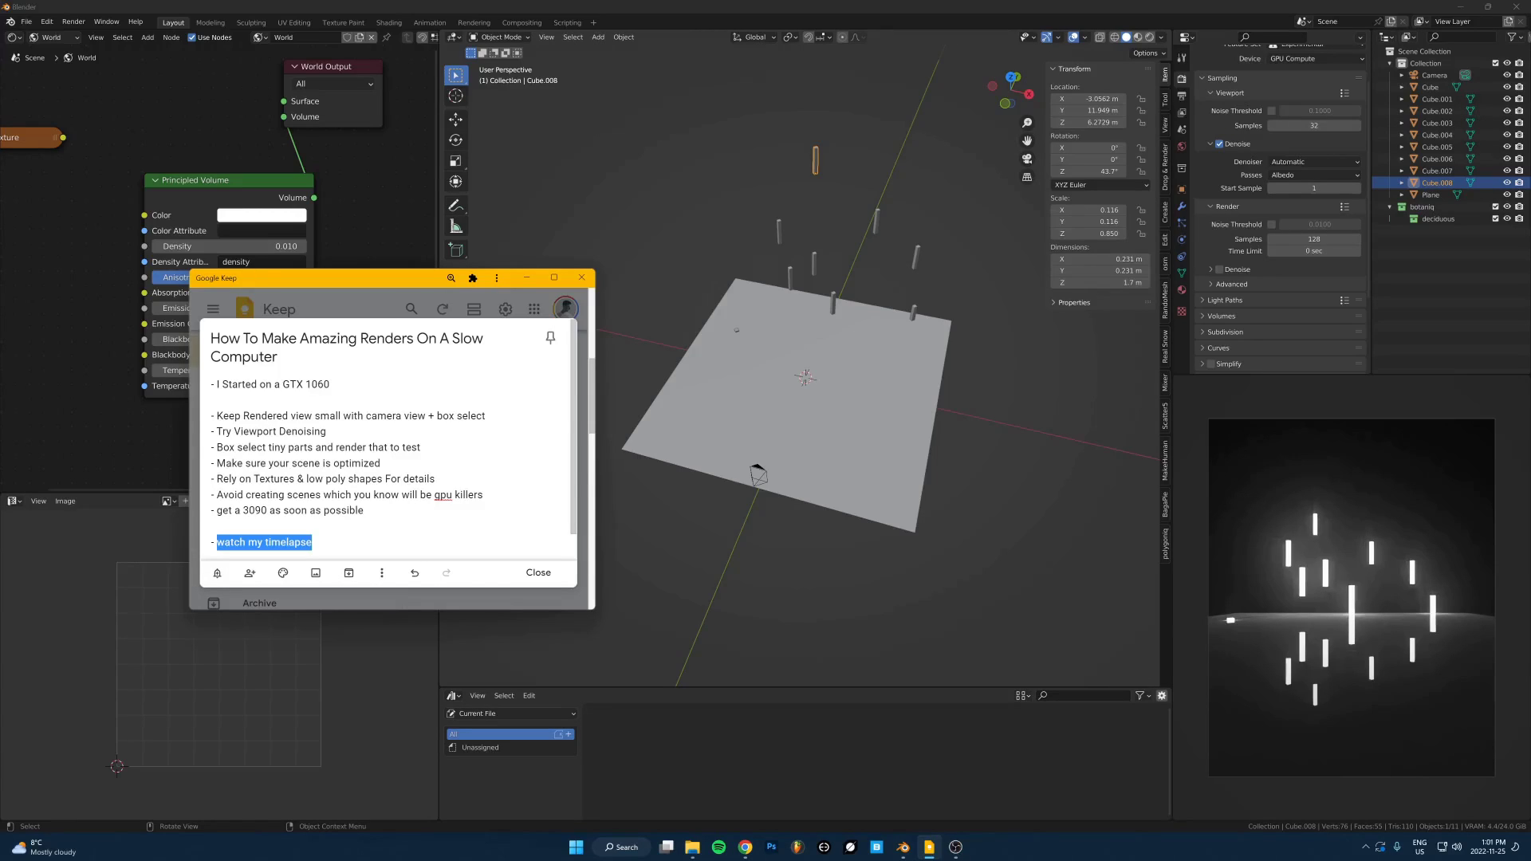
pyautogui.click(745, 156)
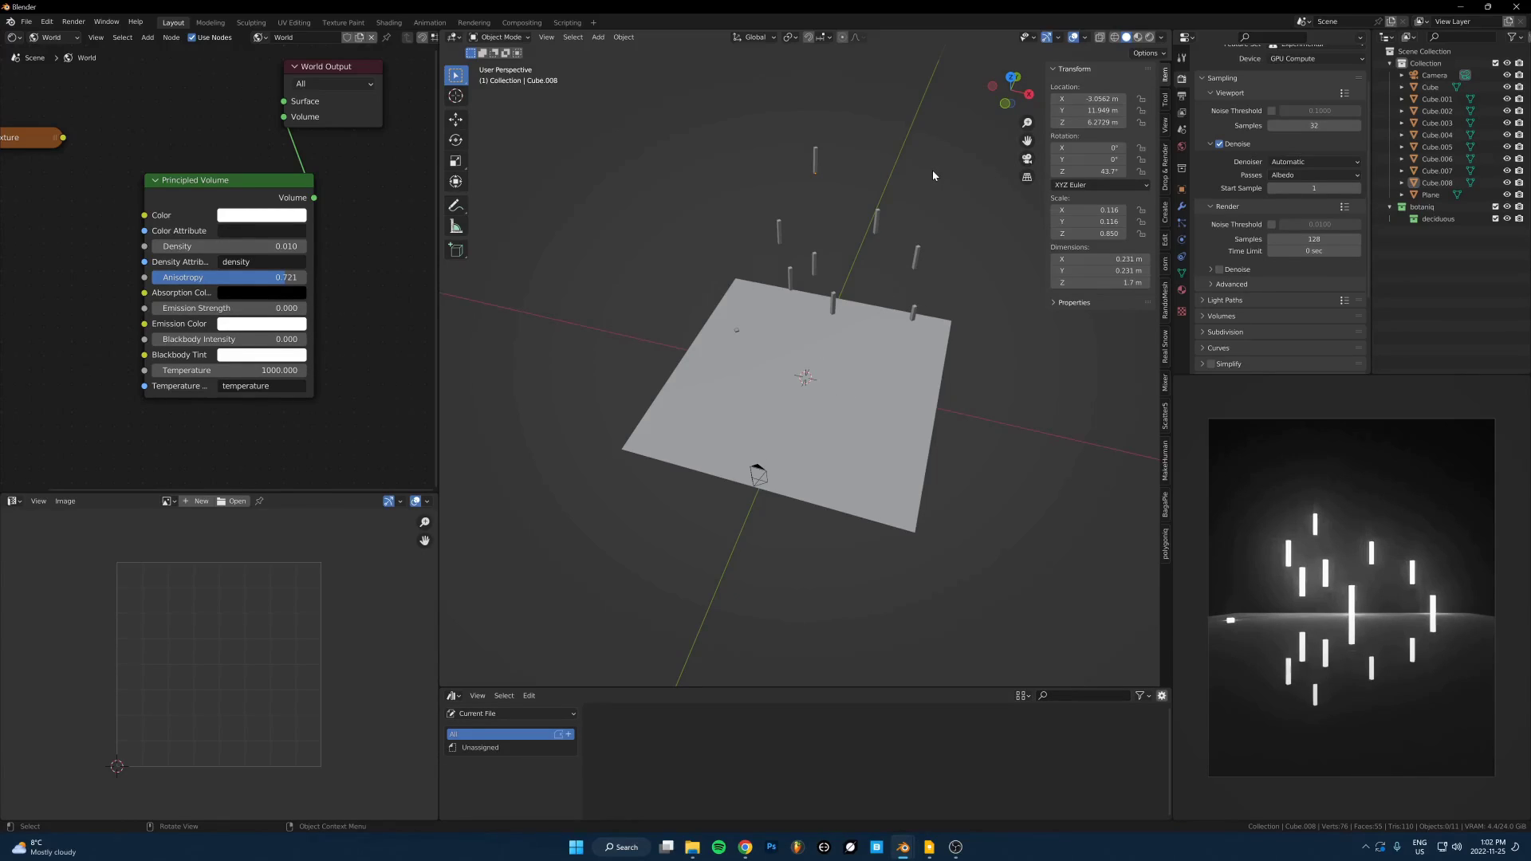
pyautogui.hotkey('alt', 'Tab')
pyautogui.click(840, 5)
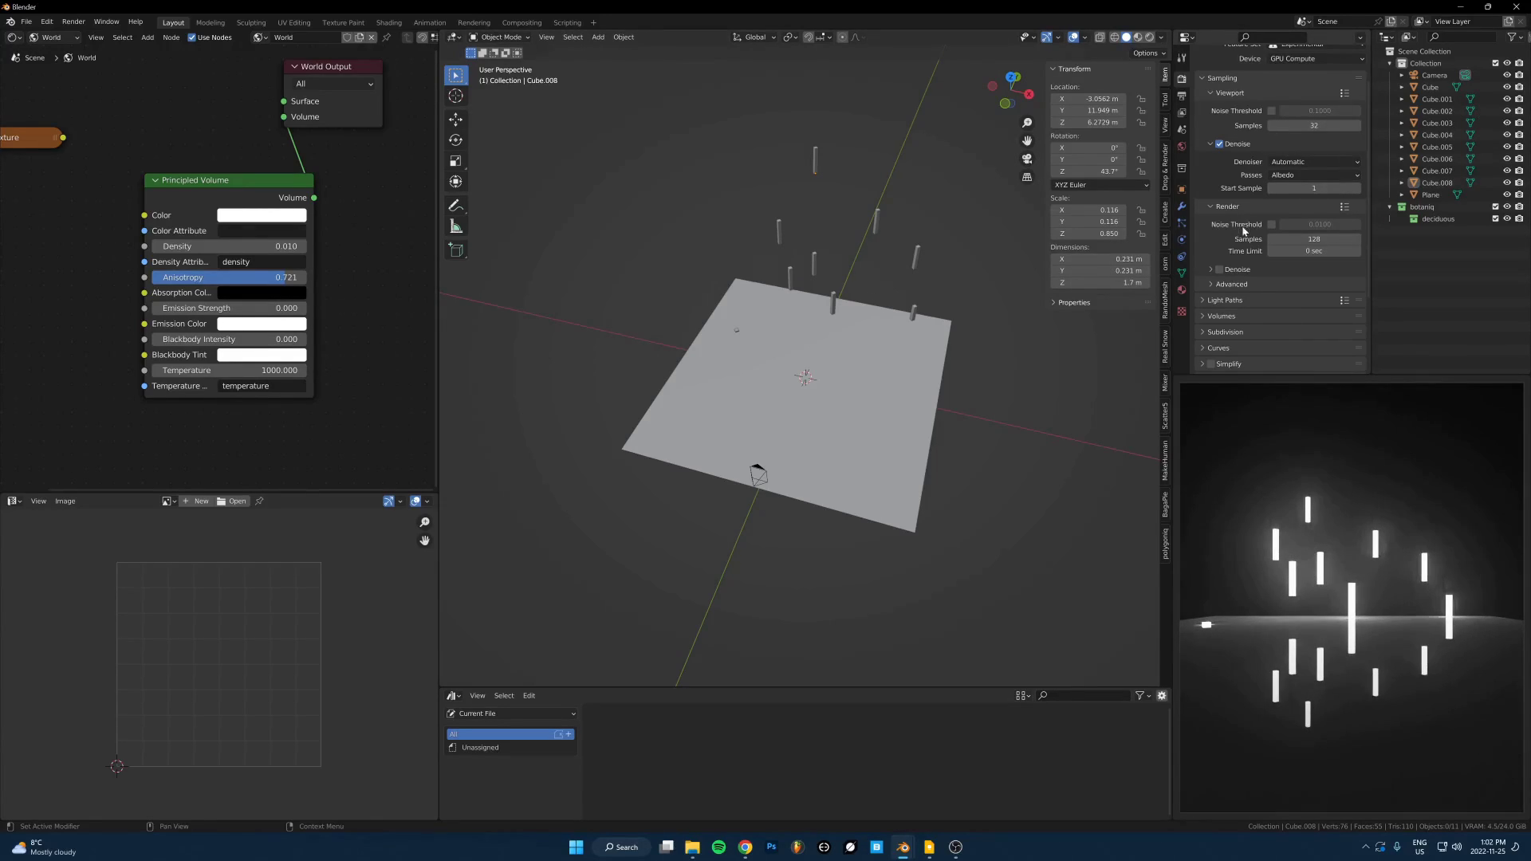
# - Look through the Cycles render settings and inspect the central pillar and the ground plane in the viewport
pyautogui.scroll(2, 1210, 276)
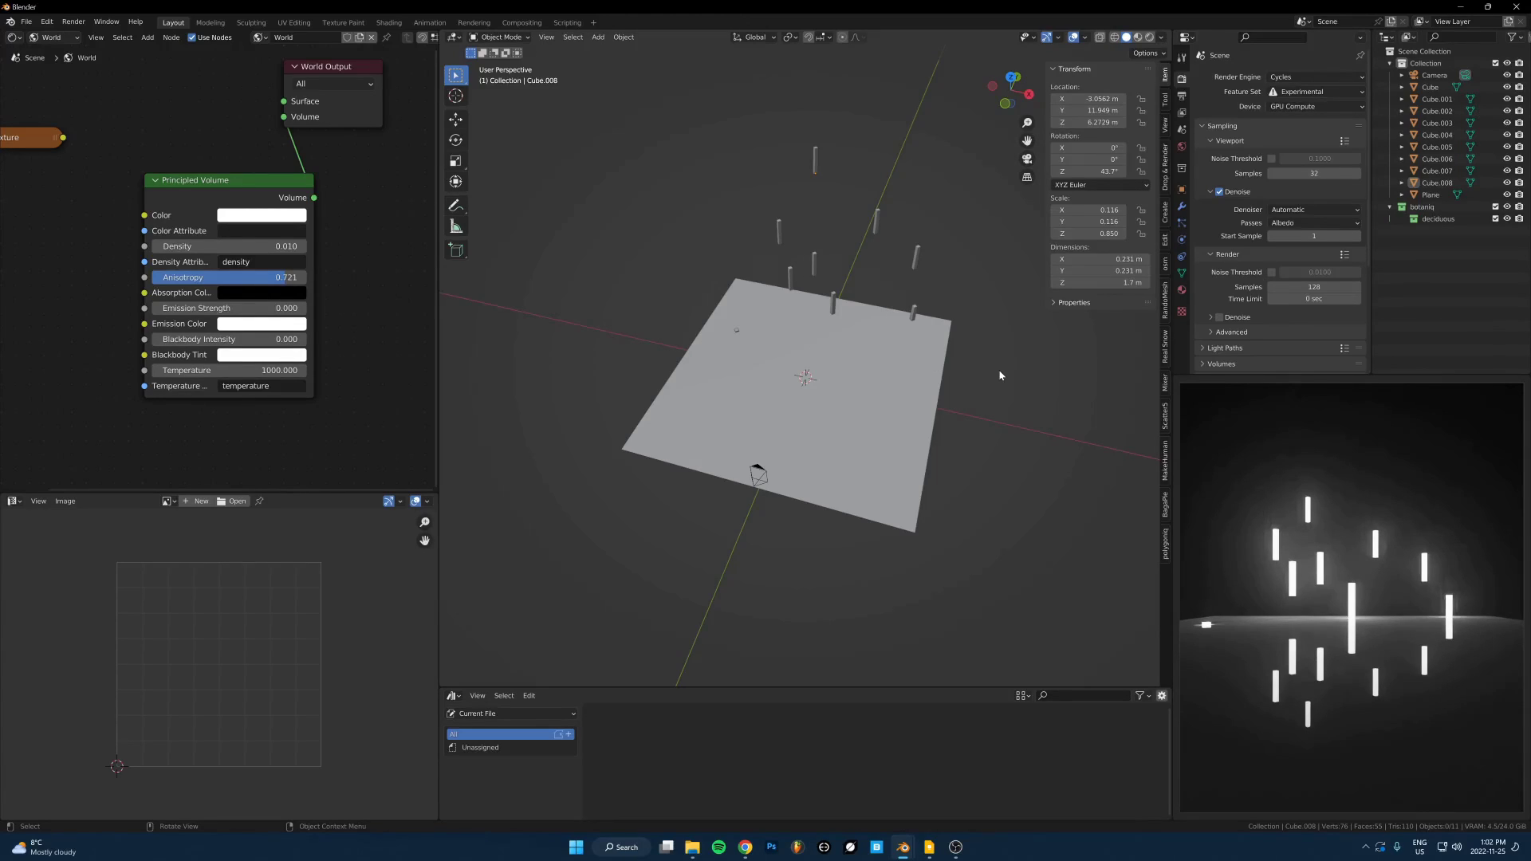
pyautogui.moveTo(1000, 375); pyautogui.dragTo(873, 328, button='middle')
pyautogui.click(869, 331)
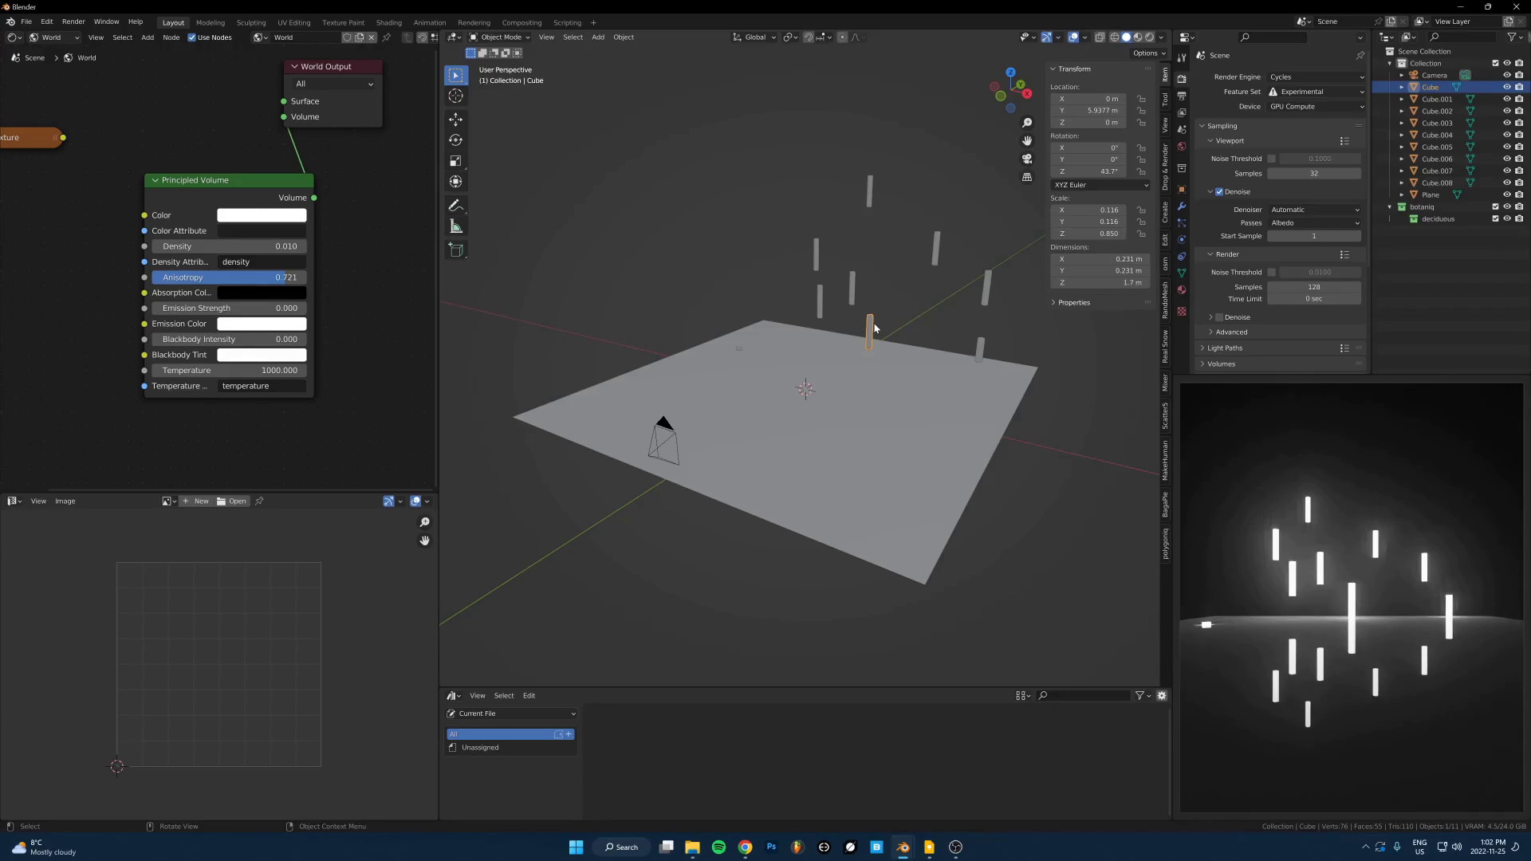
pyautogui.click(914, 326)
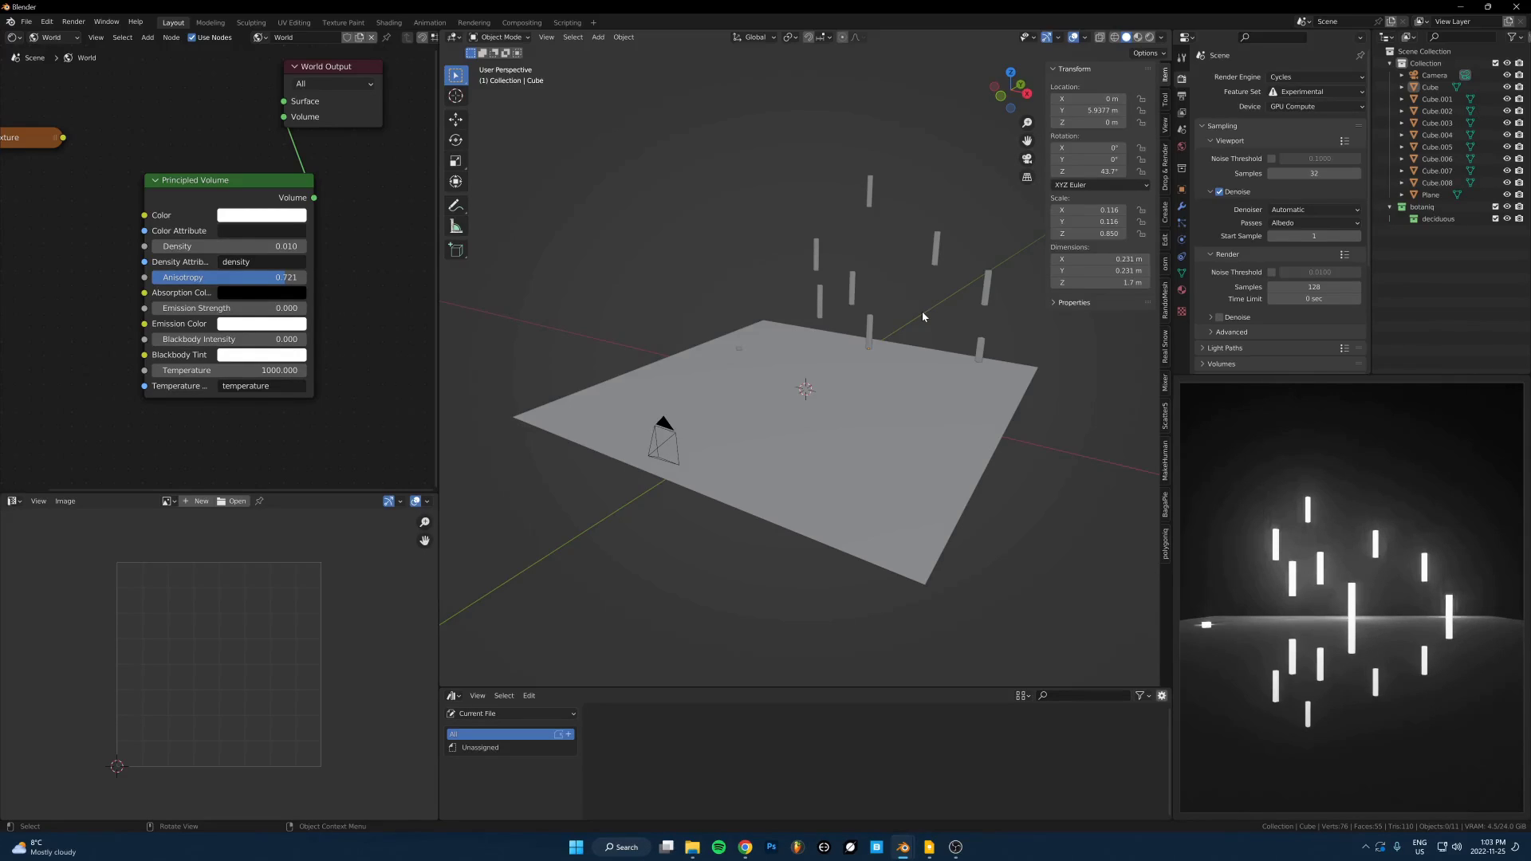
pyautogui.scroll(-3, 1215, 240)
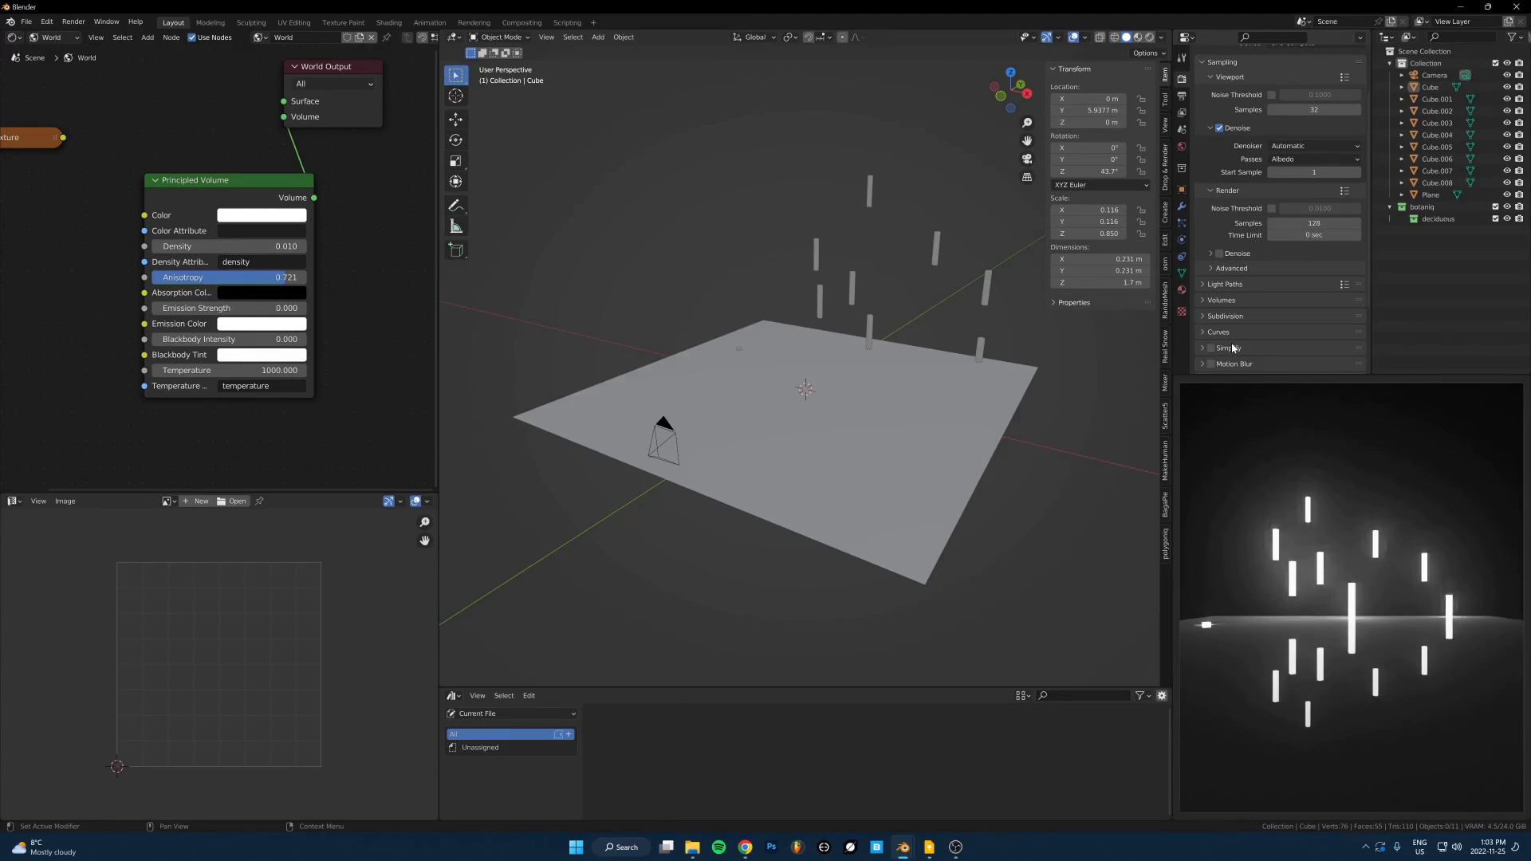
pyautogui.click(930, 390)
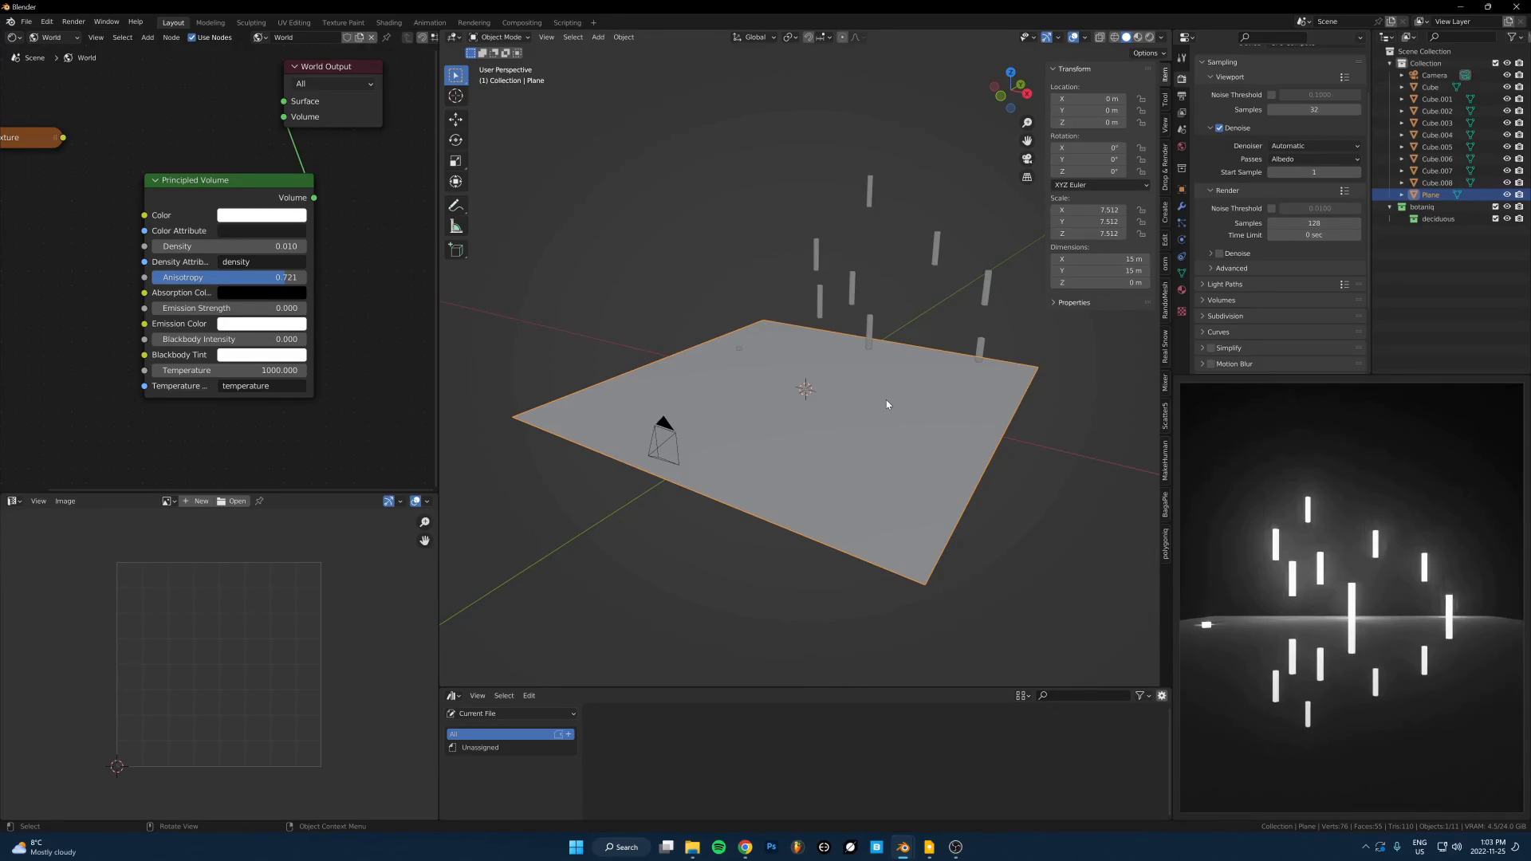
# - Highlight the tip "Rely on Textures & low poly shapes For details" in the Google Keep note and return to Blender
pyautogui.click(929, 847)
pyautogui.moveTo(217, 479); pyautogui.dragTo(436, 481)
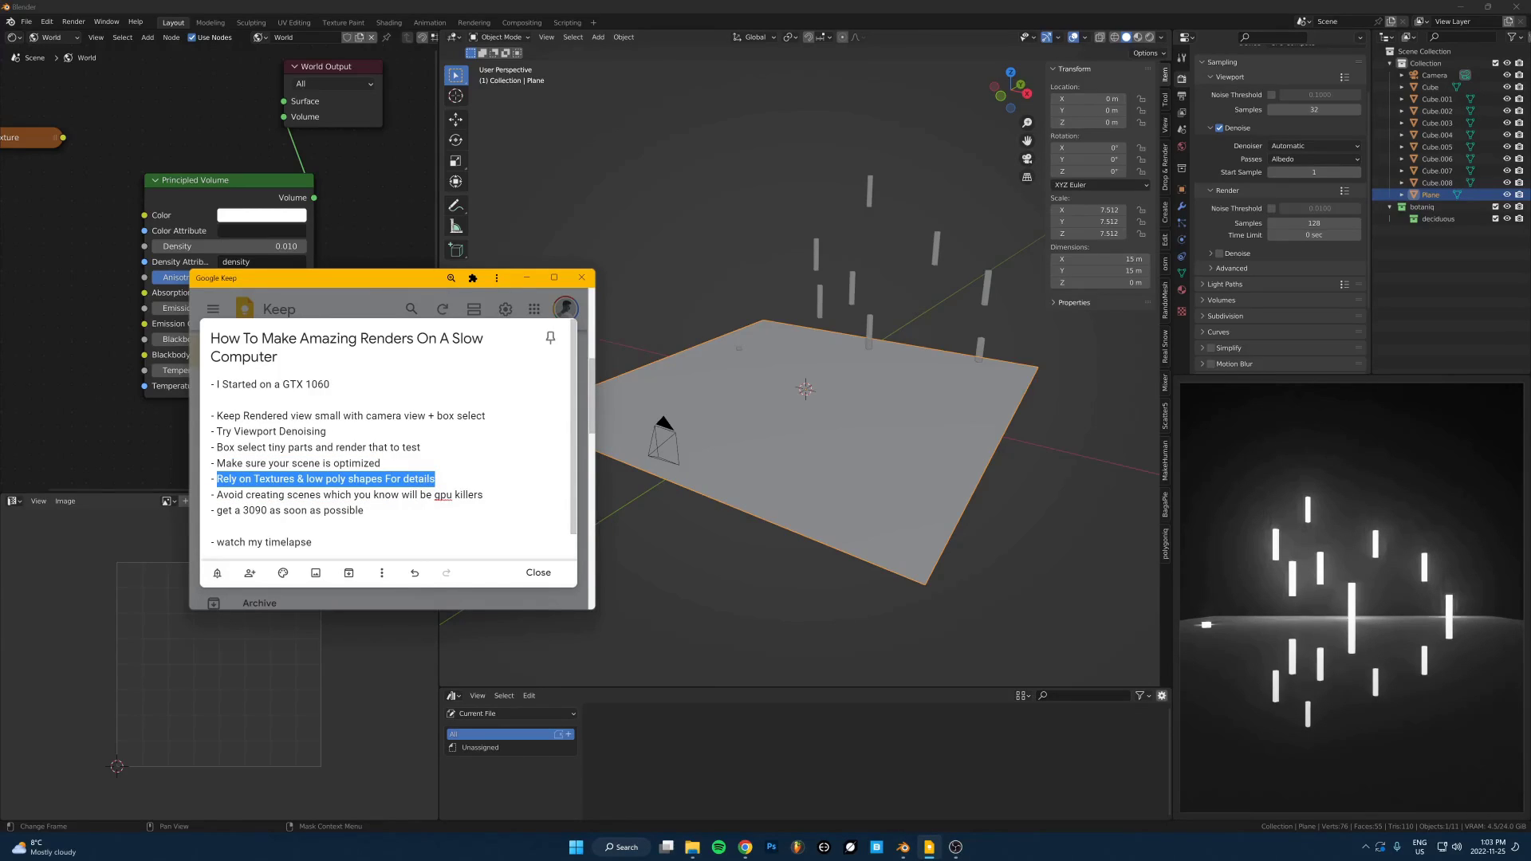
pyautogui.click(730, 5)
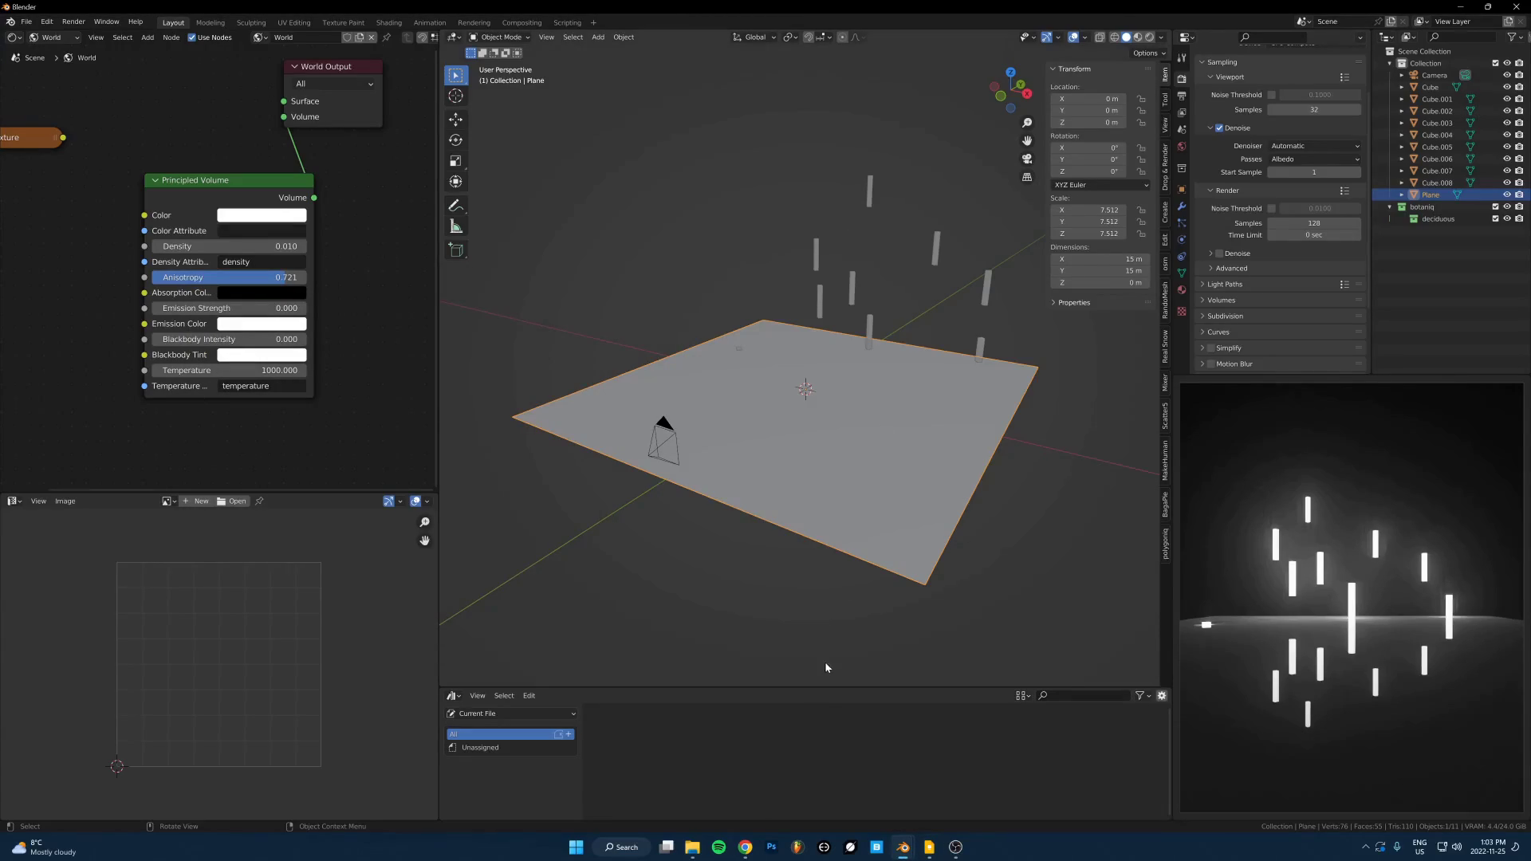
# - Find the AIMLESS artwork in the ArtStation portfolio in Chrome and open its full-size image, enlarged
pyautogui.click(746, 847)
pyautogui.scroll(-4, 688, 526)
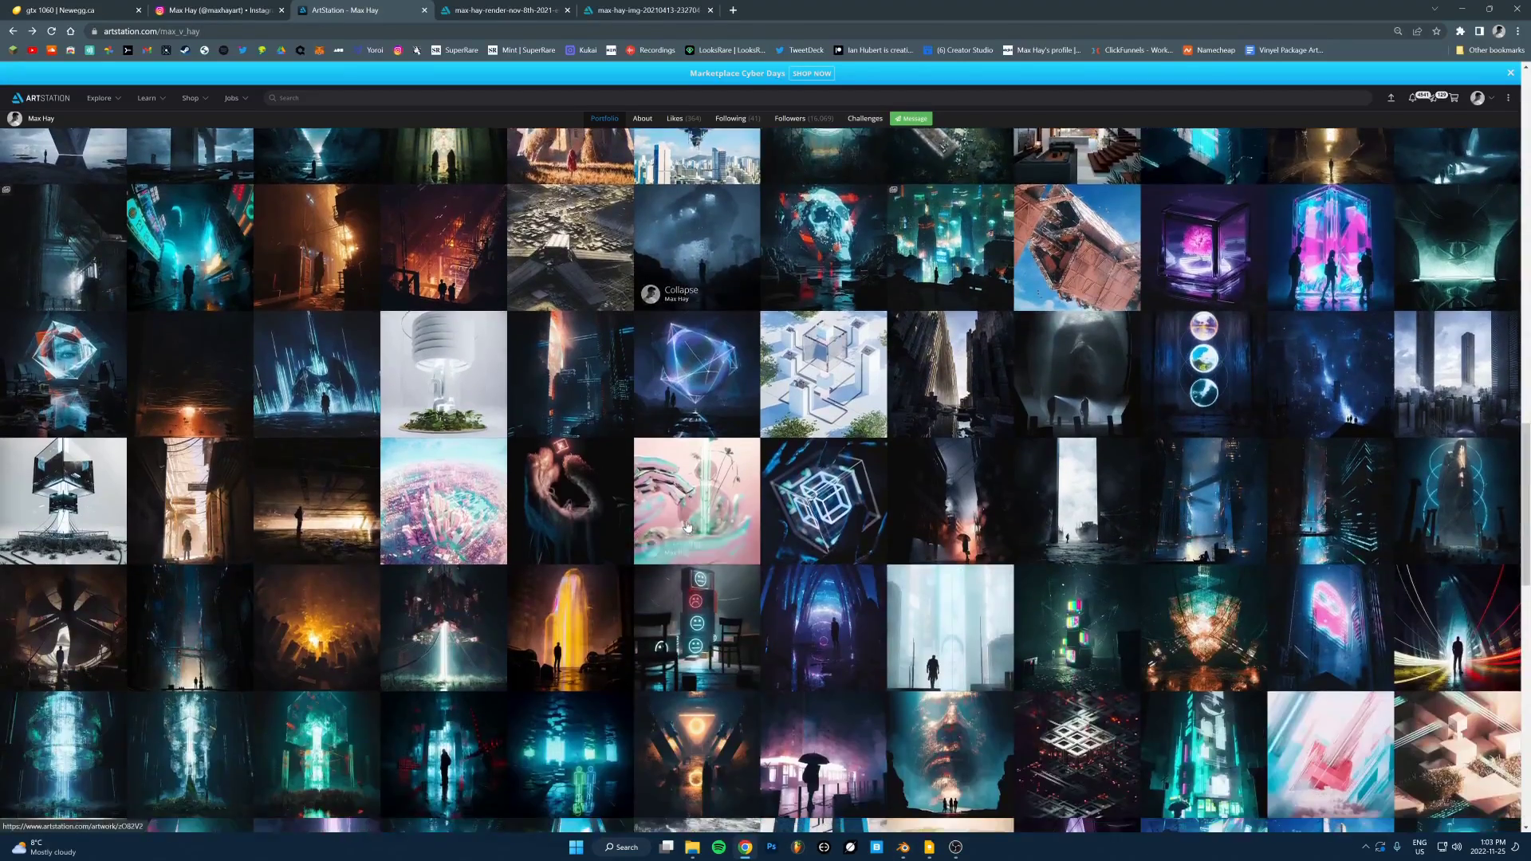
pyautogui.scroll(-3, 687, 527)
pyautogui.scroll(-3, 686, 522)
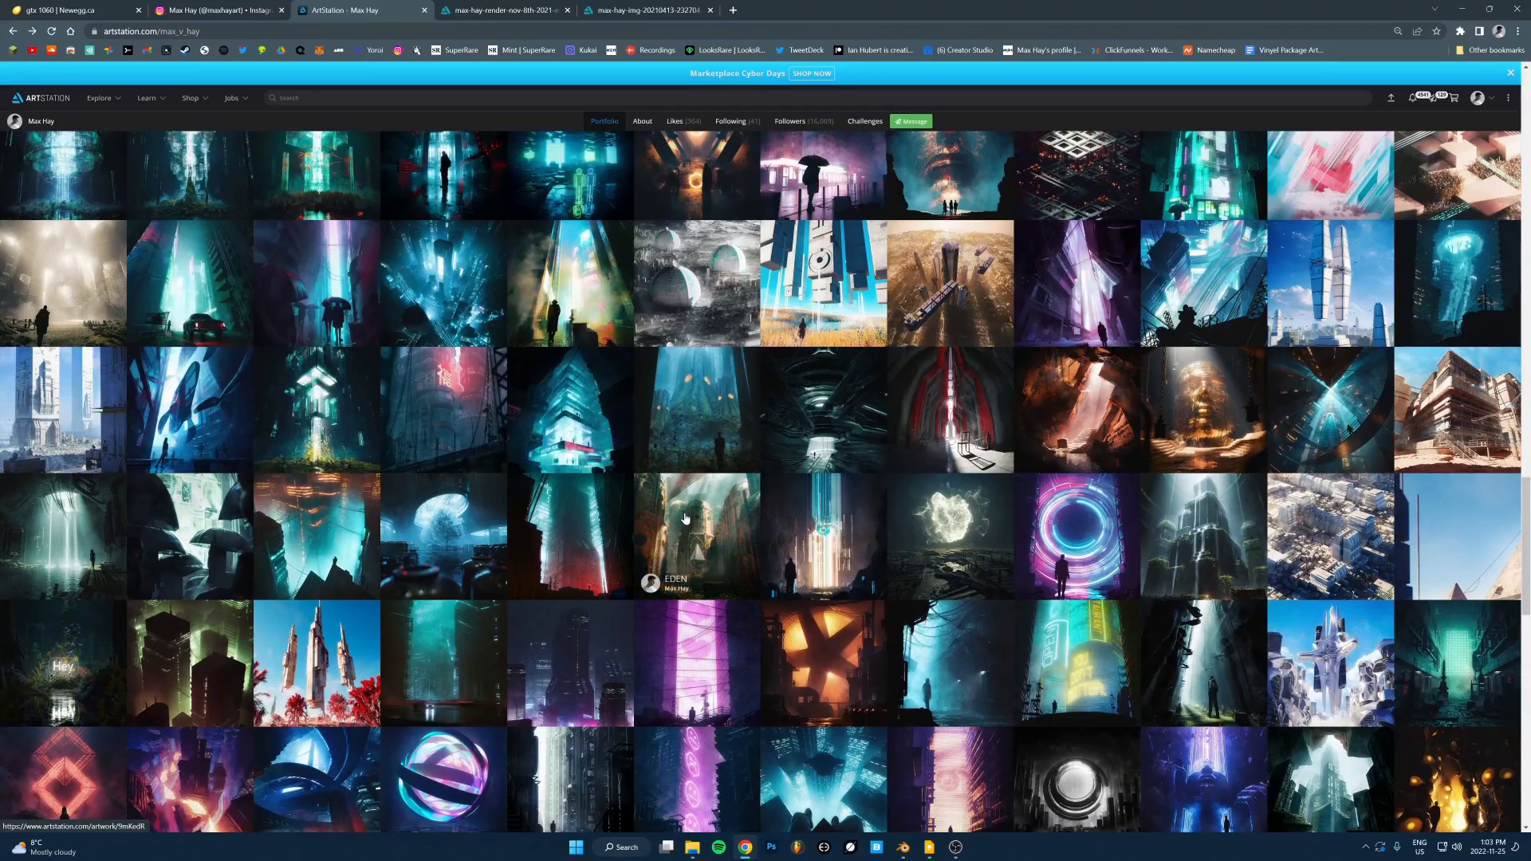
pyautogui.scroll(-3, 687, 519)
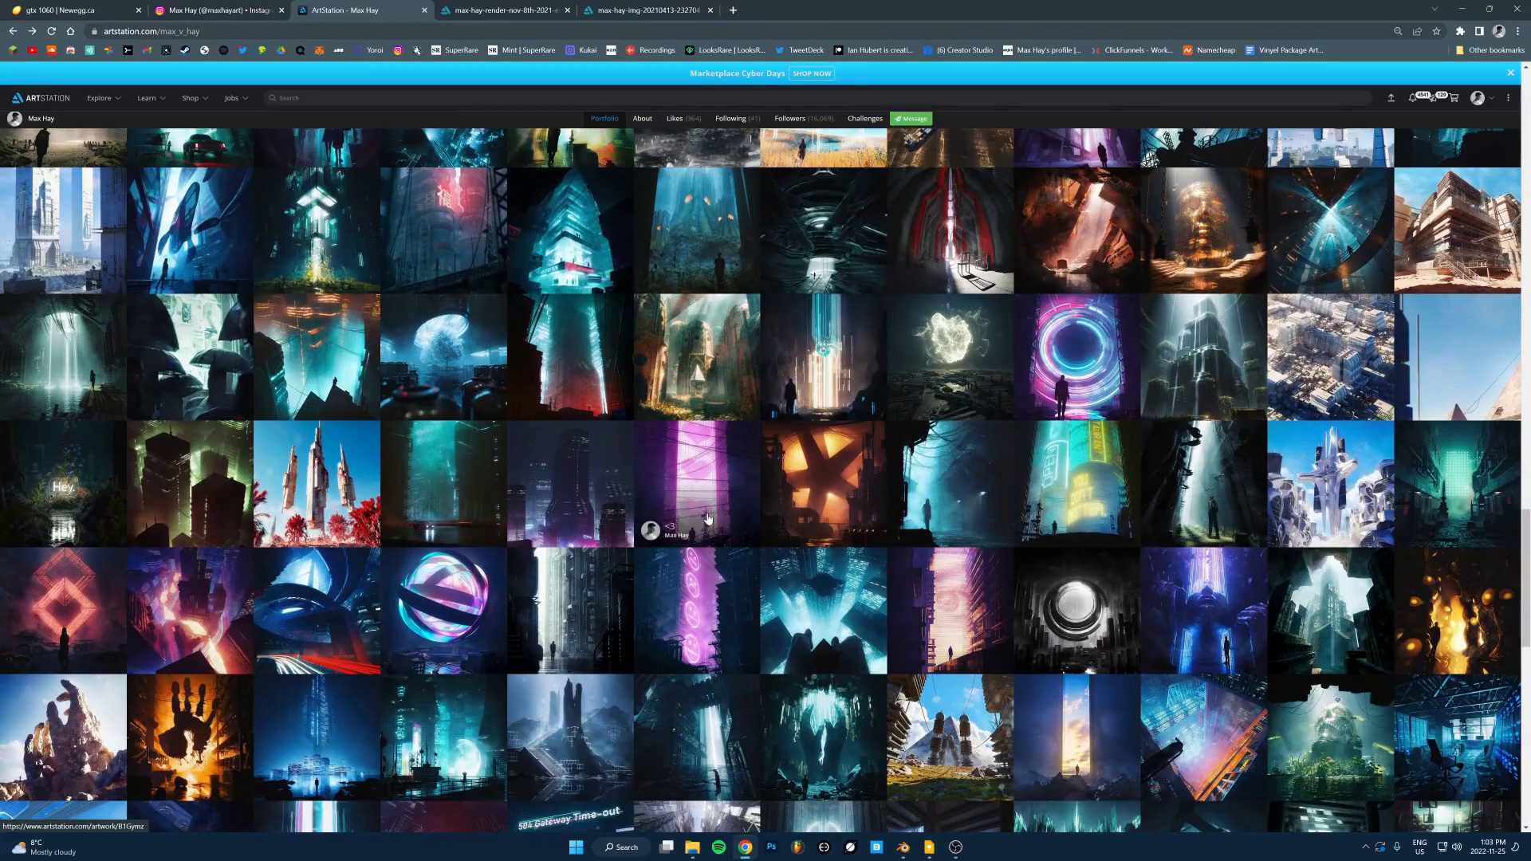
pyautogui.click(949, 510)
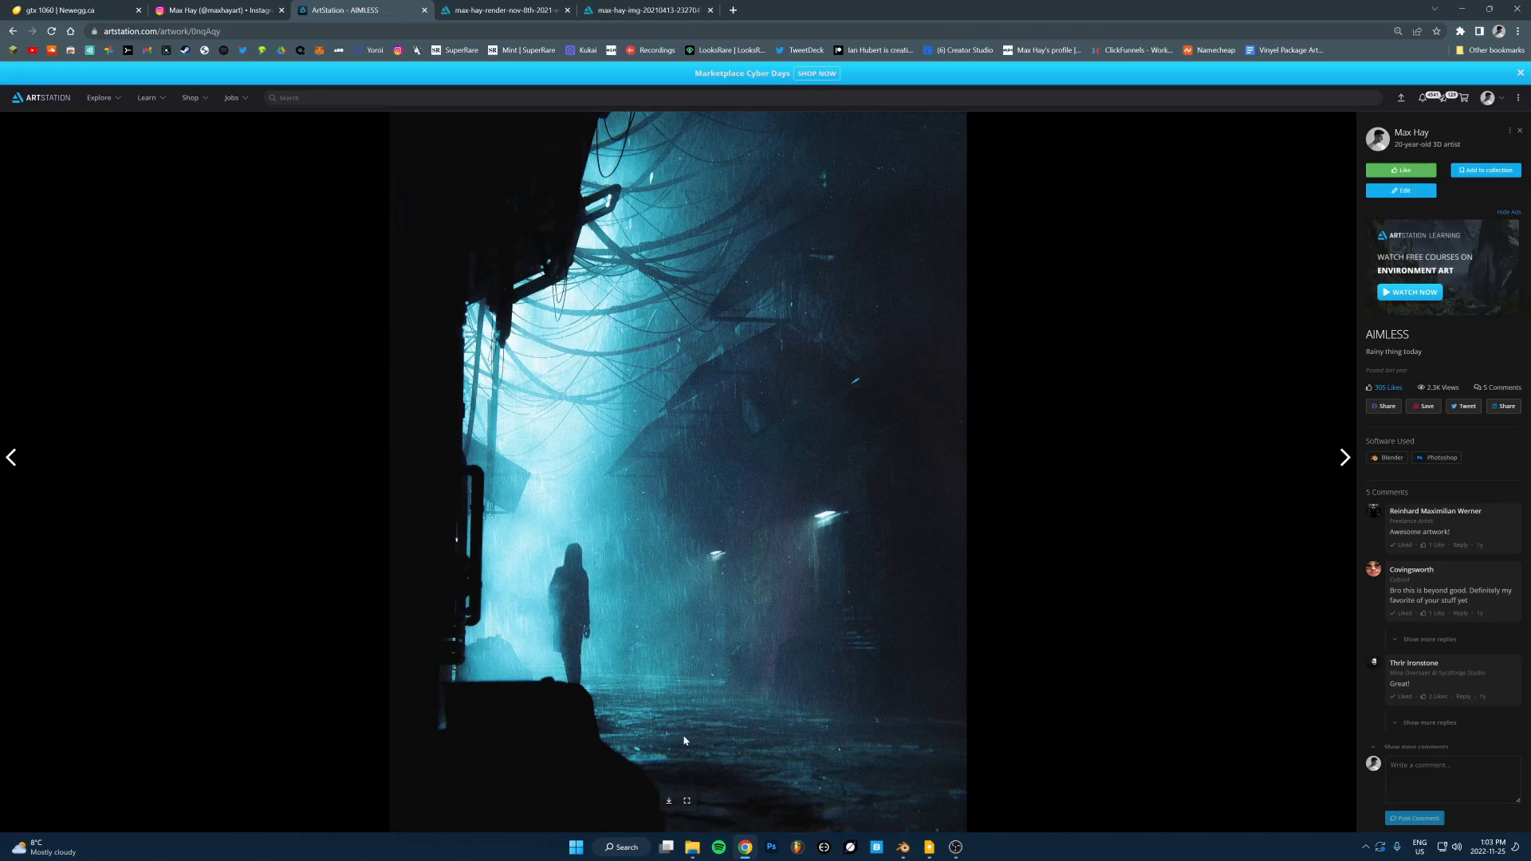
pyautogui.click(669, 800)
pyautogui.click(867, 328)
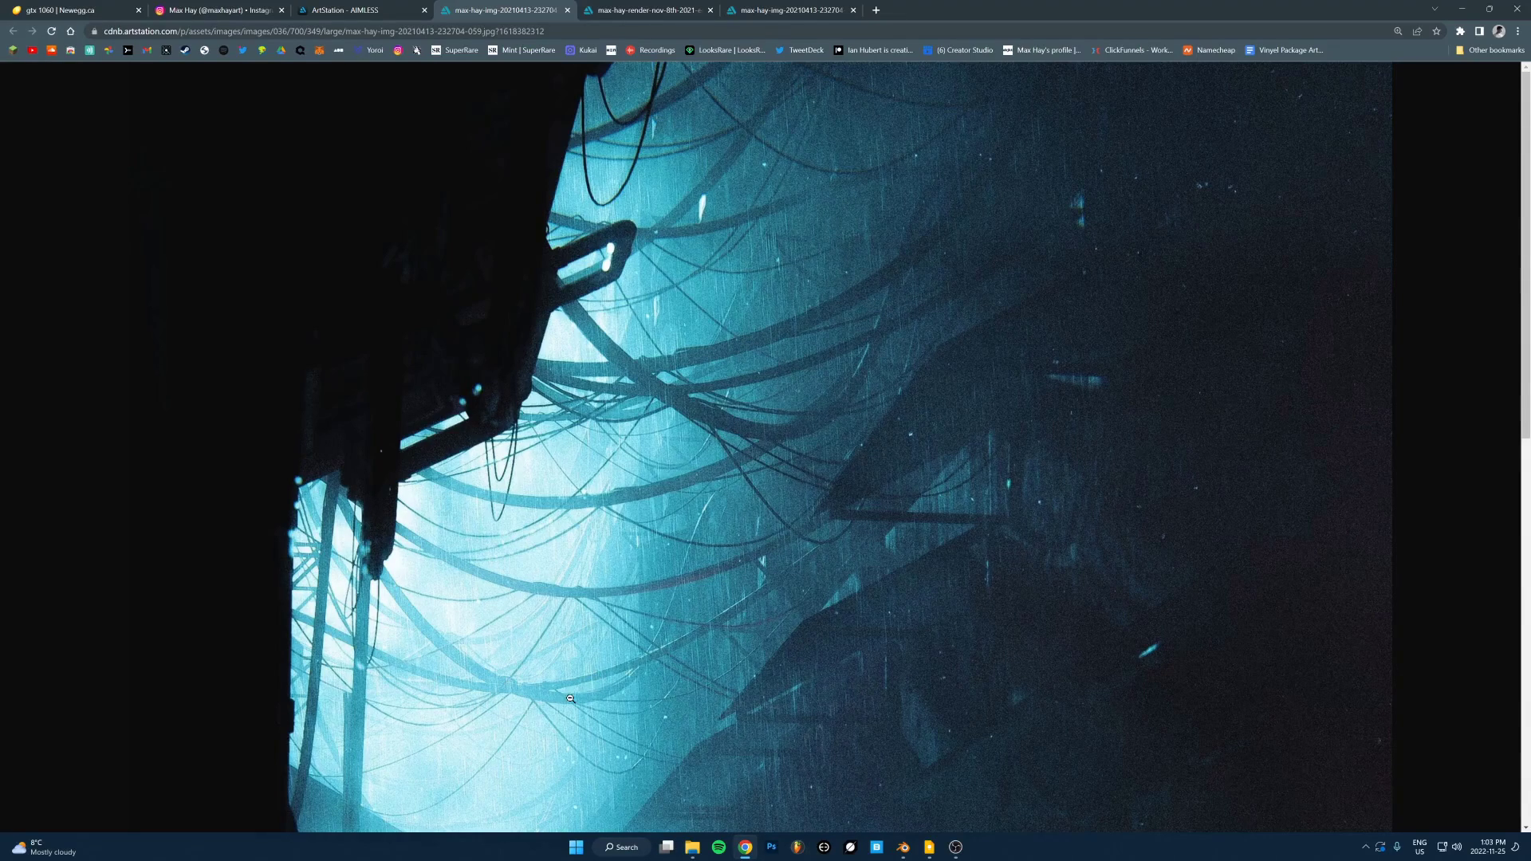
# - Examine the hanging cables, slanted roofs, silhouetted figure and wet ground in the enlarged AIMLESS image
pyautogui.scroll(-2, 706, 417)
pyautogui.scroll(-2, 706, 417)
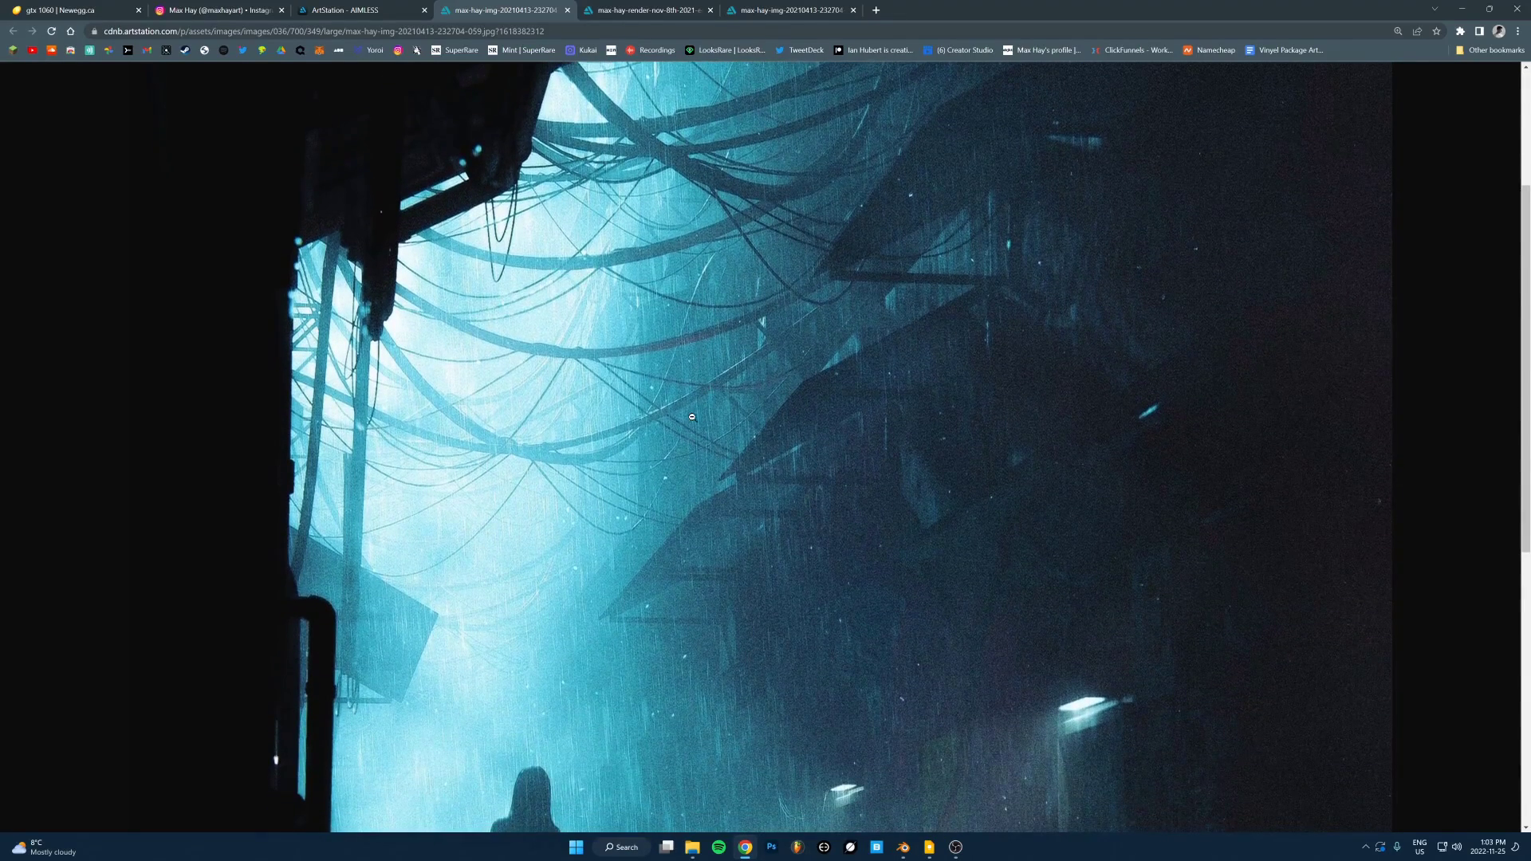
pyautogui.scroll(-1, 728, 405)
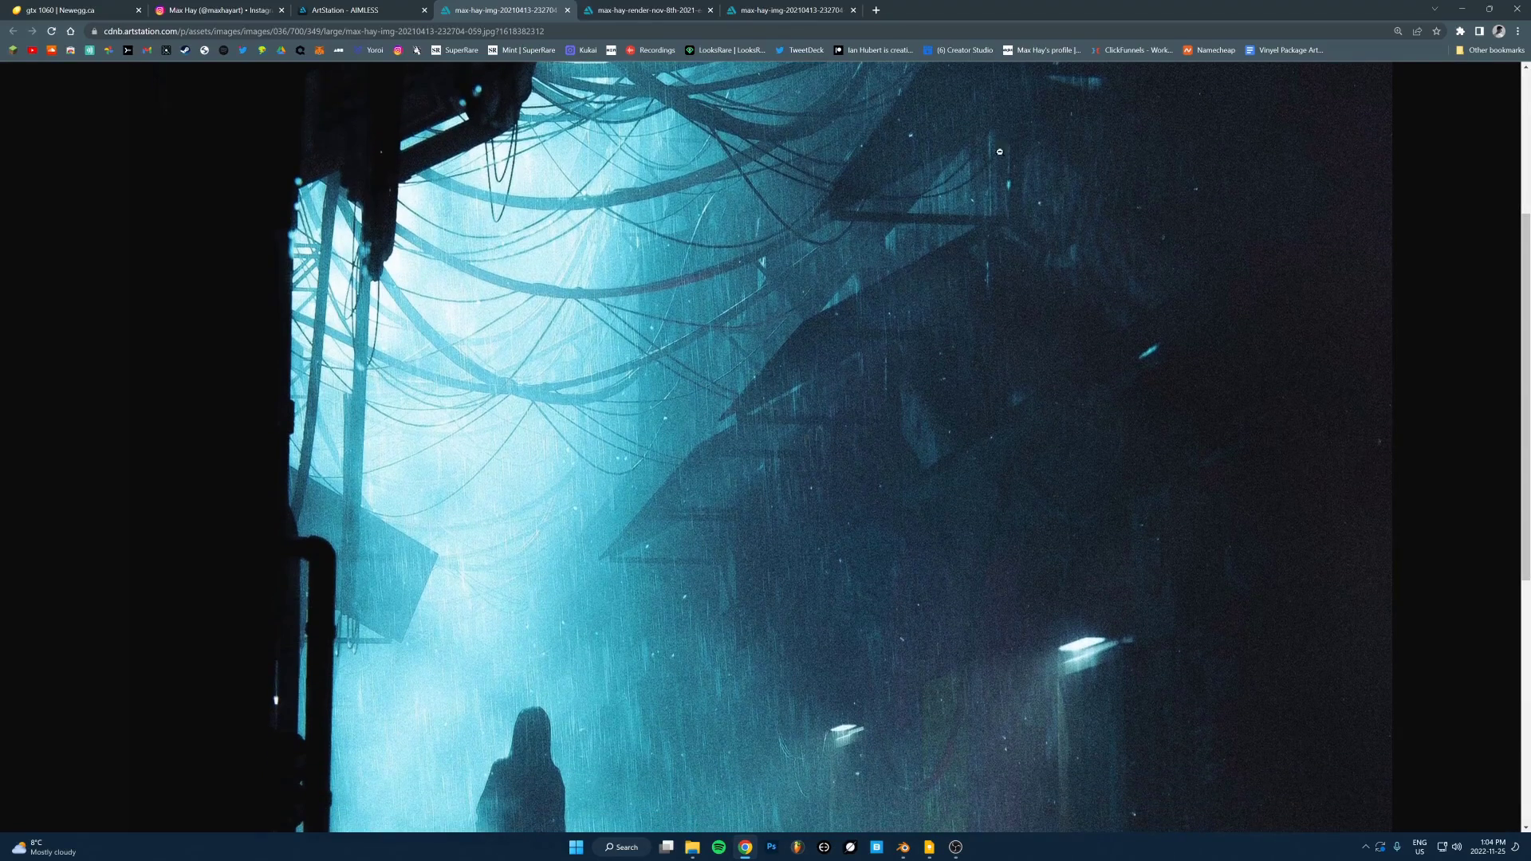
pyautogui.scroll(-2, 577, 525)
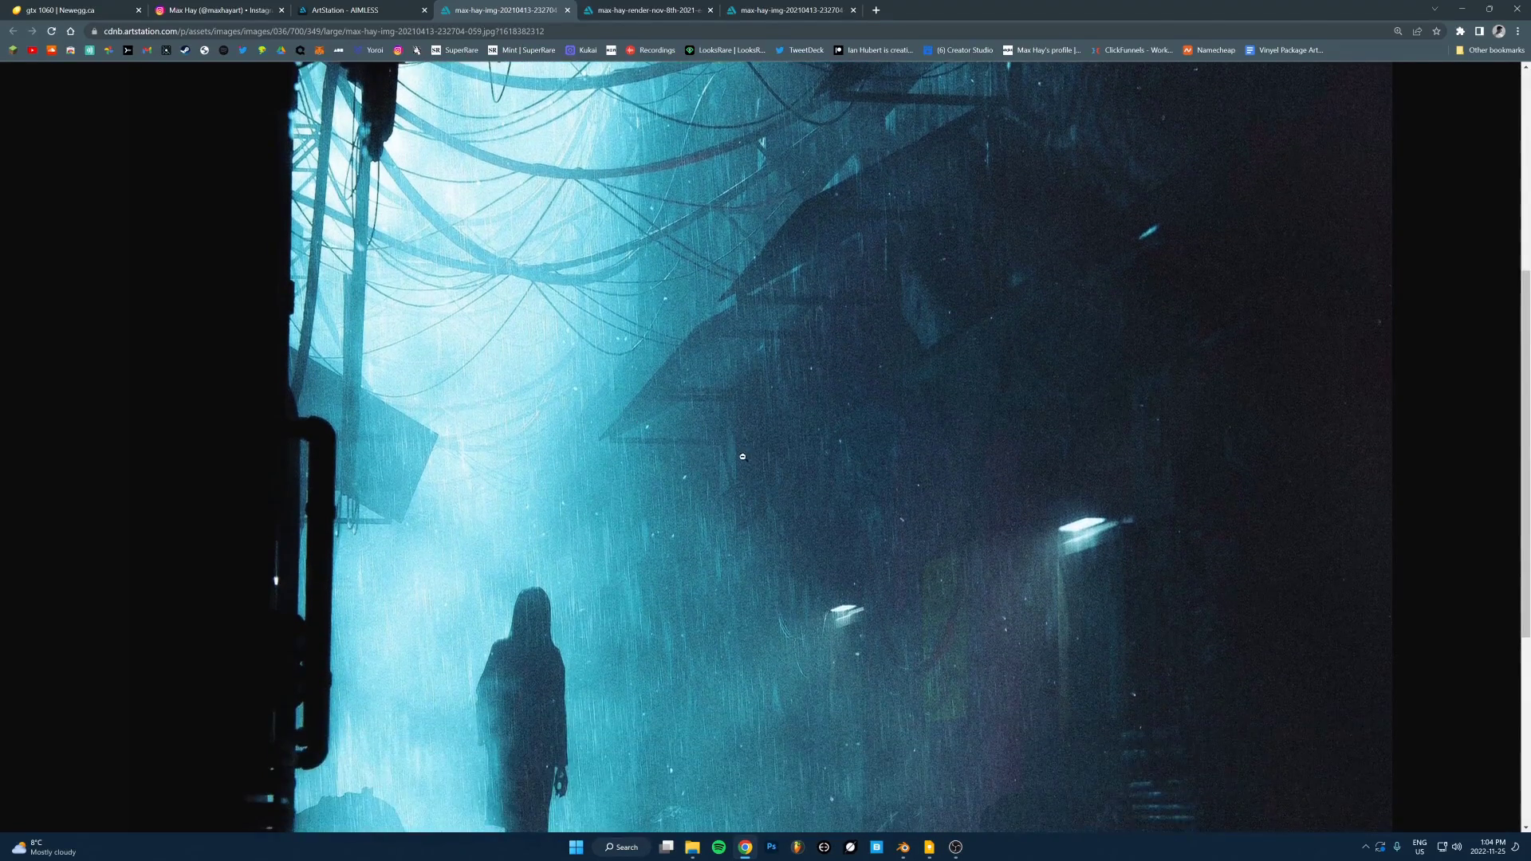
pyautogui.scroll(3, 770, 462)
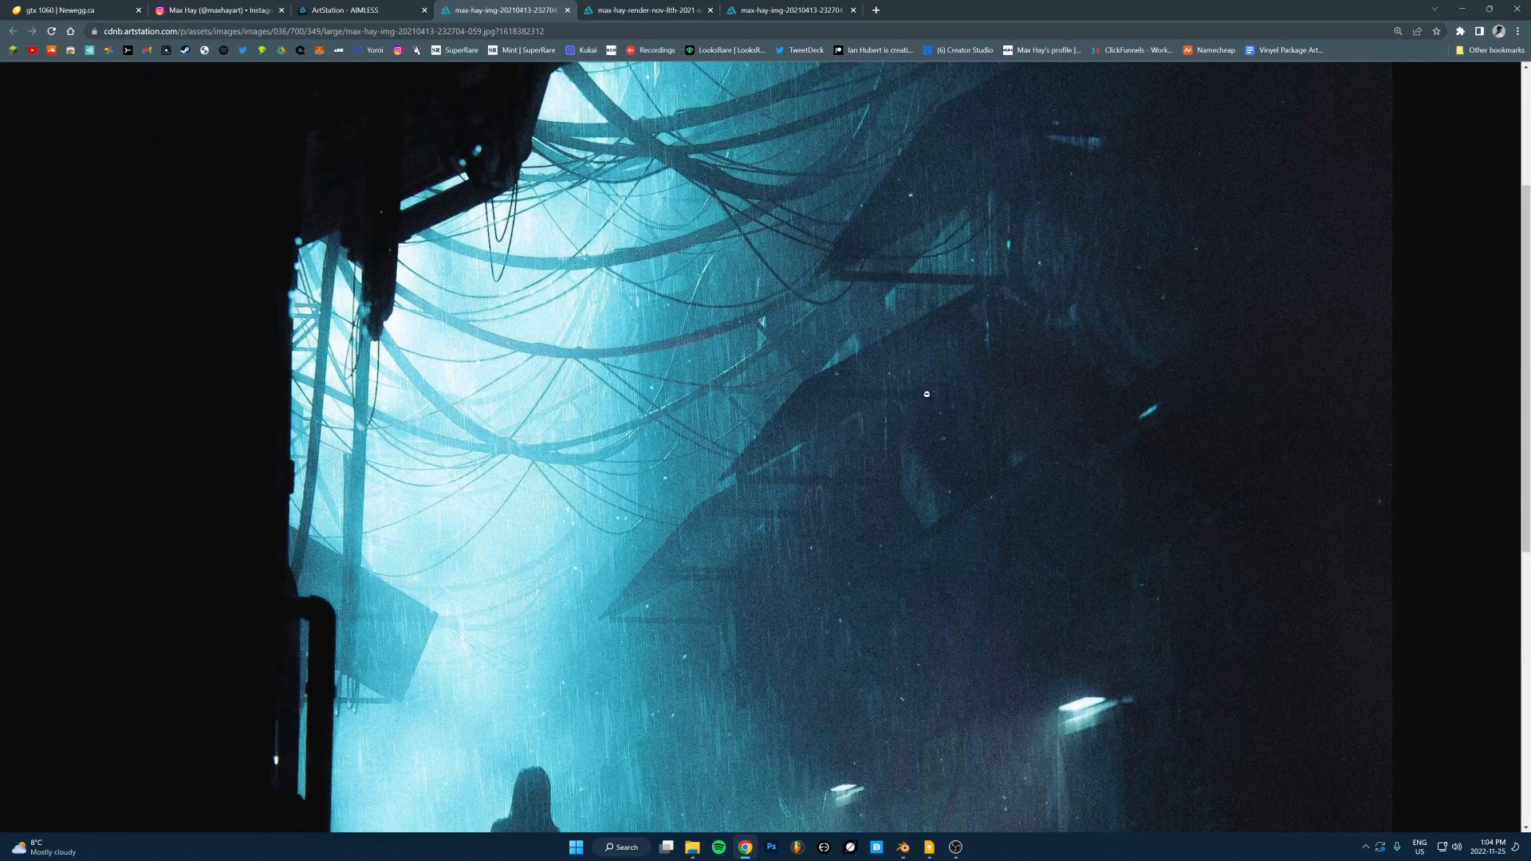
pyautogui.scroll(-4, 927, 394)
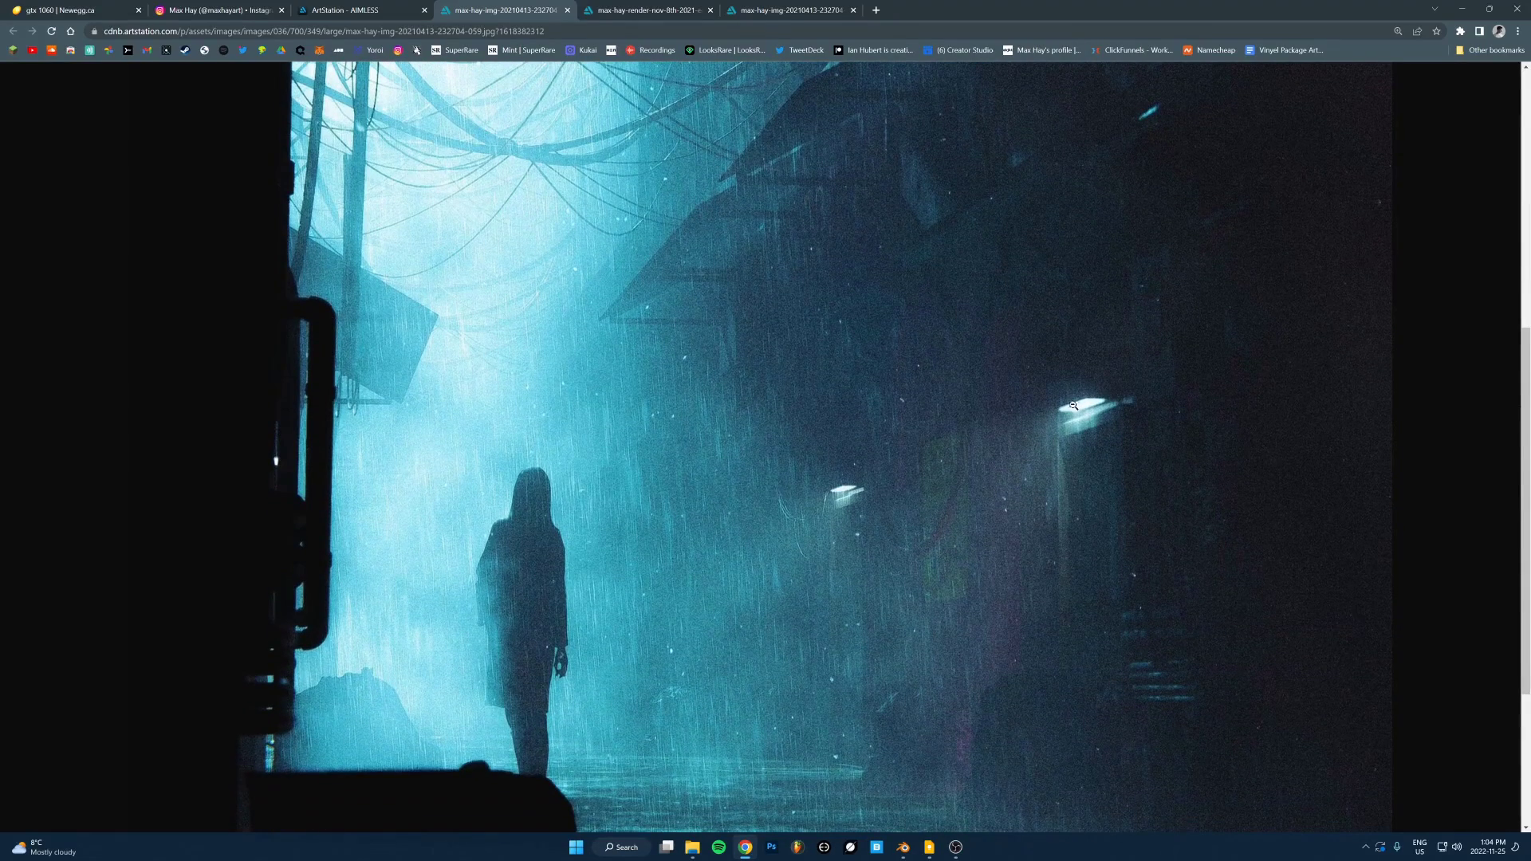
pyautogui.scroll(-3, 1000, 515)
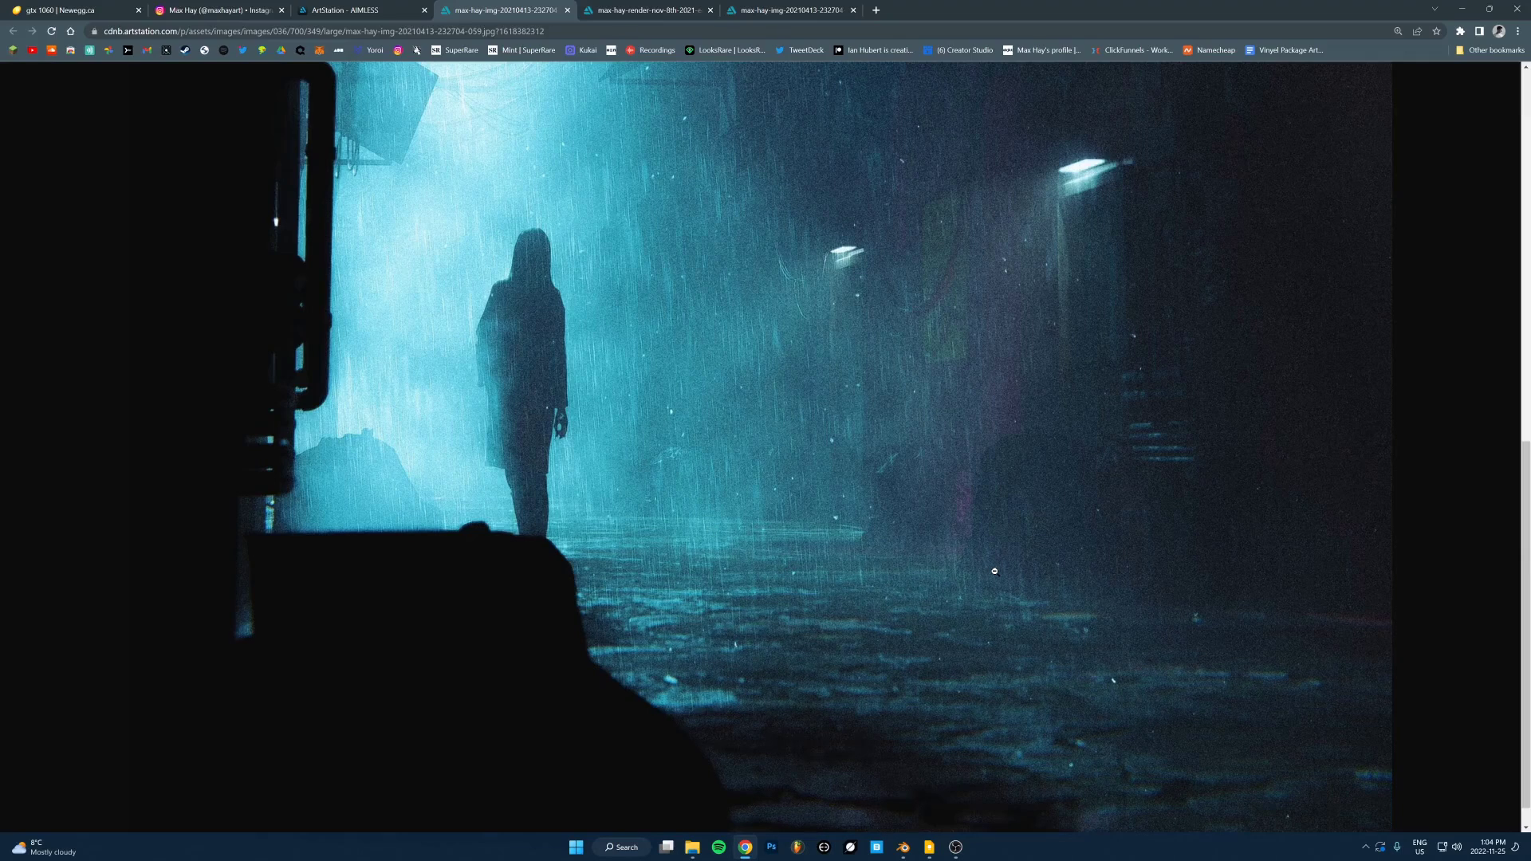
# - Compare the whole AIMLESS composition with a close-up of its cables, roofs and figure, ending on the reduced image
pyautogui.click(636, 567)
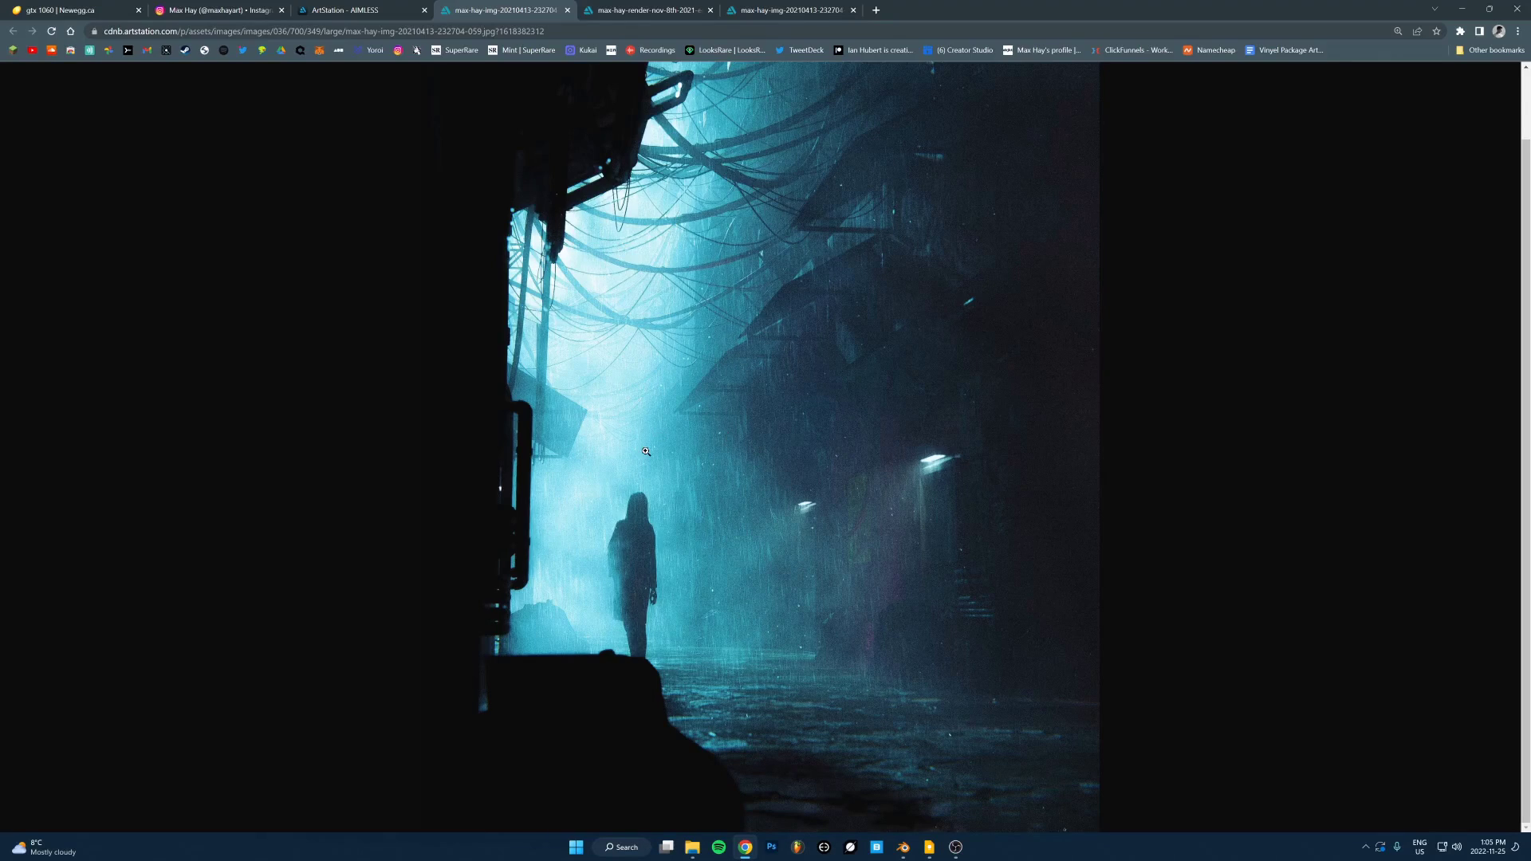
pyautogui.scroll(1, 827, 267)
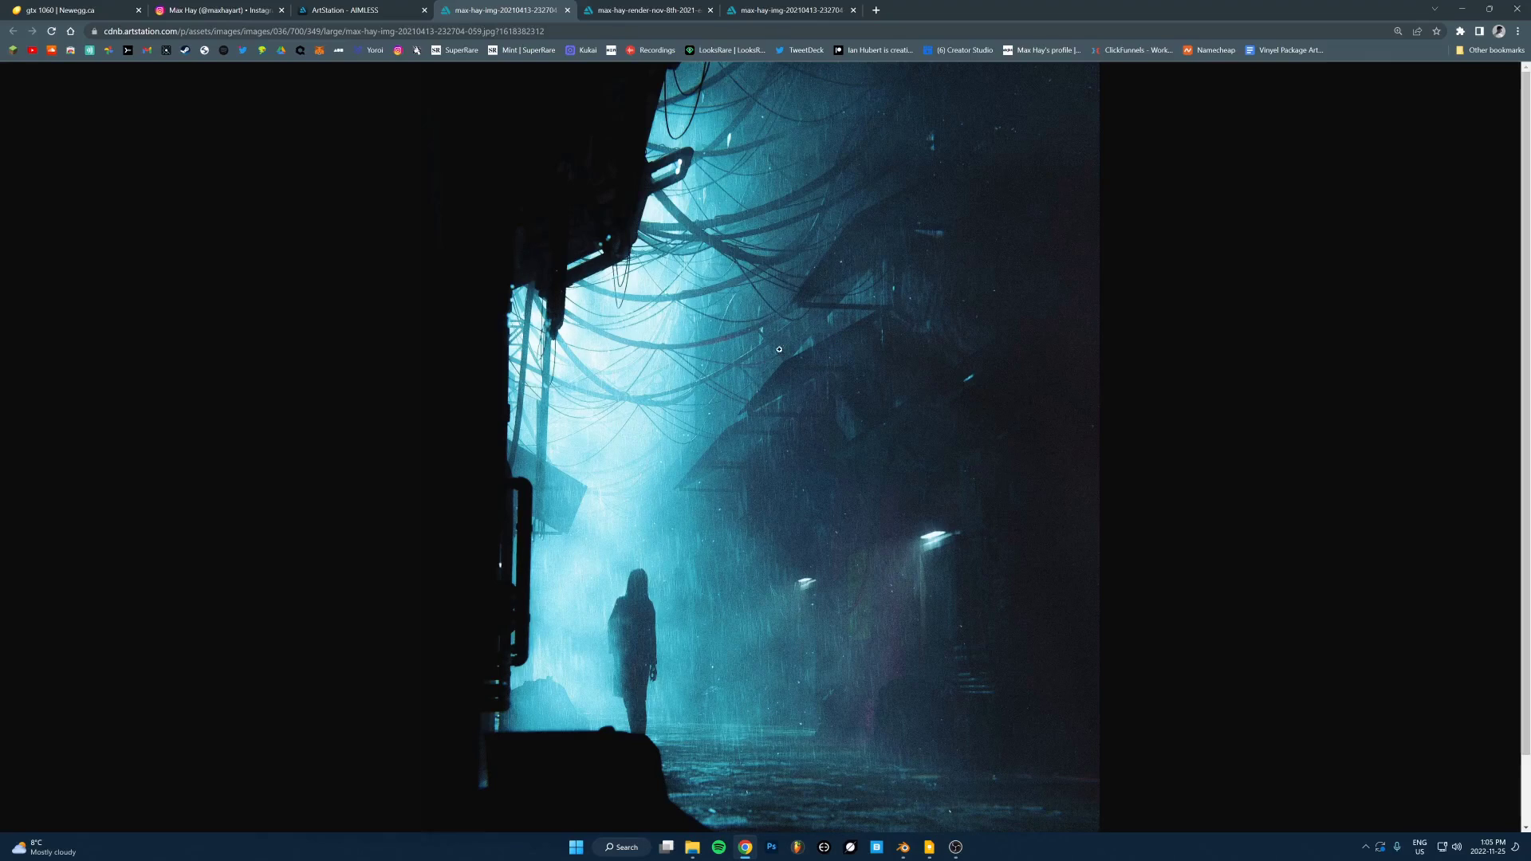
pyautogui.click(819, 367)
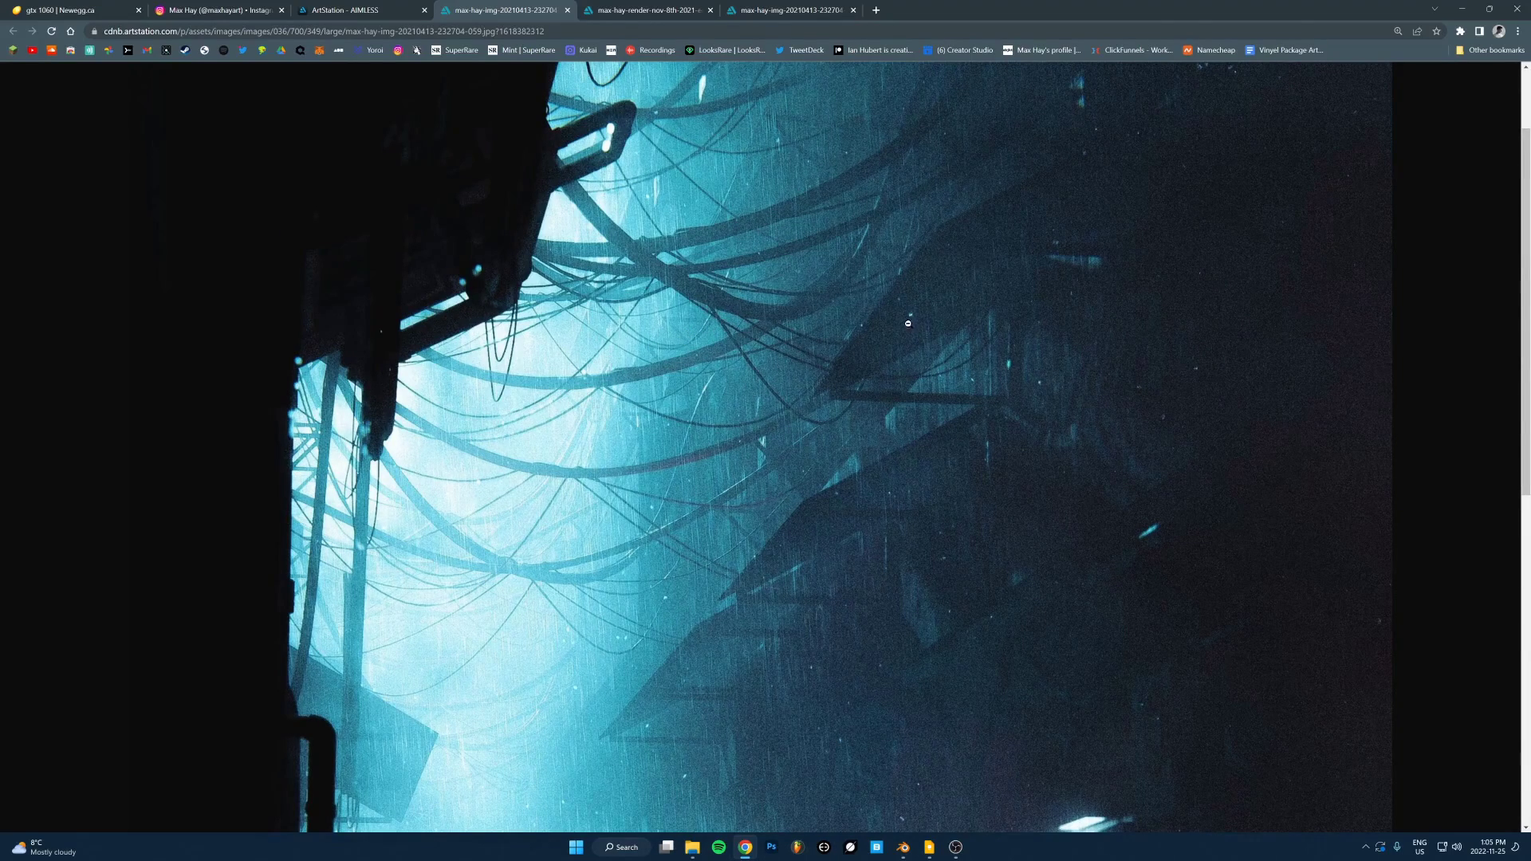
pyautogui.scroll(-4, 907, 322)
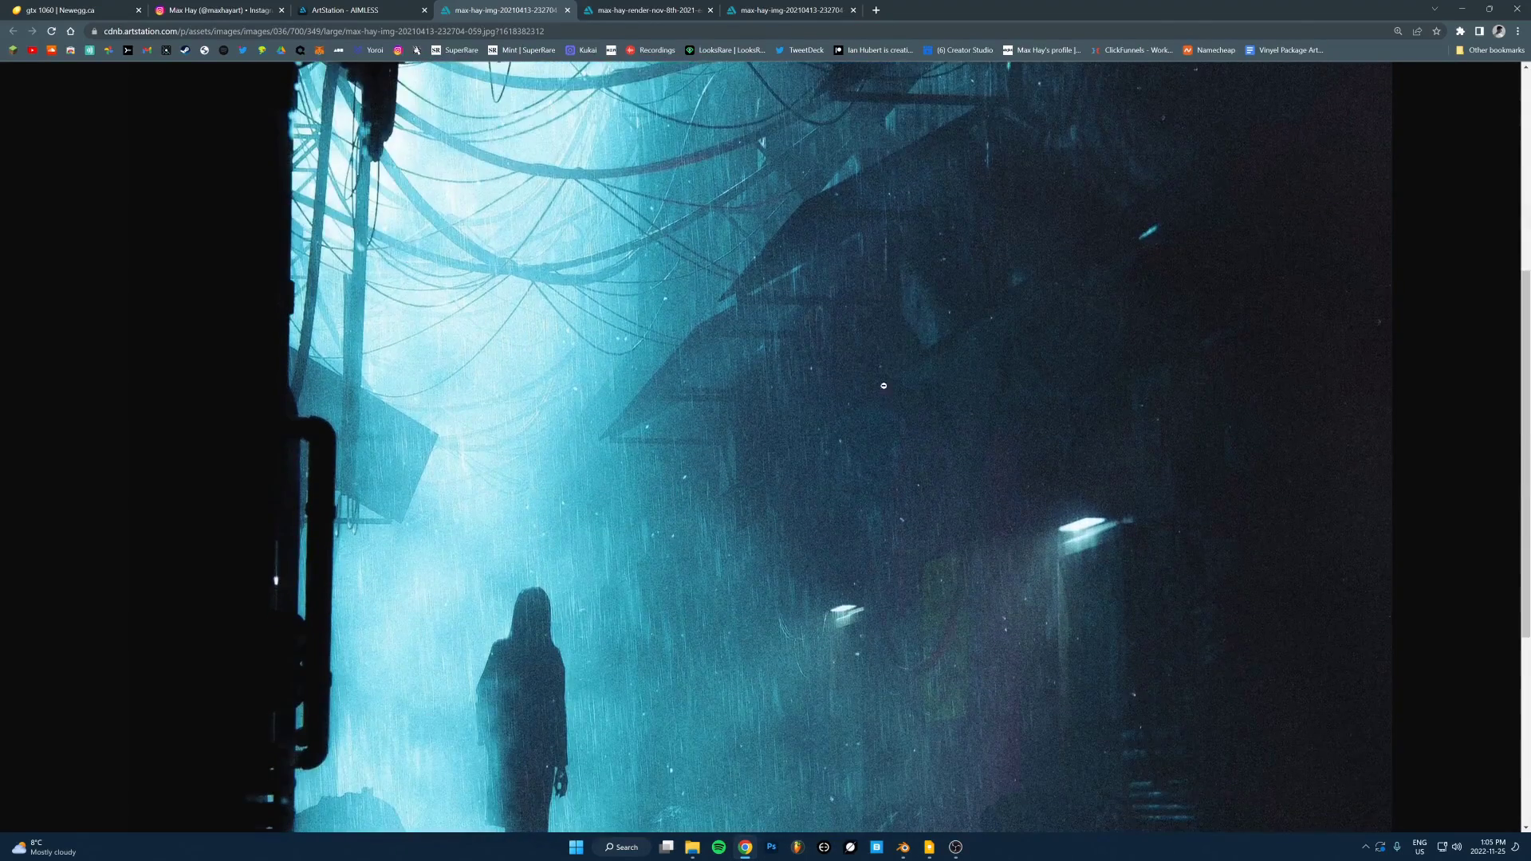
pyautogui.click(668, 399)
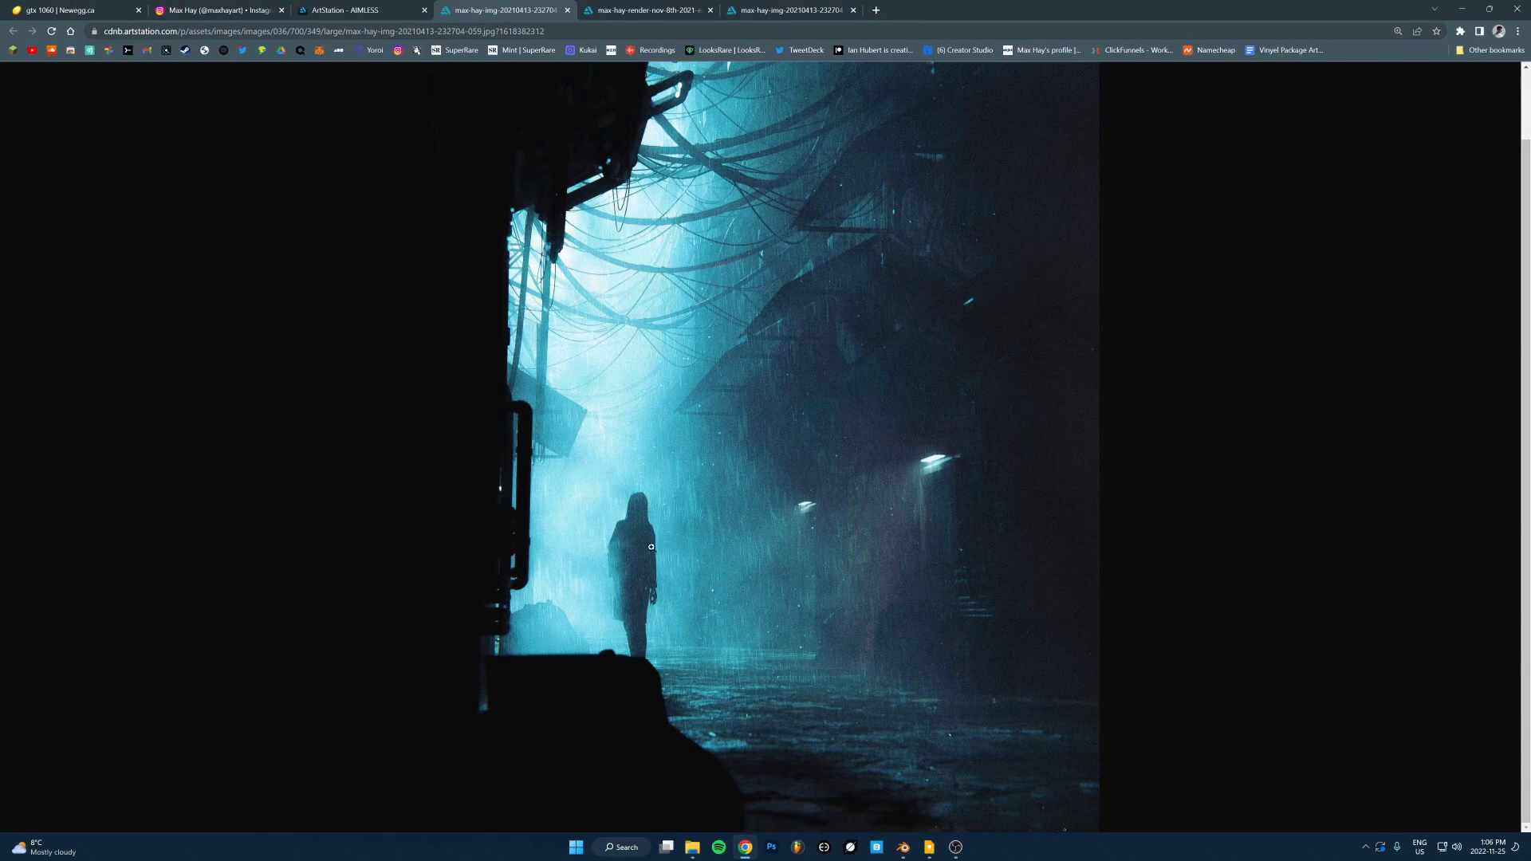
# - Return to Blender and inspect the low pillars by selecting Cube.002 near the plane's far corner and Cube.001 in the ground plane
pyautogui.click(746, 848)
pyautogui.click(712, 216)
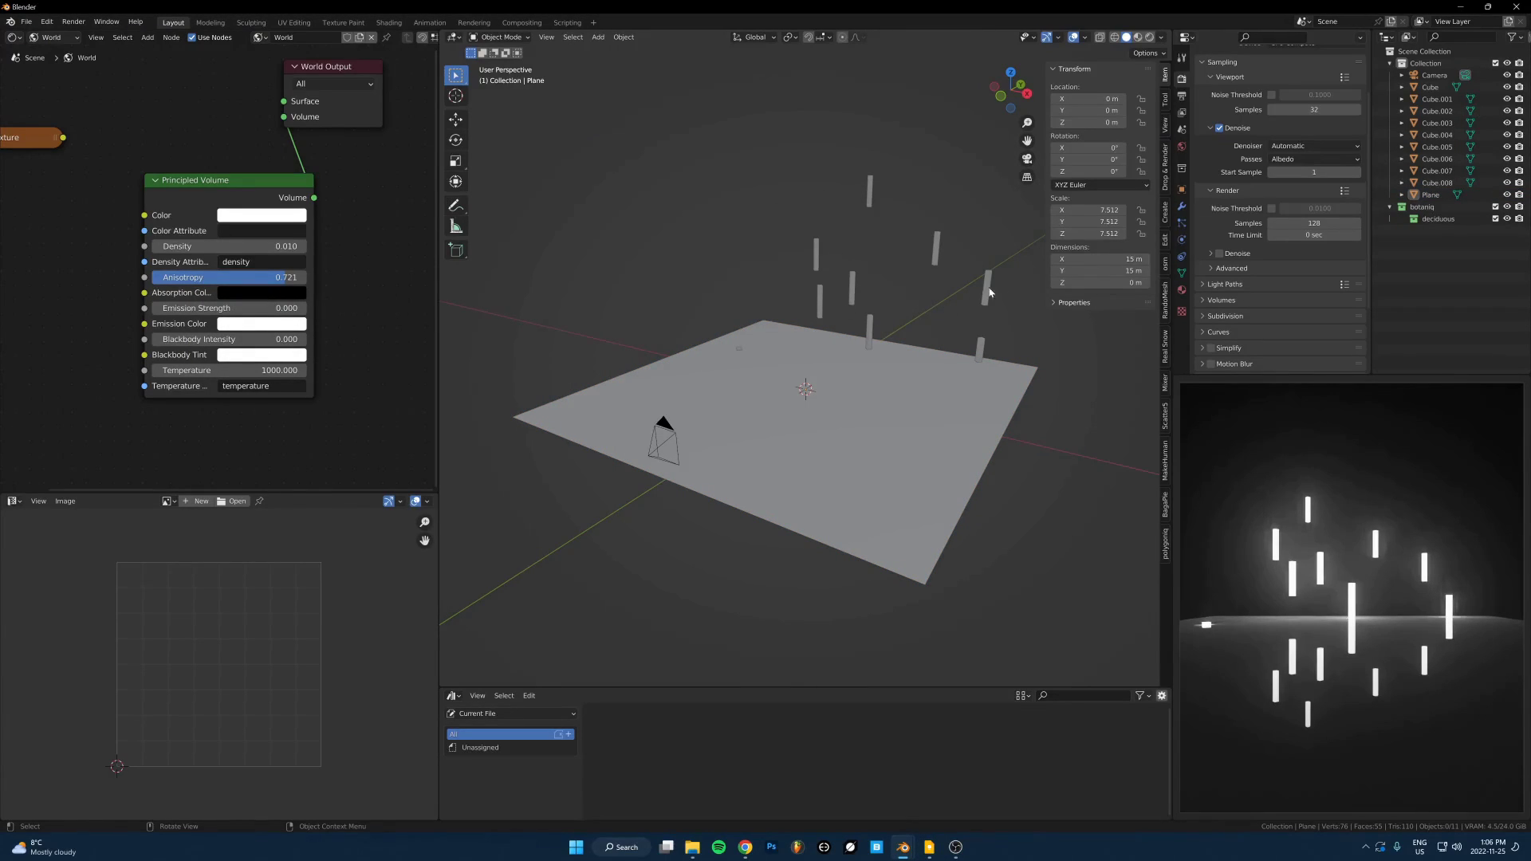
pyautogui.click(980, 350)
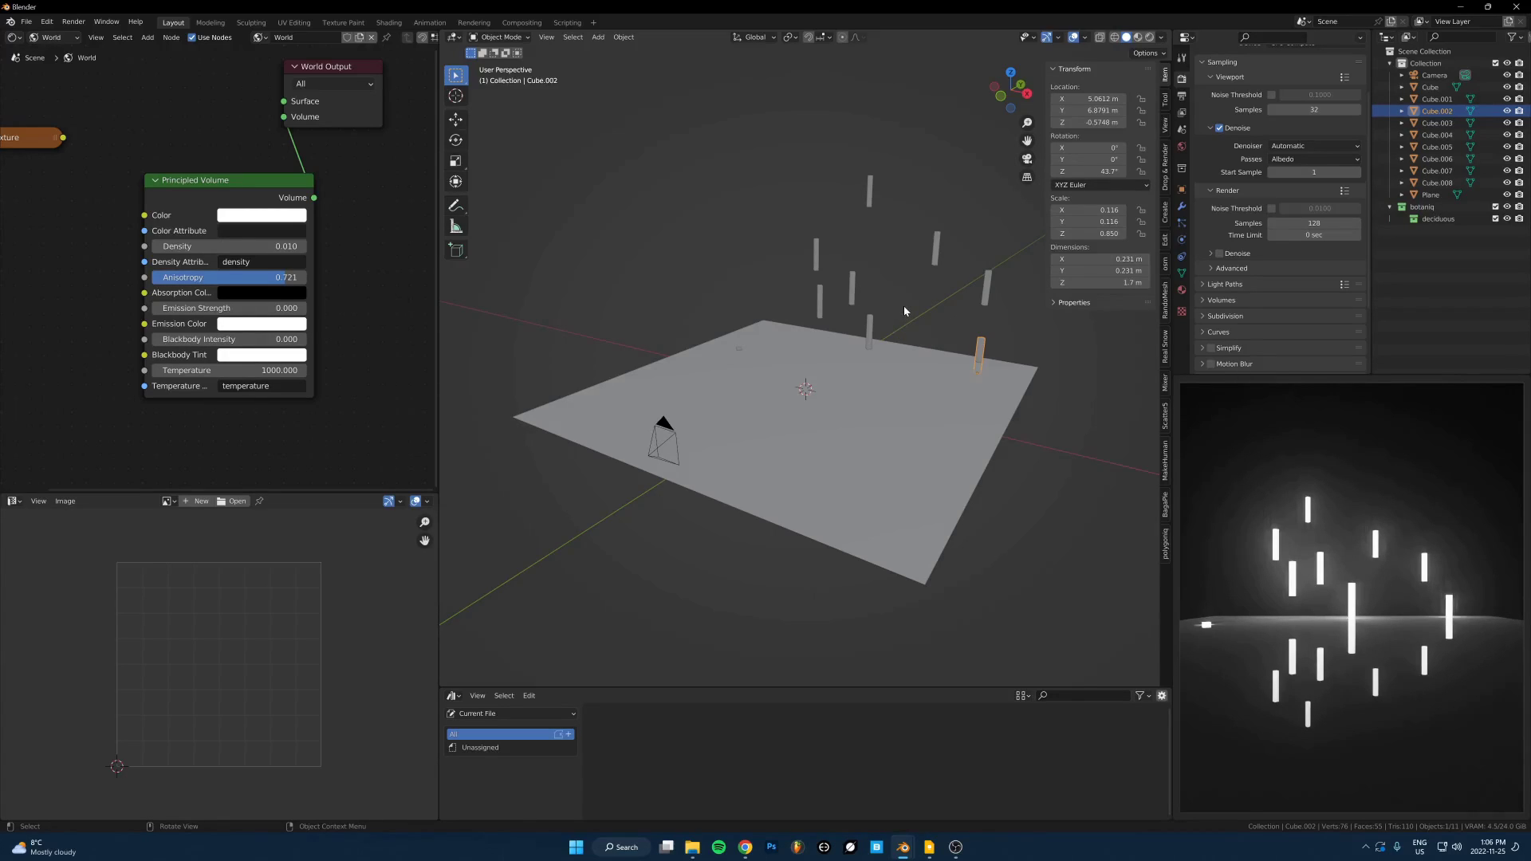
pyautogui.moveTo(904, 309); pyautogui.dragTo(991, 313, button='middle')
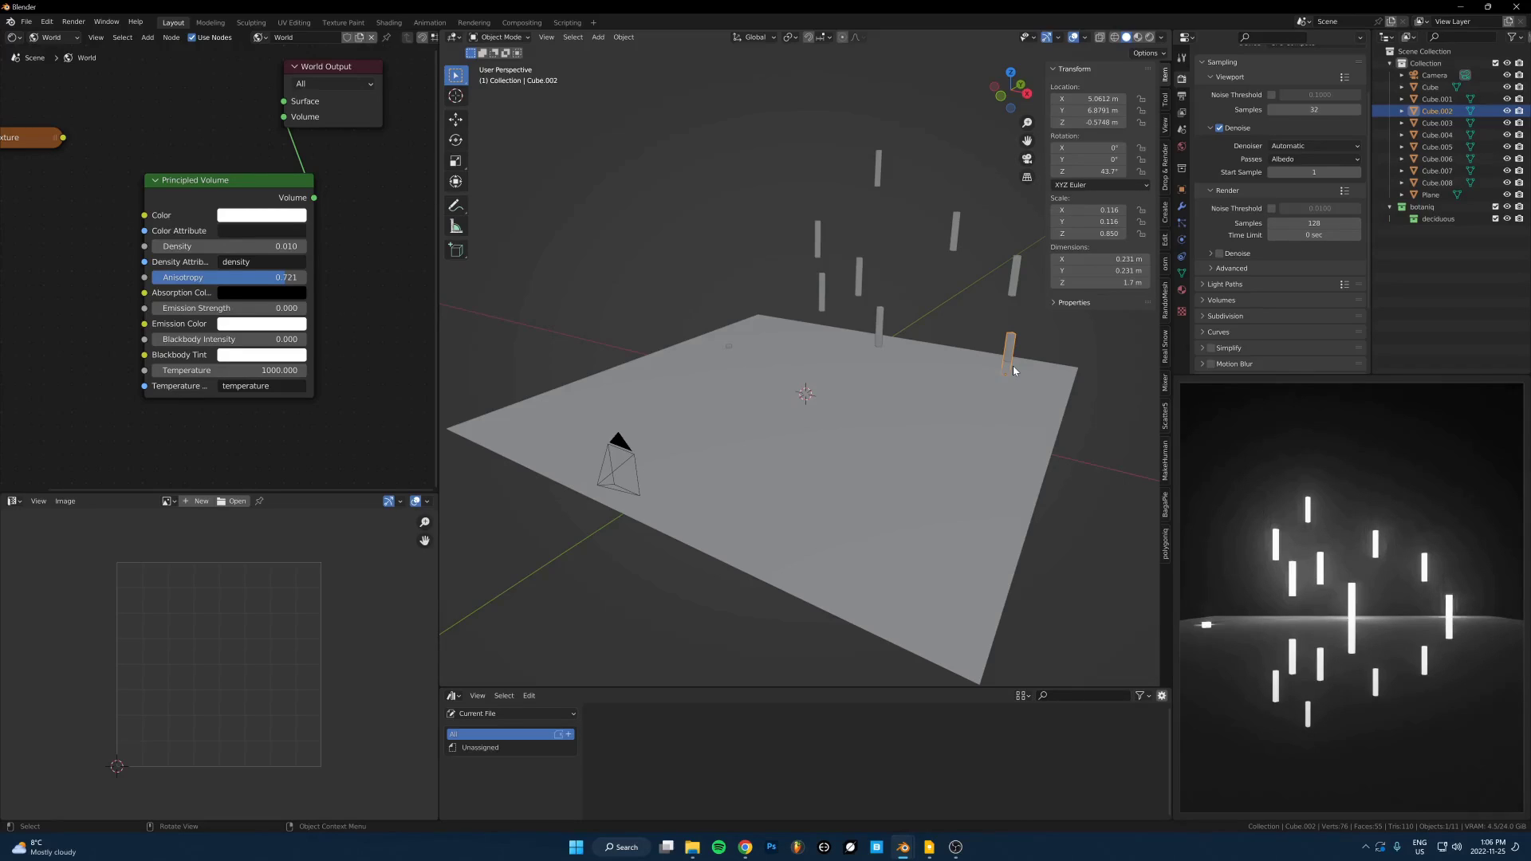
pyautogui.click(731, 348)
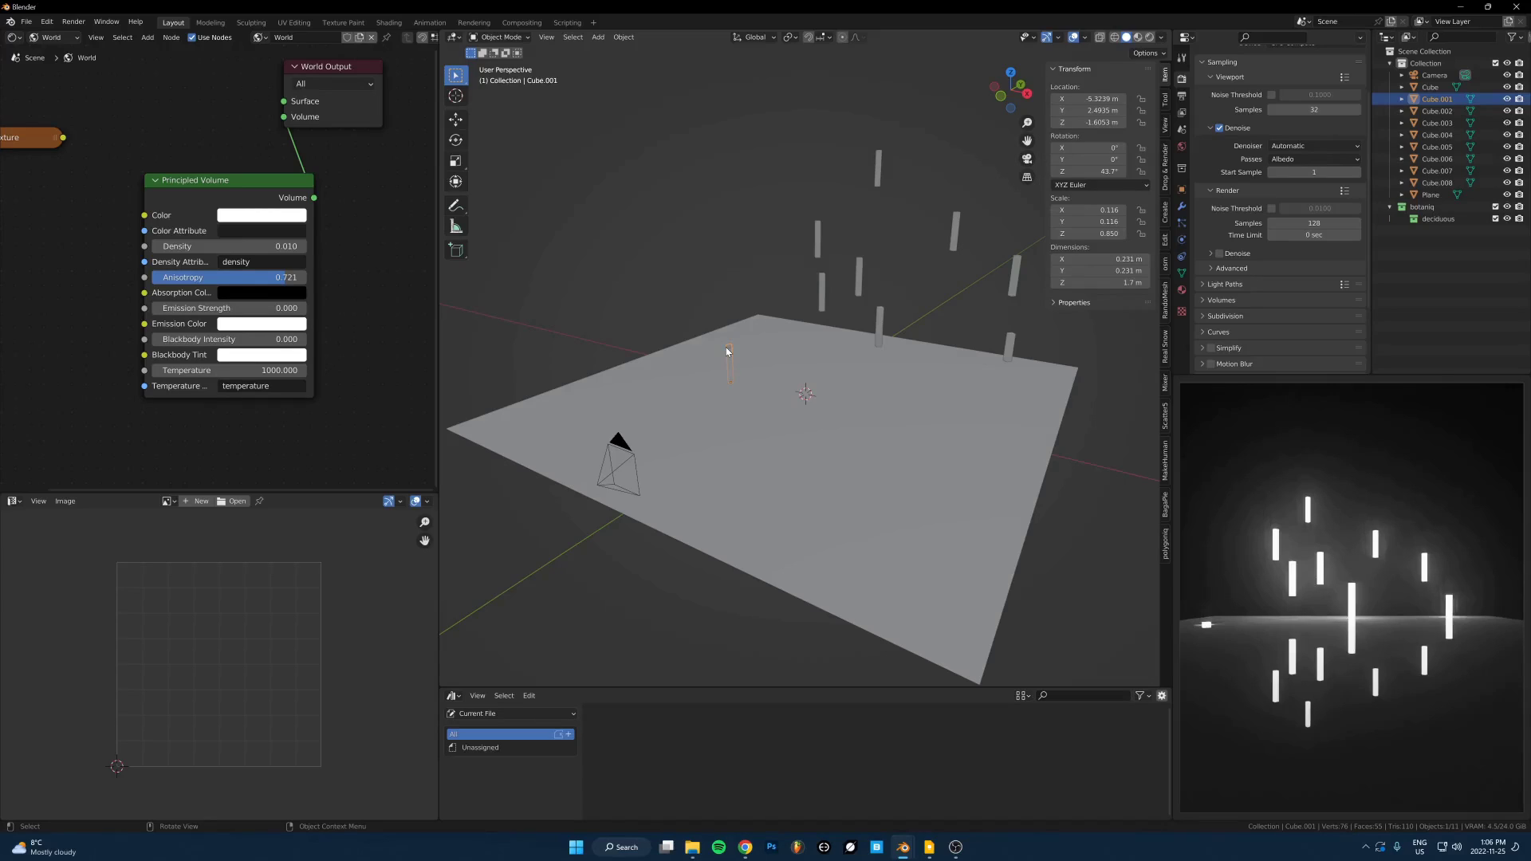
# - Switch back to Chrome, leave the AIMLESS page for the ArtStation portfolio and look over its older artworks
pyautogui.click(744, 847)
pyautogui.hotkey('alt', 'Left')
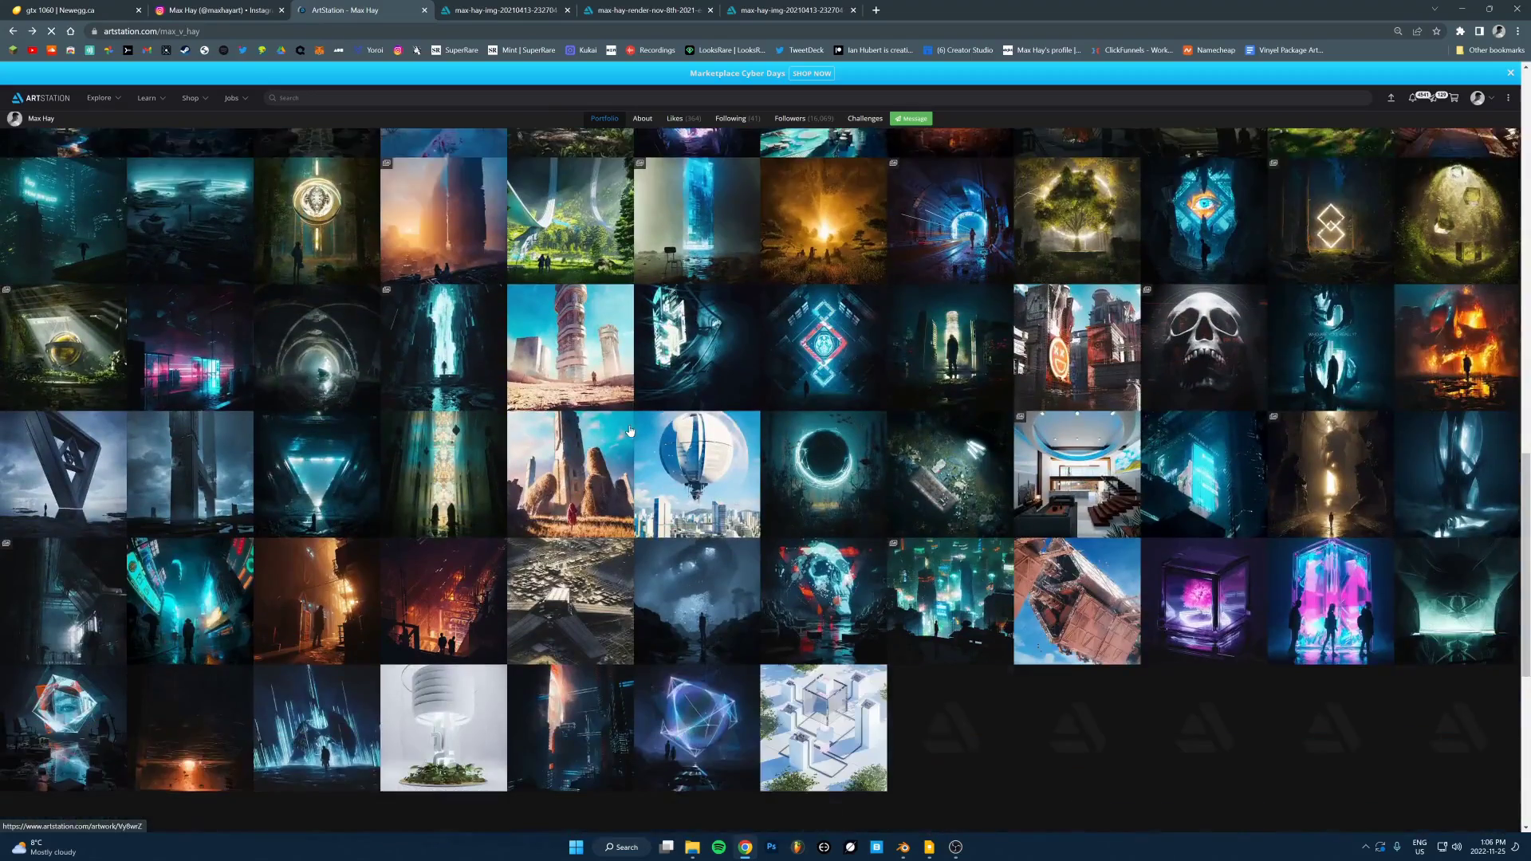
pyautogui.scroll(-20, 640, 426)
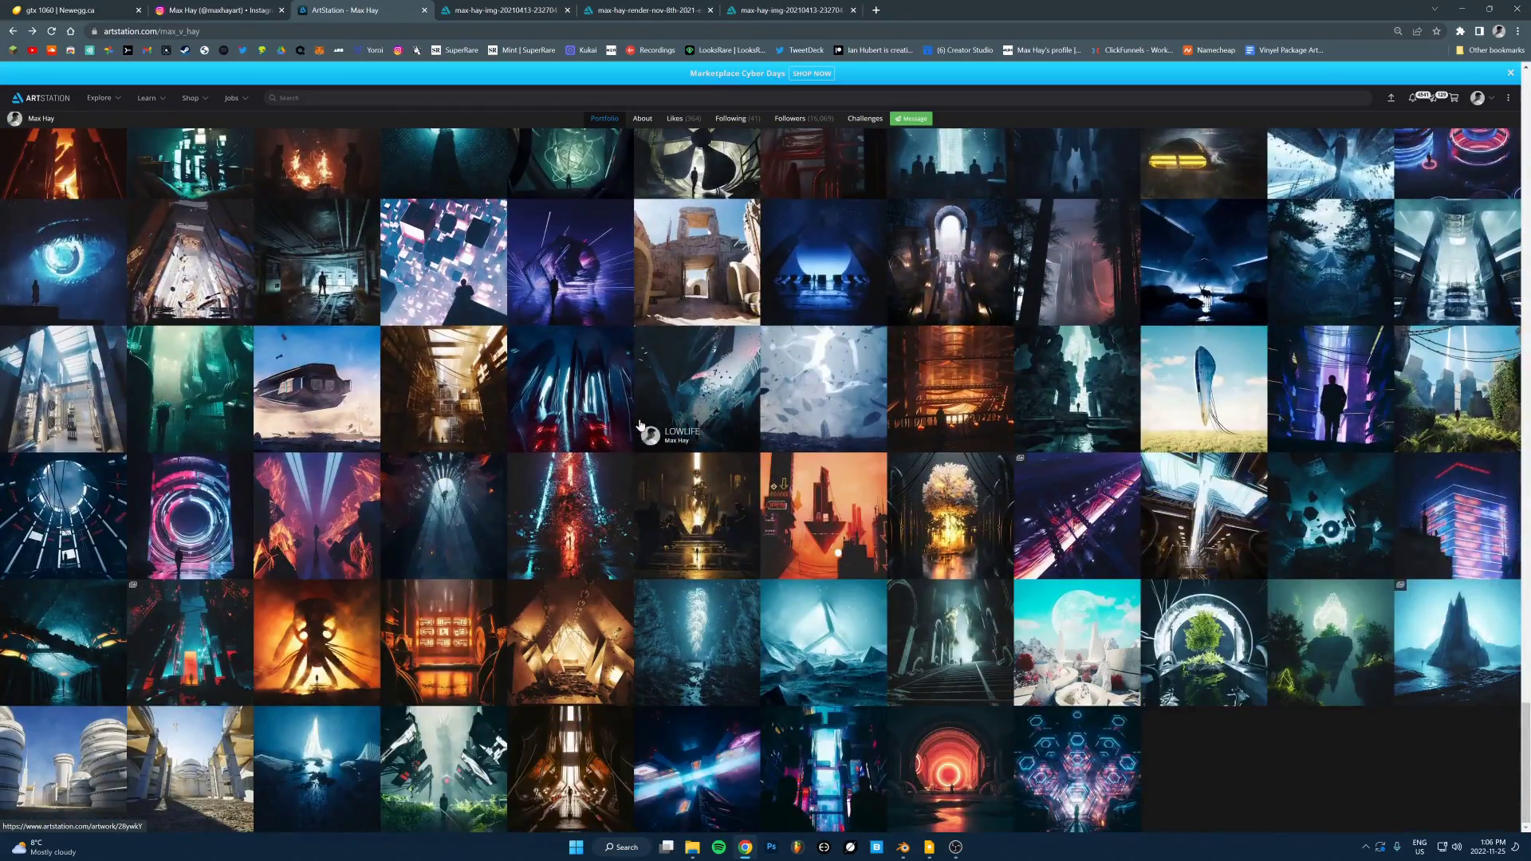
pyautogui.scroll(2, 639, 425)
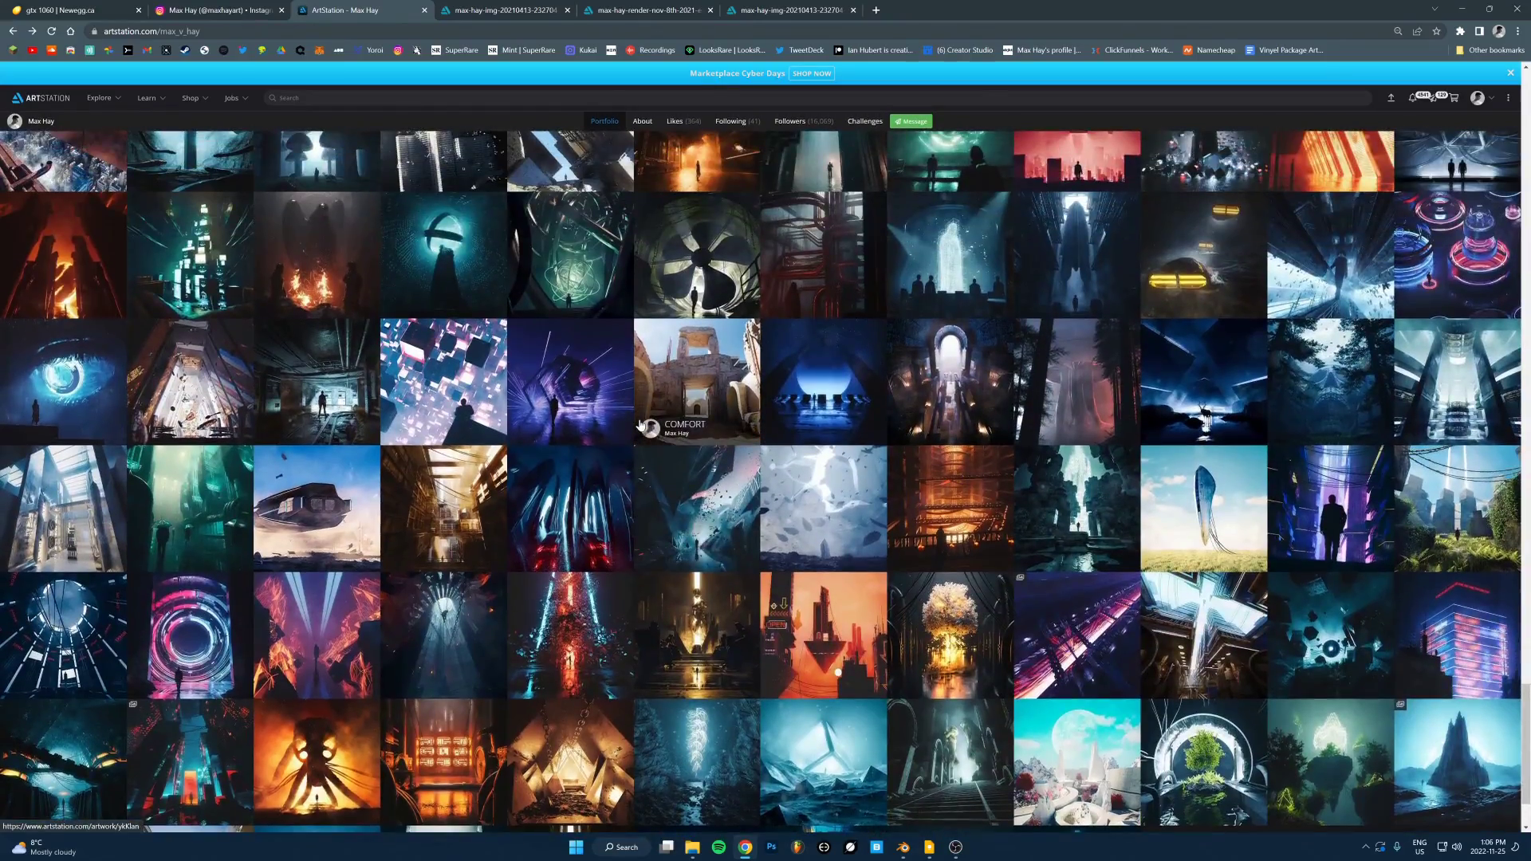
pyautogui.scroll(2, 639, 425)
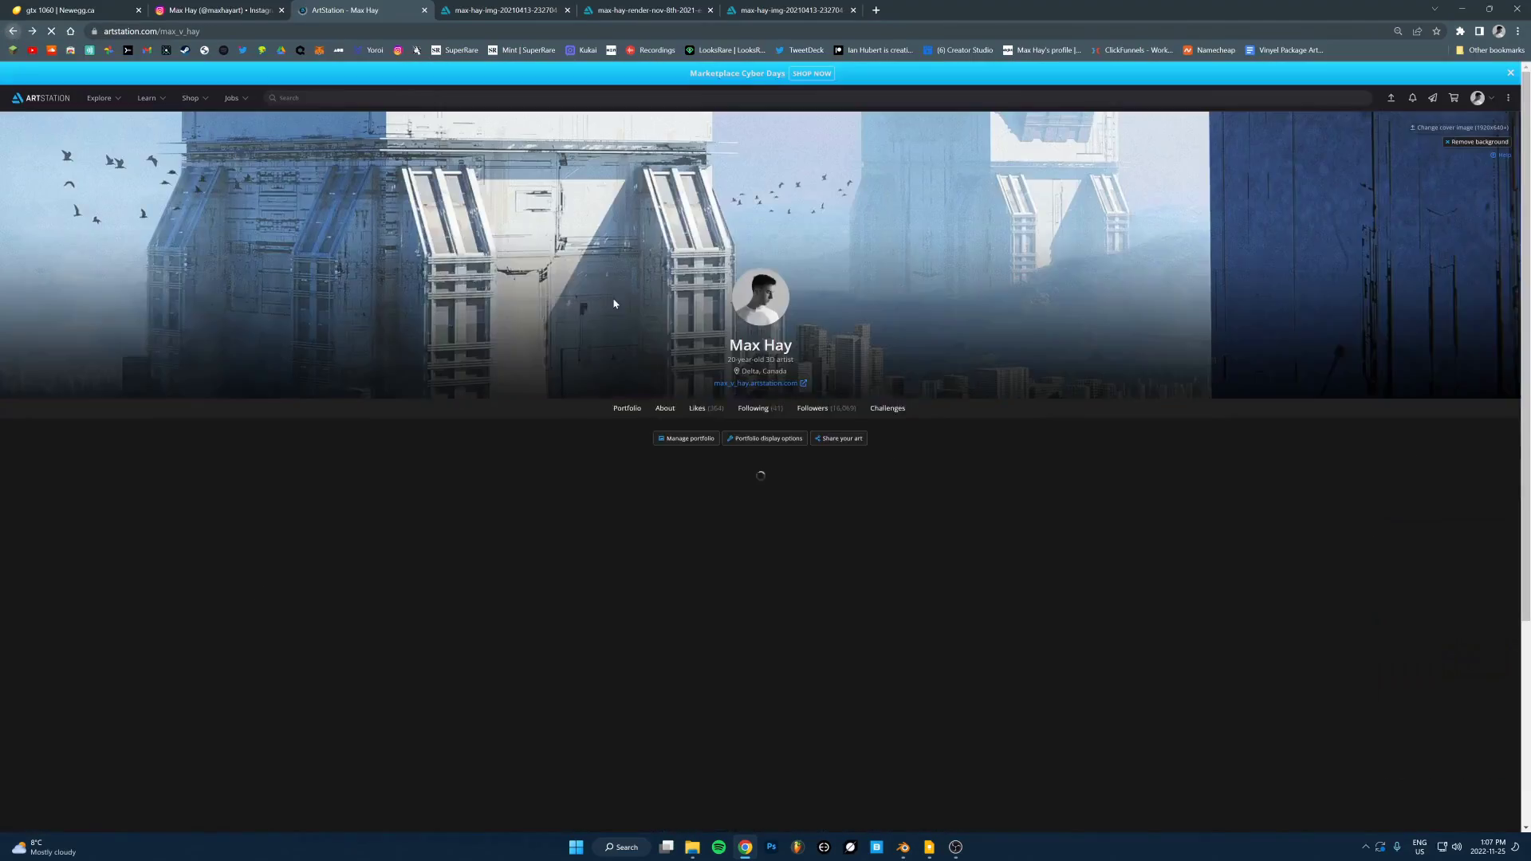
# - Browse the ArtStation portfolio's artwork thumbnails from the newest pieces to the older ones, checking back briefly in Blender
pyautogui.scroll(-5, 640, 391)
pyautogui.scroll(-15, 640, 390)
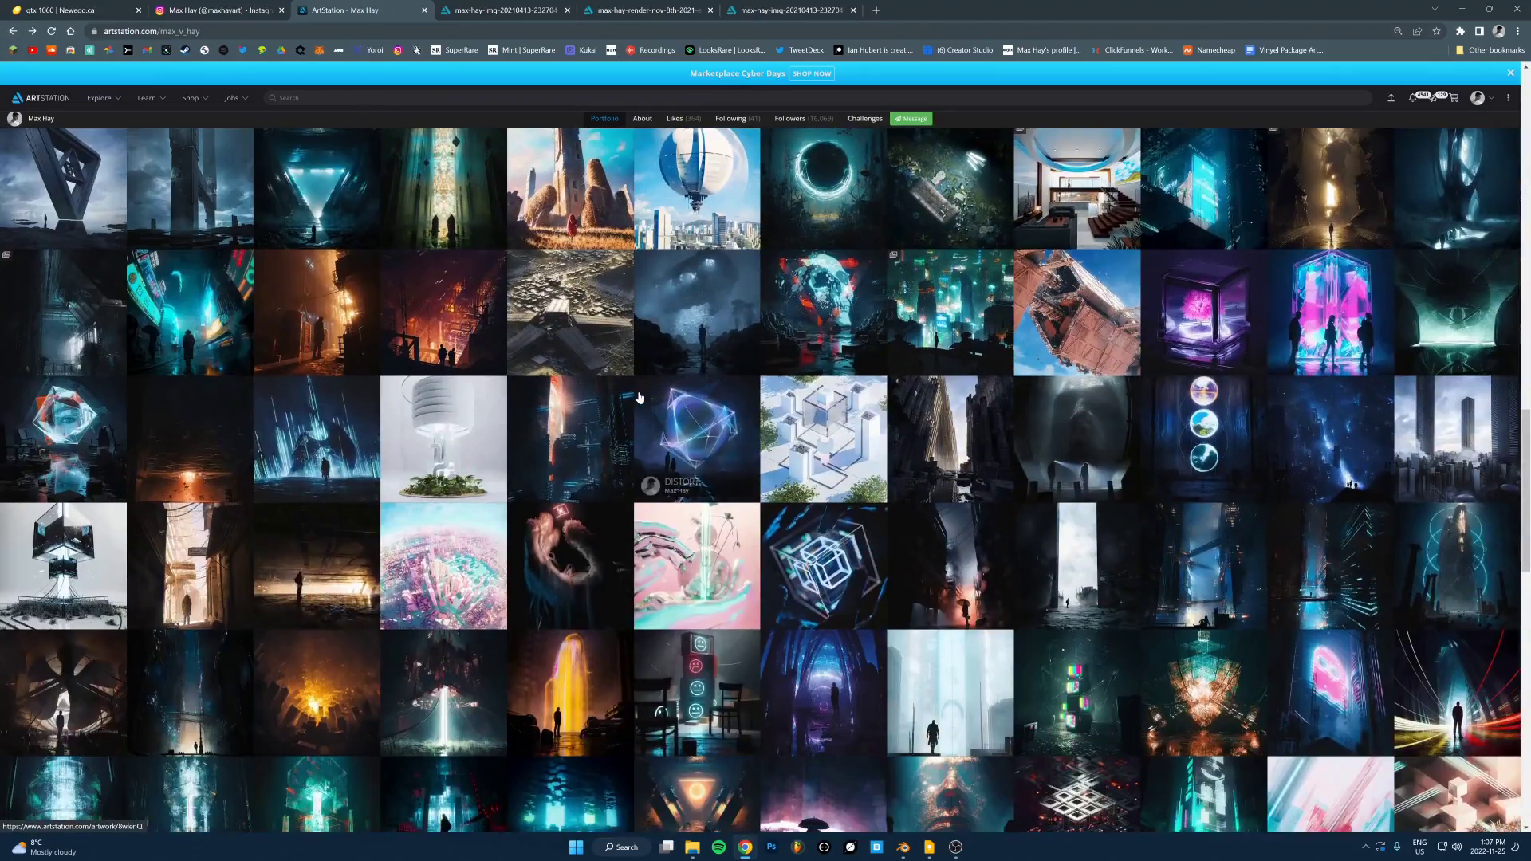
pyautogui.scroll(-3, 638, 407)
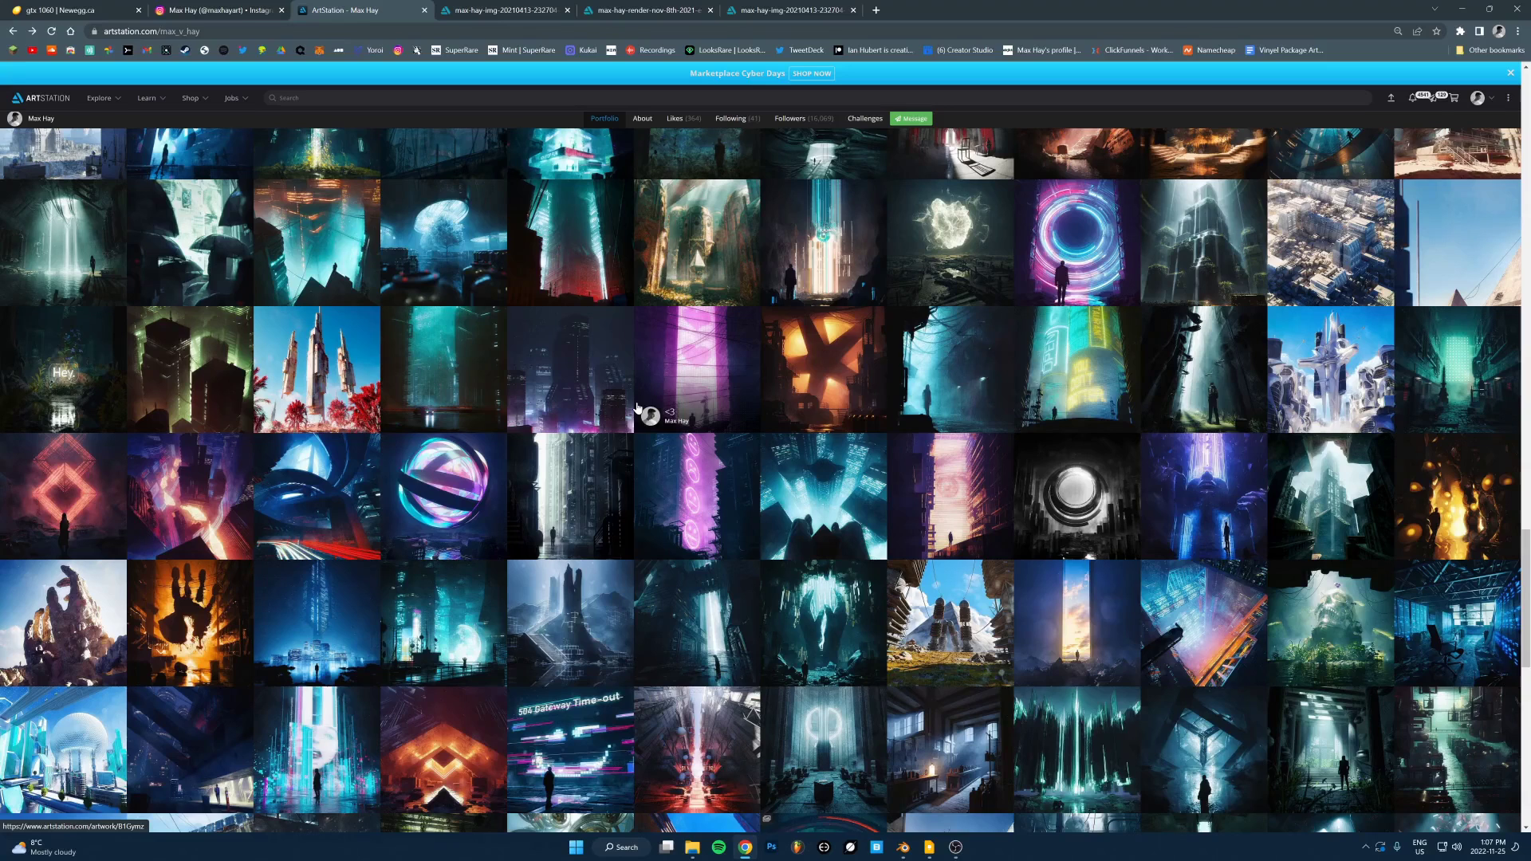
pyautogui.scroll(-2, 638, 407)
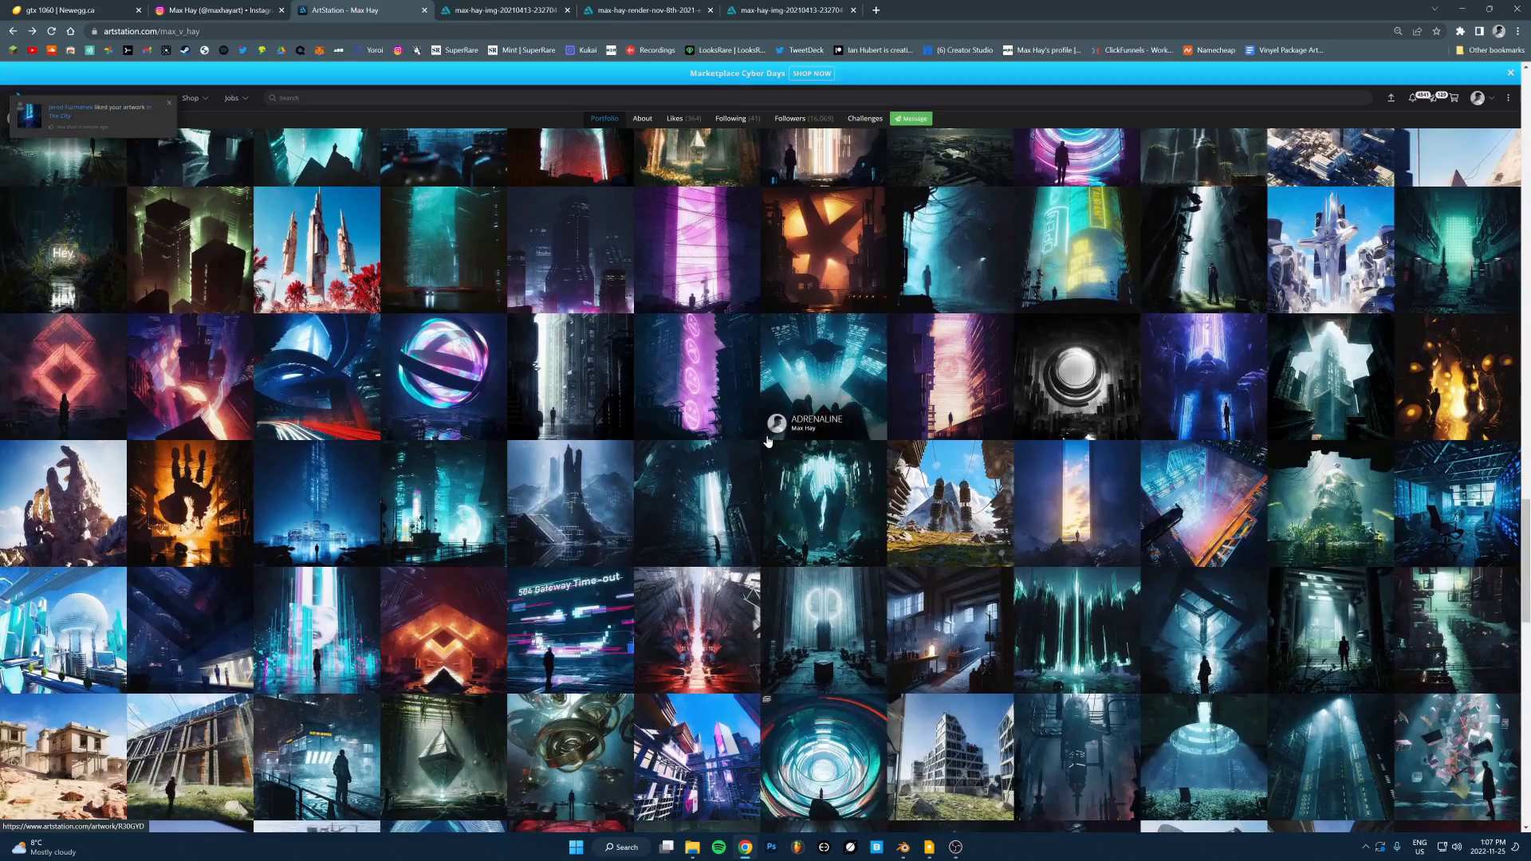
pyautogui.scroll(-2, 771, 443)
pyautogui.scroll(-2, 783, 444)
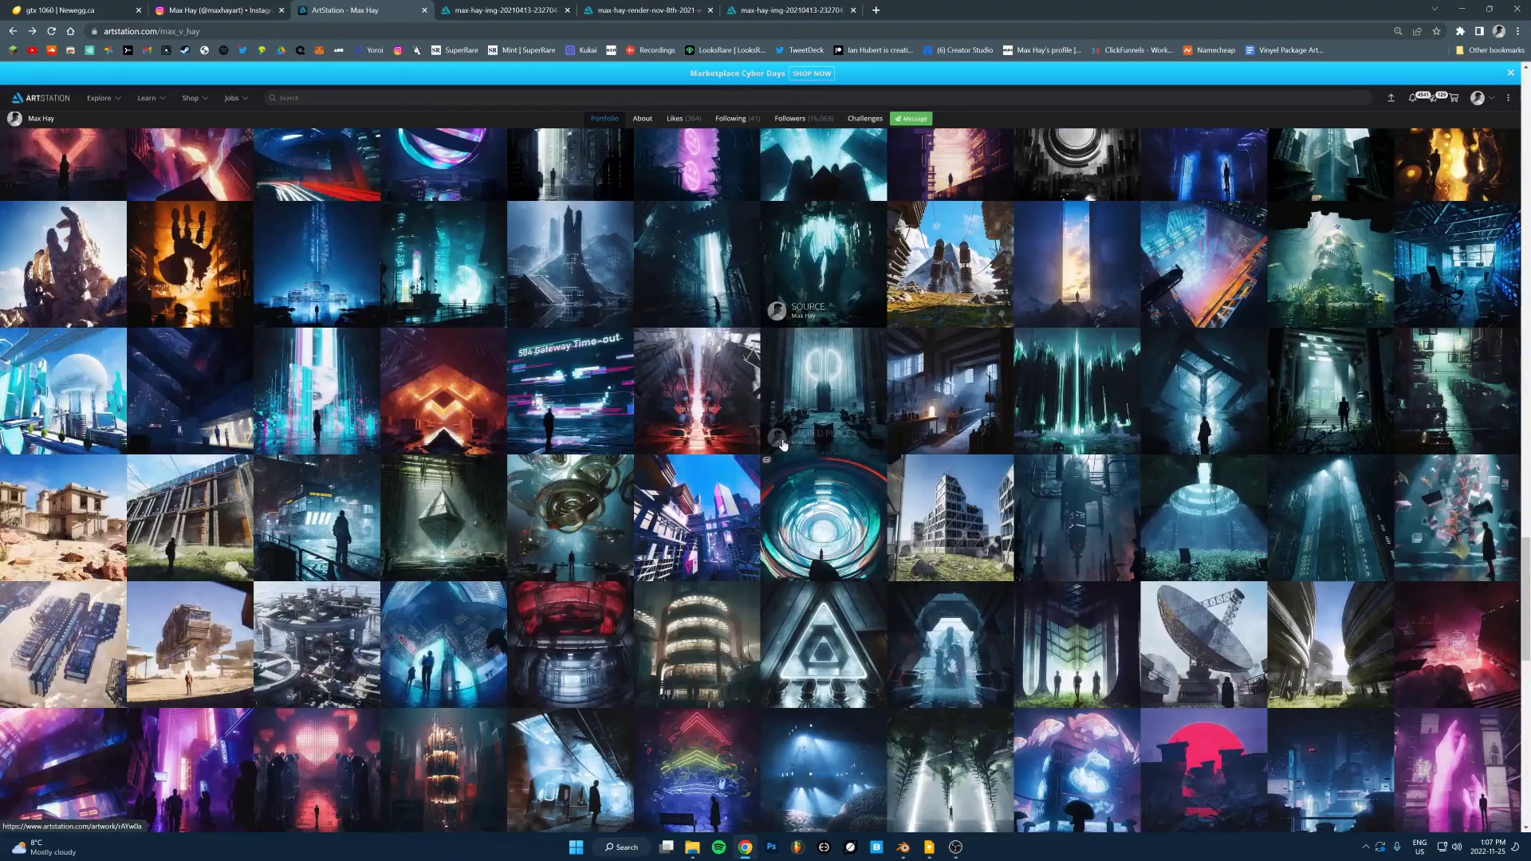
pyautogui.scroll(-6, 782, 444)
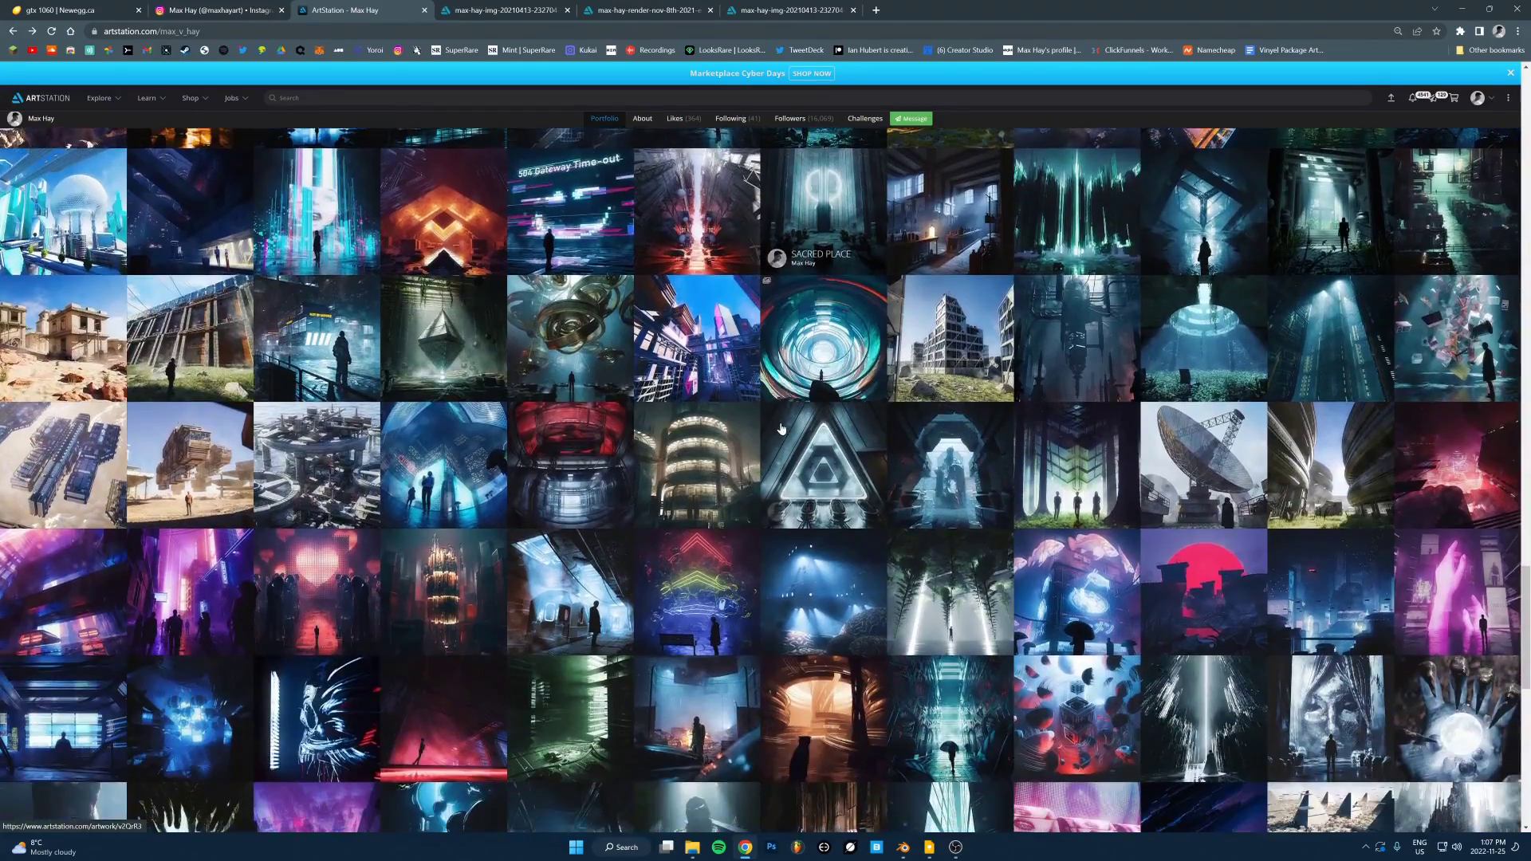
pyautogui.scroll(20, 793, 536)
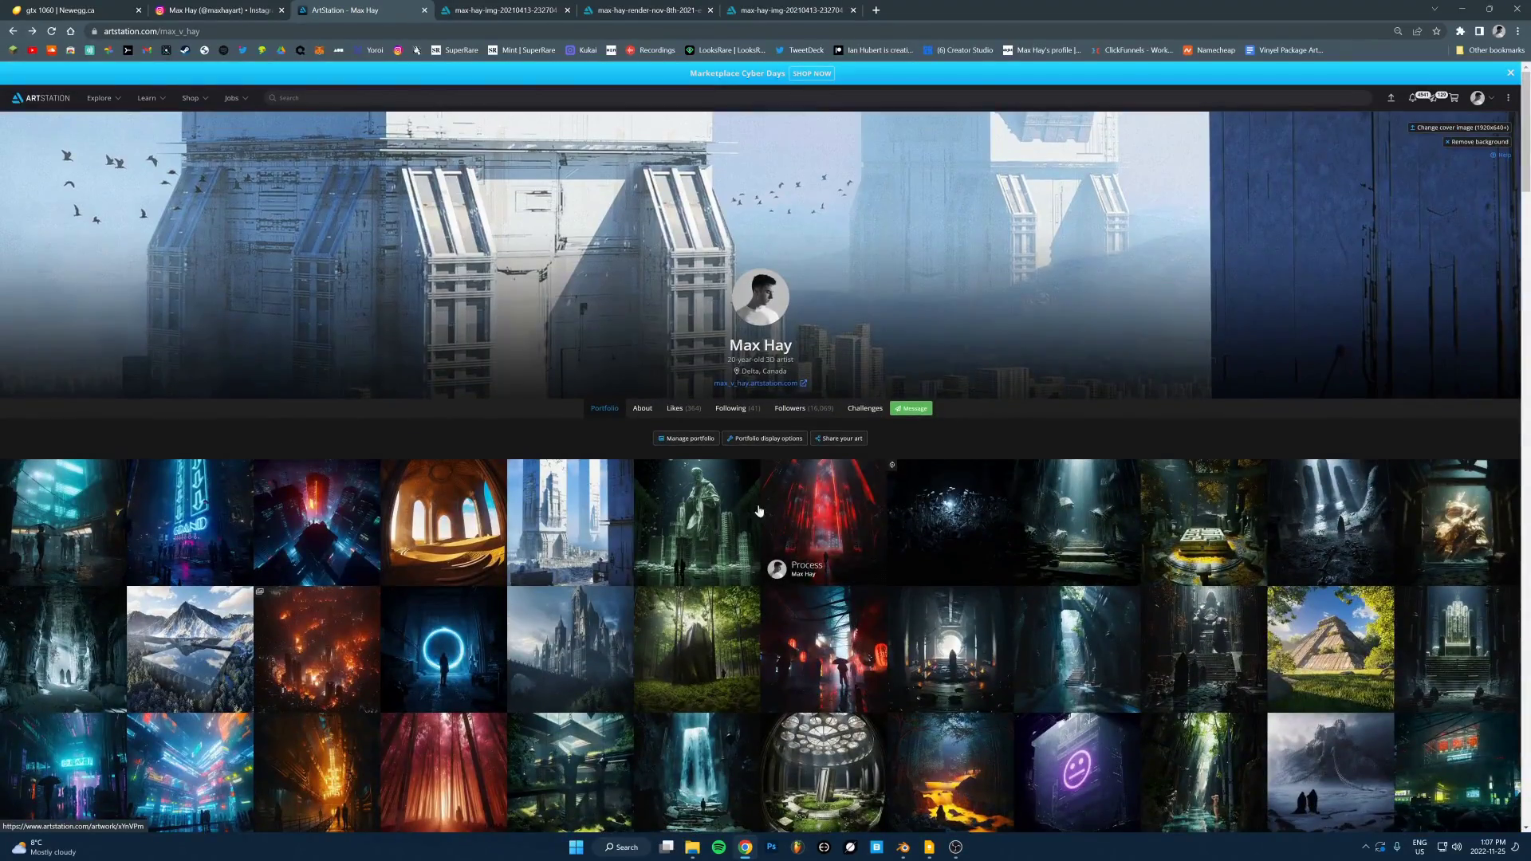
pyautogui.scroll(-17, 676, 529)
pyautogui.scroll(-15, 669, 497)
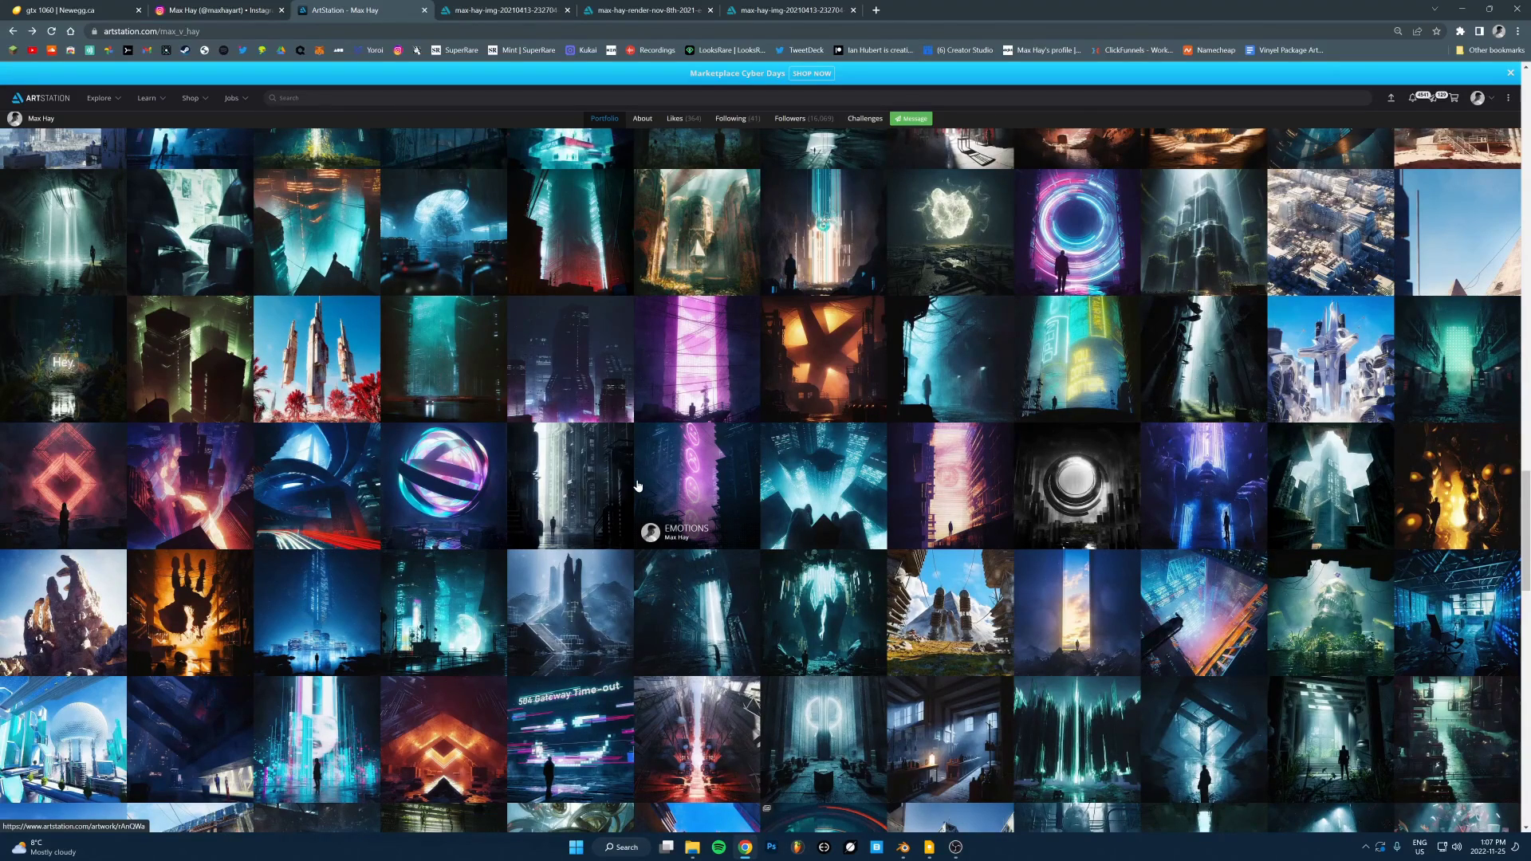
pyautogui.hotkey('alt', 'Tab')
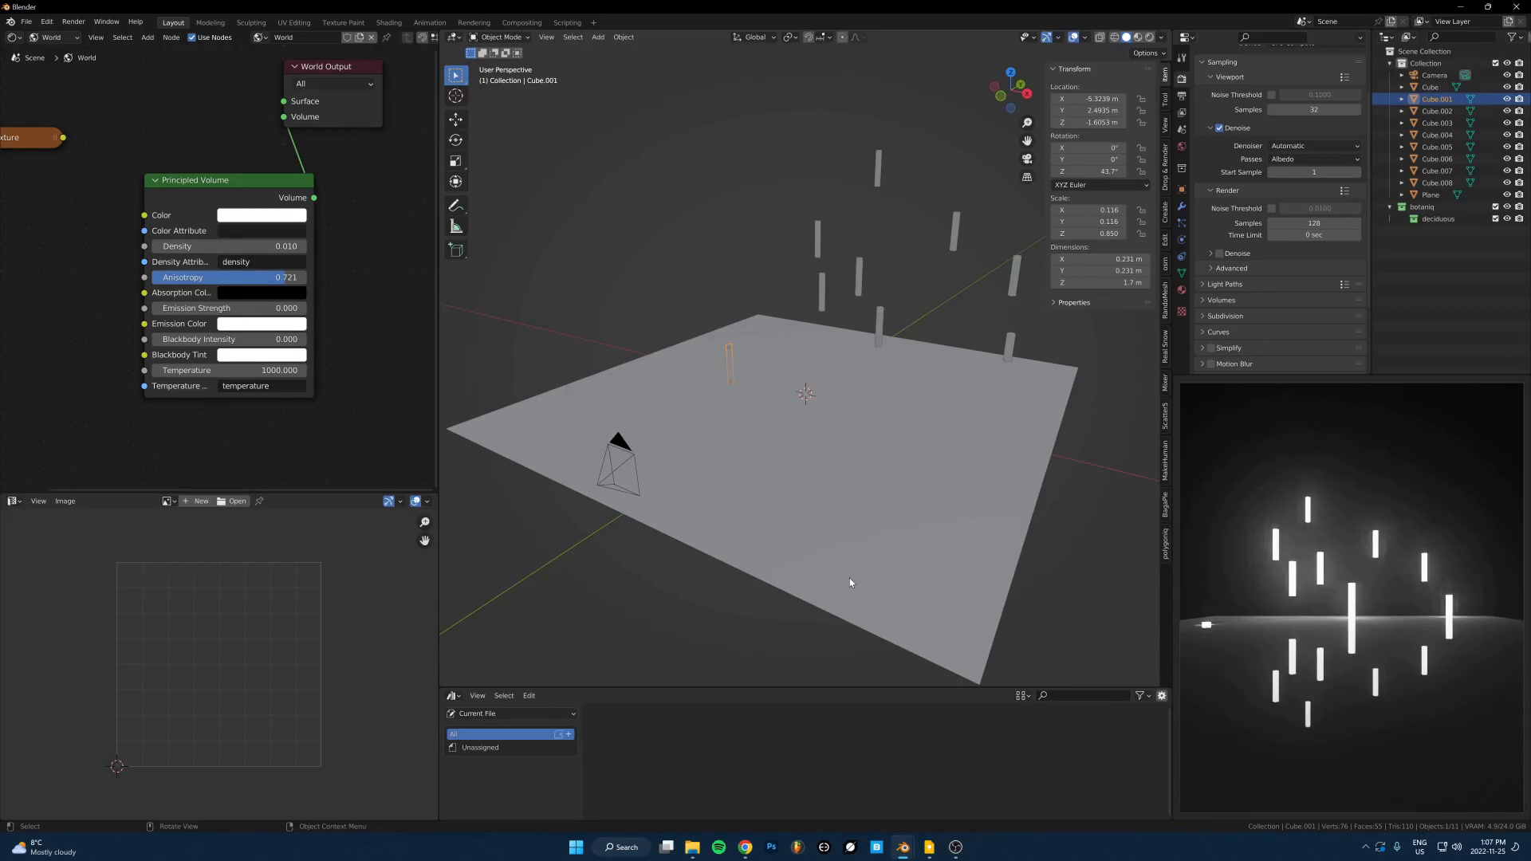
pyautogui.click(745, 847)
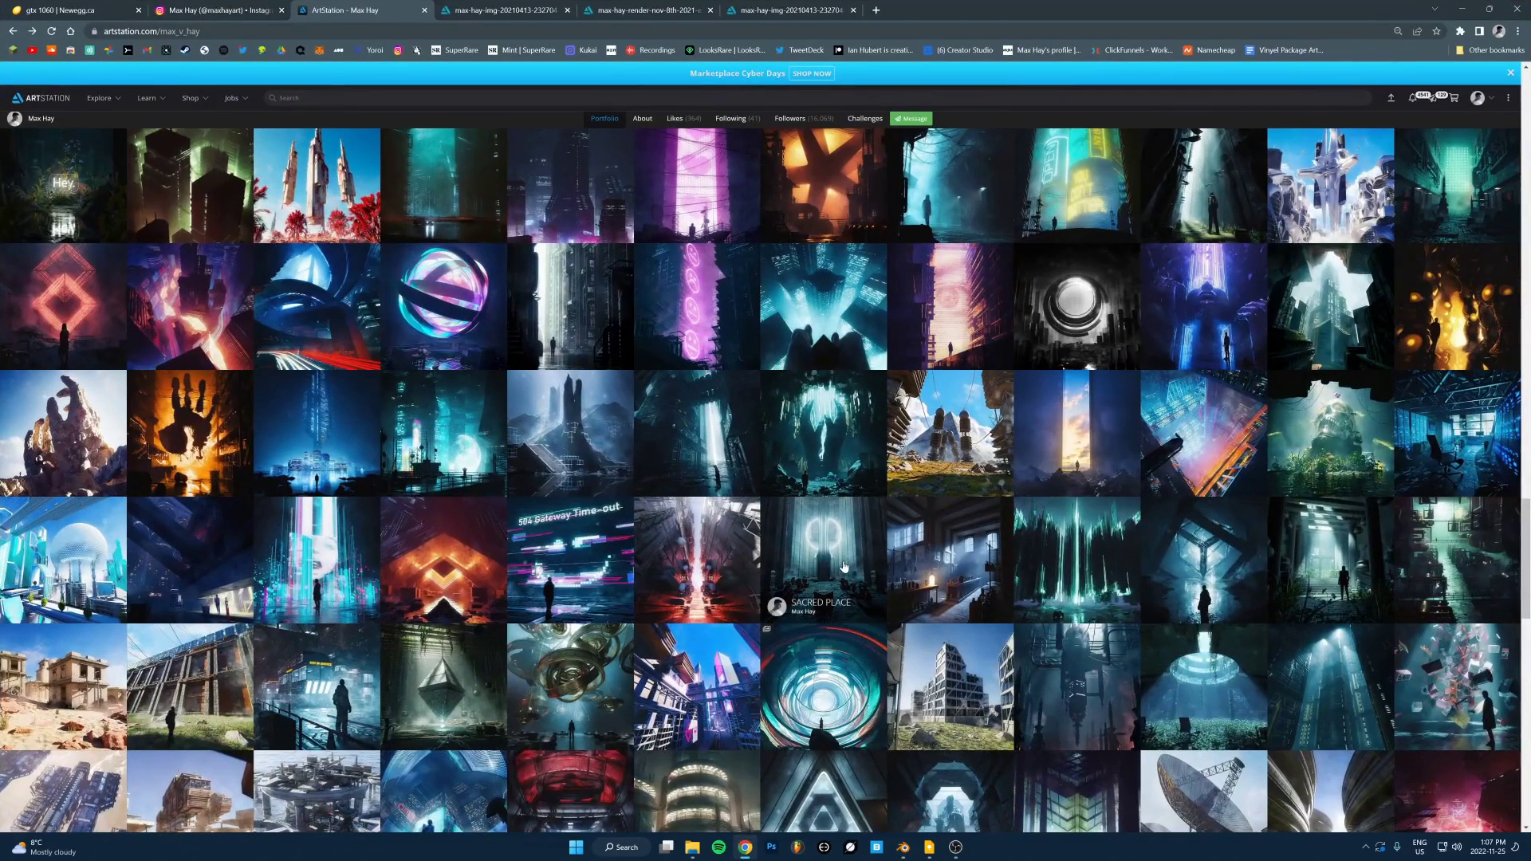
# - Look through the older artwork thumbnails further down the ArtStation portfolio and come back to its middle rows
pyautogui.scroll(-4, 853, 556)
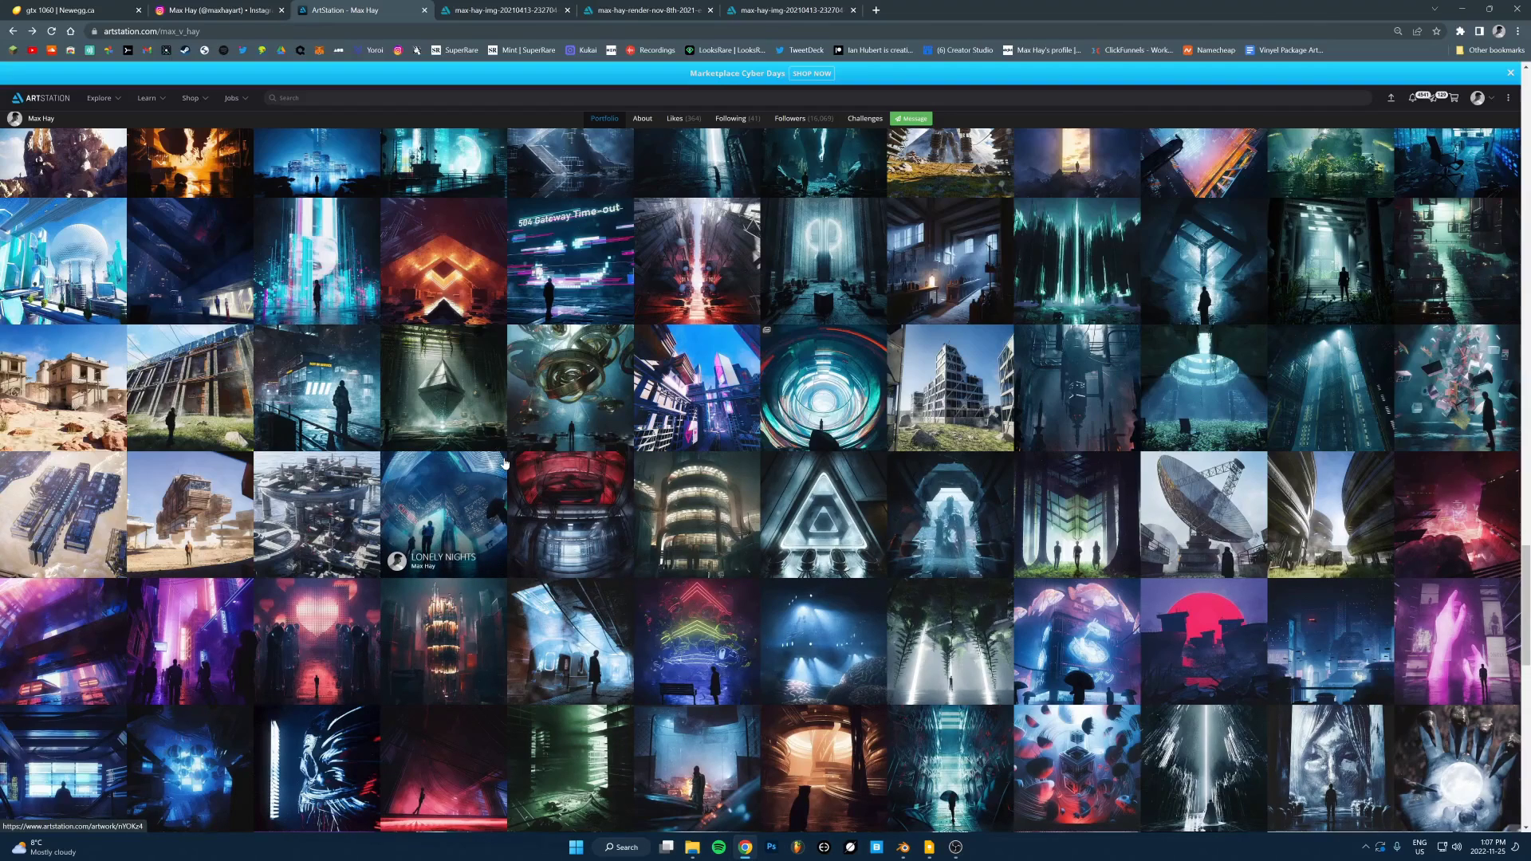
pyautogui.scroll(-2, 503, 462)
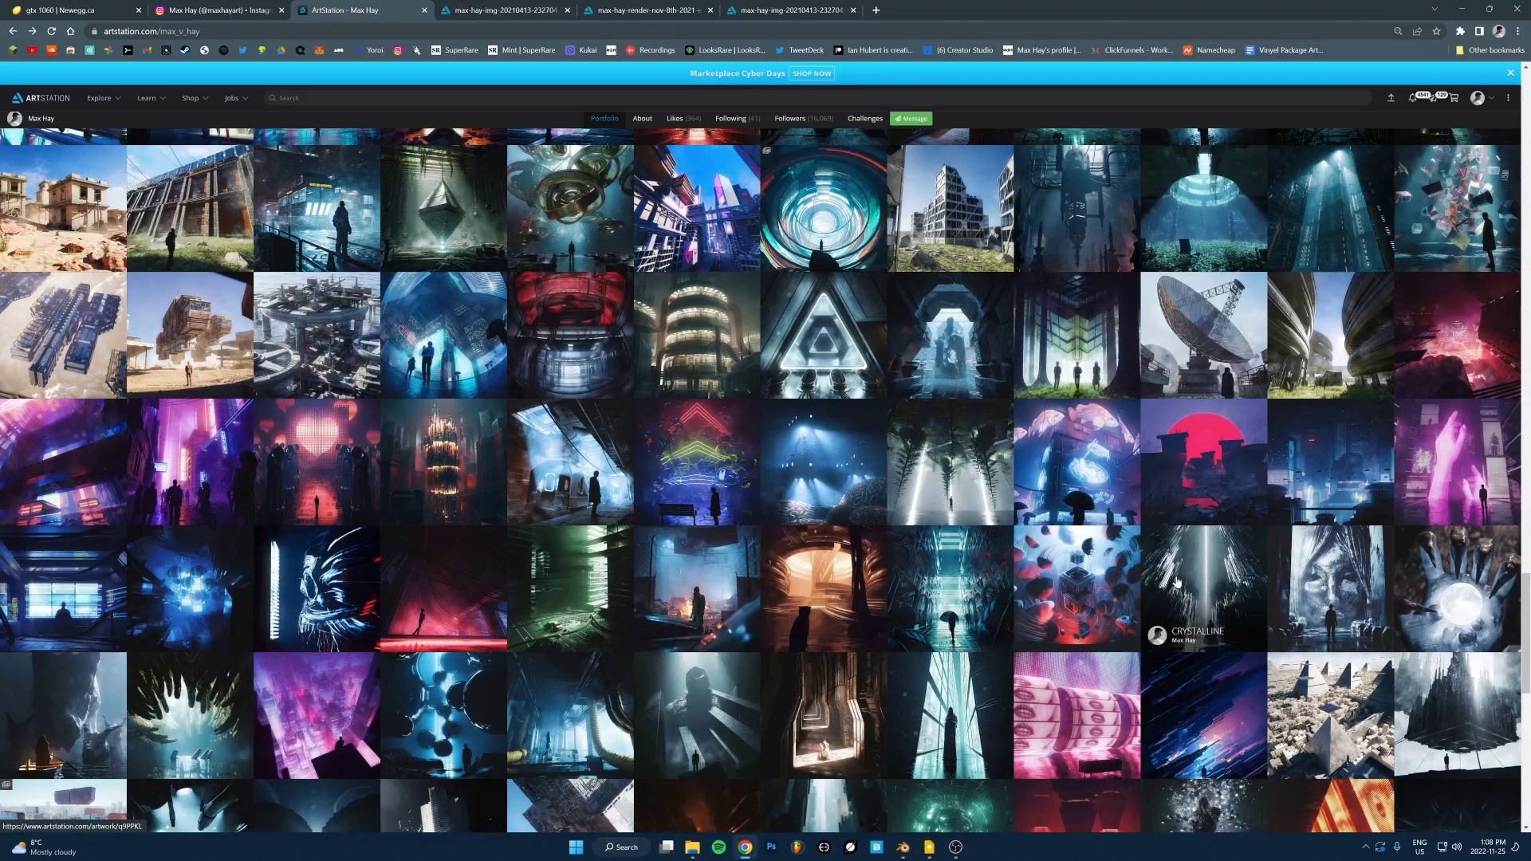
pyautogui.scroll(-3, 612, 467)
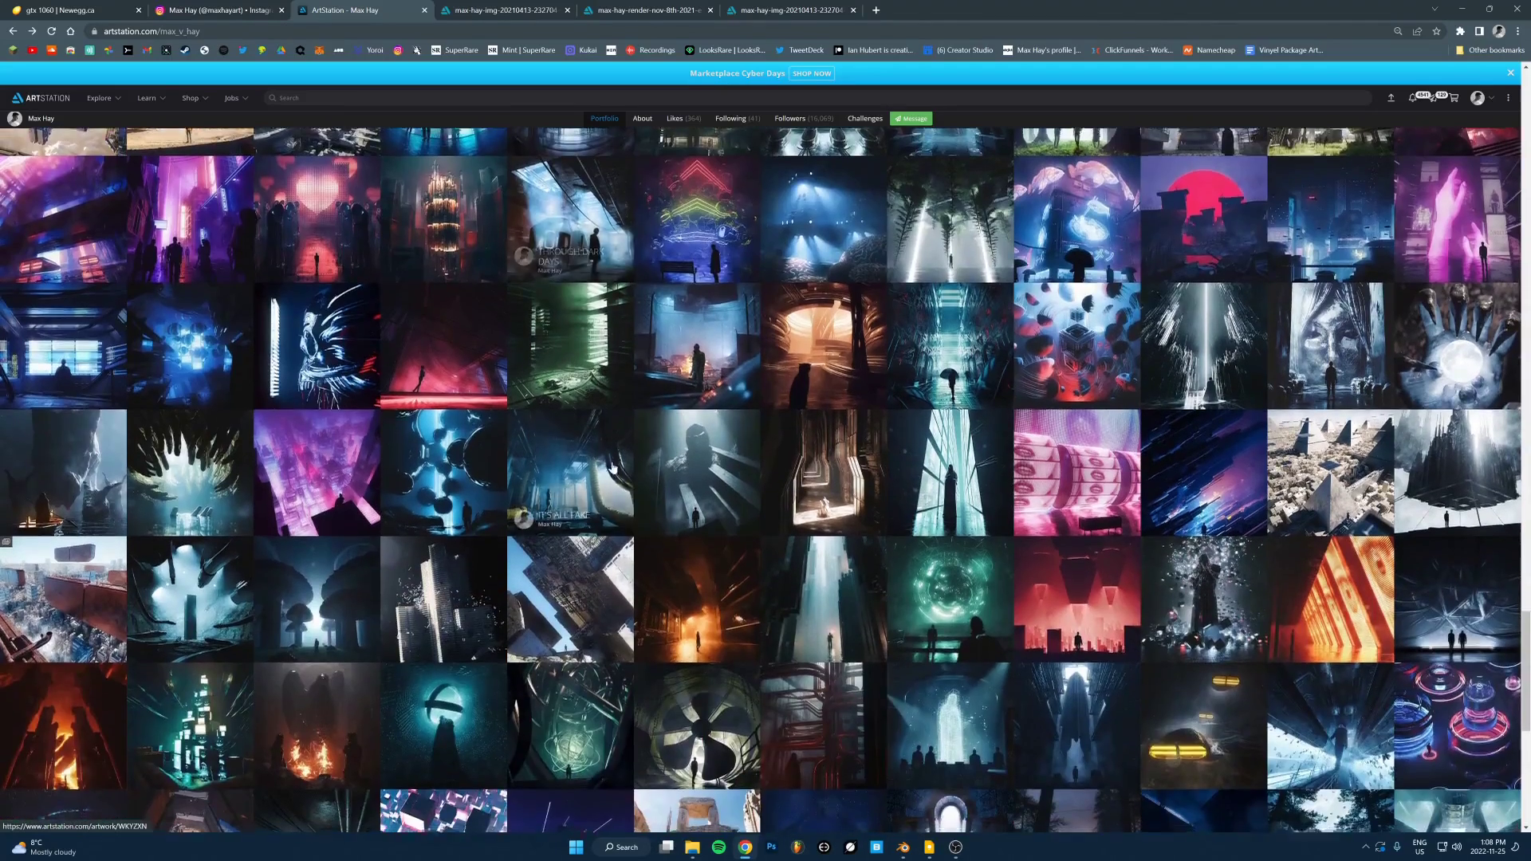
pyautogui.scroll(-8, 613, 467)
pyautogui.scroll(-5, 883, 696)
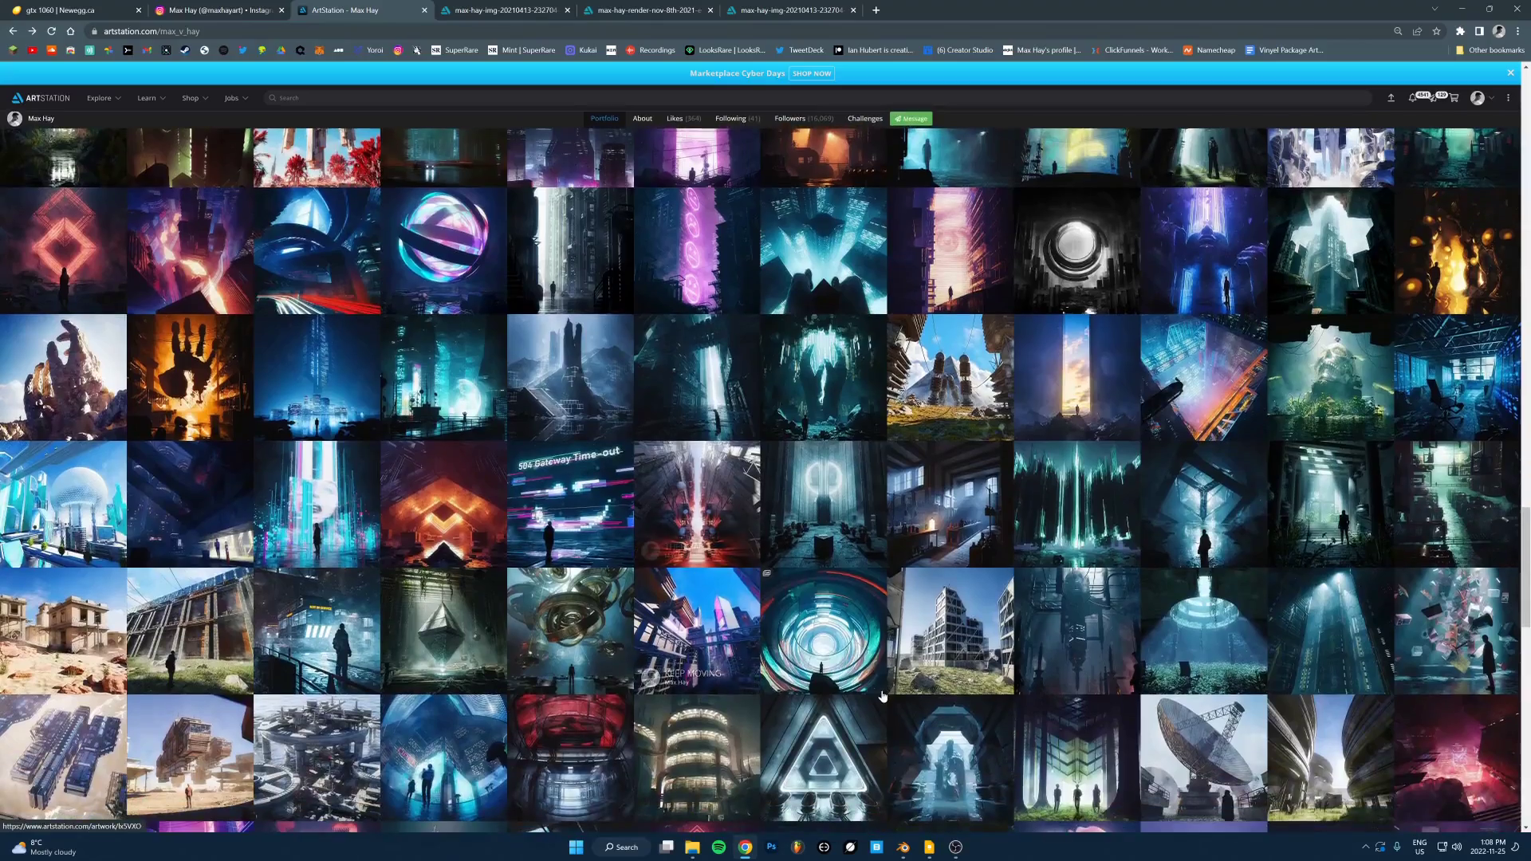
# - Switch back to Blender and select the small pillar Cube.001 in the ground plane
pyautogui.hotkey('alt', 'Tab')
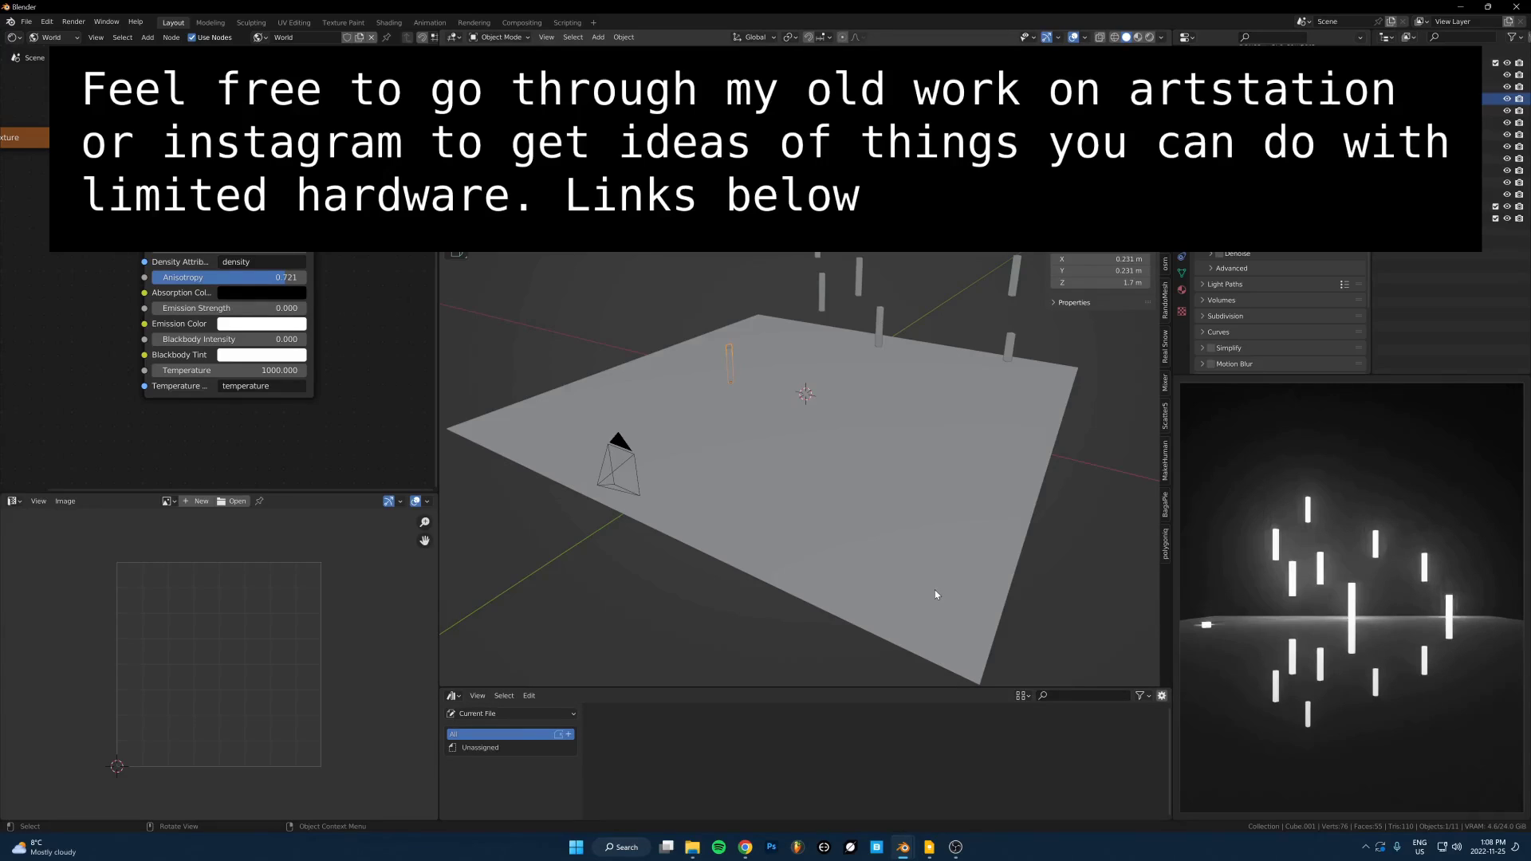
pyautogui.click(935, 590)
pyautogui.click(729, 347)
# - Open the Google Keep note, highlight its line "get a 3090 as soon as possible" and place the note over the 3D viewport
pyautogui.click(929, 846)
pyautogui.moveTo(217, 510); pyautogui.dragTo(368, 511)
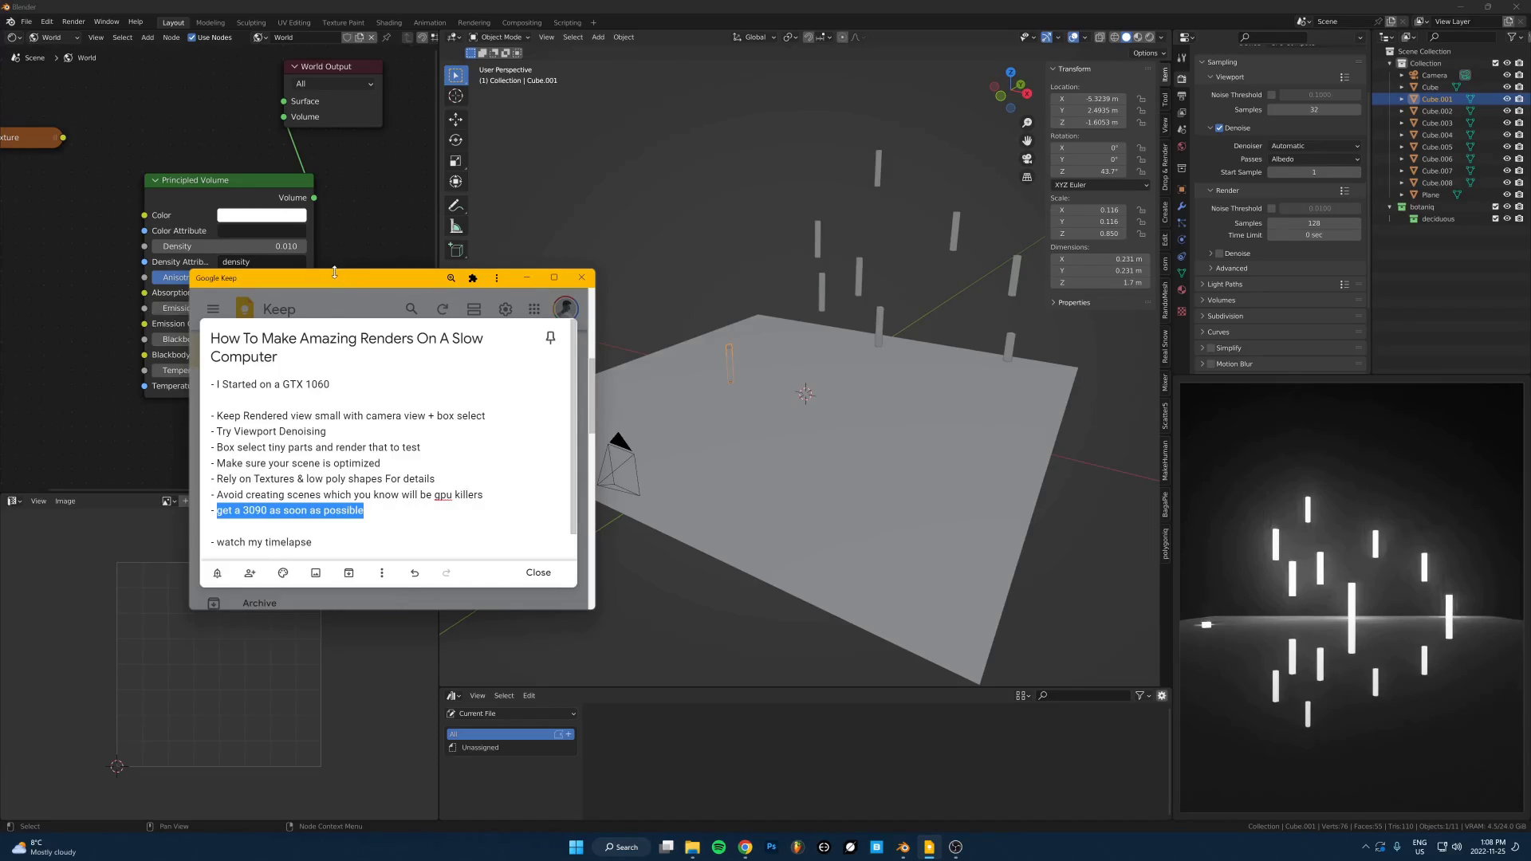
pyautogui.moveTo(355, 280); pyautogui.dragTo(604, 165)
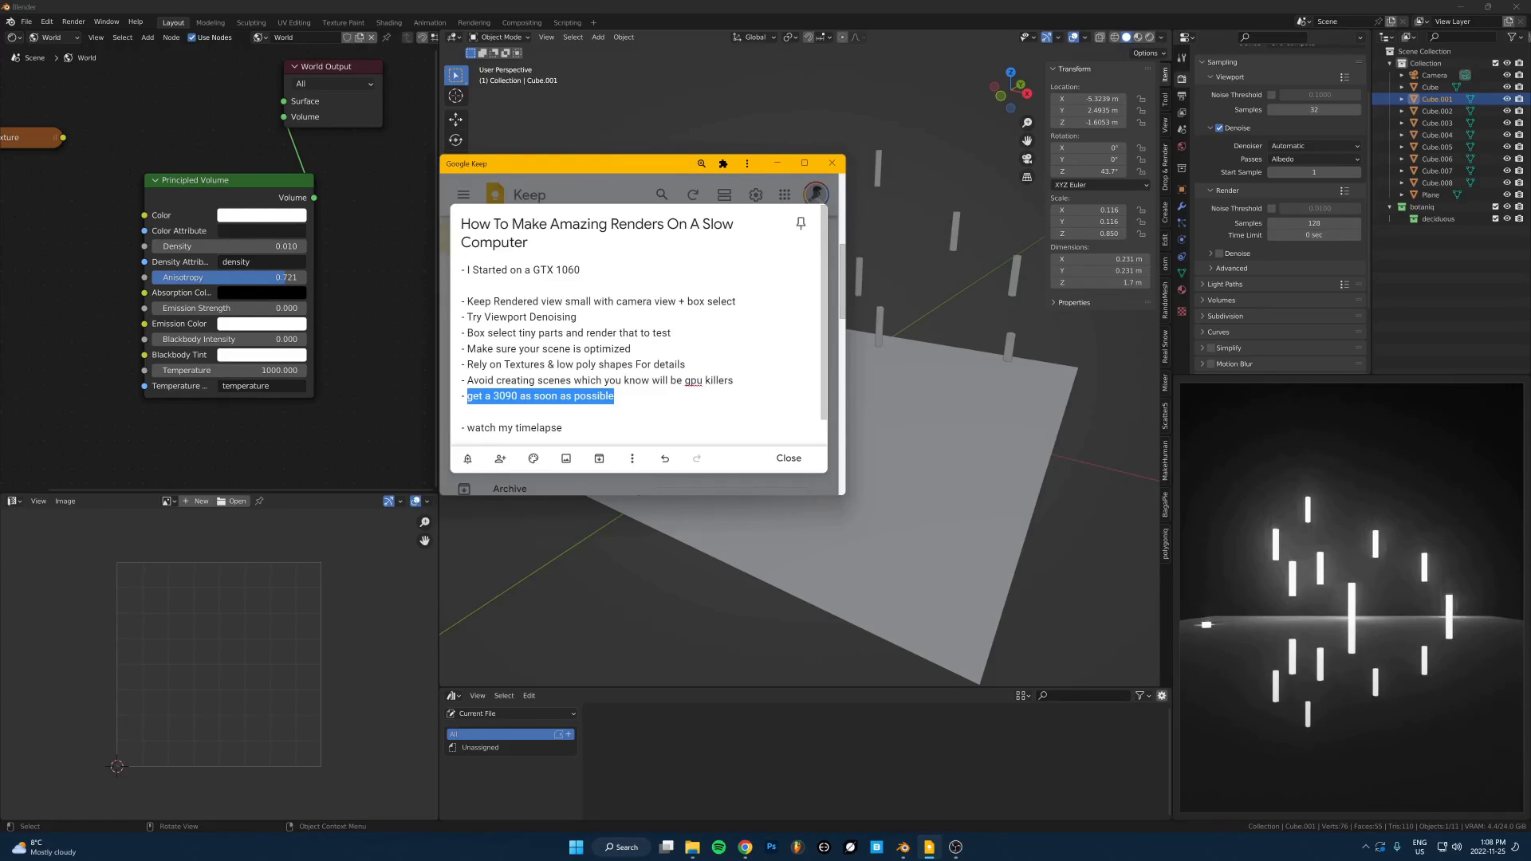
pyautogui.click(517, 396)
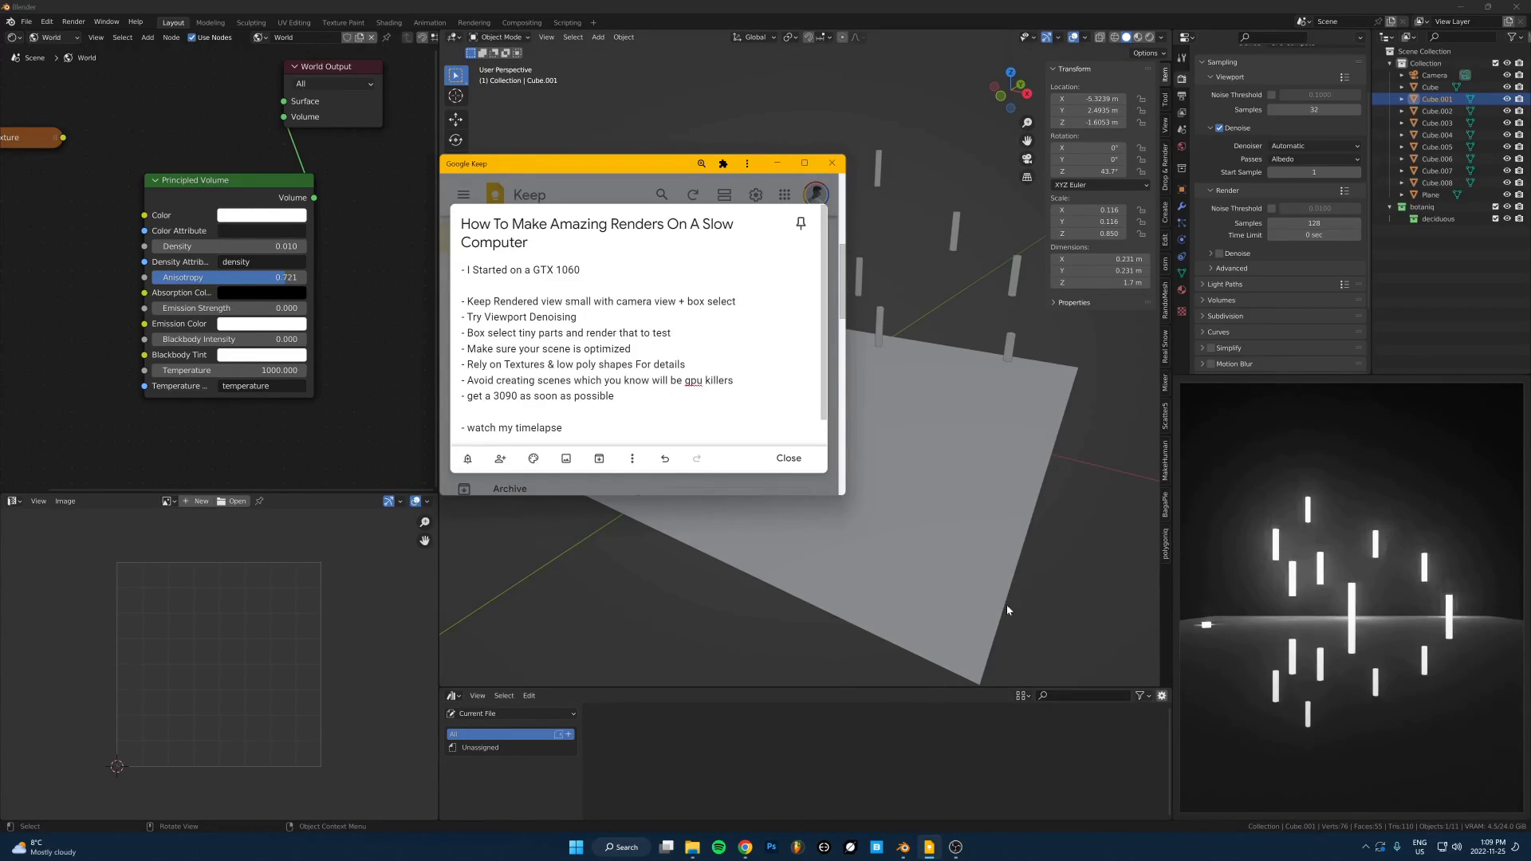
# - Return to Blender, frame the Cube pillar at the plane's back edge and view the rendered scene from a raised side angle
pyautogui.click(880, 330)
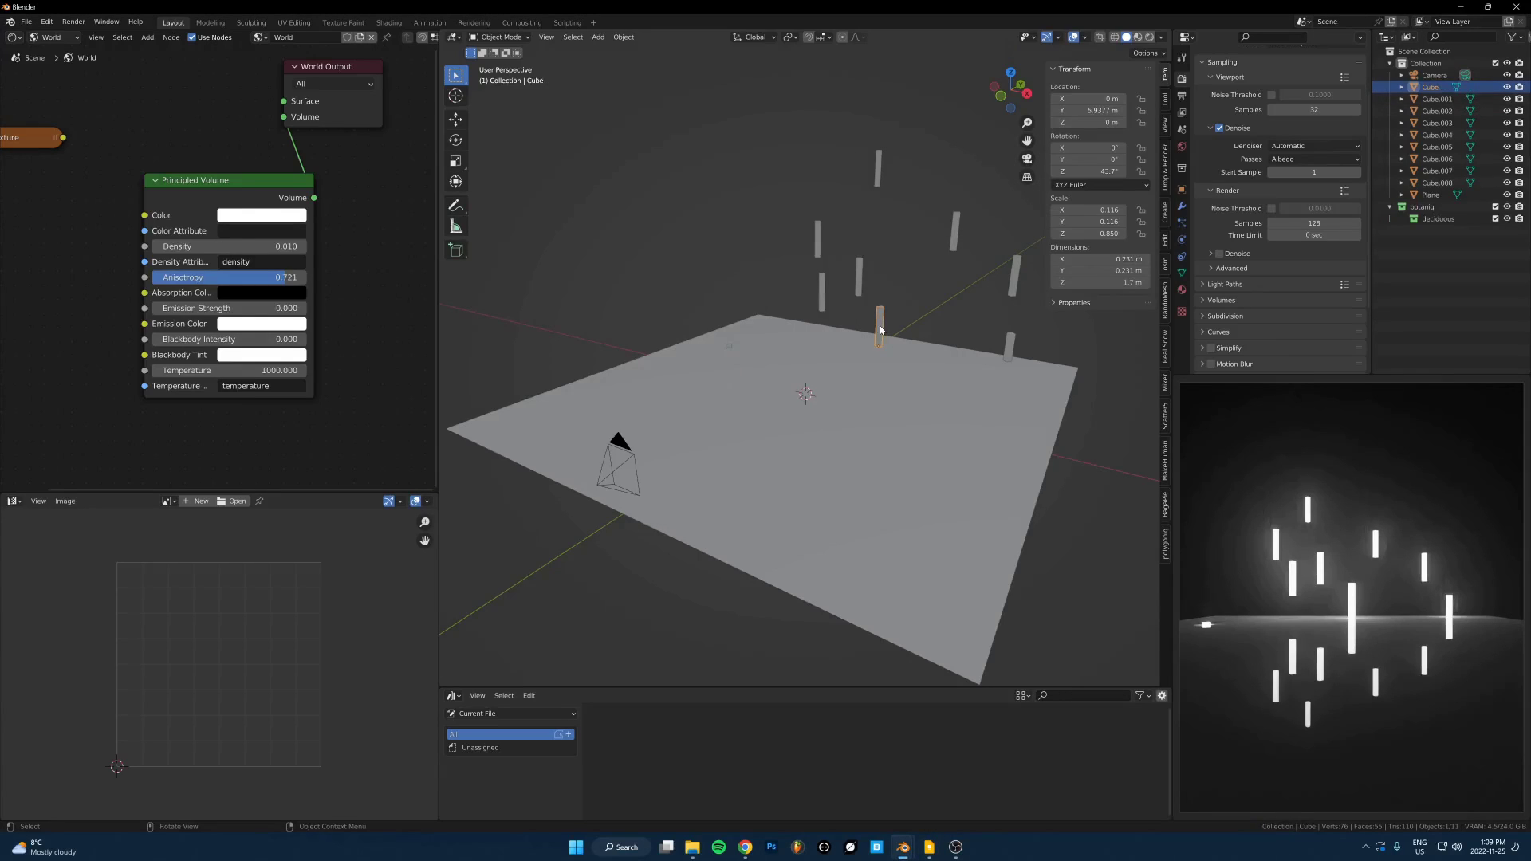
pyautogui.press('KP_Decimal')
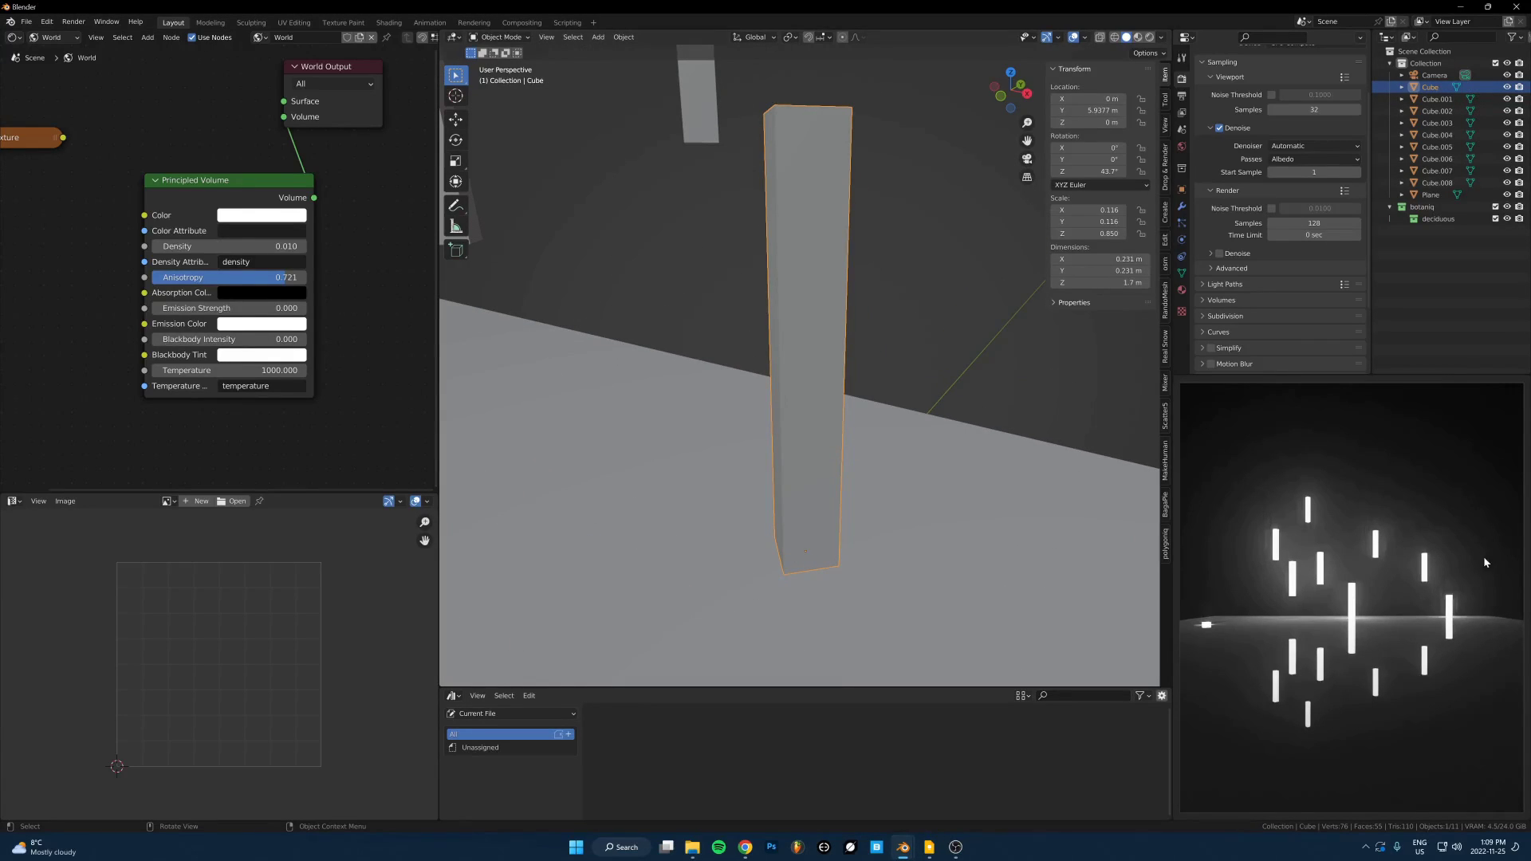
pyautogui.moveTo(1435, 558); pyautogui.dragTo(1424, 622, button='middle')
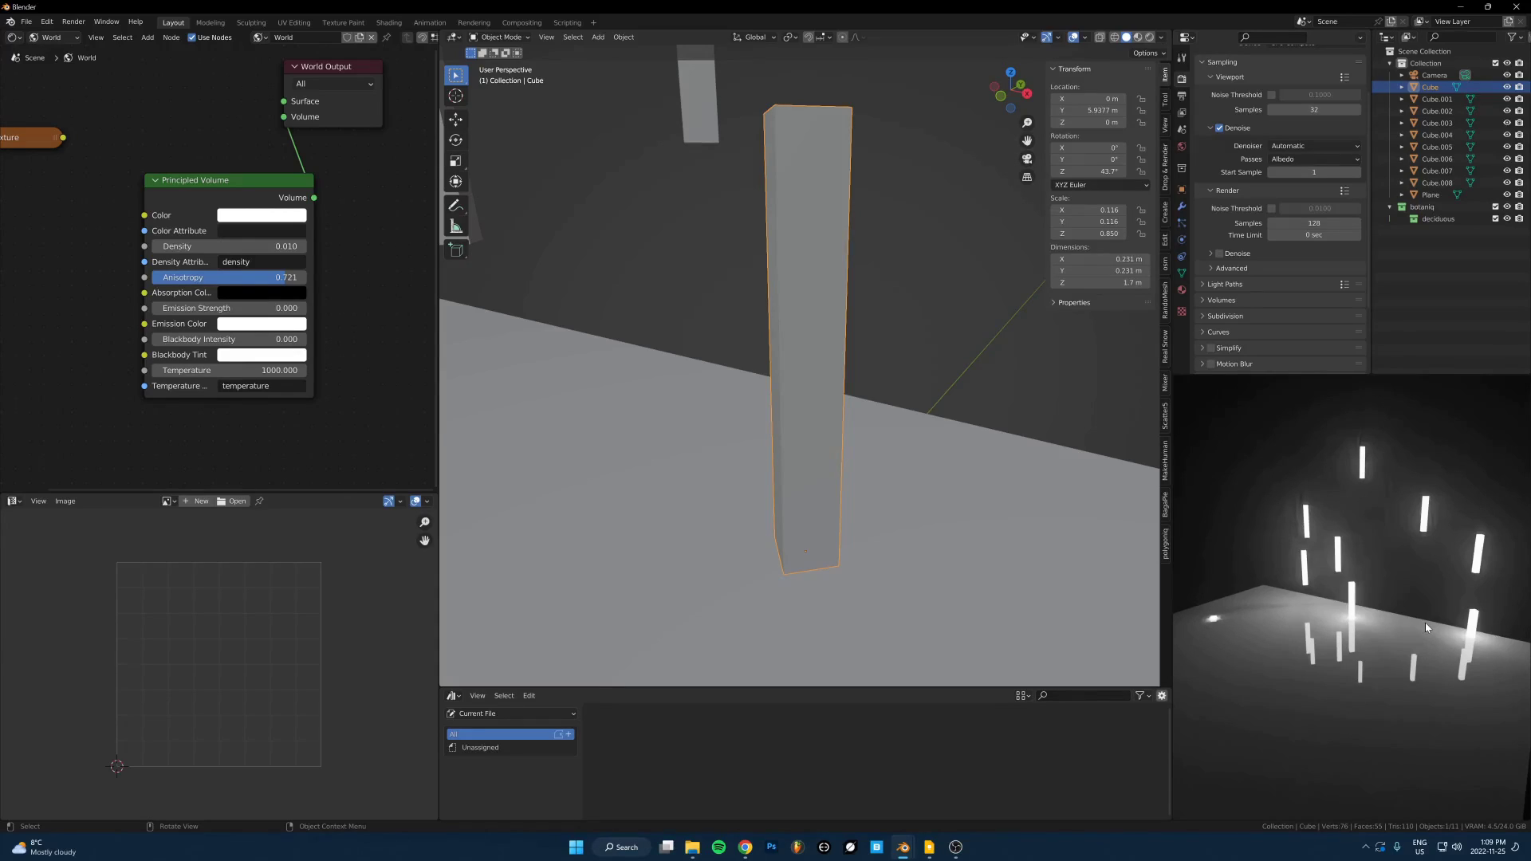
# - Check the Google Keep tips again, deselect the pillar in Blender and inspect the full pillar layout and a closer rendered preview
pyautogui.click(929, 846)
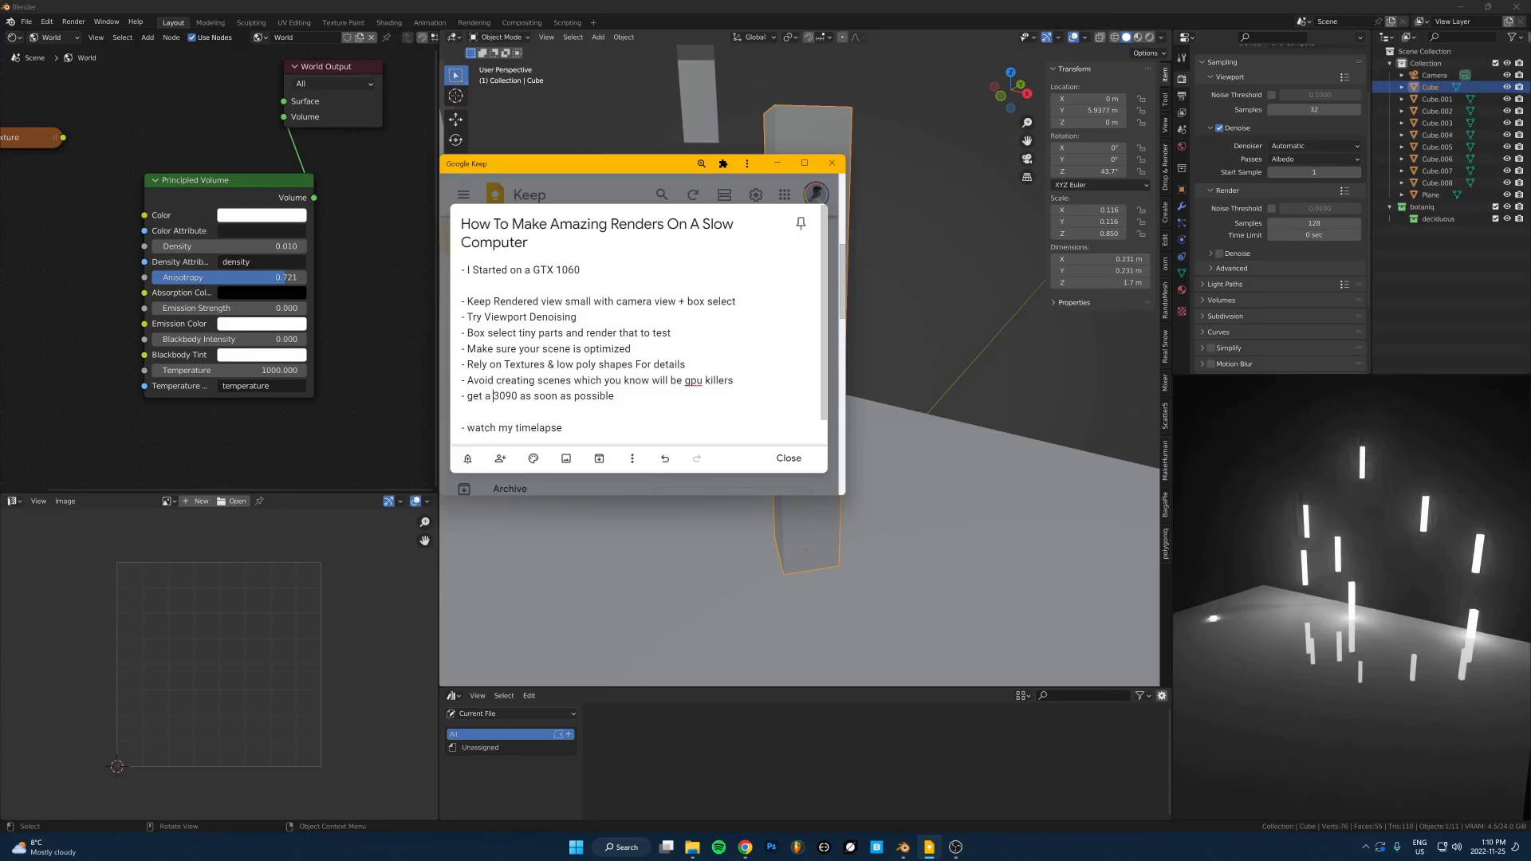
pyautogui.click(935, 376)
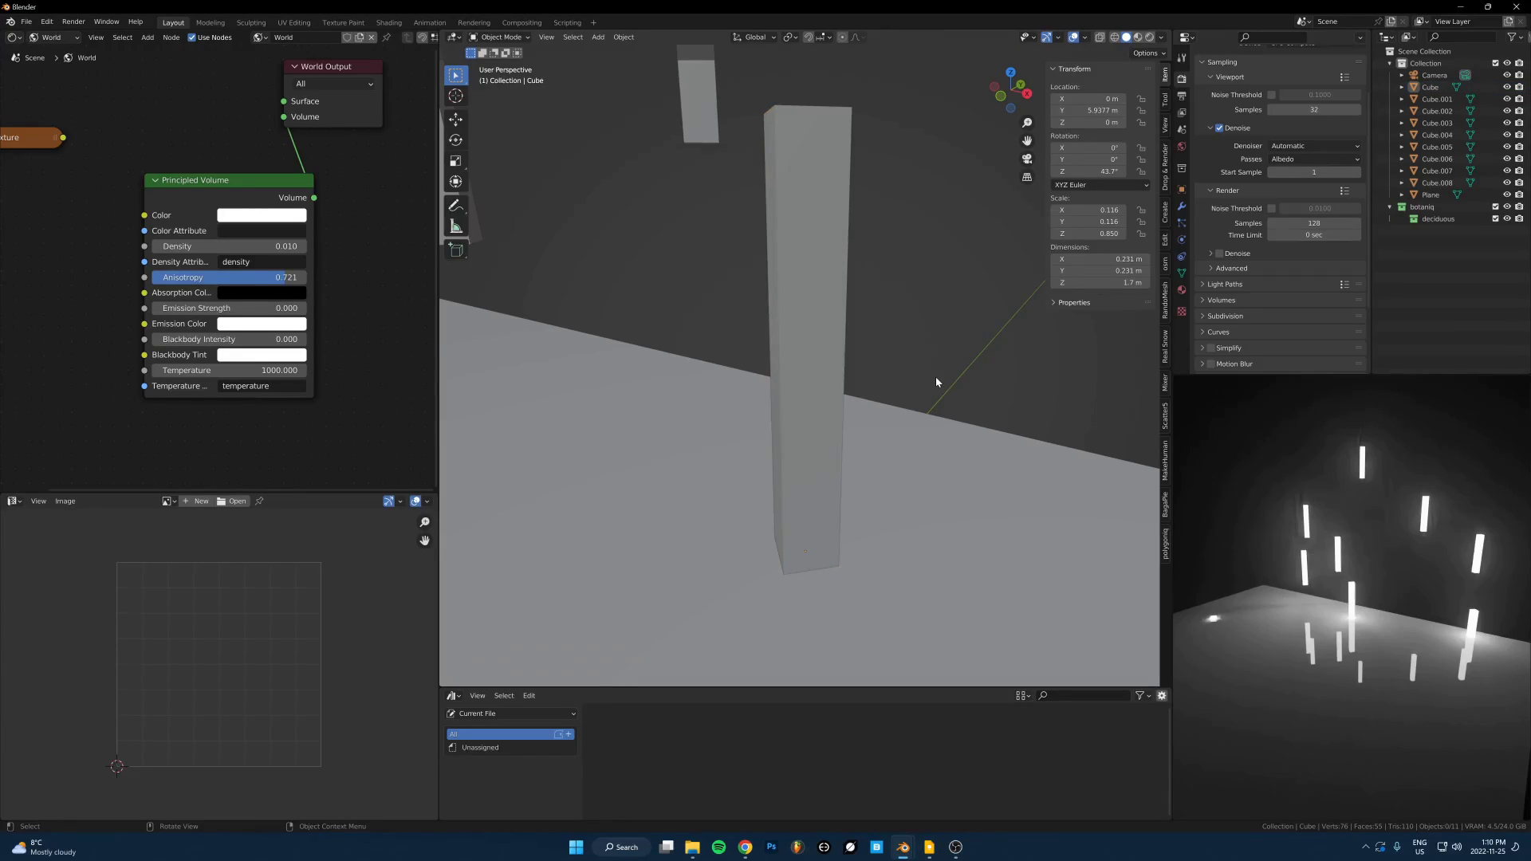
pyautogui.scroll(-6, 920, 379)
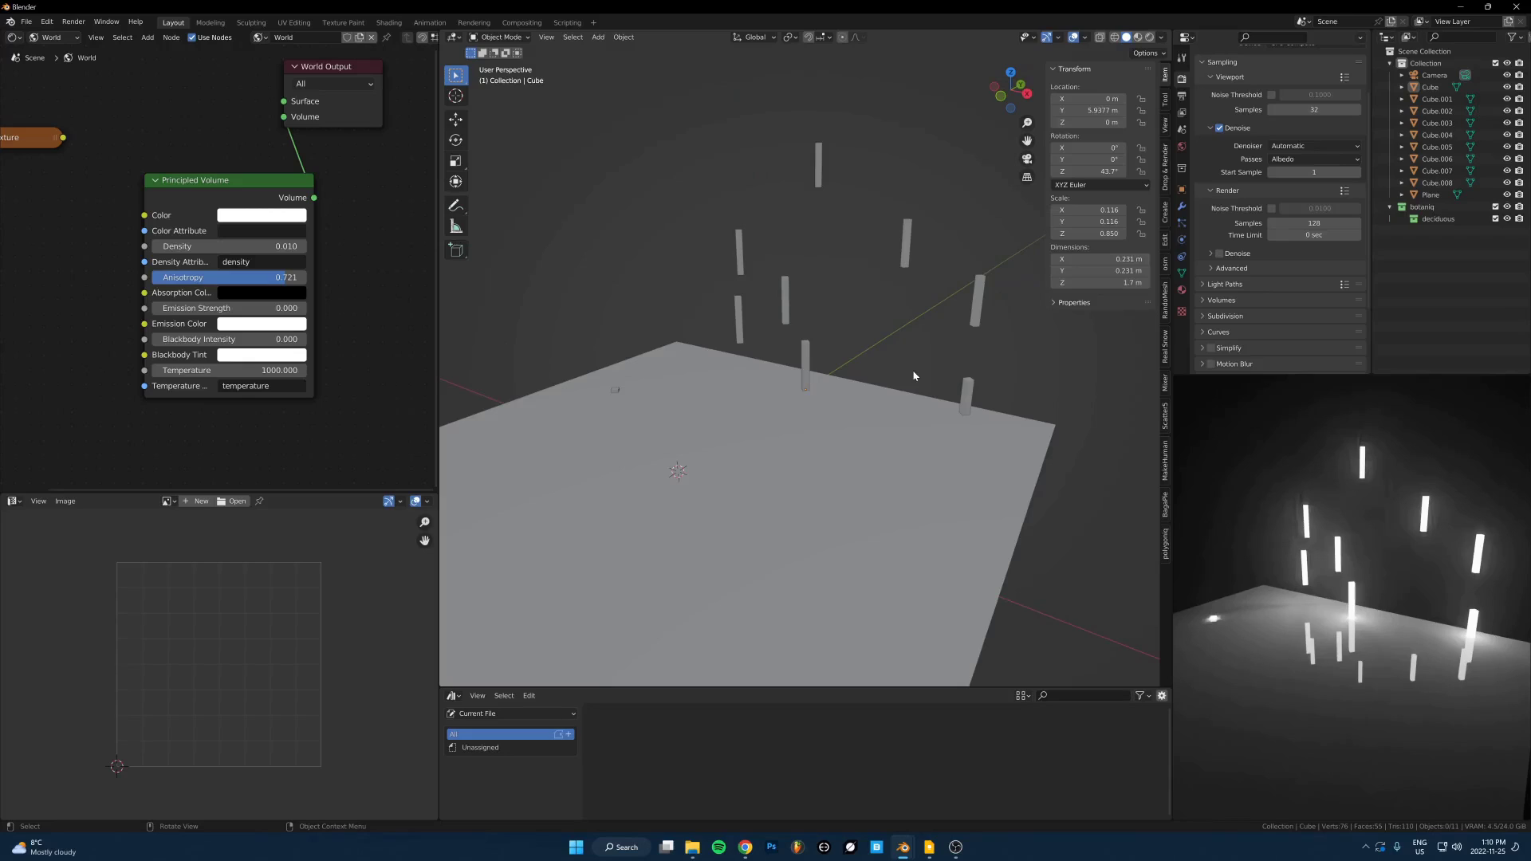
pyautogui.scroll(2, 1395, 564)
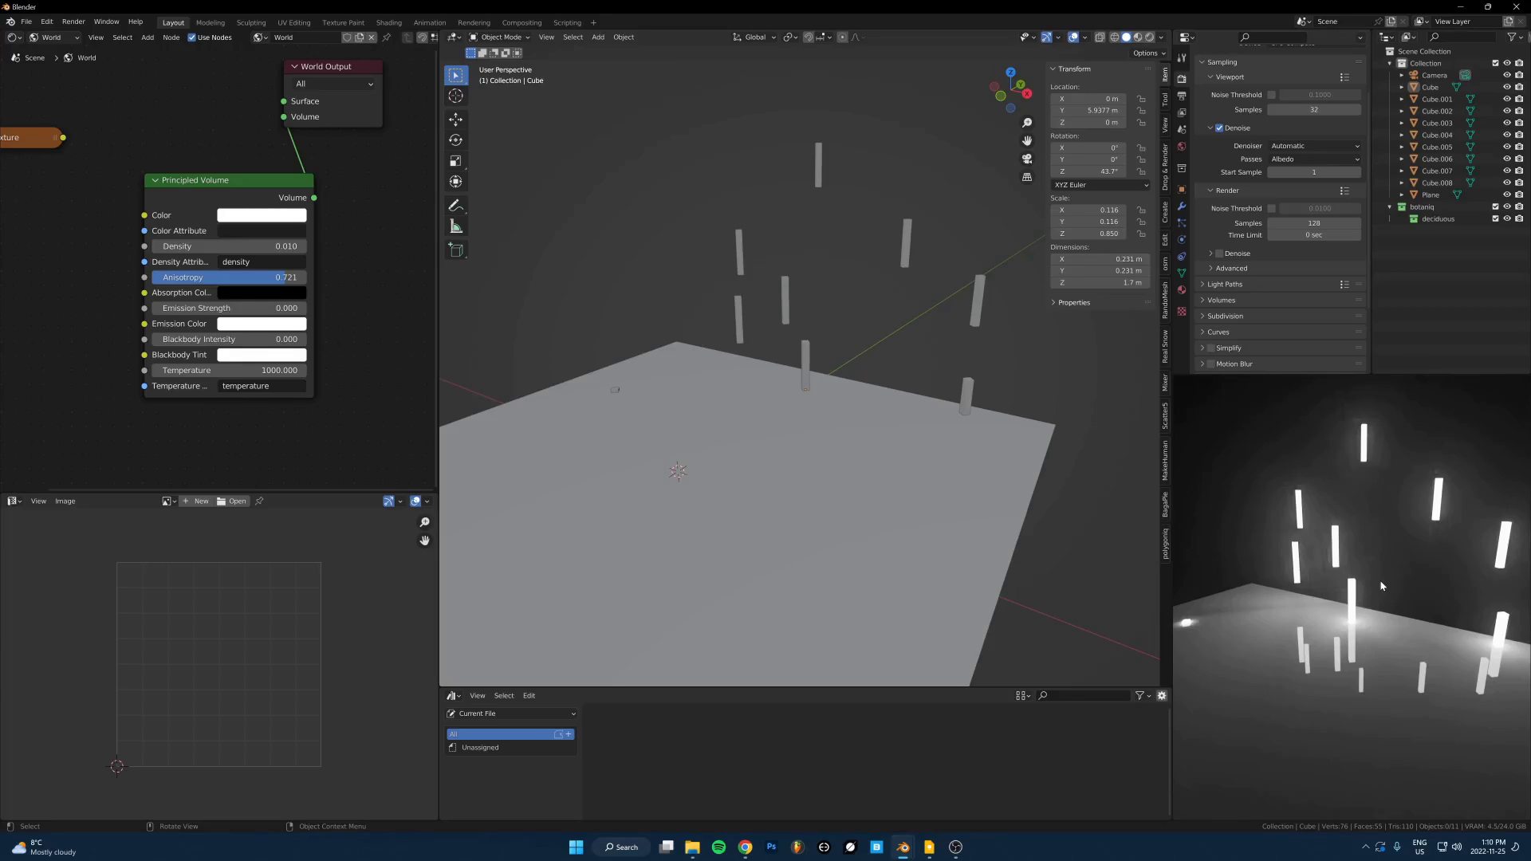
# - Highlight the "watch my timelapse" line in the Google Keep note and go back to the Blender scene
pyautogui.hotkey('alt', 'Tab')
pyautogui.moveTo(474, 401); pyautogui.dragTo(562, 401)
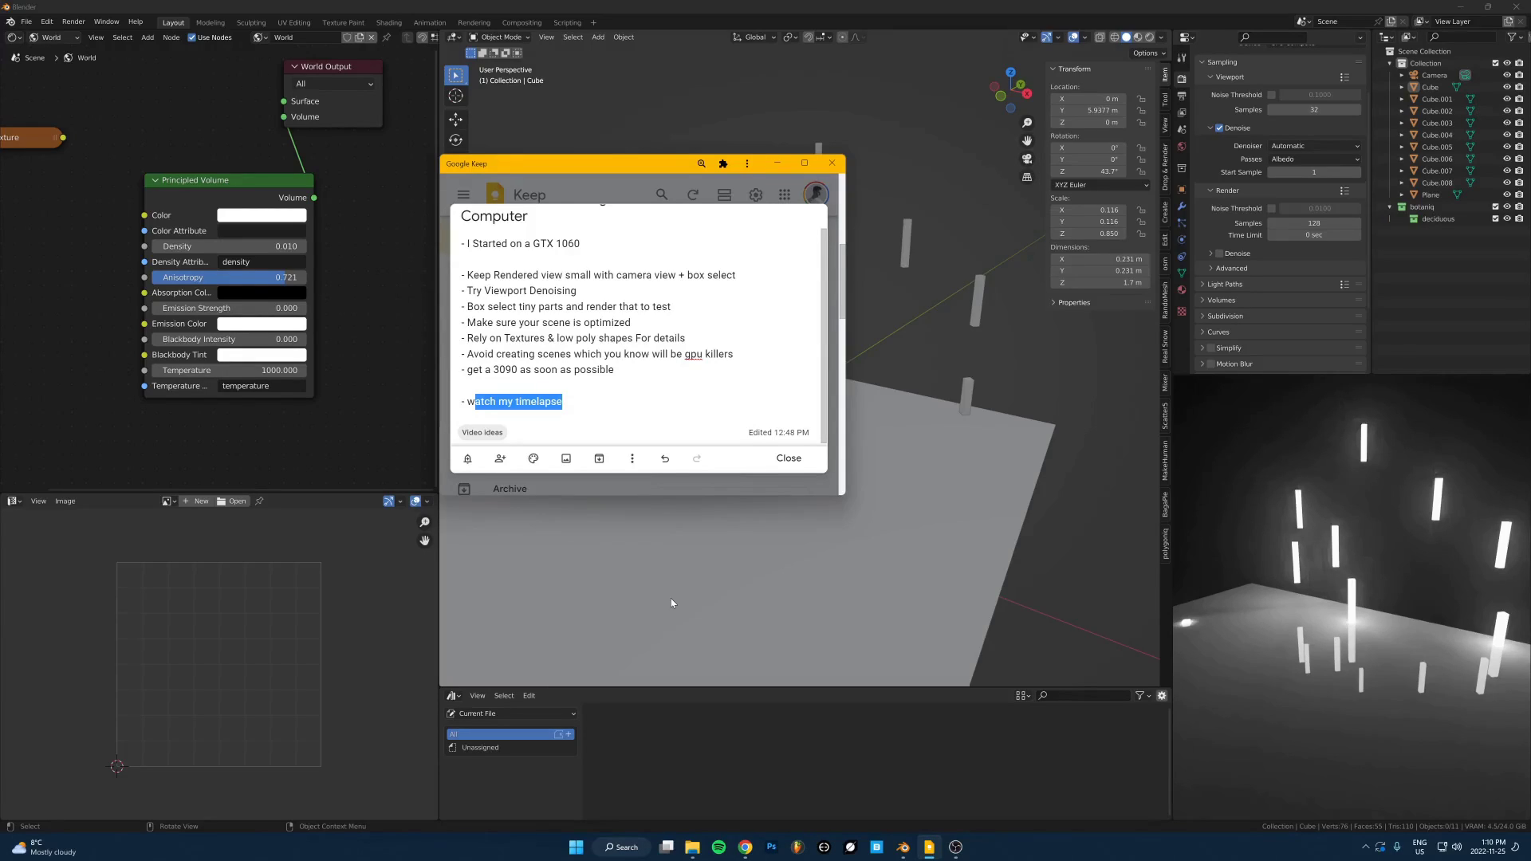
pyautogui.moveTo(748, 849)
pyautogui.click(935, 307)
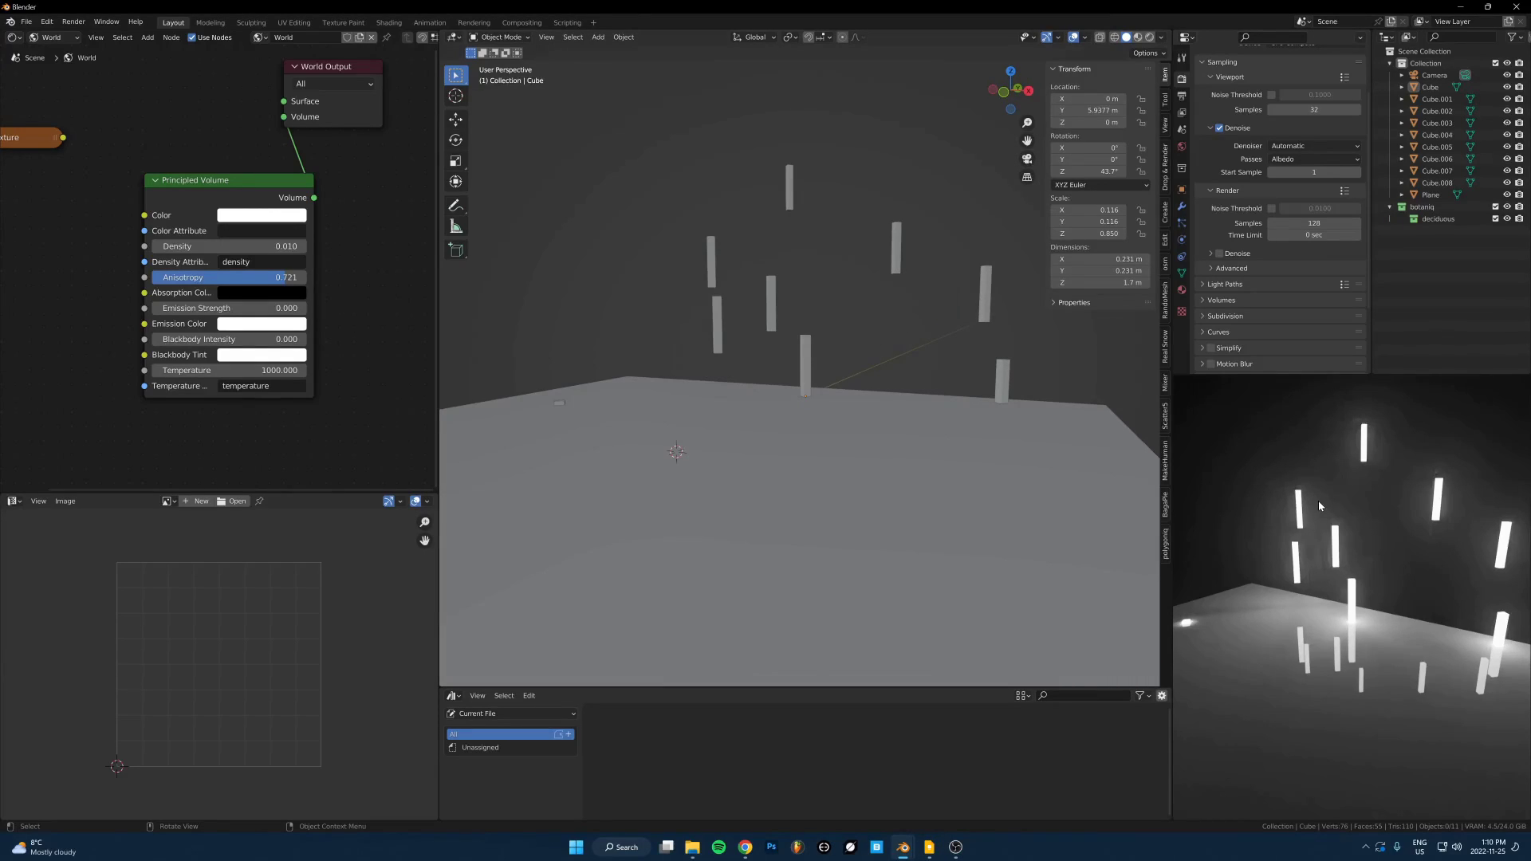
# - Restore the camera view in the rendered preview with its whole frame in sight, and orbit the 3D viewport around the pillars and plane
pyautogui.press('KP_0')
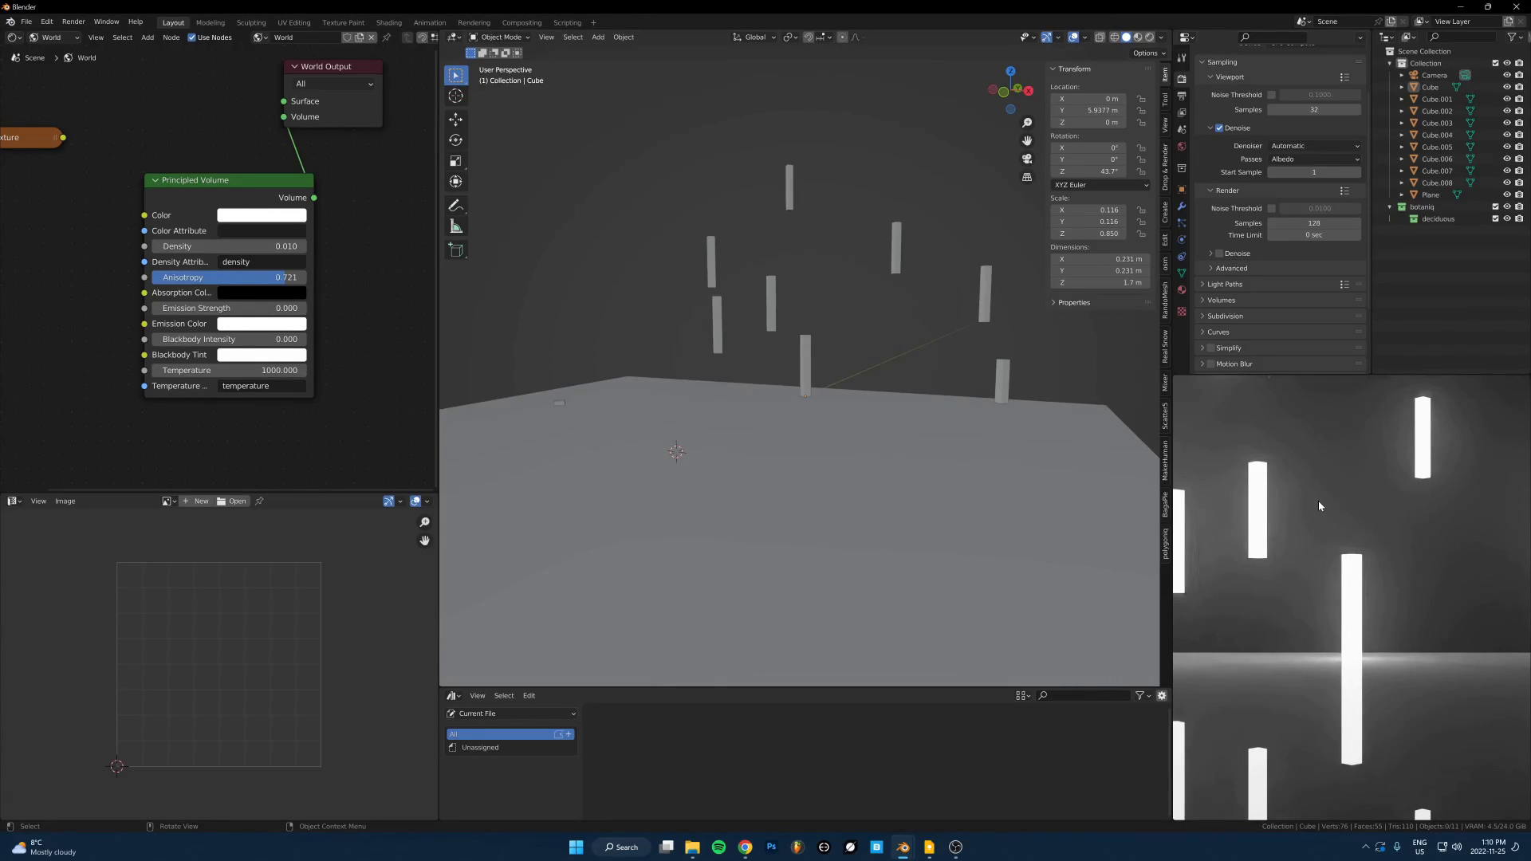
pyautogui.scroll(-4, 1312, 537)
pyautogui.press('KP_0')
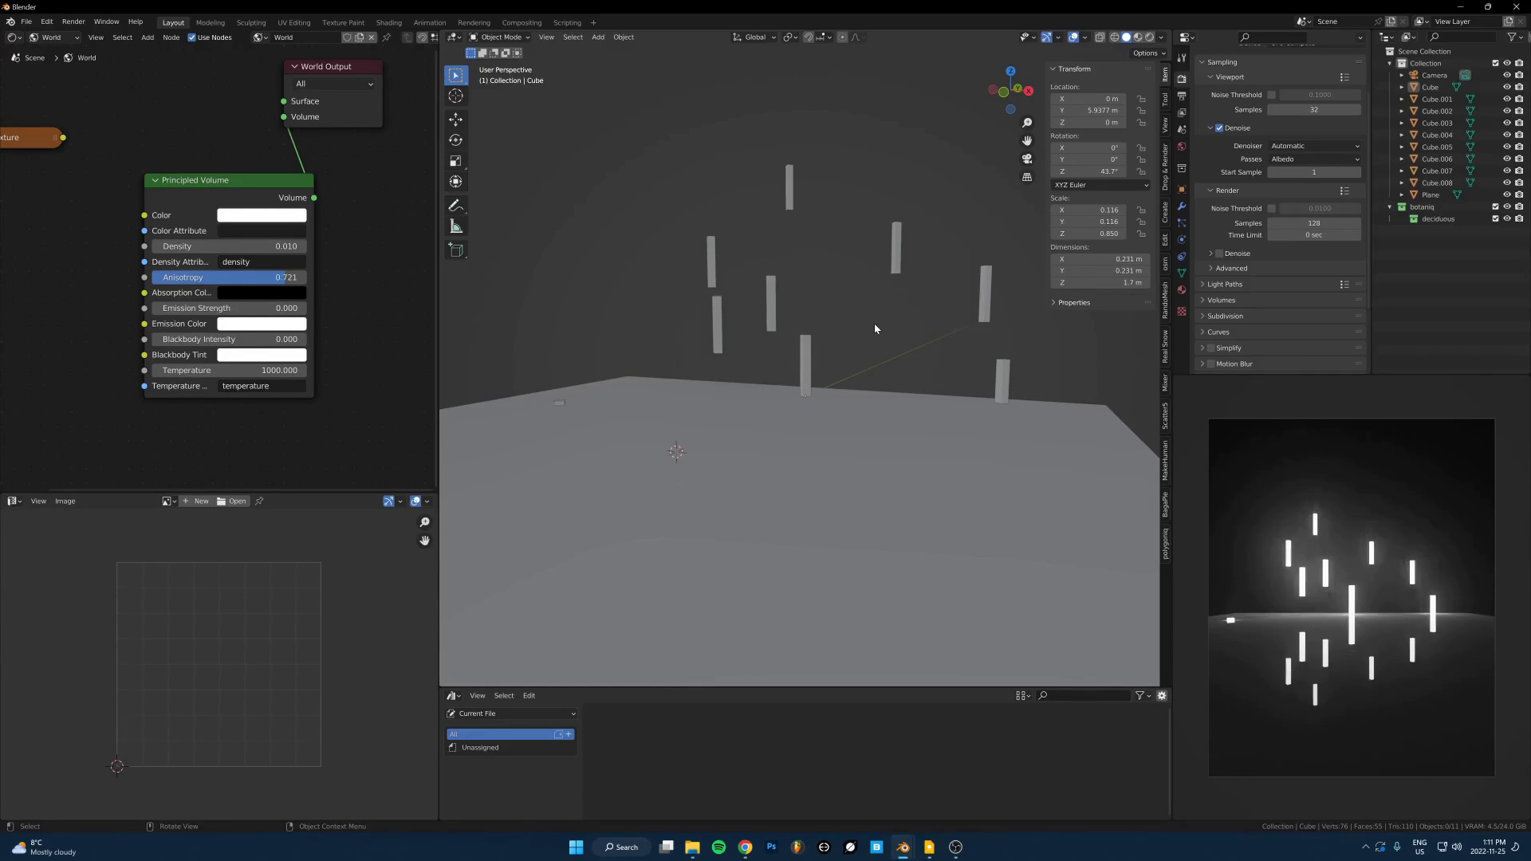
pyautogui.moveTo(878, 328); pyautogui.dragTo(851, 314, button='middle')
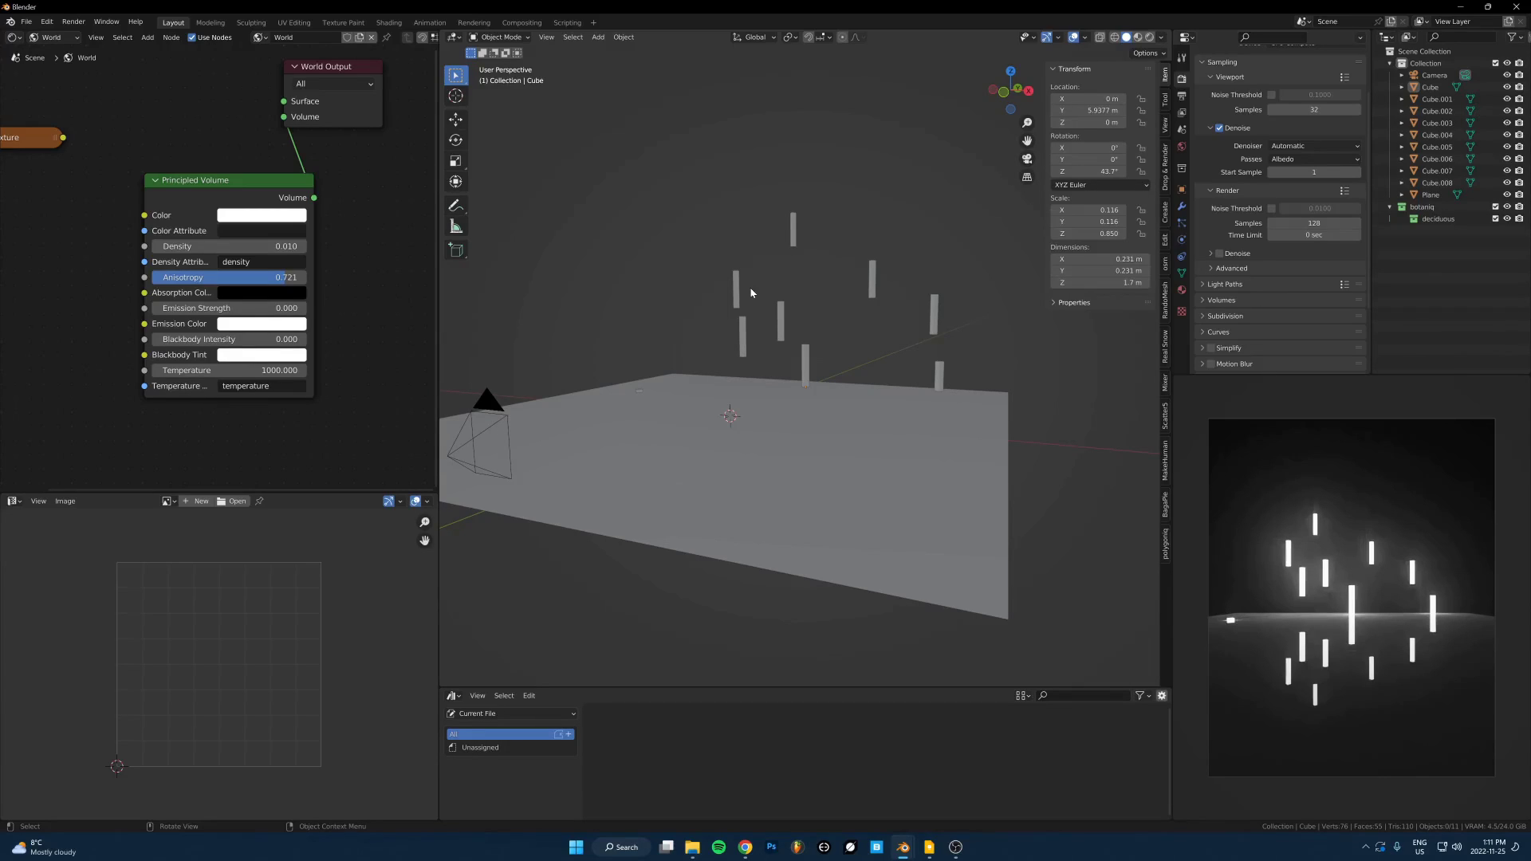